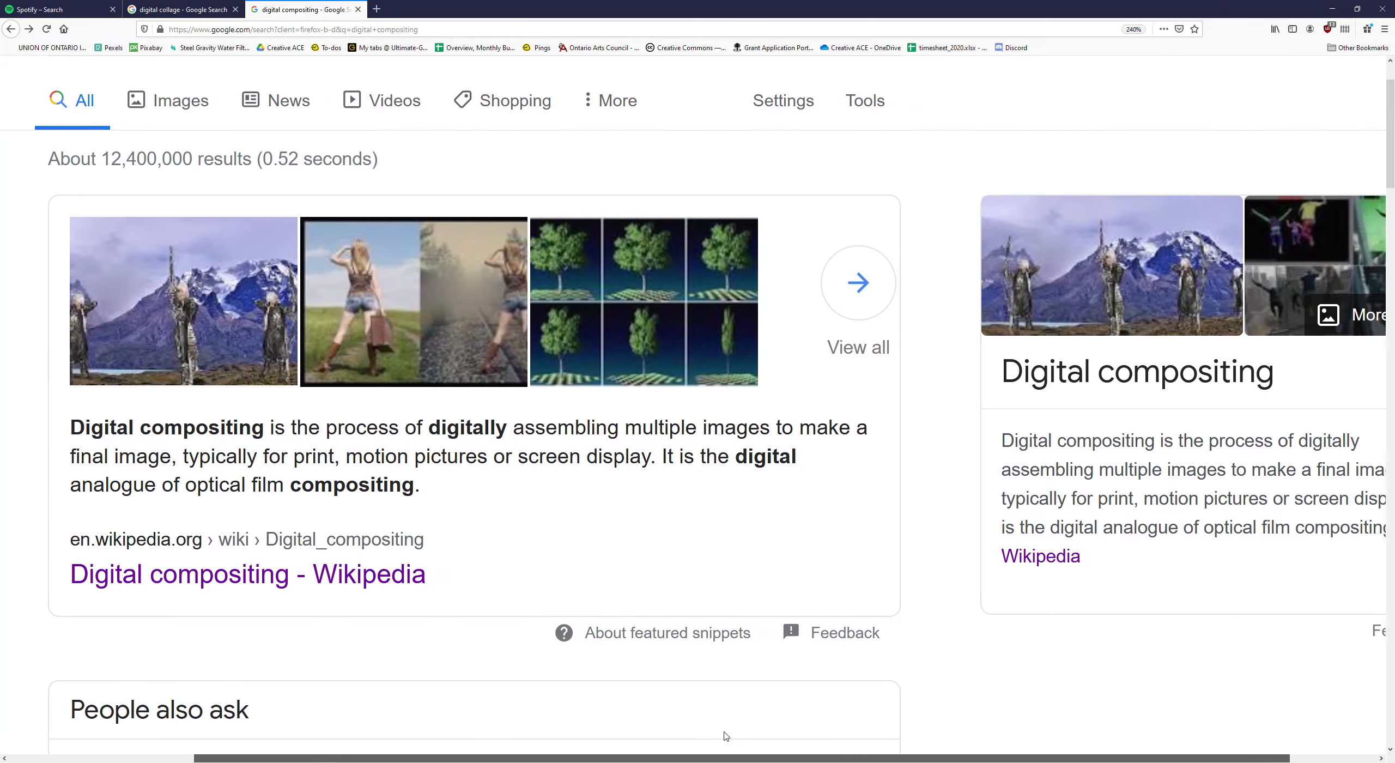
- Look through the Google results for digital compositing and the image results for digital collage
scroll(305, 247, "down", 5)
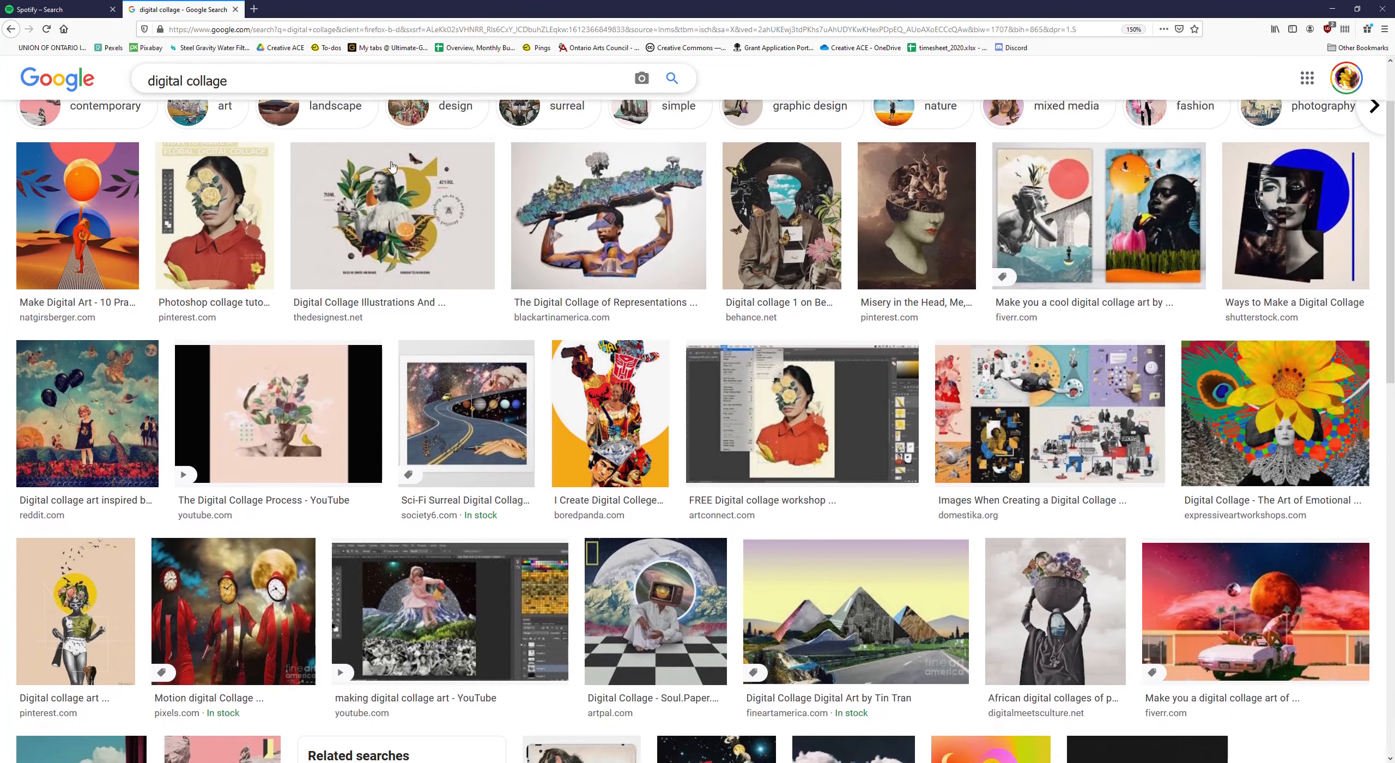
scroll(306, 247, "down", 5)
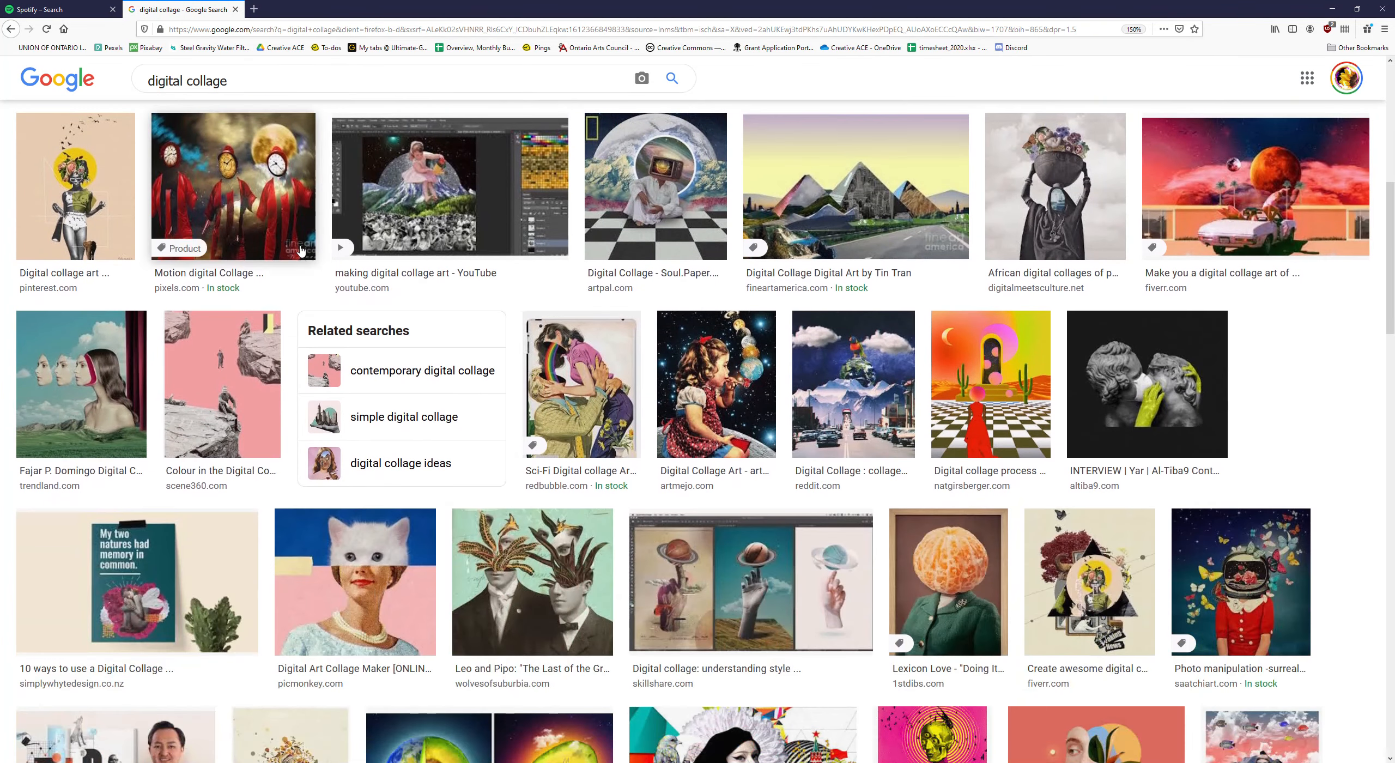
scroll(281, 233, "down", 1)
scroll(281, 233, "down", 3)
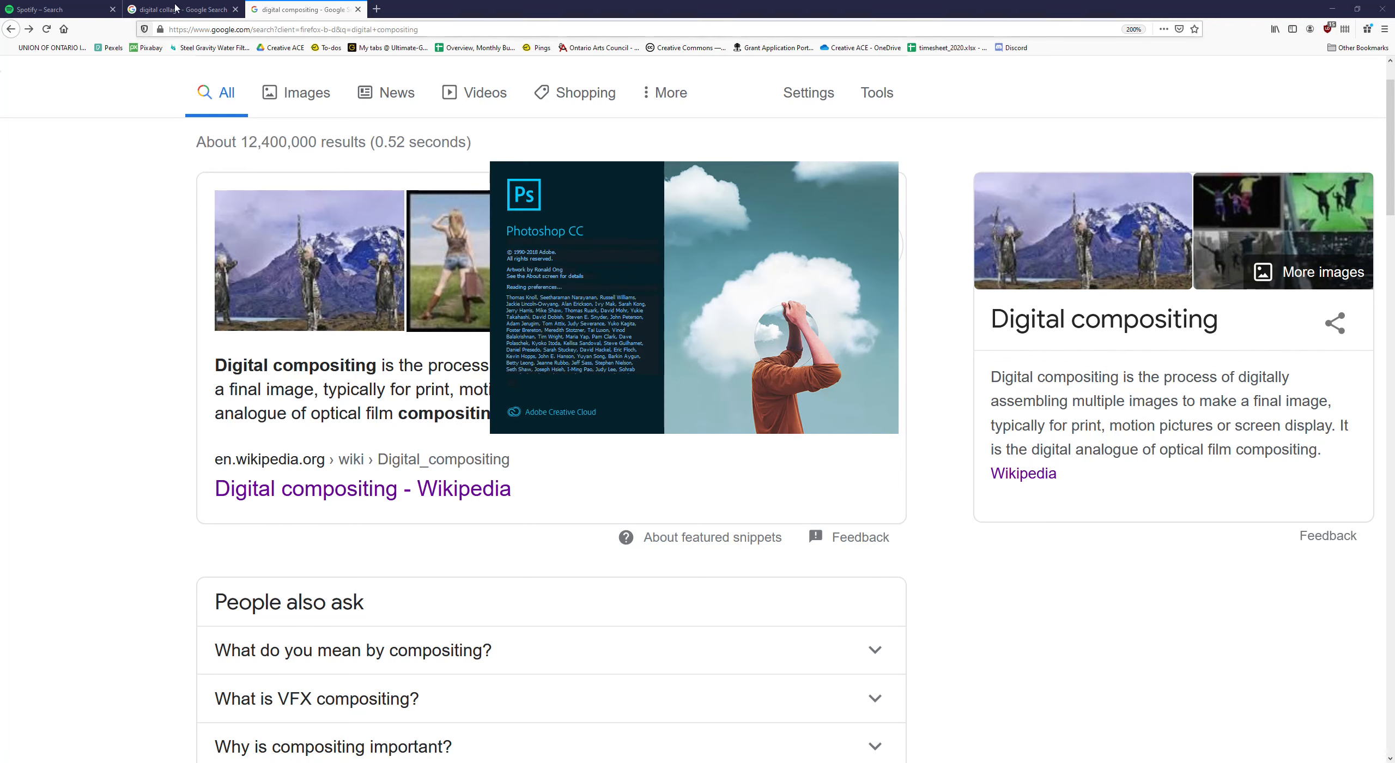
- Open the stars photo results on pexels.com in a new browser tab and start a photo search for "sea"
left_click(377, 9)
left_click(376, 13)
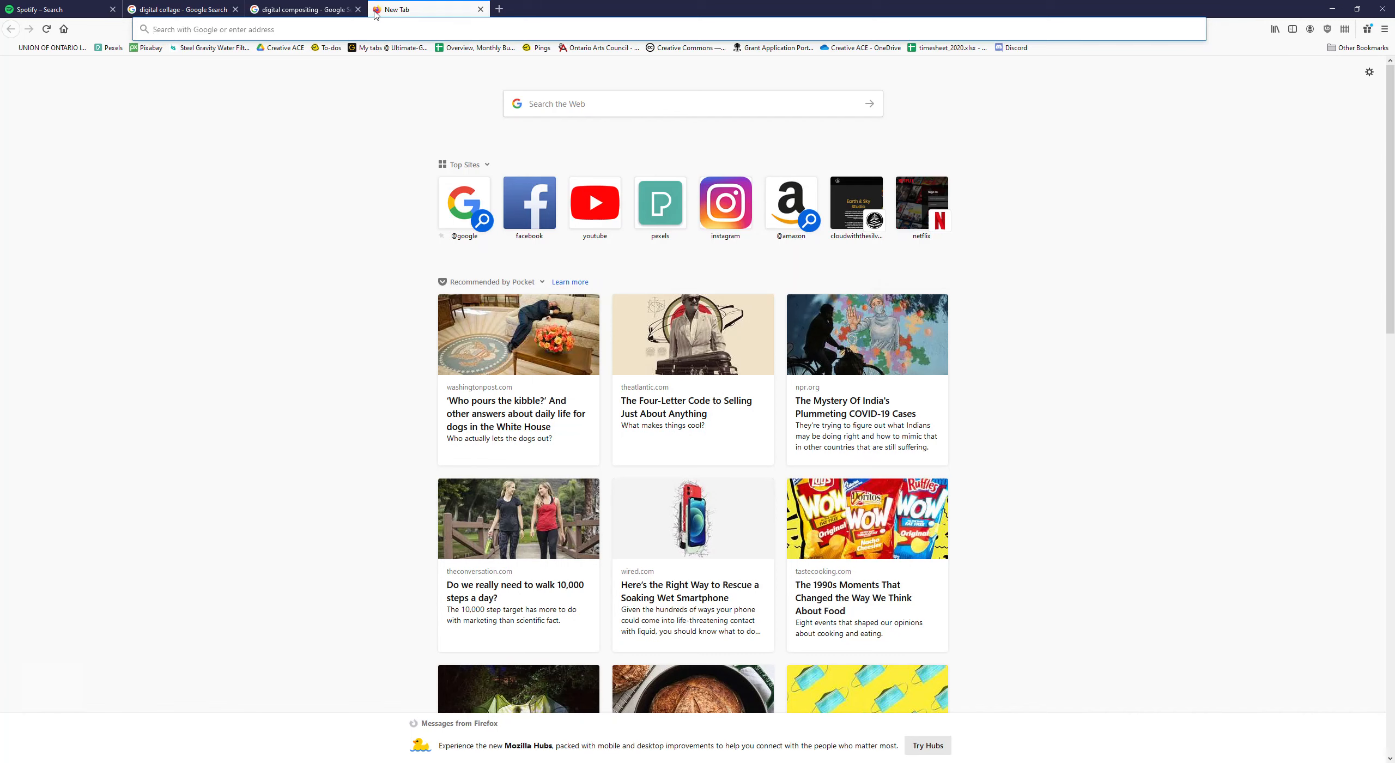
type("pexels.com/")
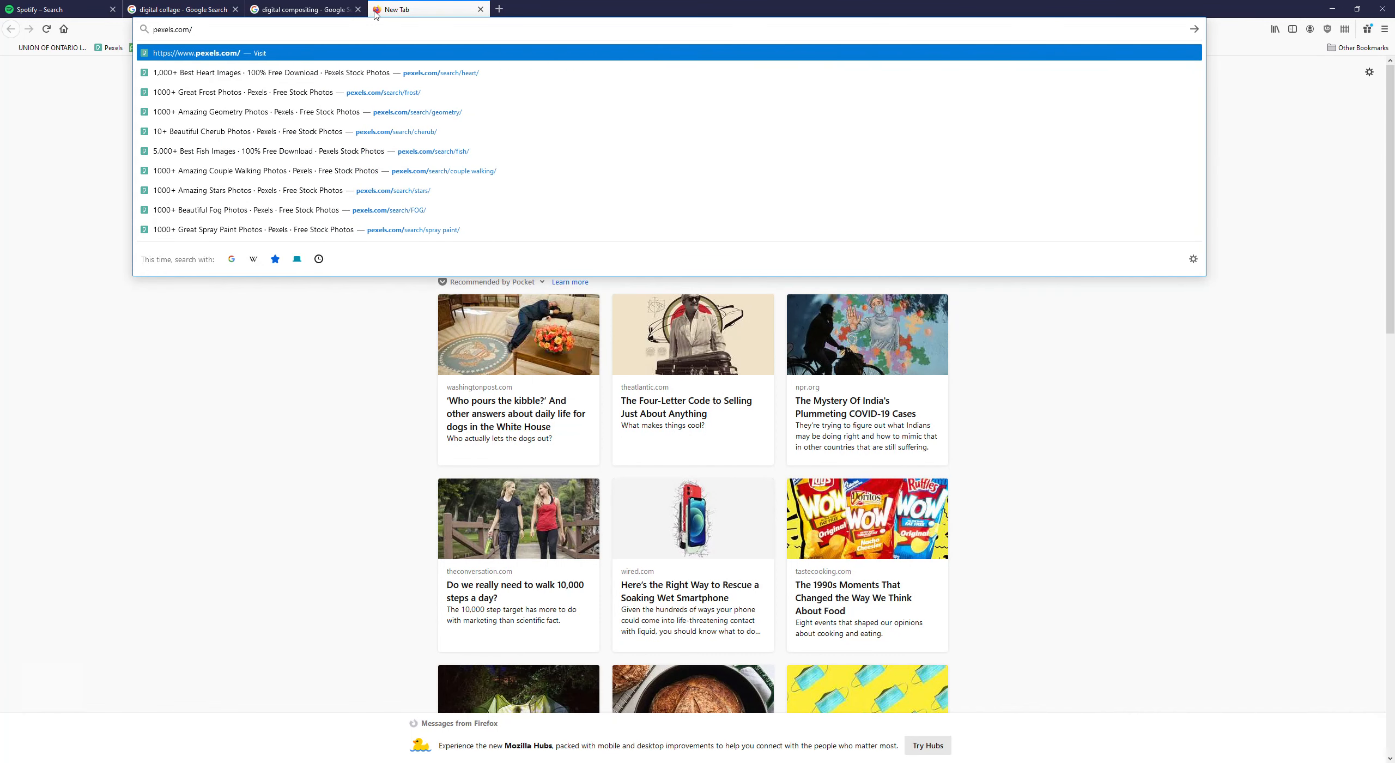
left_click(452, 192)
left_click(259, 82)
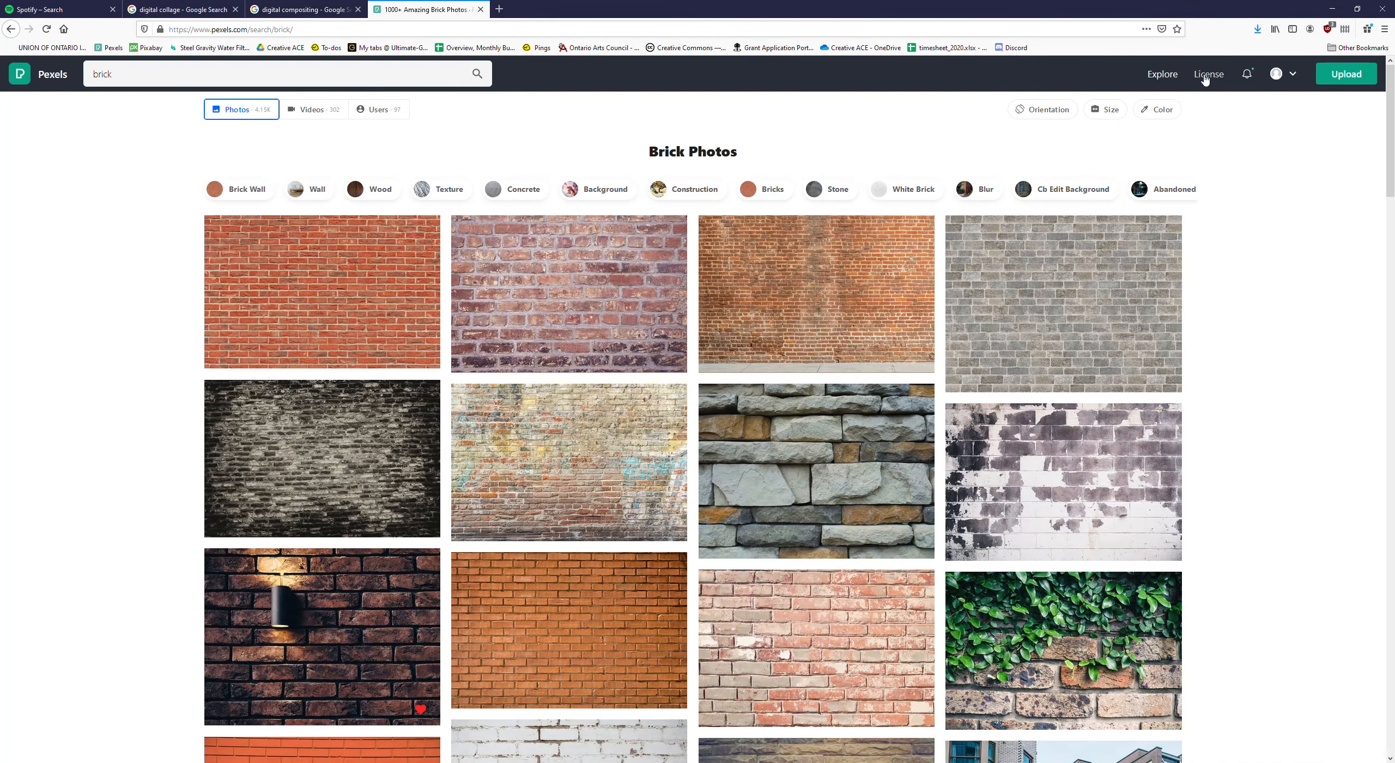
- Open the Pexels license page and read what is allowed, the suggested uses and what is not allowed
left_click(1209, 75)
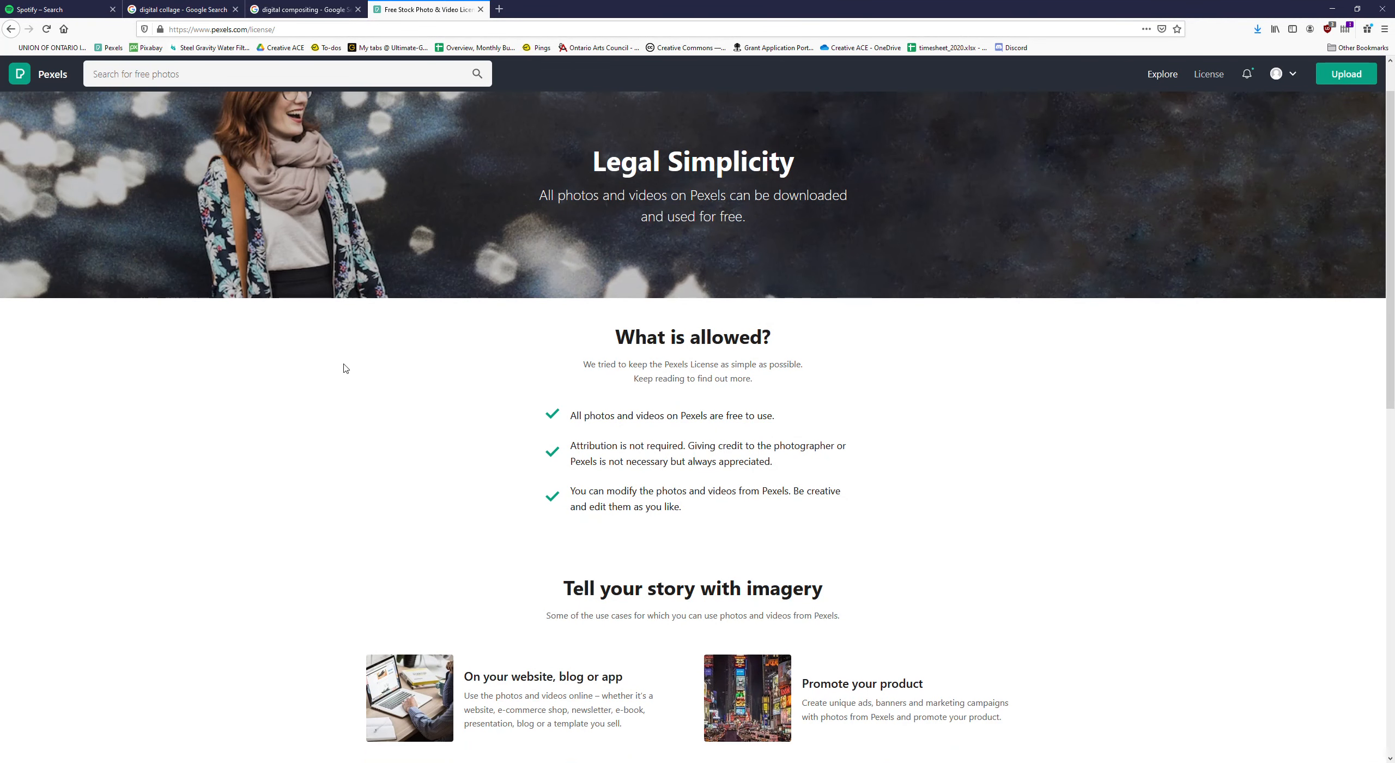
scroll(479, 330, "up", 5)
scroll(528, 330, "up", 3)
scroll(528, 329, "down", 2)
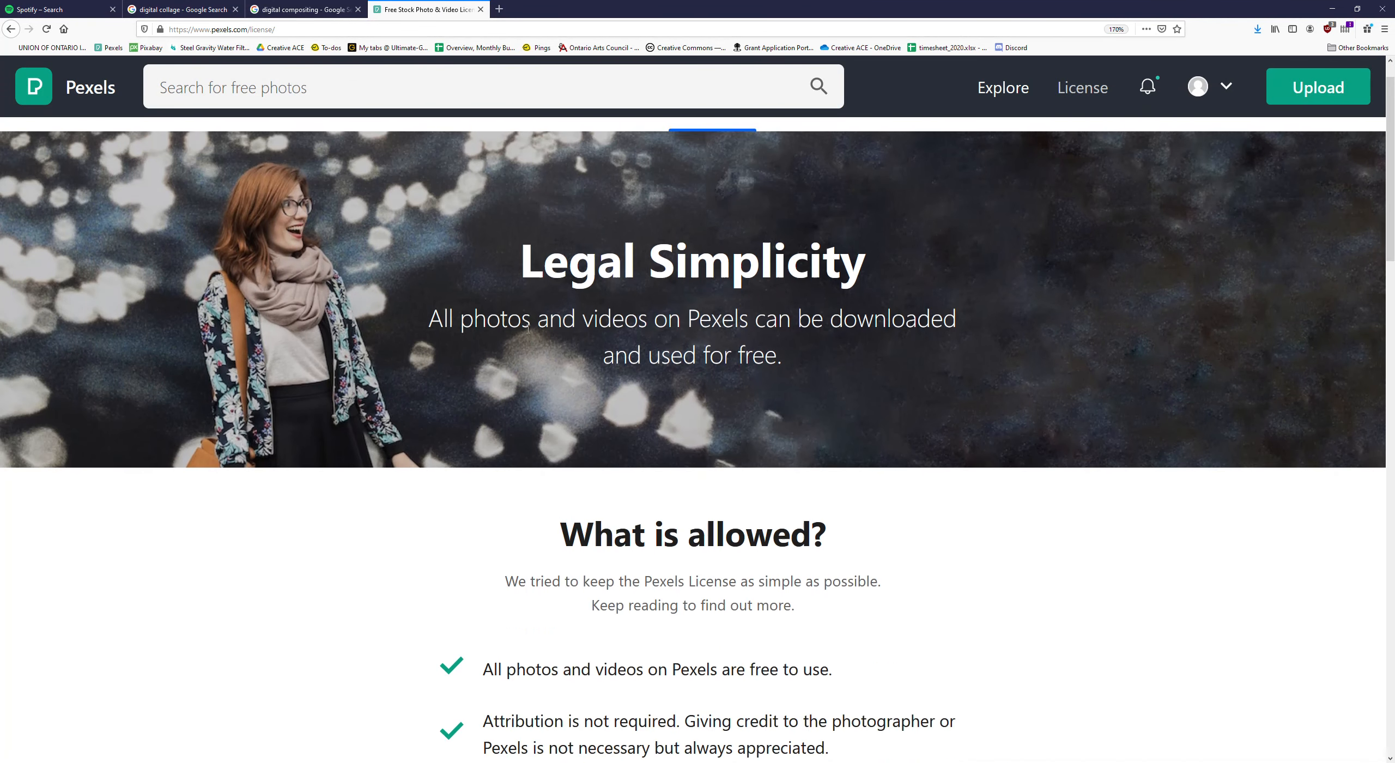
scroll(528, 329, "down", 2)
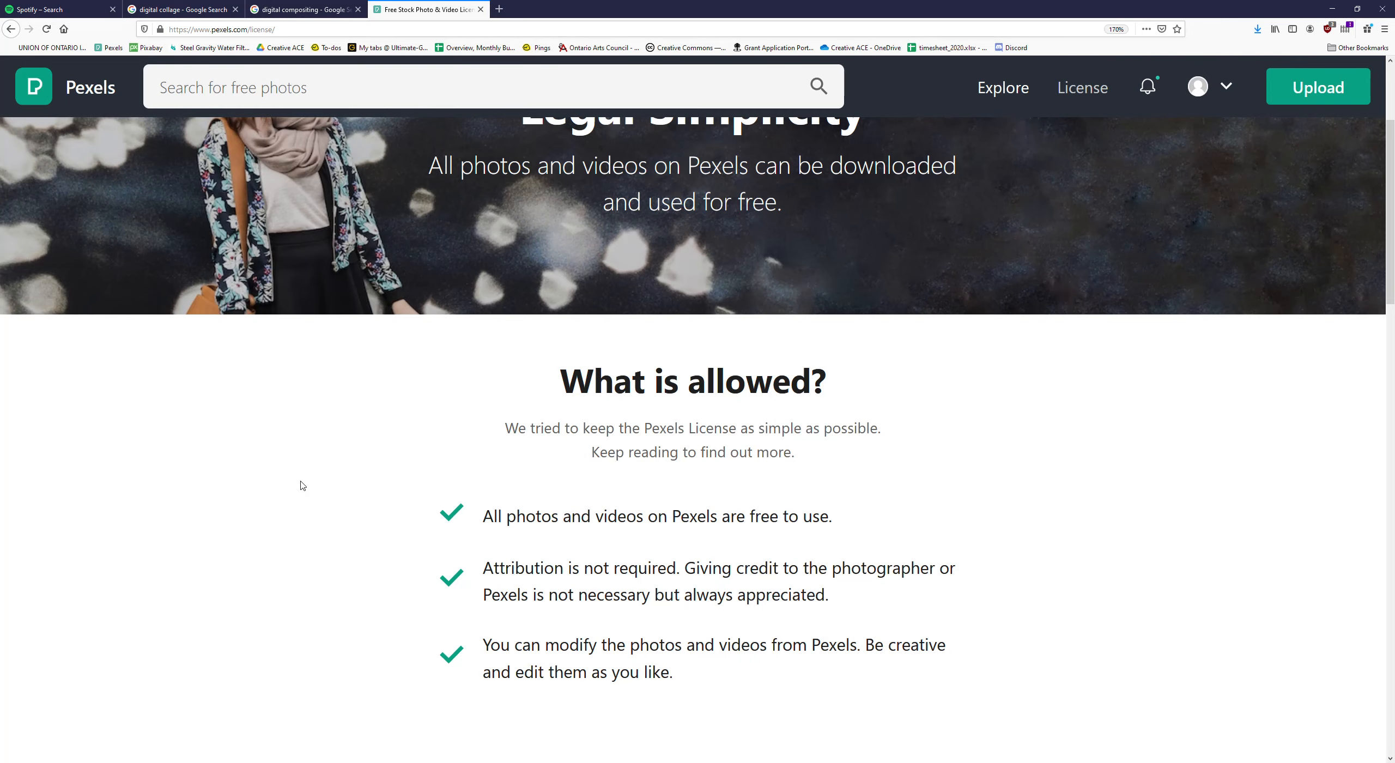
scroll(303, 486, "down", 2)
scroll(306, 518, "down", 2)
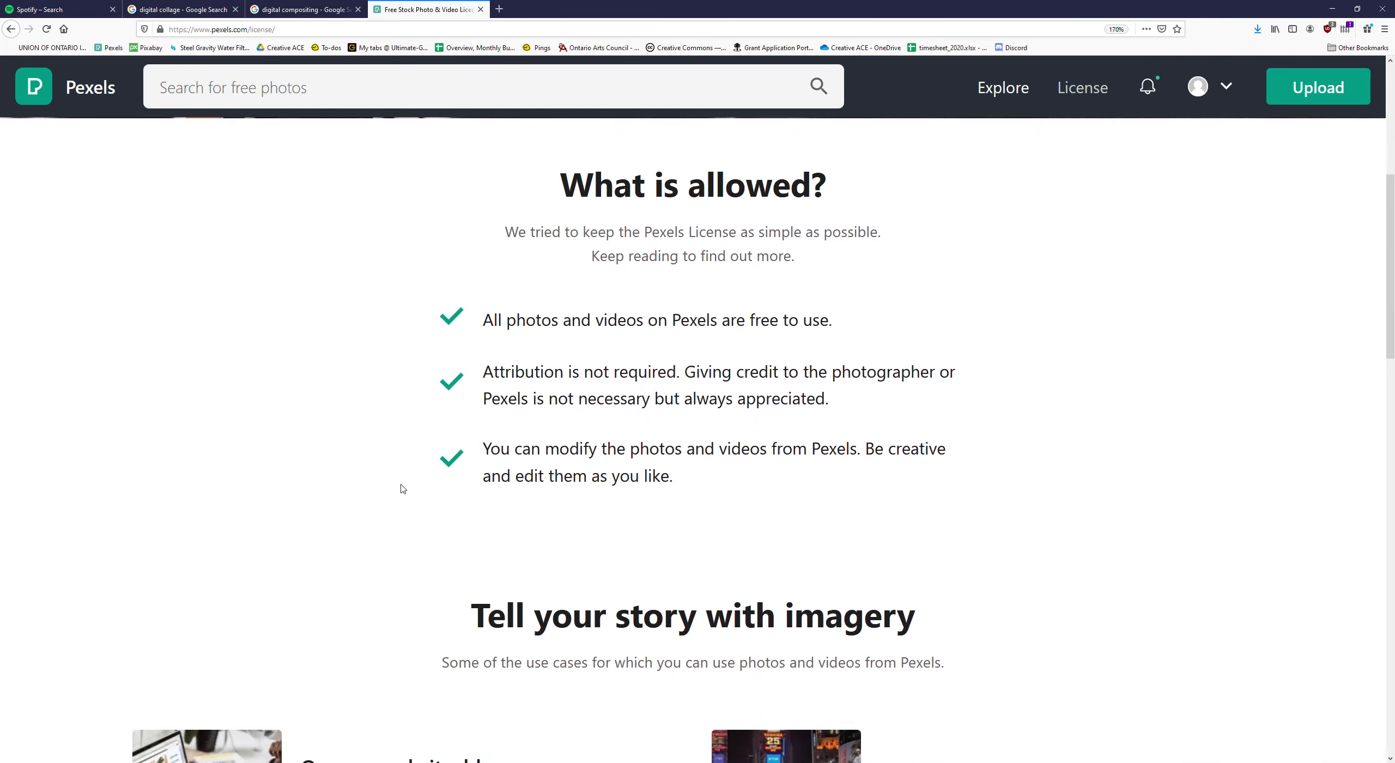
scroll(882, 487, "down", 8)
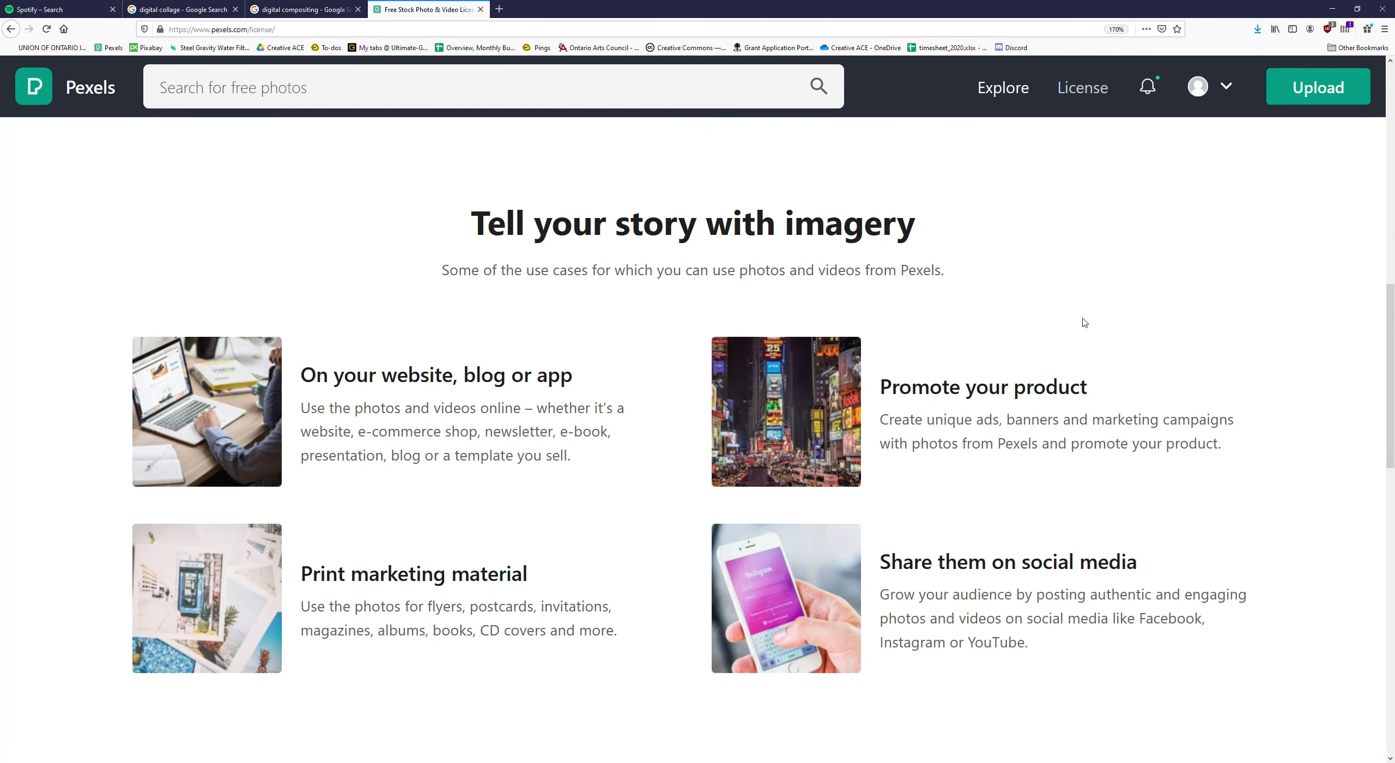
scroll(424, 415, "down", 2)
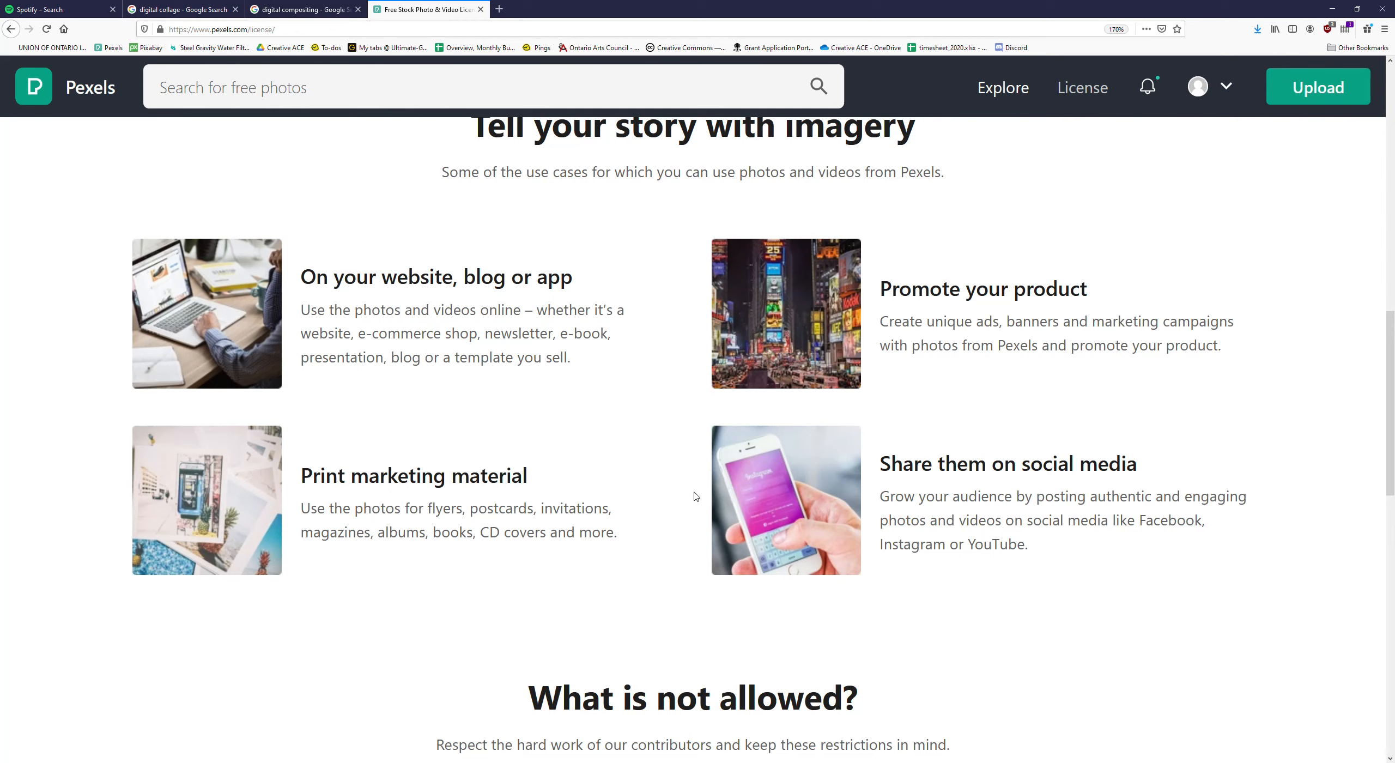
scroll(577, 515, "down", 8)
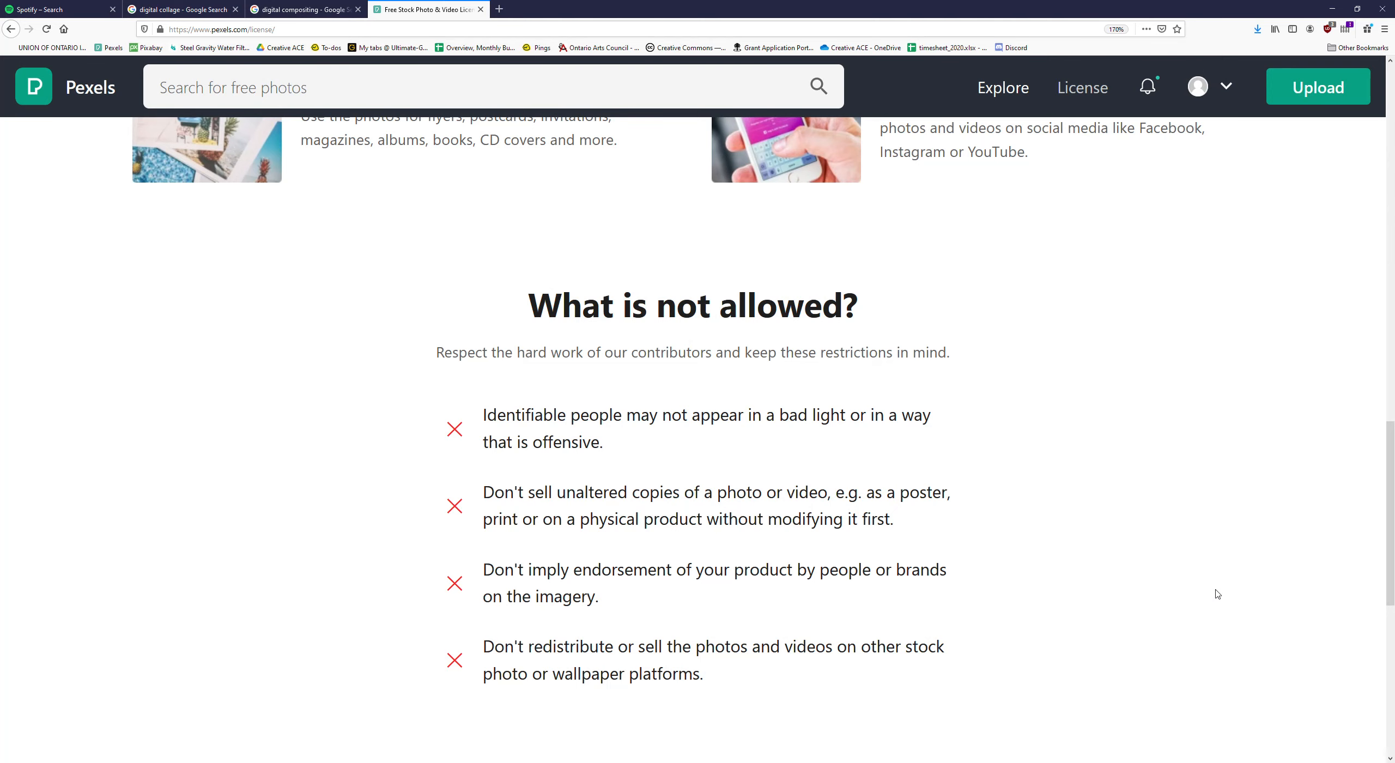
- Browse the recommended photo collections on the Pexels discover page
key("alt+Left")
scroll(1127, 423, "down", 5)
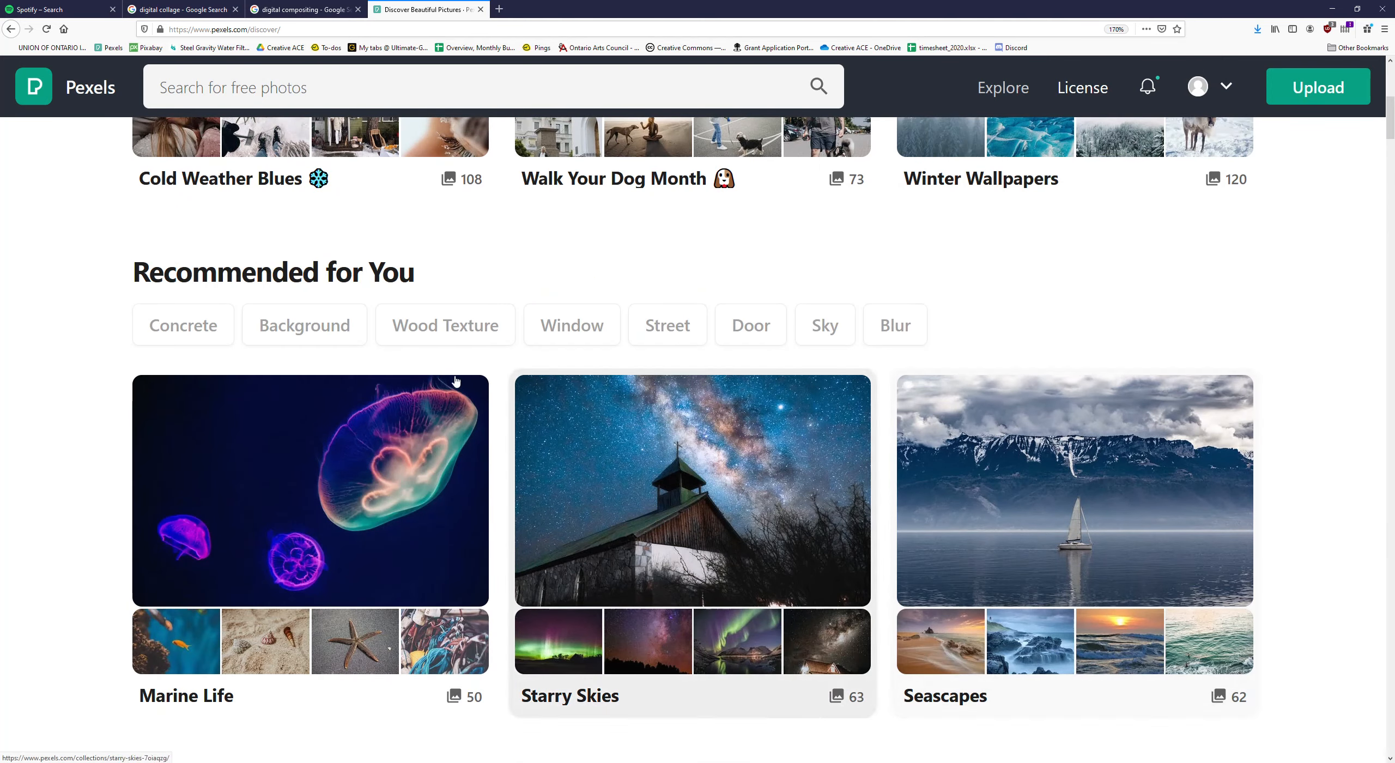
scroll(424, 386, "down", 2)
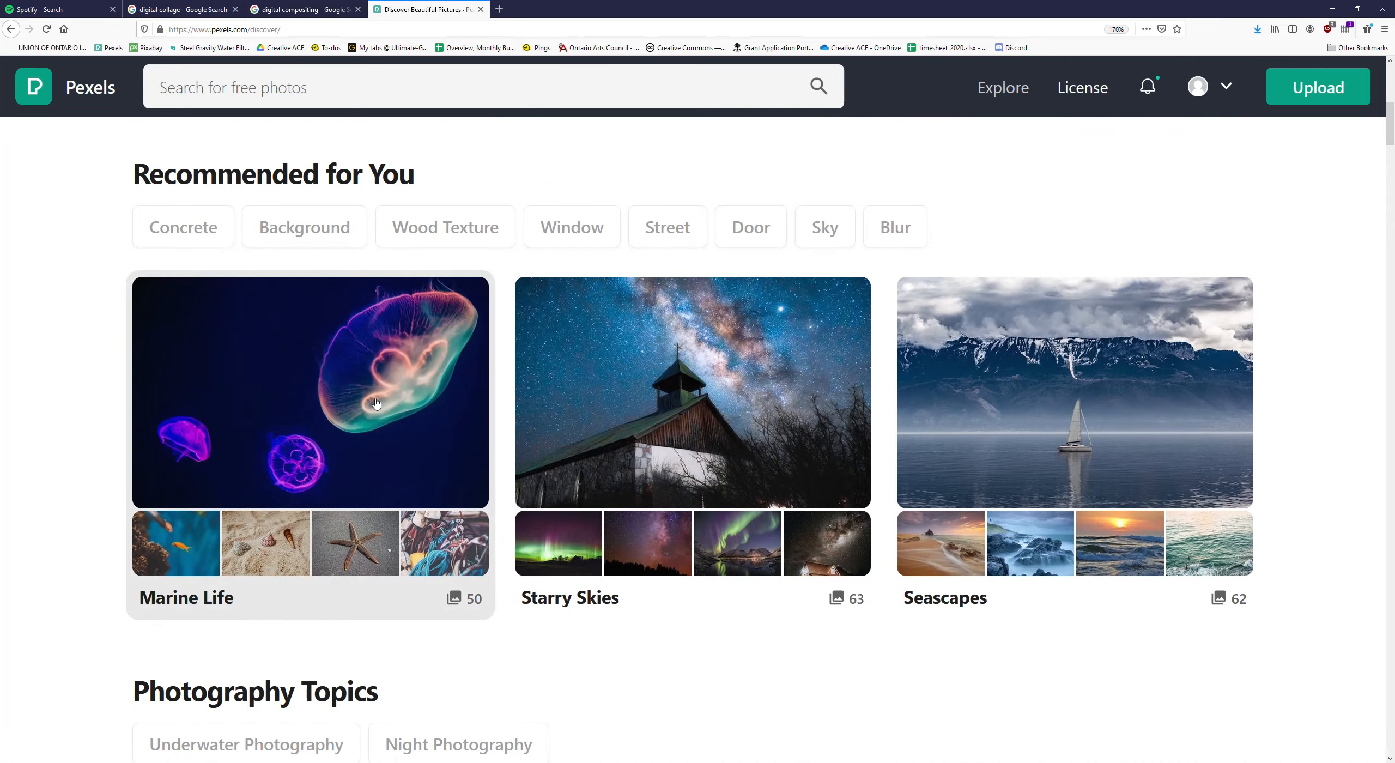
- Open the lighthouse_digital_collage_2020 folder on the desktop and look over its lighthouse and waves images
key("super+d")
left_click(346, 456)
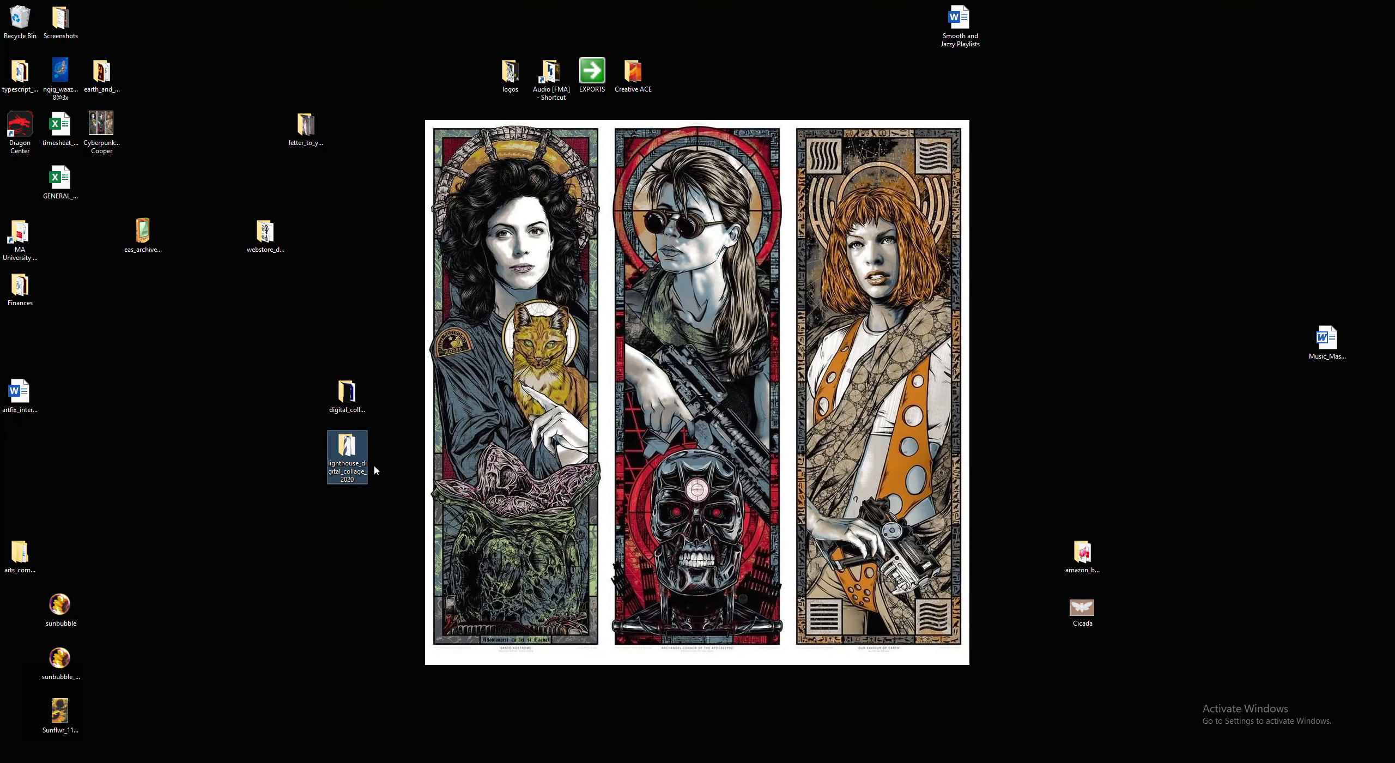
double_click(345, 446)
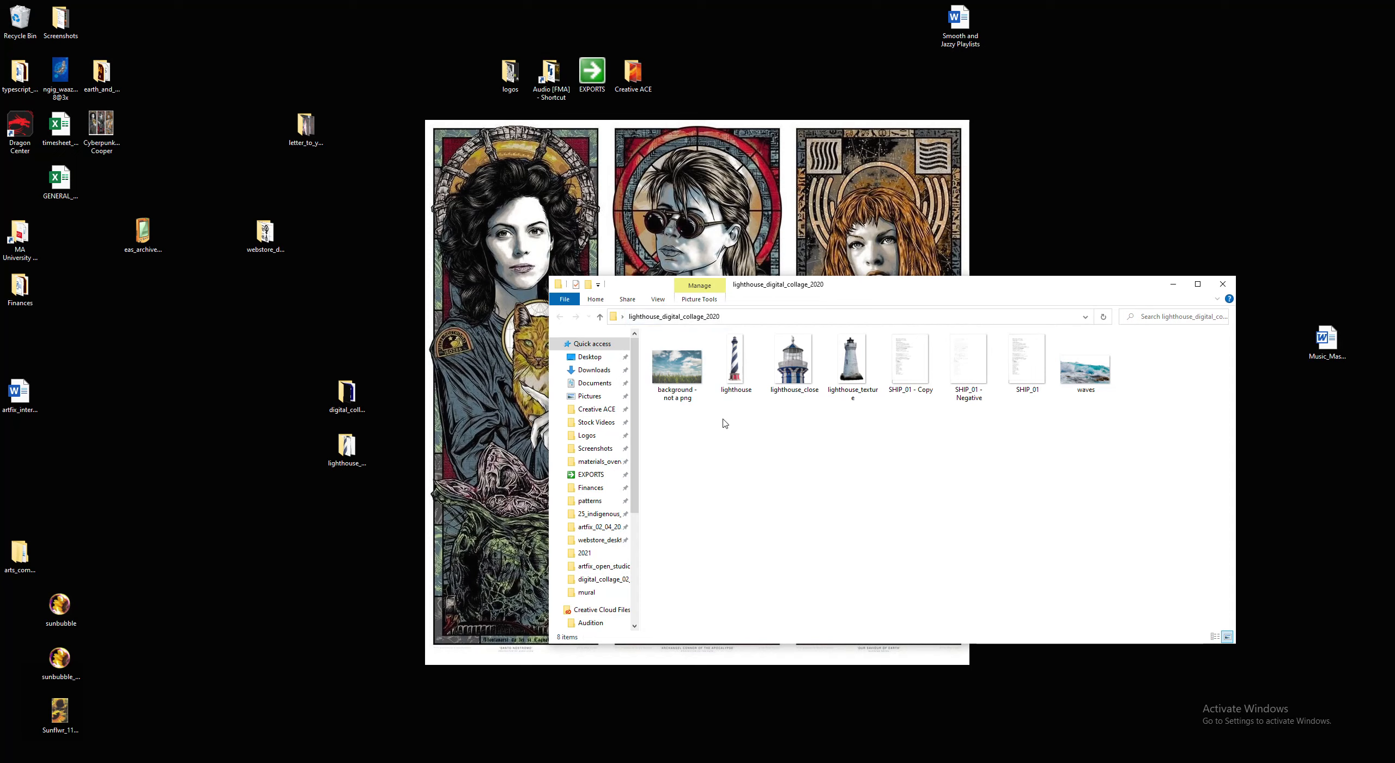
left_click(739, 381)
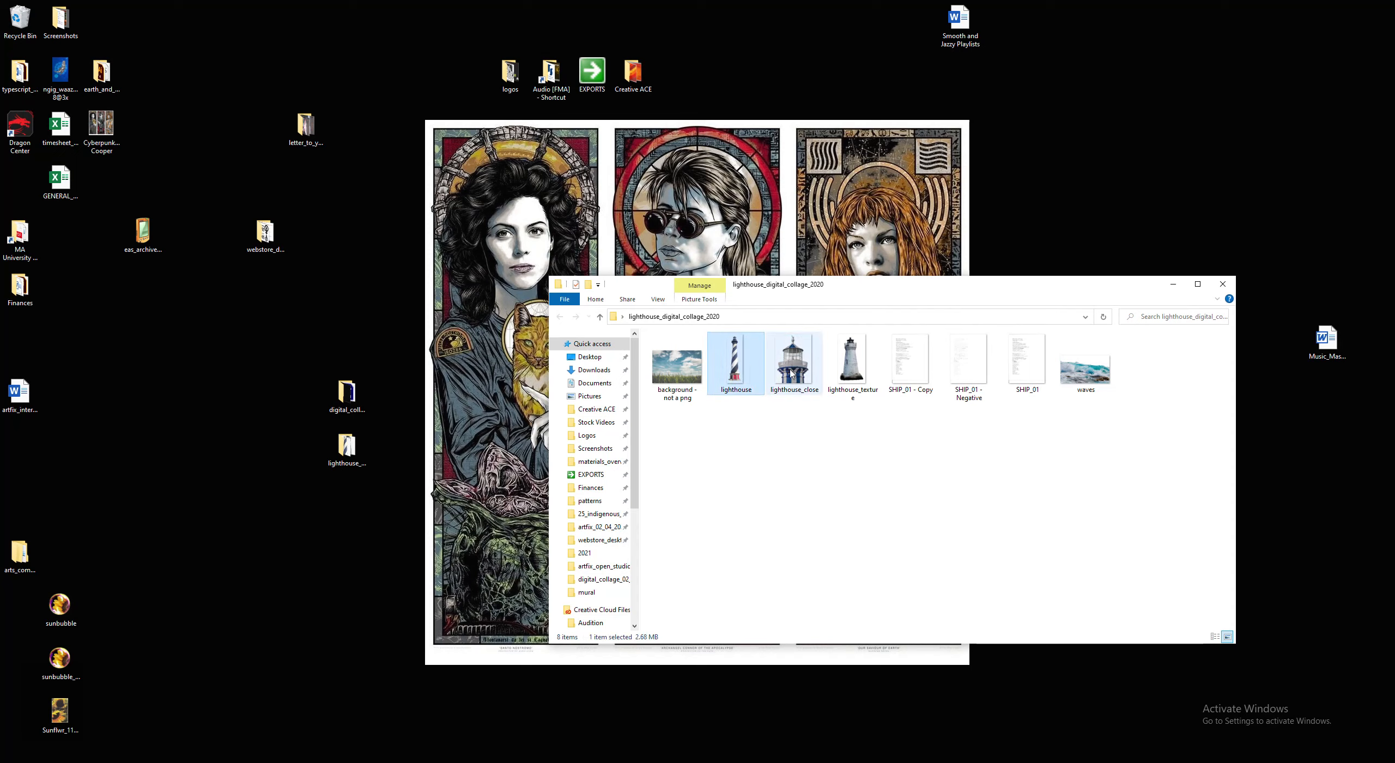
left_click_drag(859, 428, 891, 431)
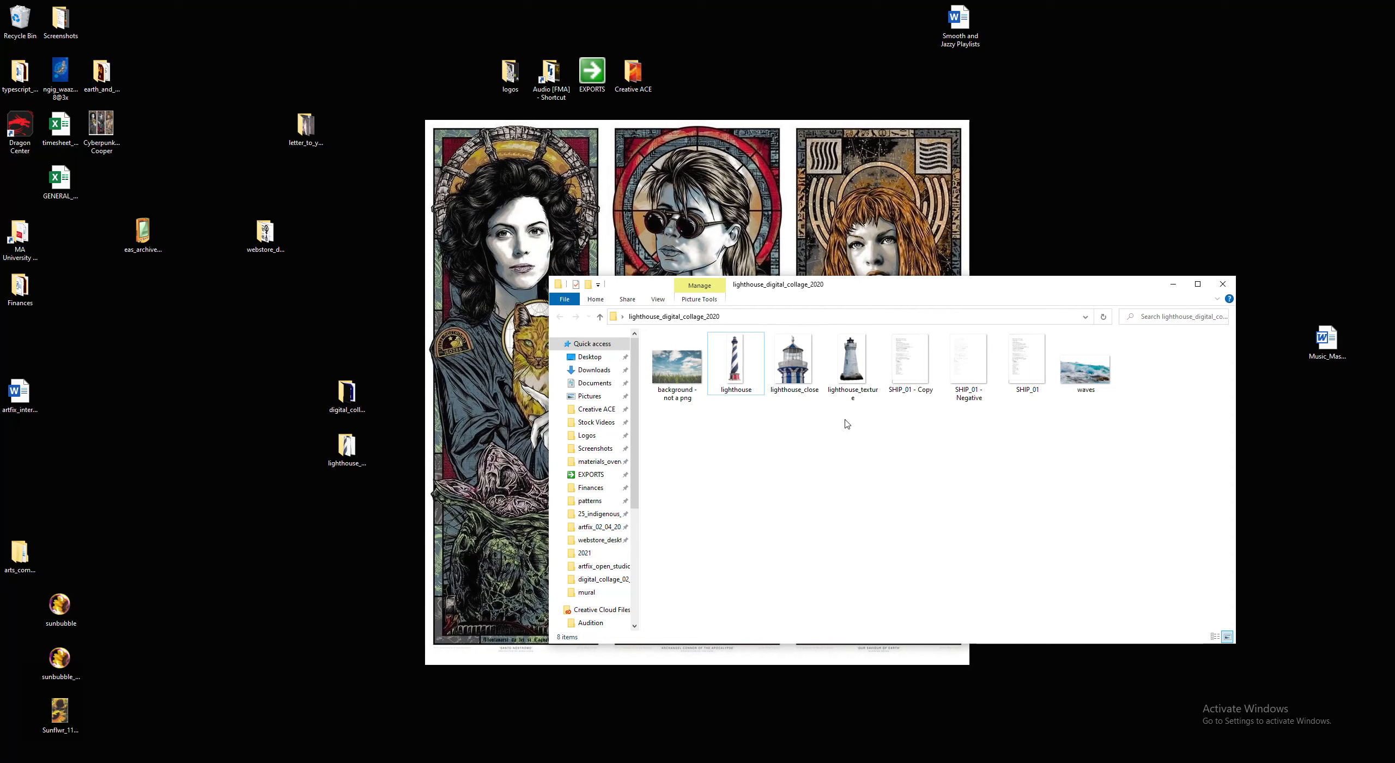
left_click(1104, 368)
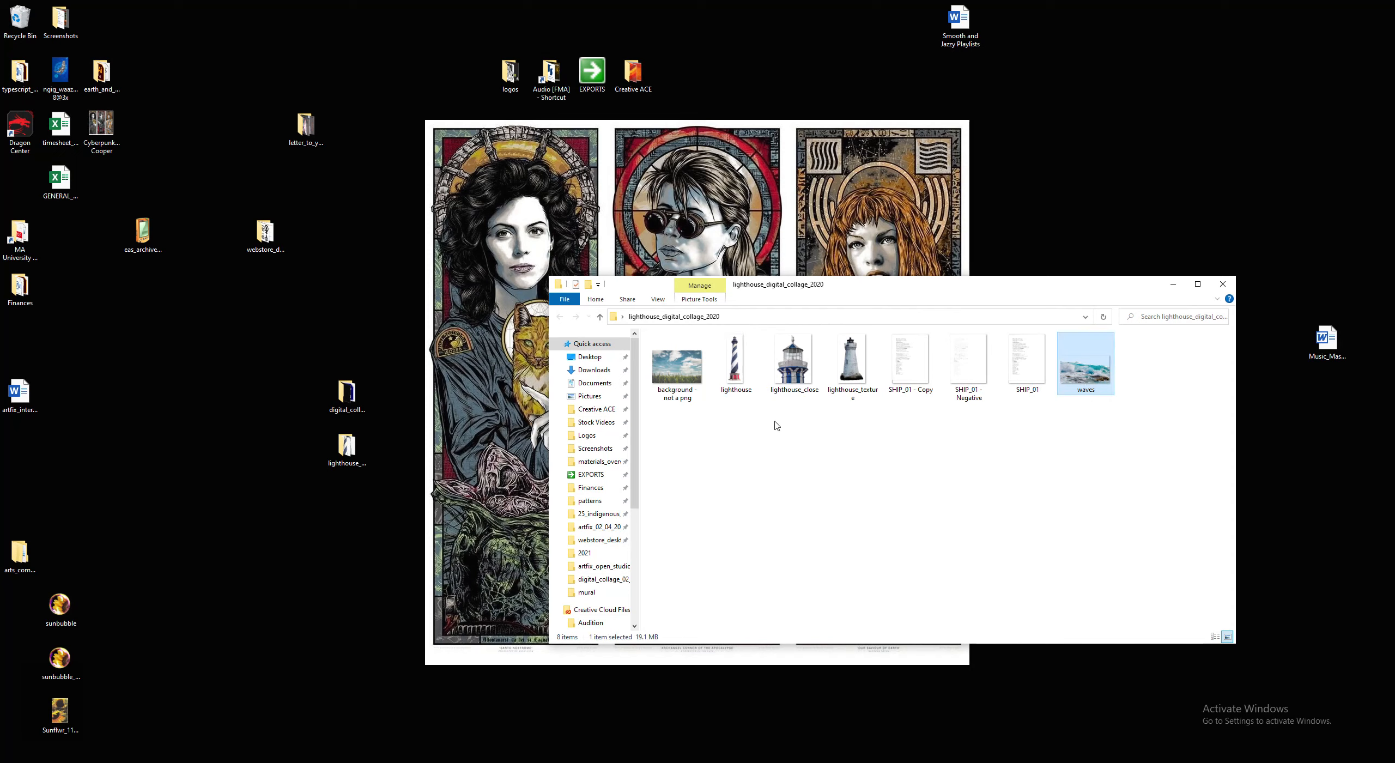
left_click(722, 459)
- Switch to the browser, open pexels.com in a new tab and close the bookmarks sidebar
left_click(521, 762)
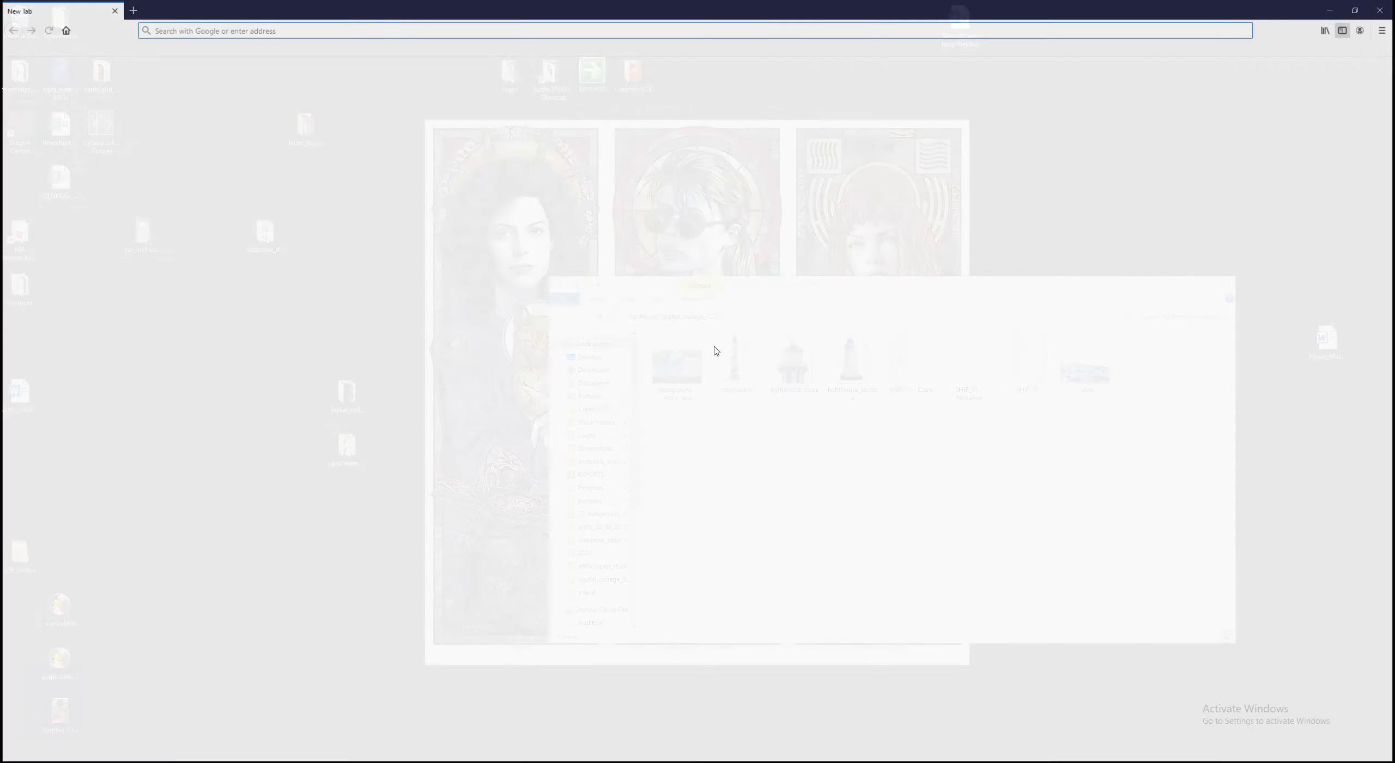
left_click(311, 34)
type("pex")
key("Return")
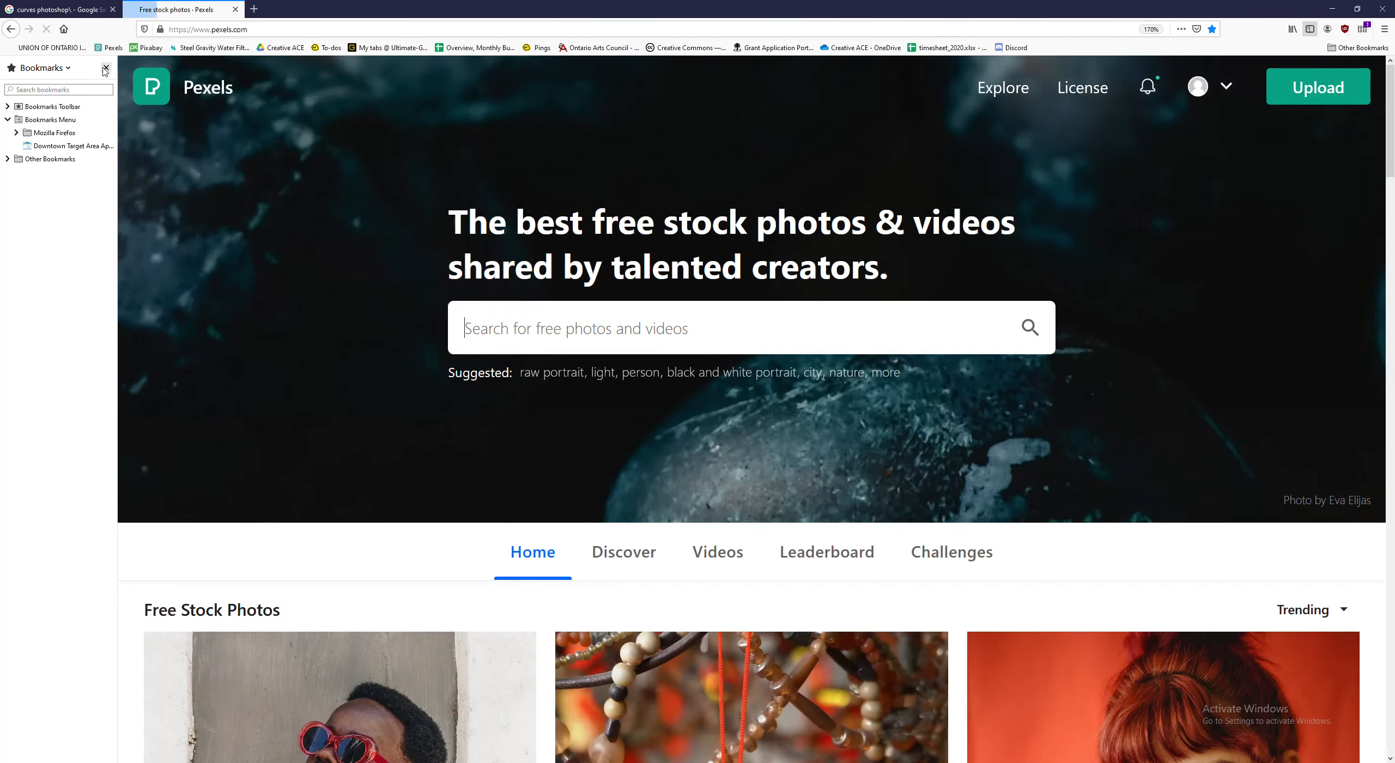
left_click(105, 68)
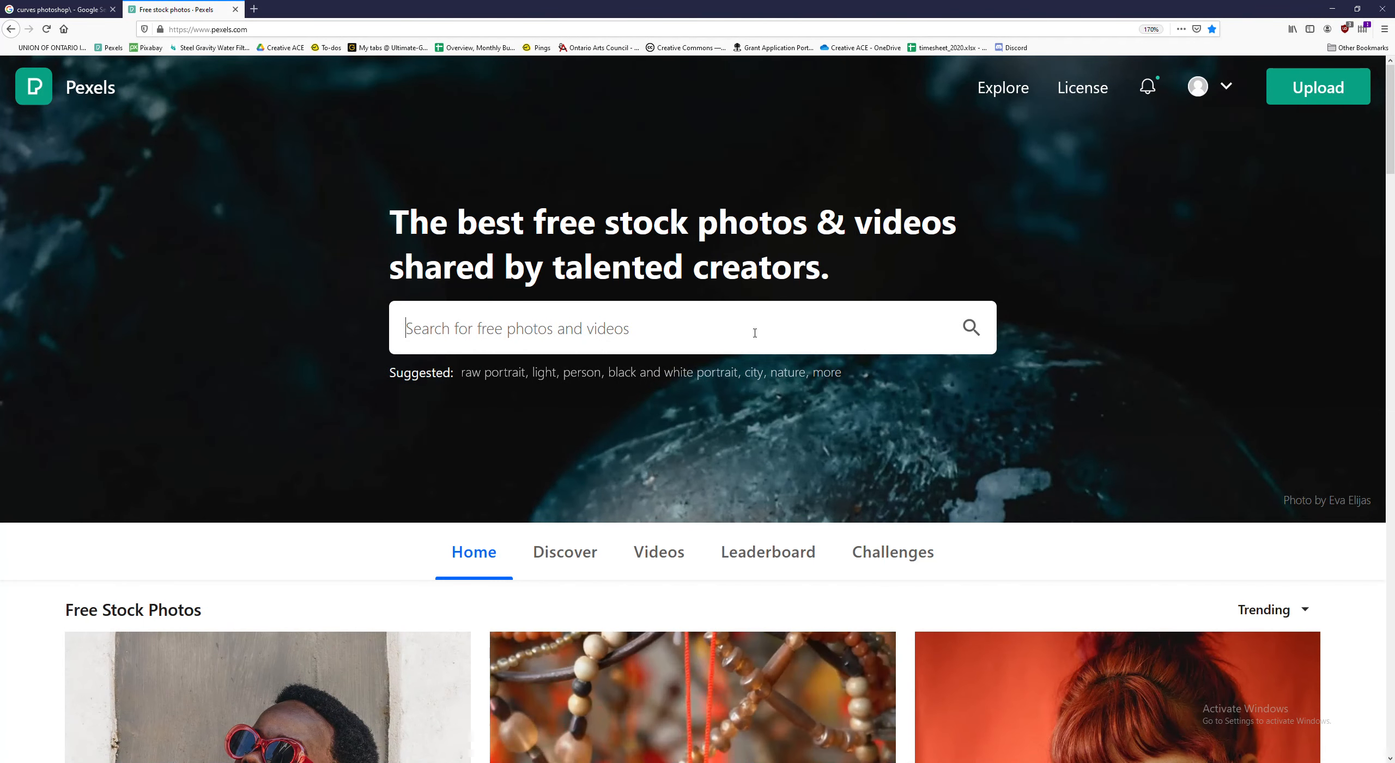
- Search Pexels for "ocean" photos
type("ocean")
key("Return")
- Browse the ocean results and open the photo of turquoise waves breaking over rocks
scroll(773, 358, "down", 10)
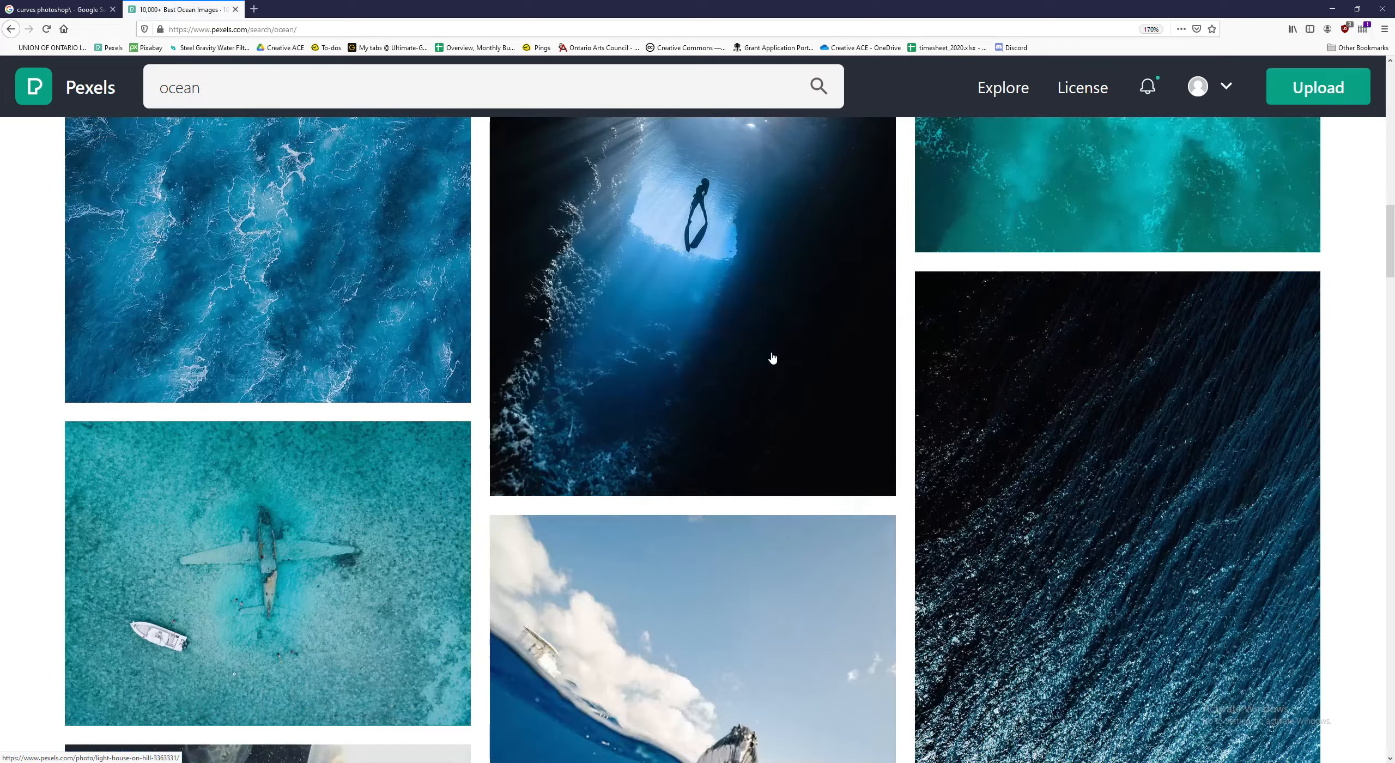
scroll(773, 358, "down", 15)
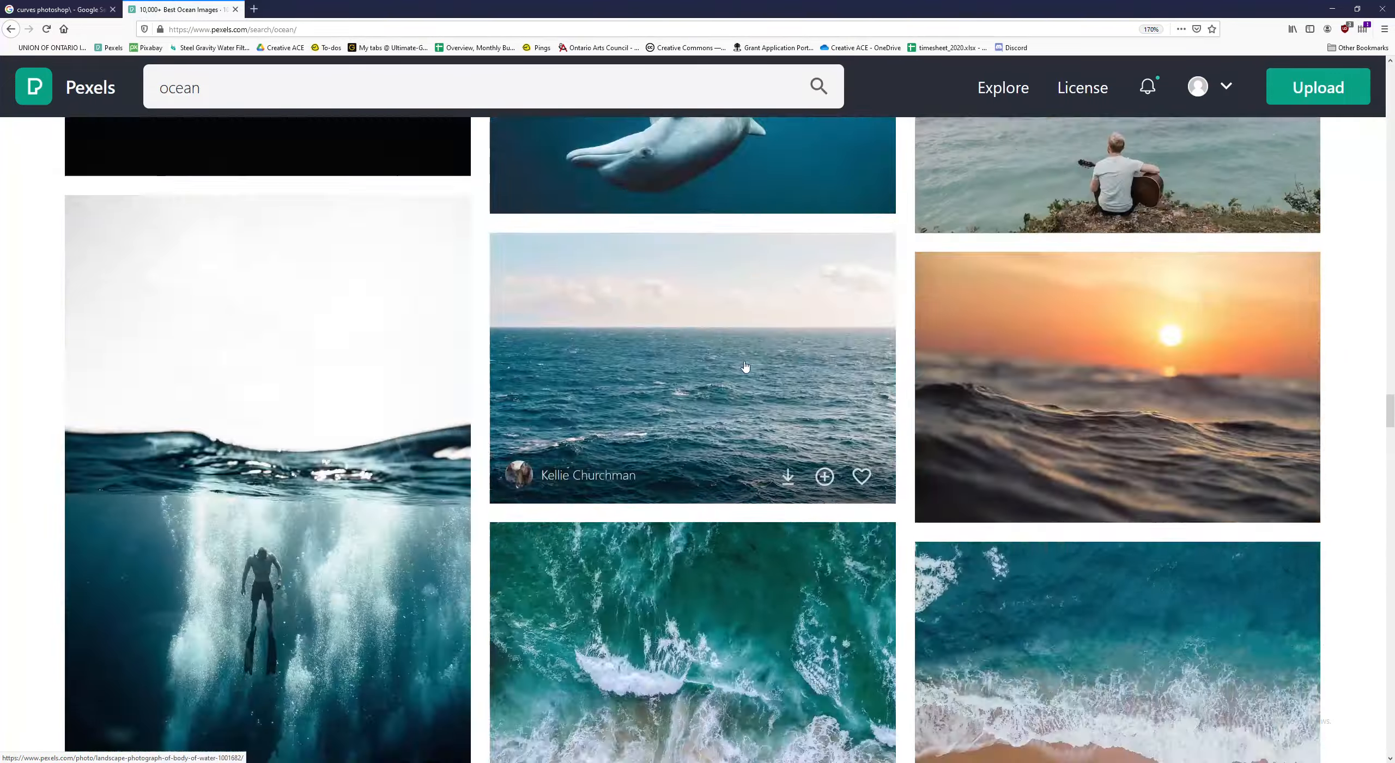
scroll(745, 366, "down", 15)
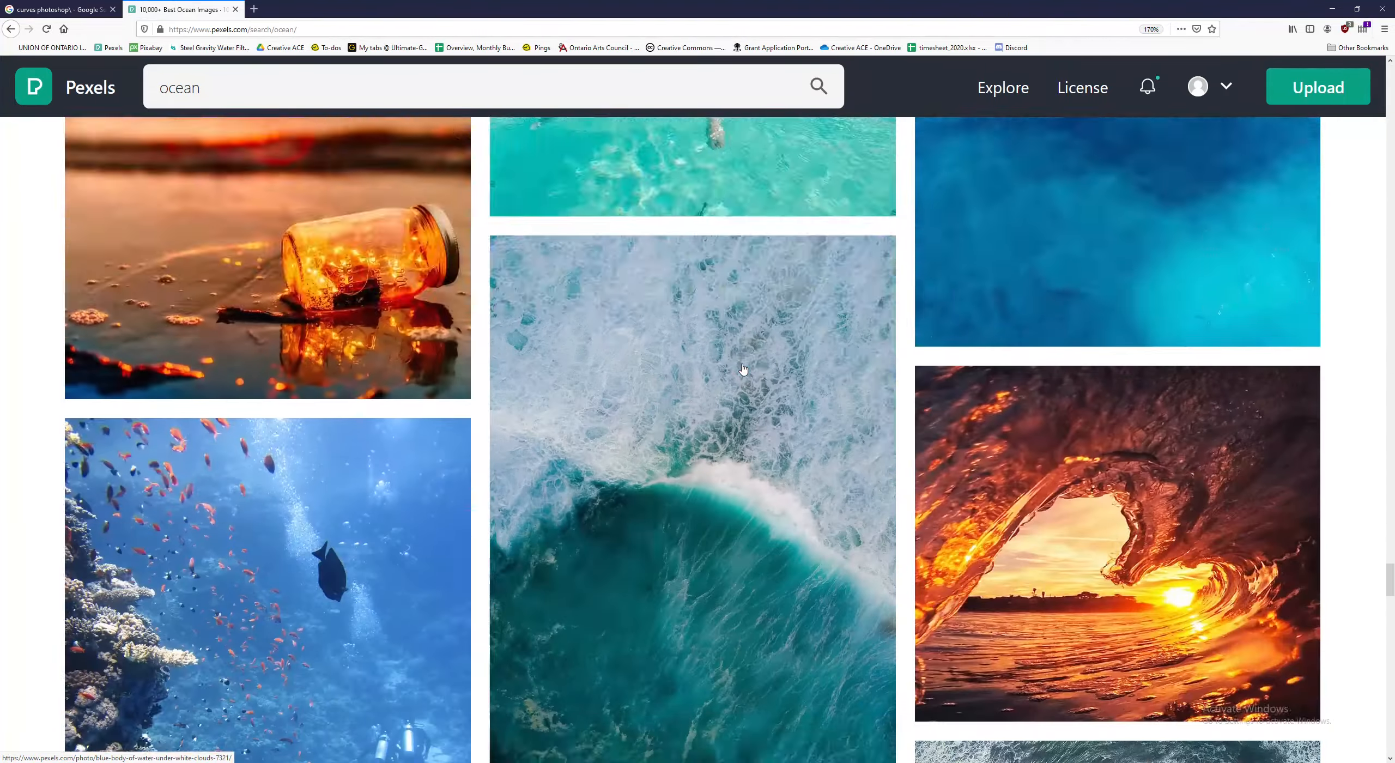
scroll(742, 369, "down", 15)
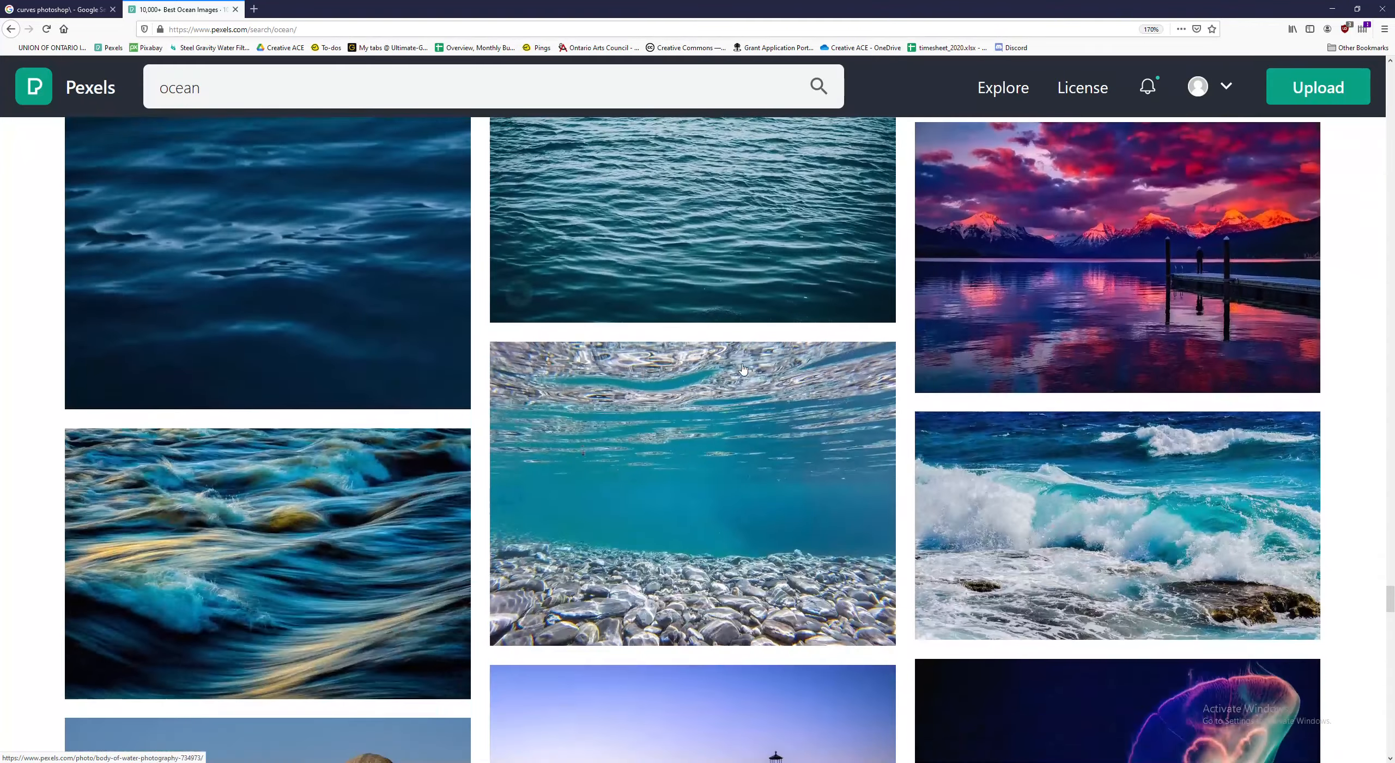
left_click(1144, 448)
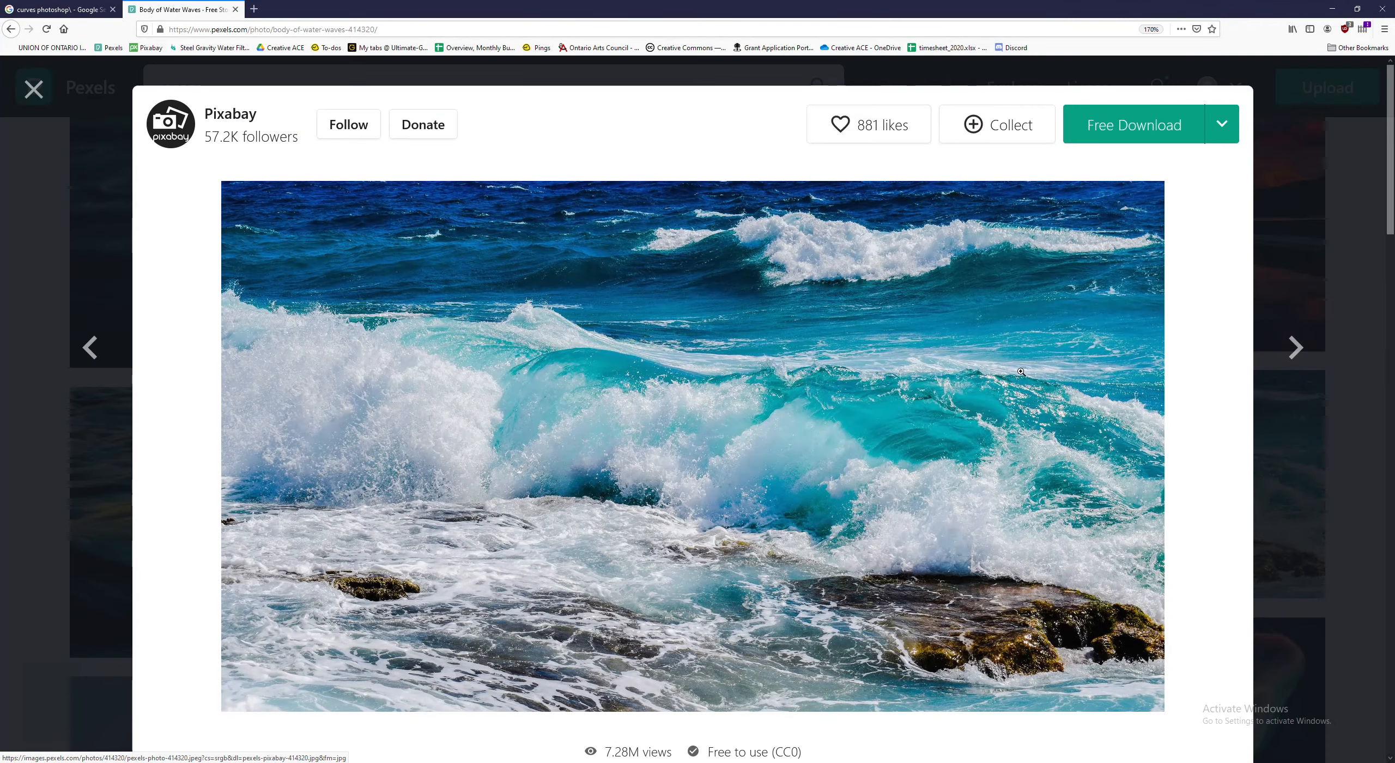
- Download the wave photo, dismiss the iStock offer and return to the ocean results
left_click(1222, 124)
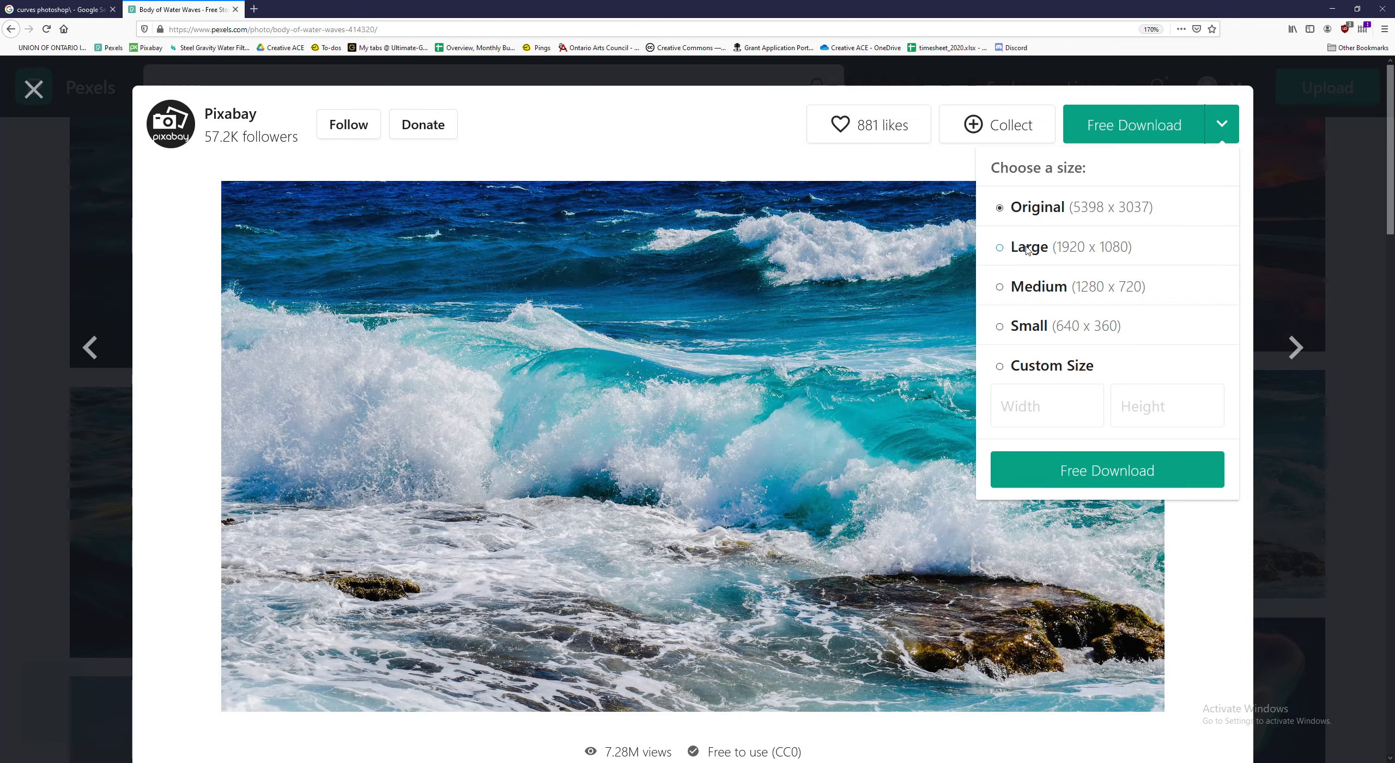
left_click(1100, 470)
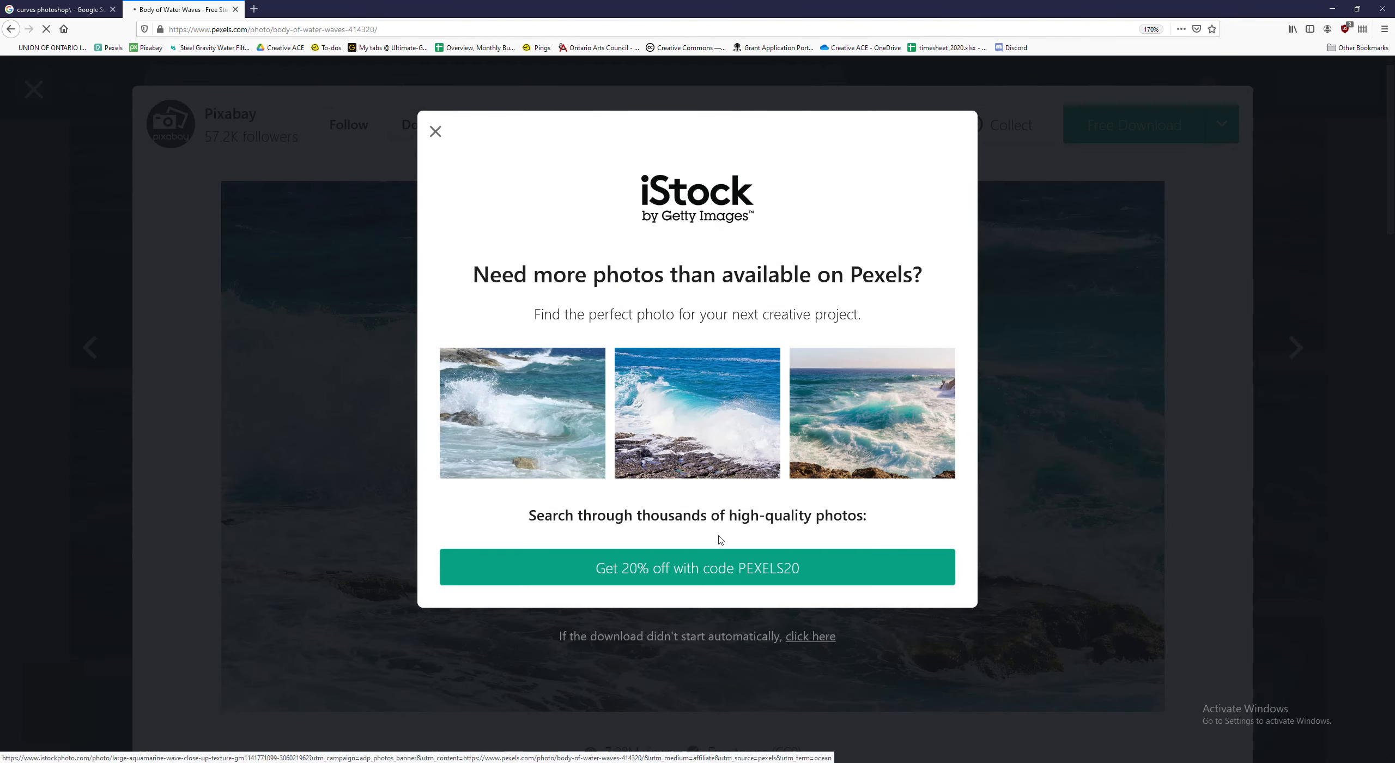
left_click(435, 132)
left_click(1270, 274)
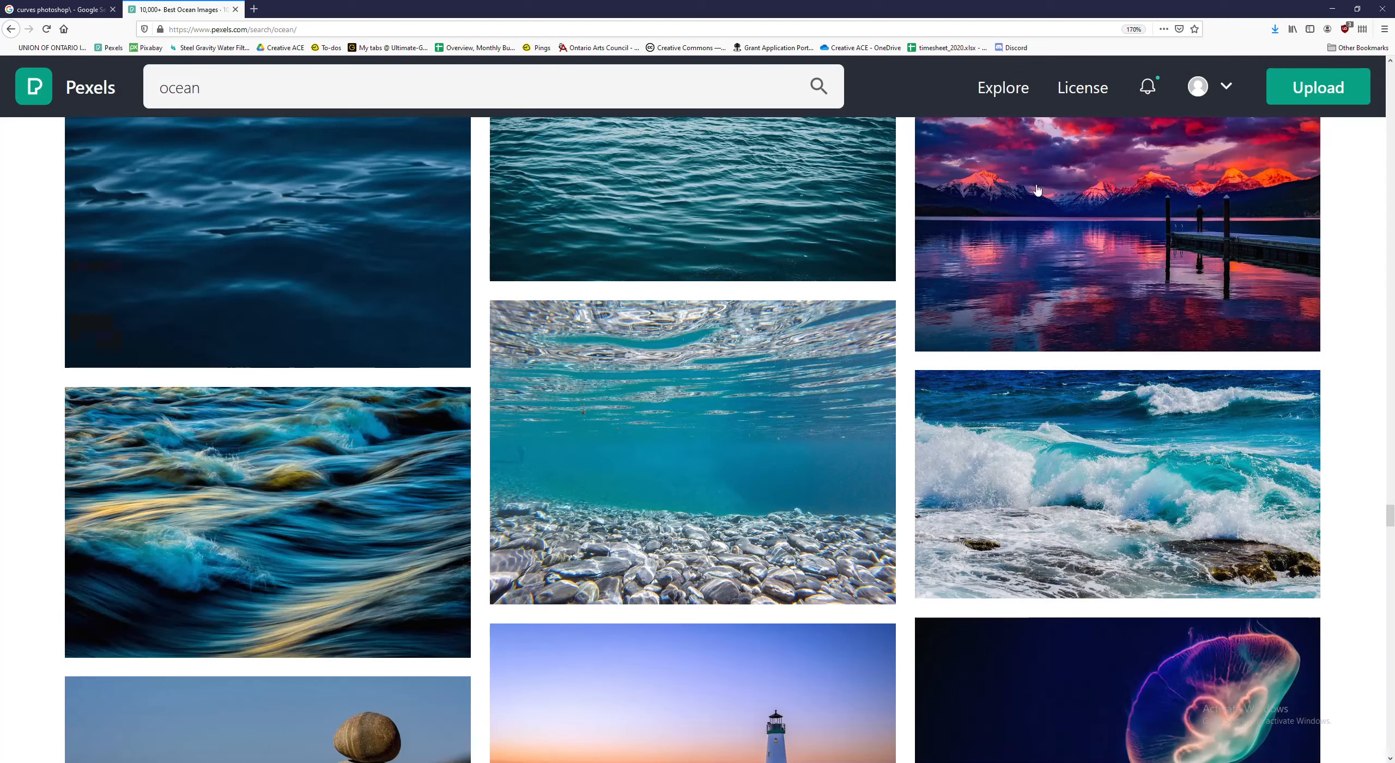
- Replace the photo search with "lighthouse" and run it
left_click_drag(222, 89, 26, 112)
type("lighthouse")
key("Return")
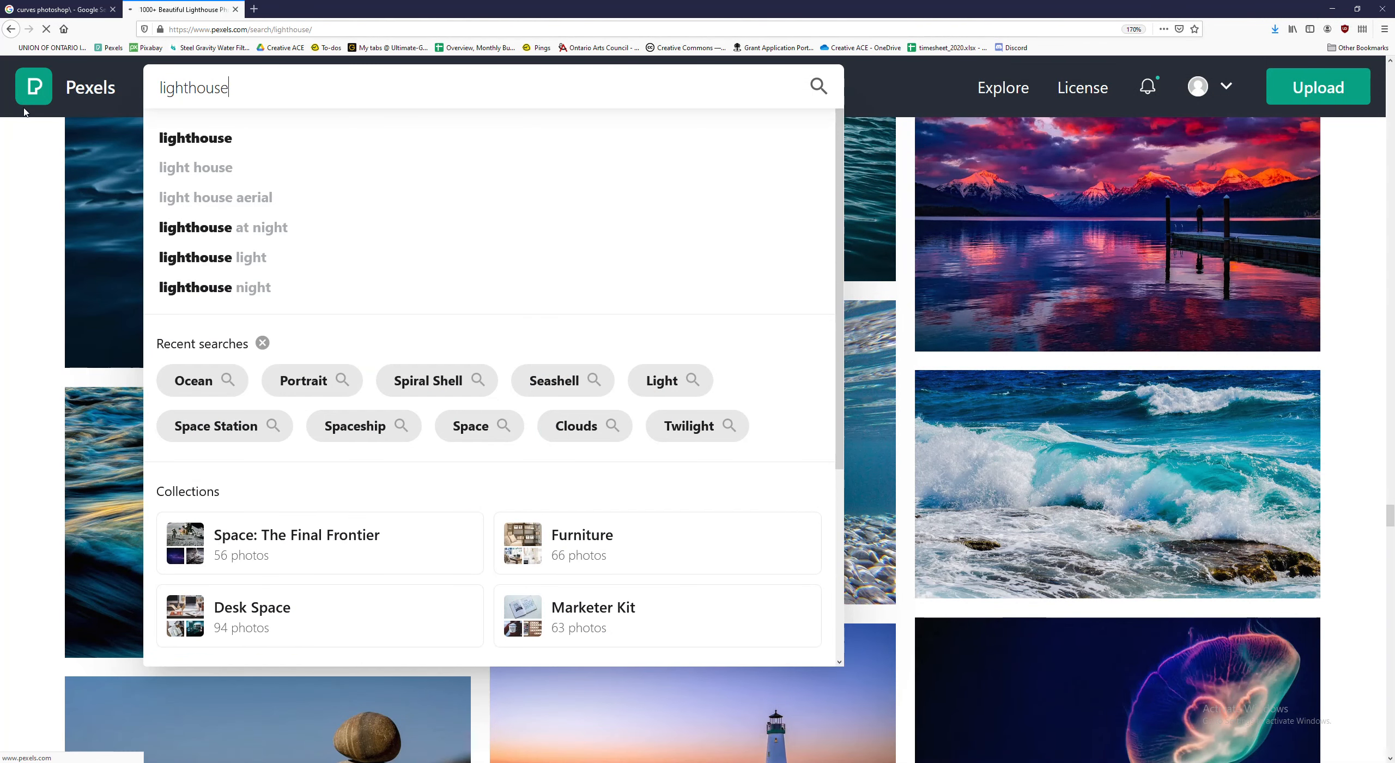
- Download the photos of the white lighthouse in the sea and the blue-and-white striped lighthouse, the latter in Large size
scroll(872, 600, "down", 10)
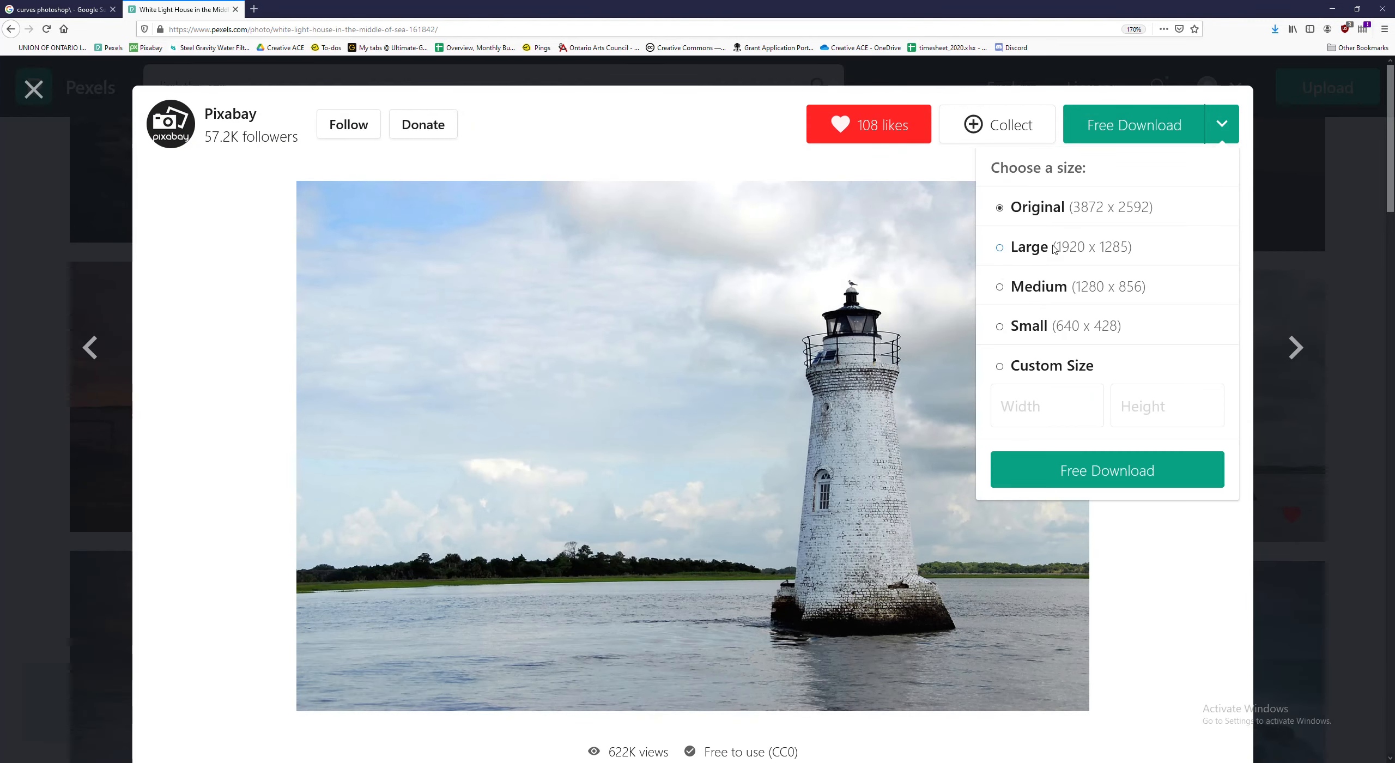
left_click(1117, 473)
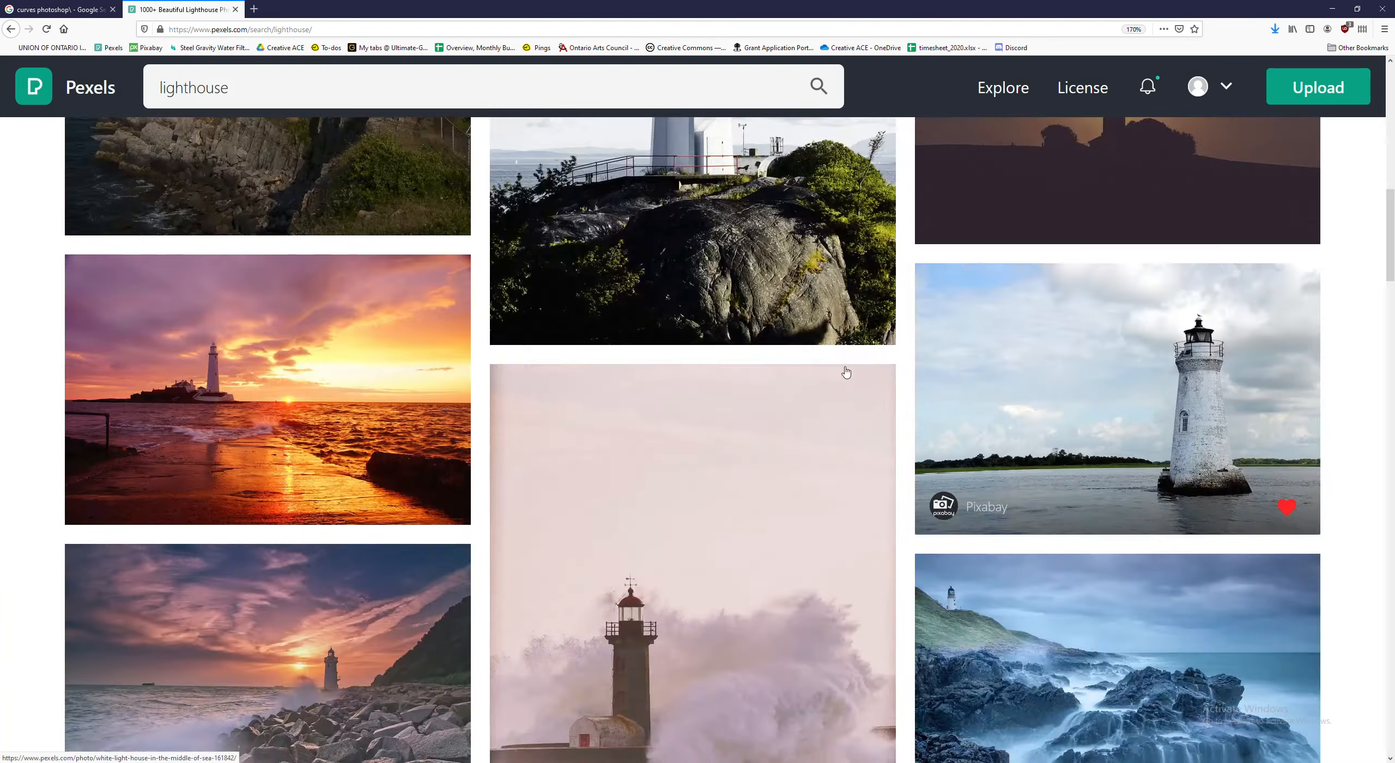
scroll(1107, 344, "down", 10)
left_click(682, 367)
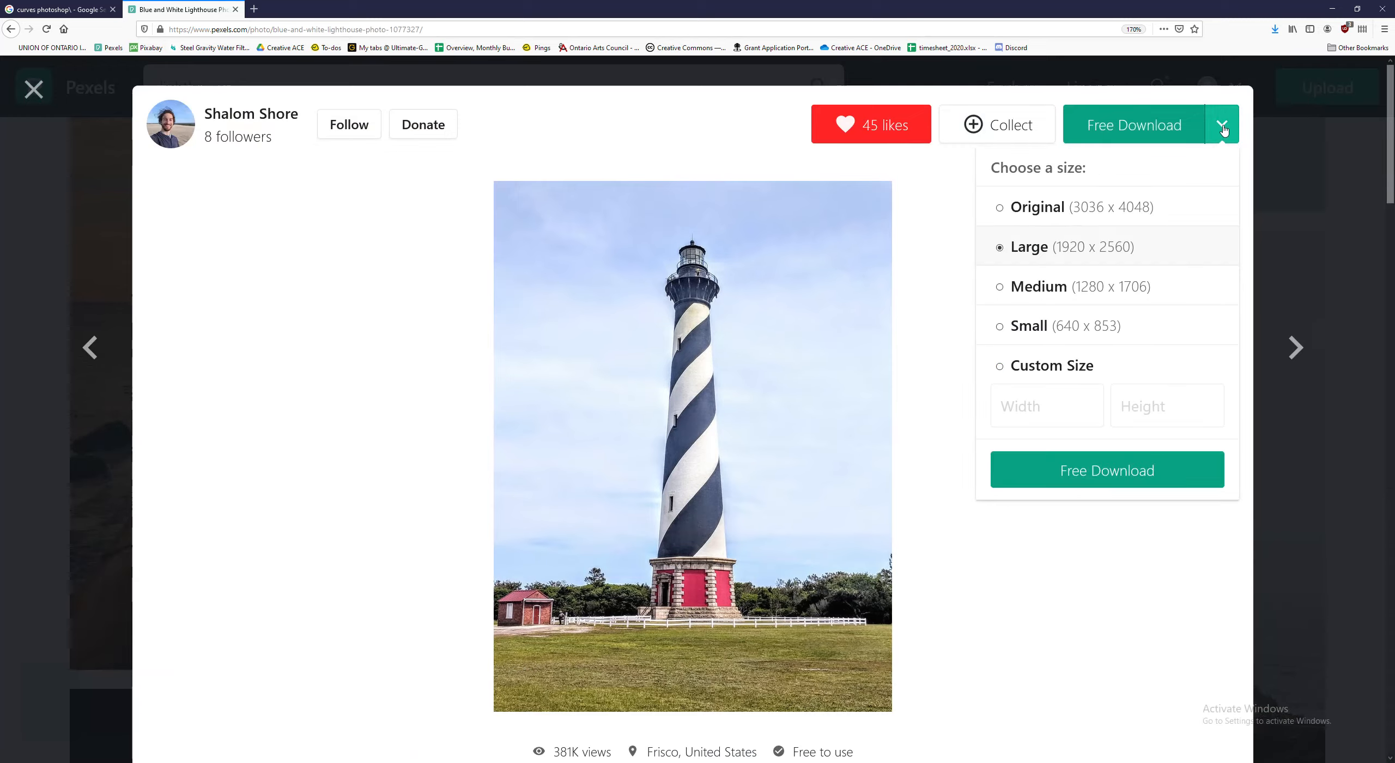
left_click(1124, 463)
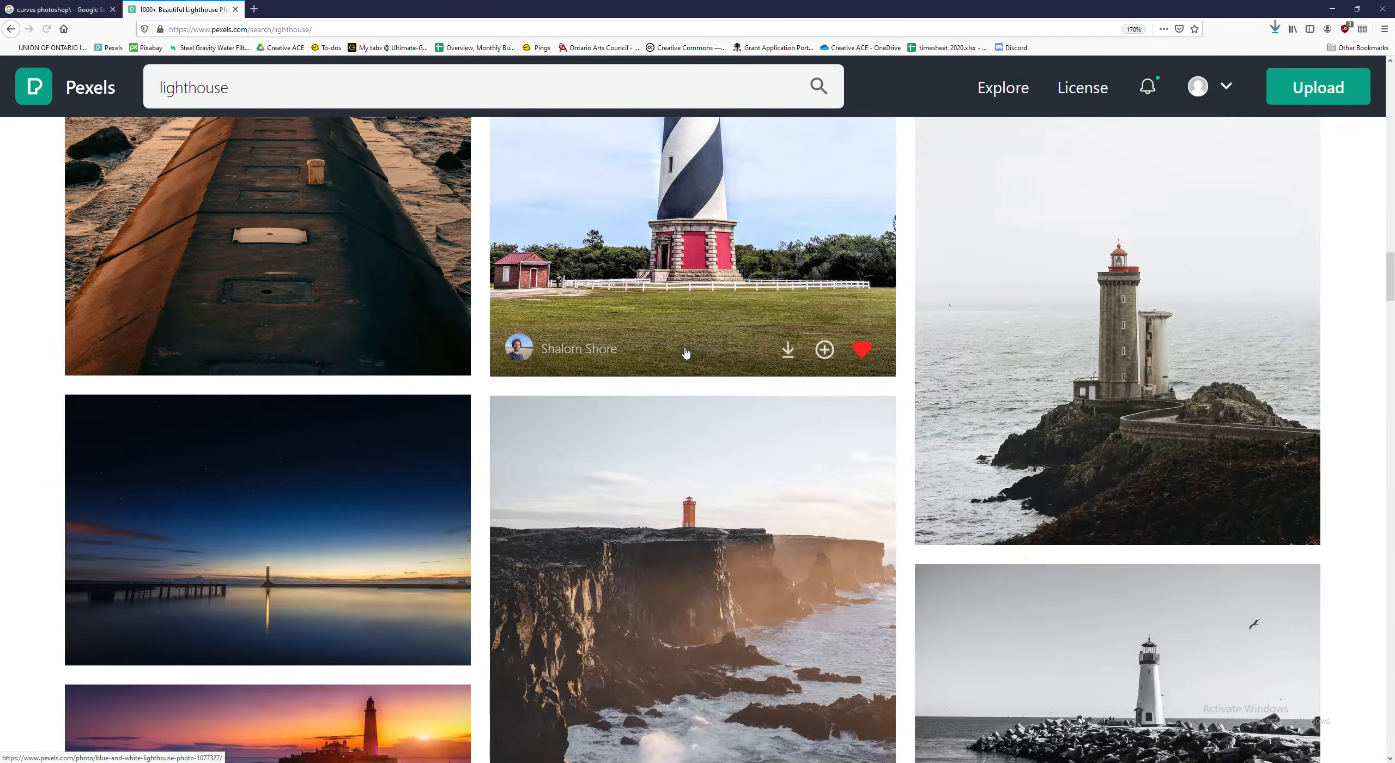
- Find the white-and-red lighthouse photo in the lighthouse results and download it
scroll(691, 354, "down", 10)
scroll(691, 355, "down", 10)
left_click(1117, 349)
left_click(1106, 467)
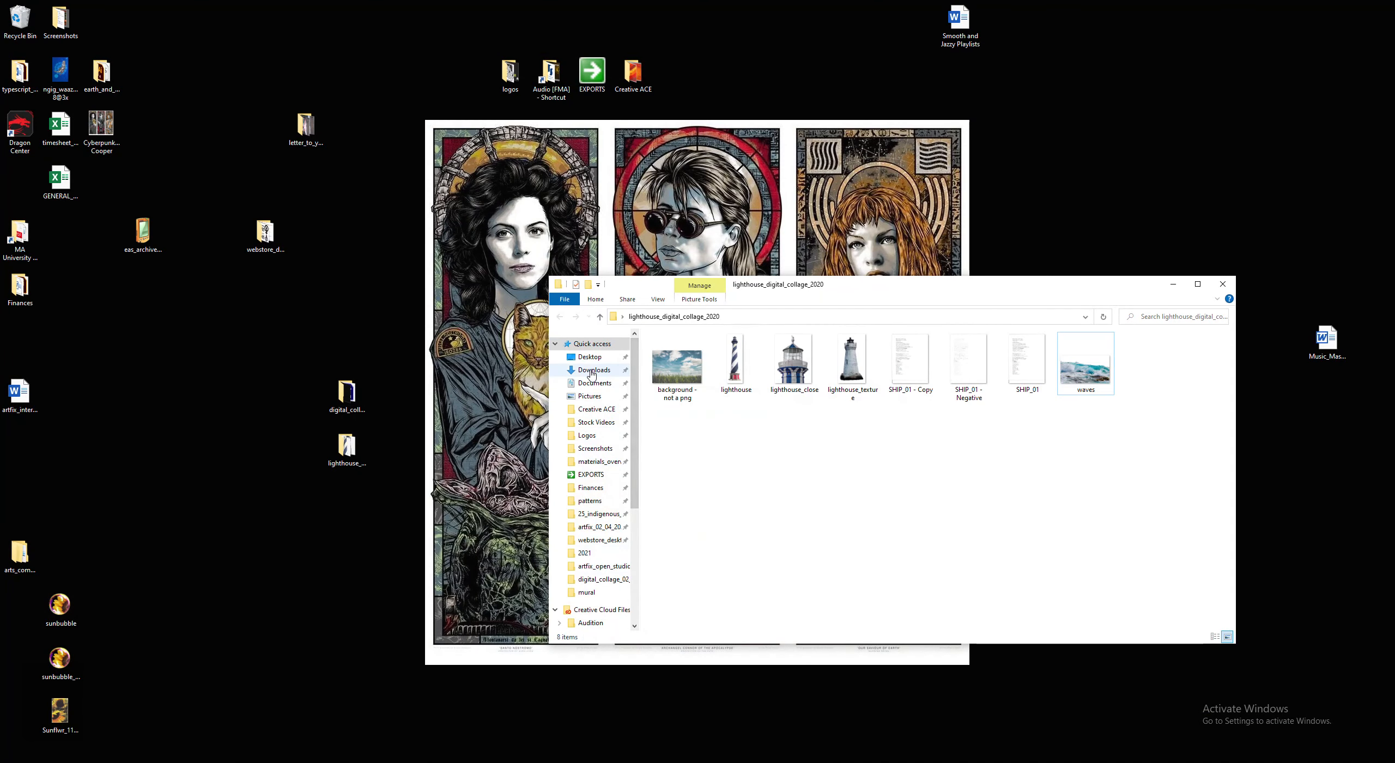
- Open Downloads in a separate window, move the downloaded Pexels photos into the lighthouse_digital_collage_2020 folder, and close Downloads
right_click(594, 370)
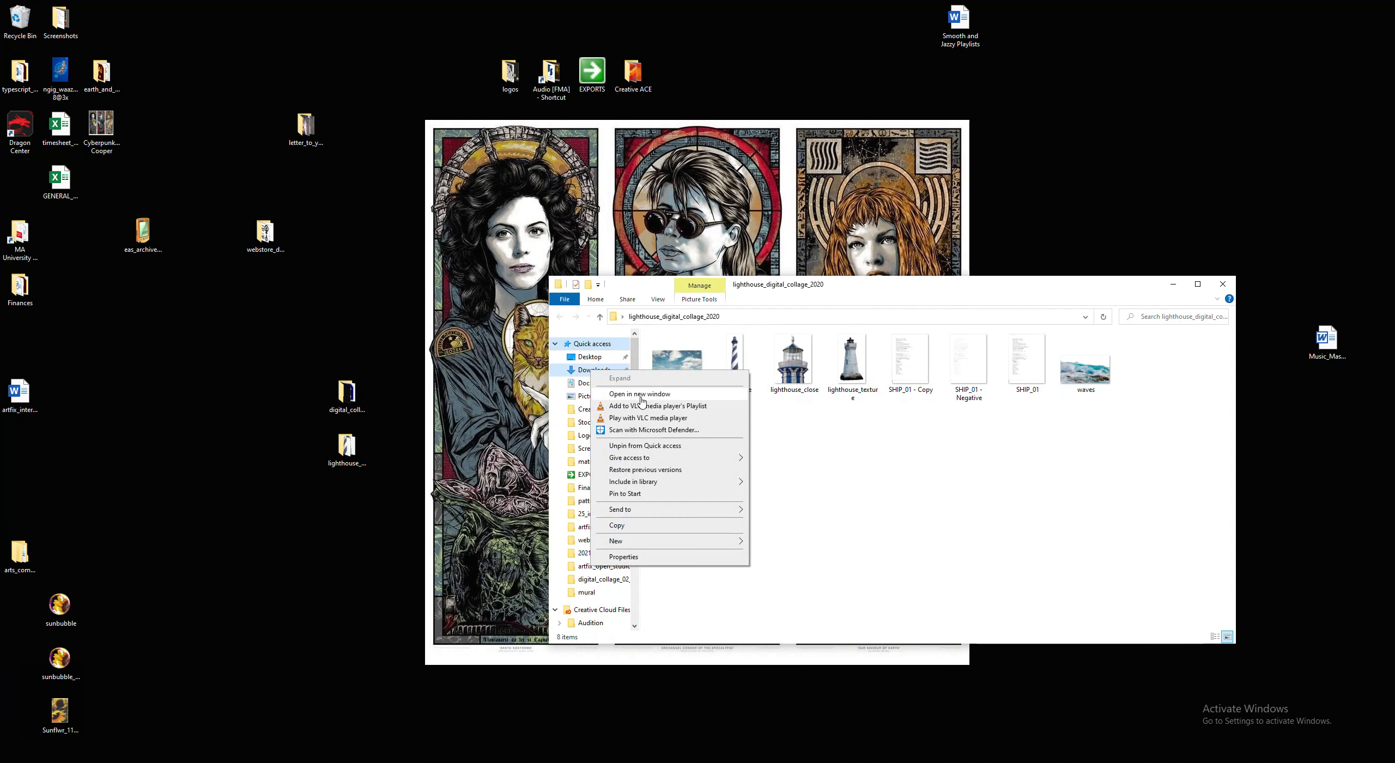
left_click(645, 402)
left_click_drag(1027, 406, 656, 398)
left_click_drag(839, 295, 824, 542)
left_click_drag(811, 646, 851, 458)
left_click(1039, 714)
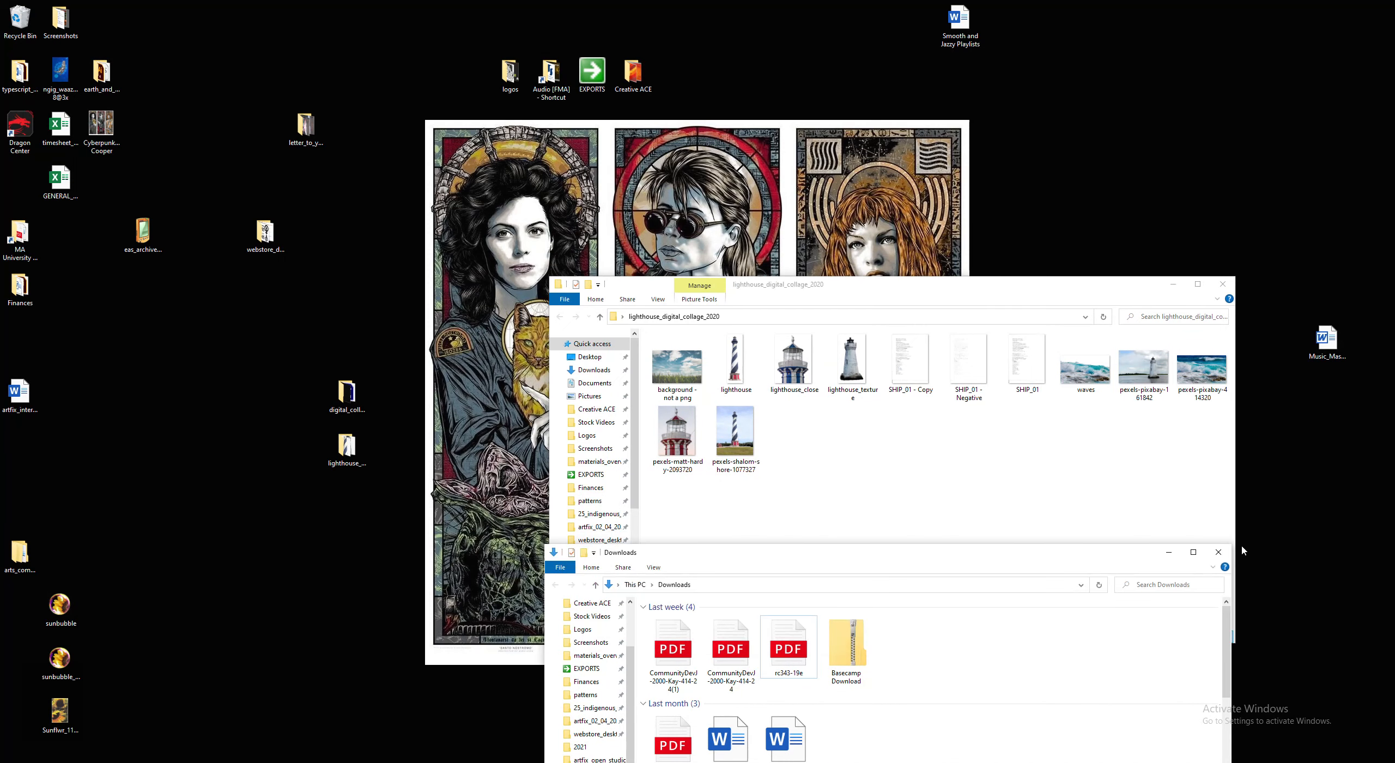
left_click(1219, 551)
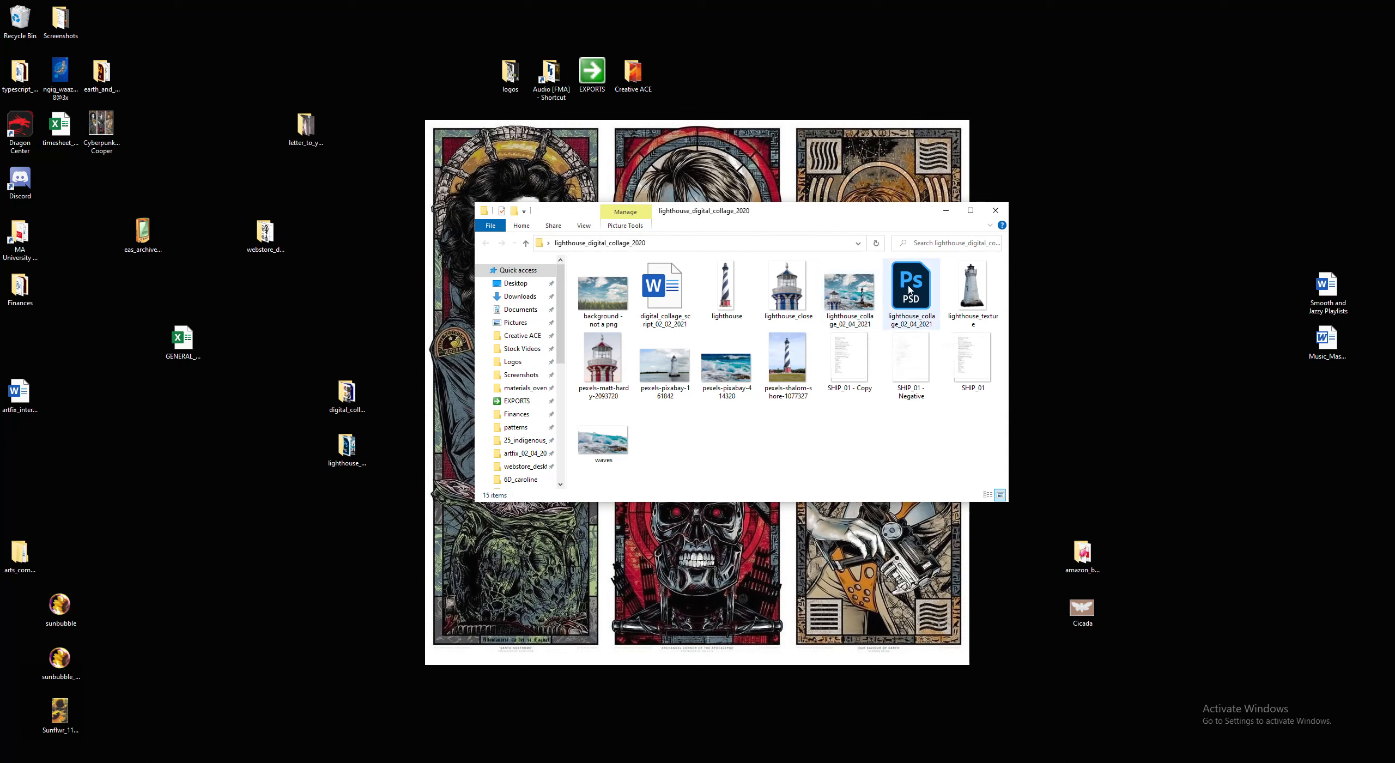
left_click(921, 284)
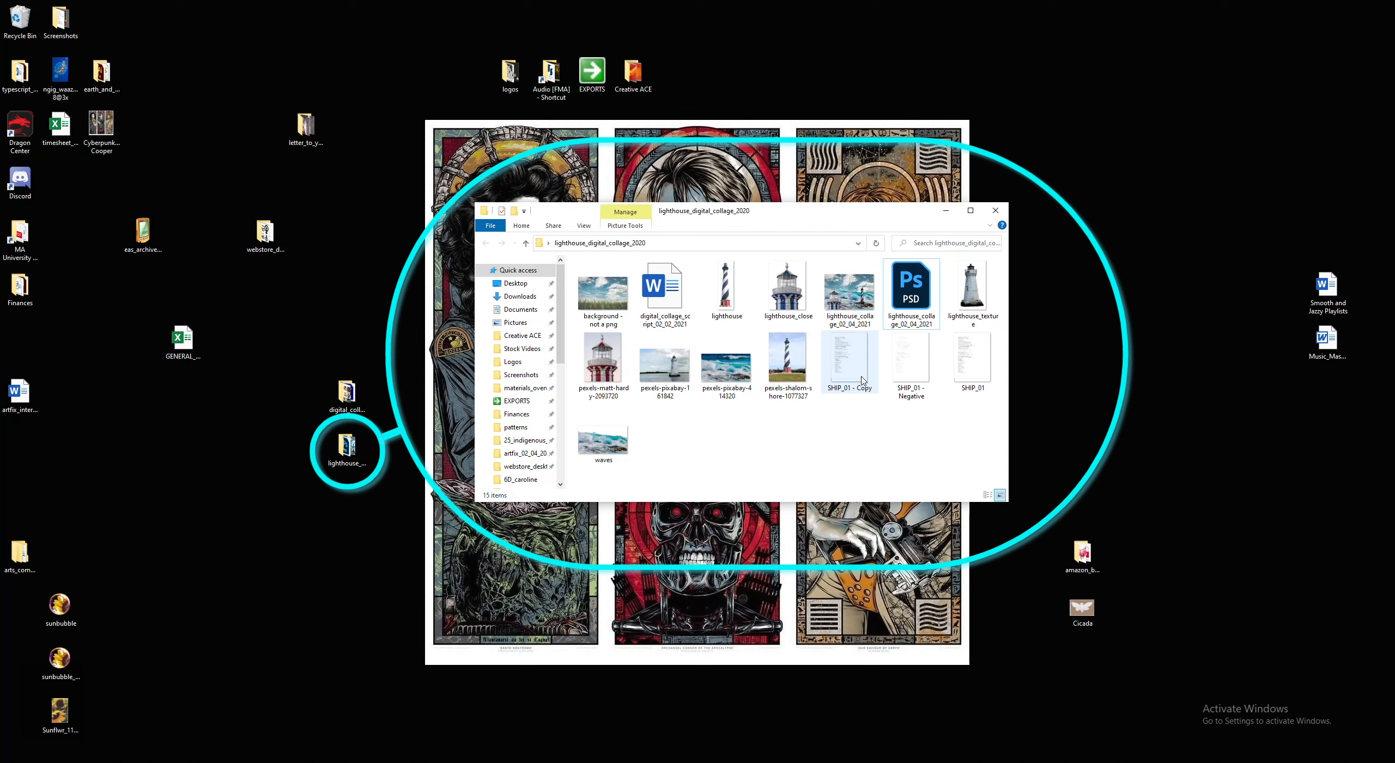
mouse_move(862, 381)
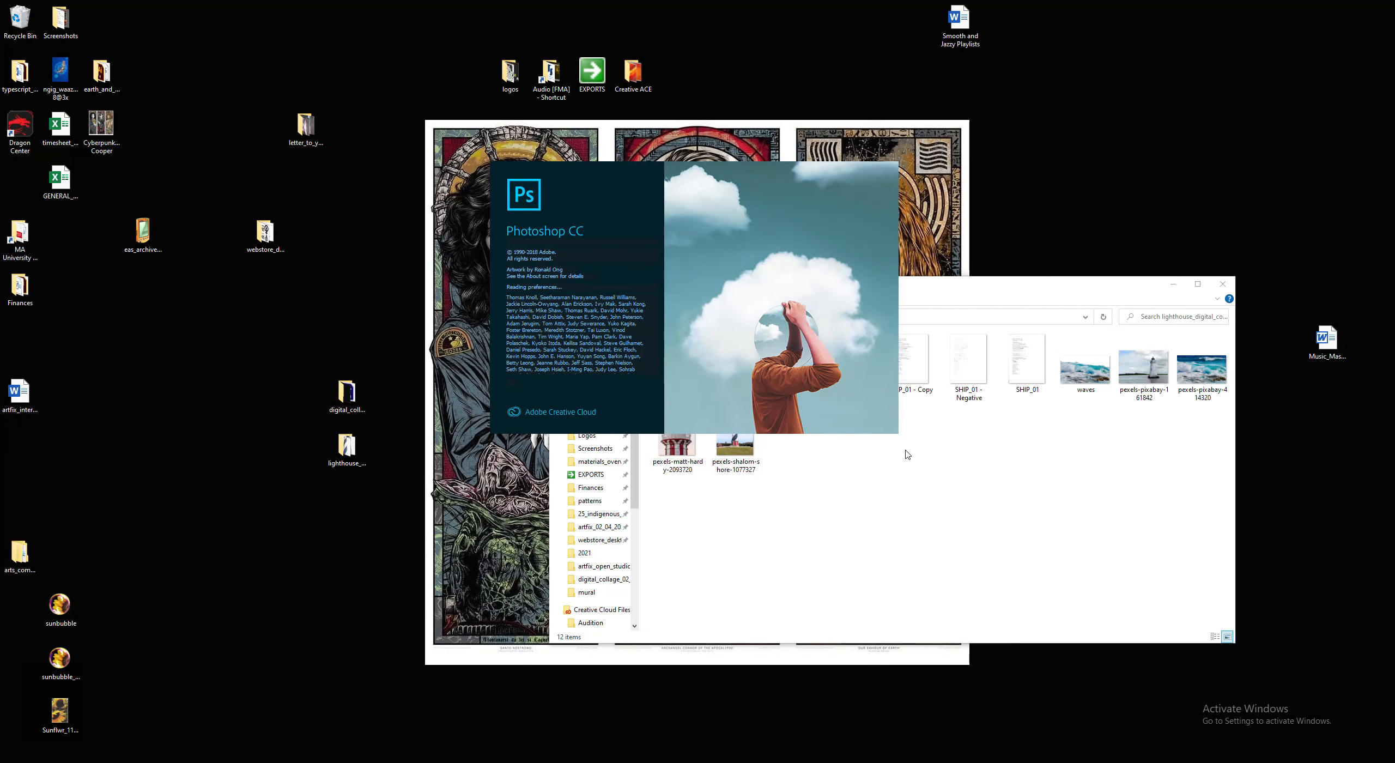
- Open the "background - not a png" image from the collage folder with Adobe Photoshop 2021
left_click(726, 415)
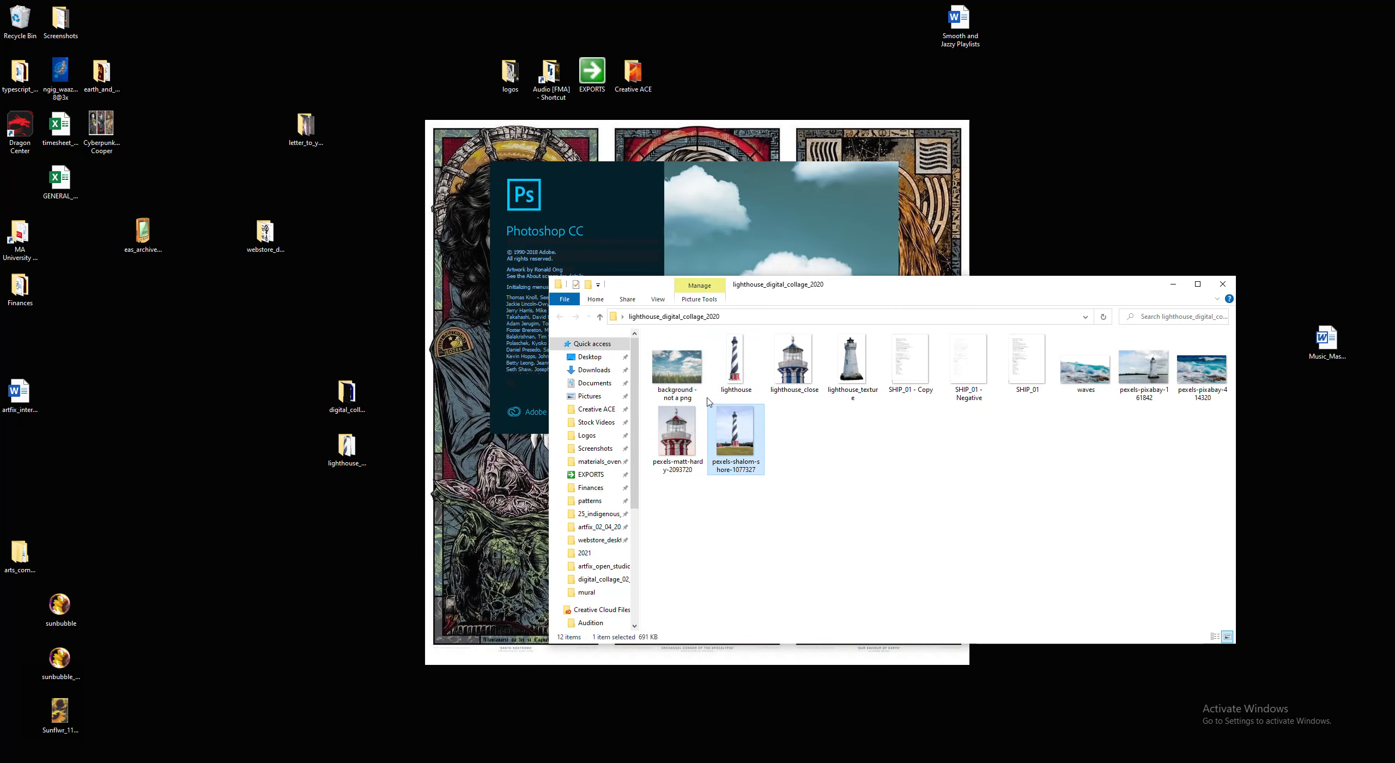
right_click(676, 364)
mouse_move(757, 536)
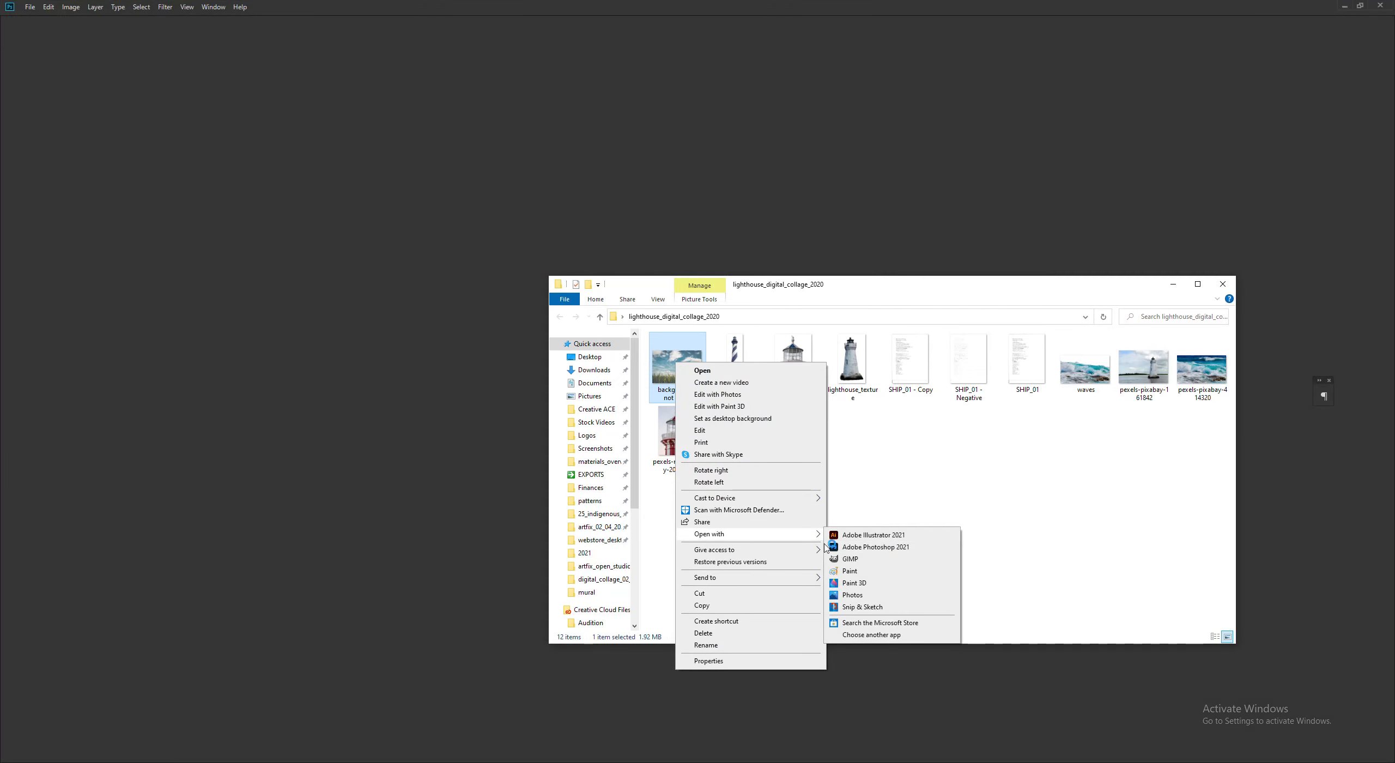
left_click(876, 547)
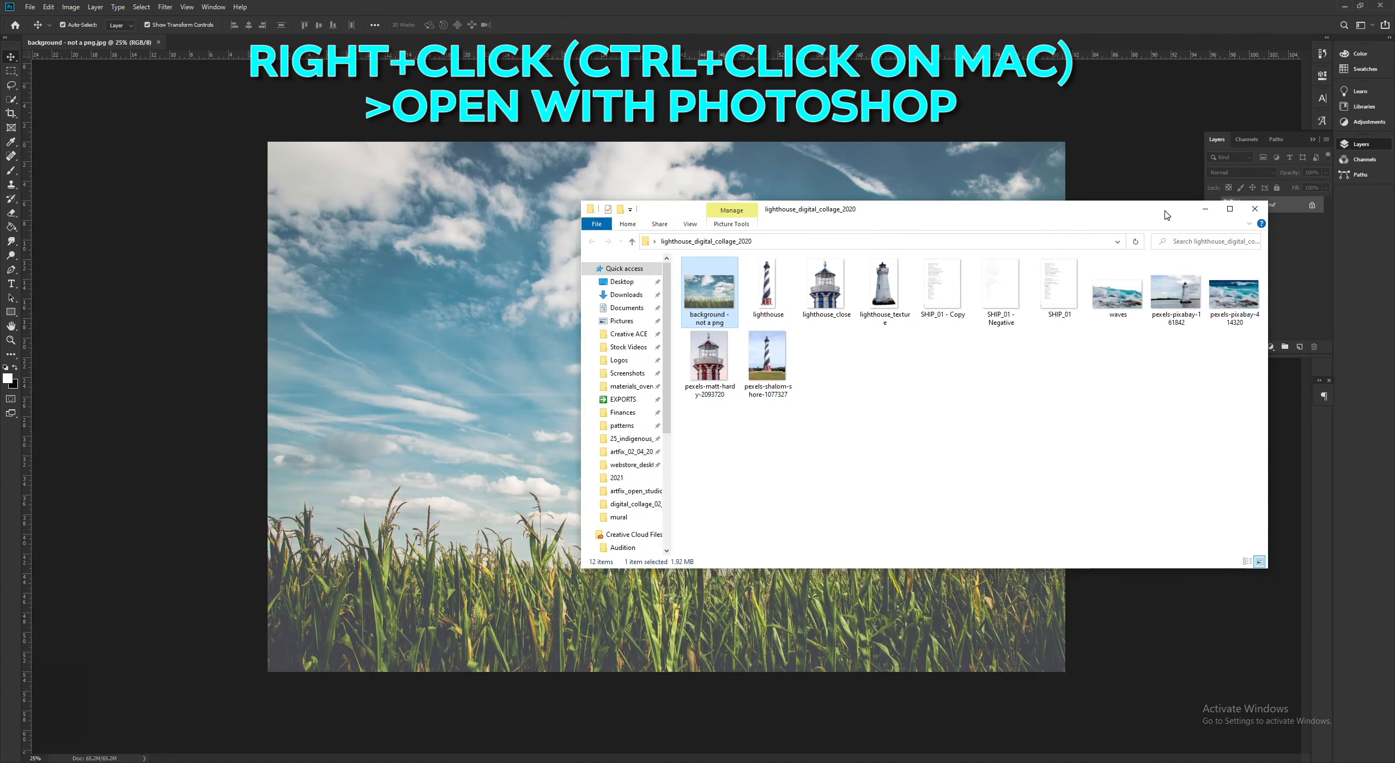
- Place the pexels-pixabay-414320 wave photo over the background image and align it with the canvas's lower-left corner
left_click(905, 383)
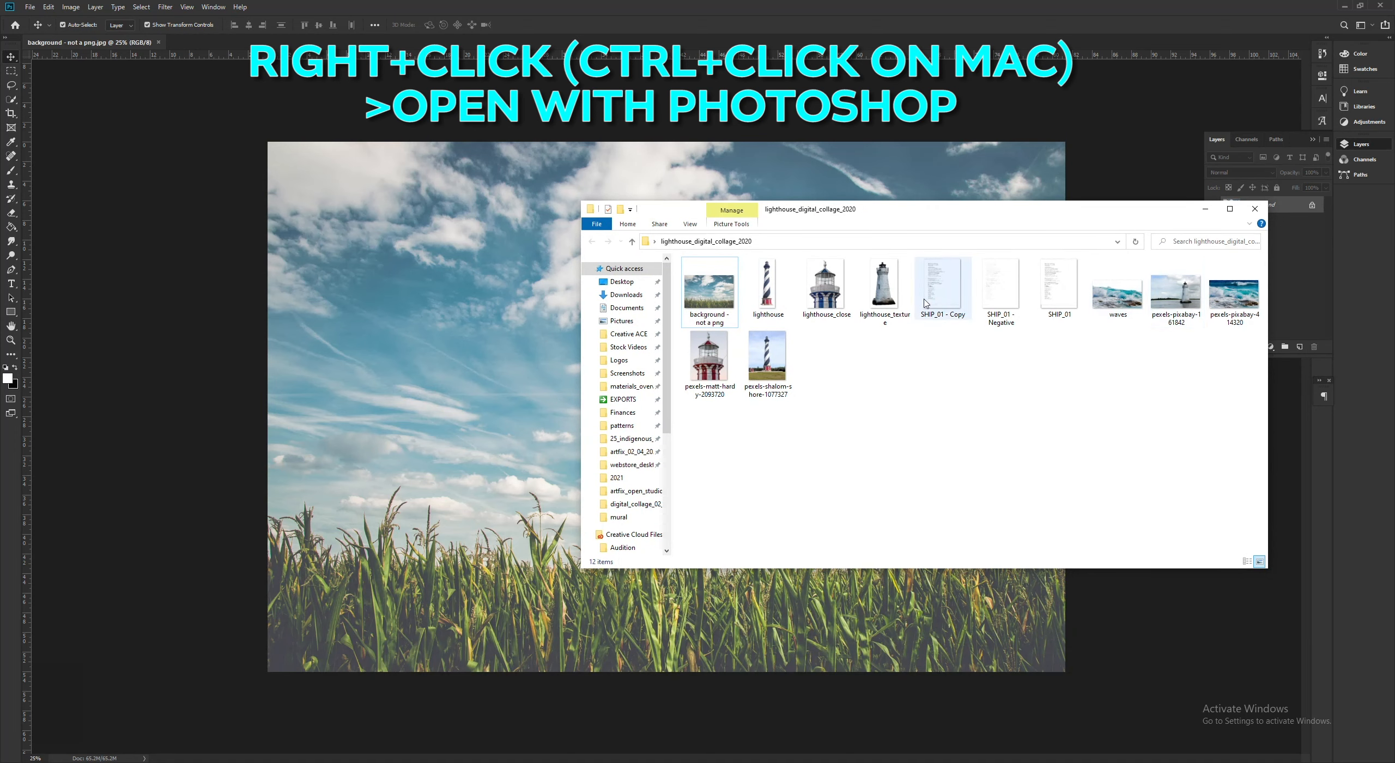
left_click(1235, 306)
left_click_drag(1235, 297, 469, 430)
key("Return")
left_click_drag(774, 428, 747, 484)
- Select the breaking wave and all the foreground water and rocks below it with the Quick Selection tool
left_click(11, 100)
left_click(338, 390)
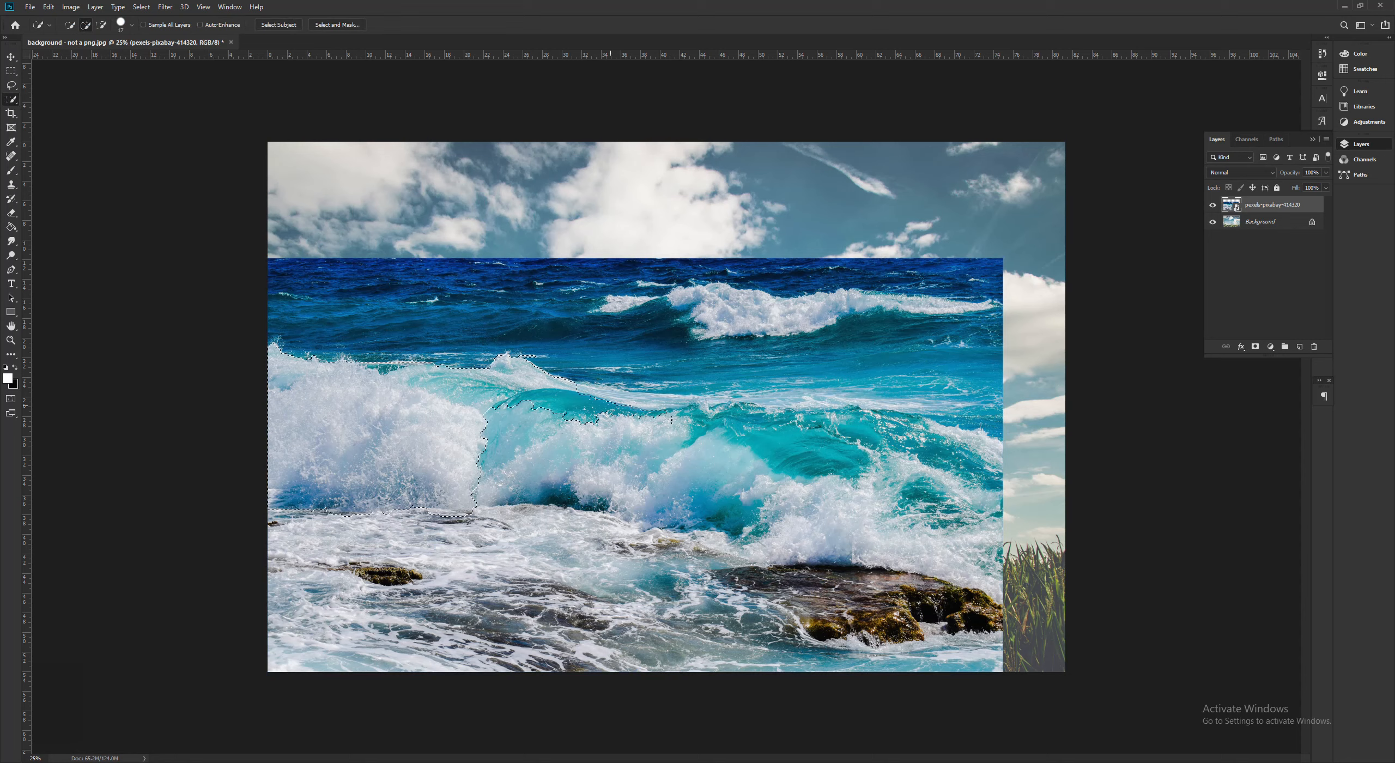
mouse_move(853, 418)
left_mouse_down()
mouse_move(981, 454)
mouse_move(979, 432)
left_mouse_up()
left_click_drag(967, 549, 970, 563)
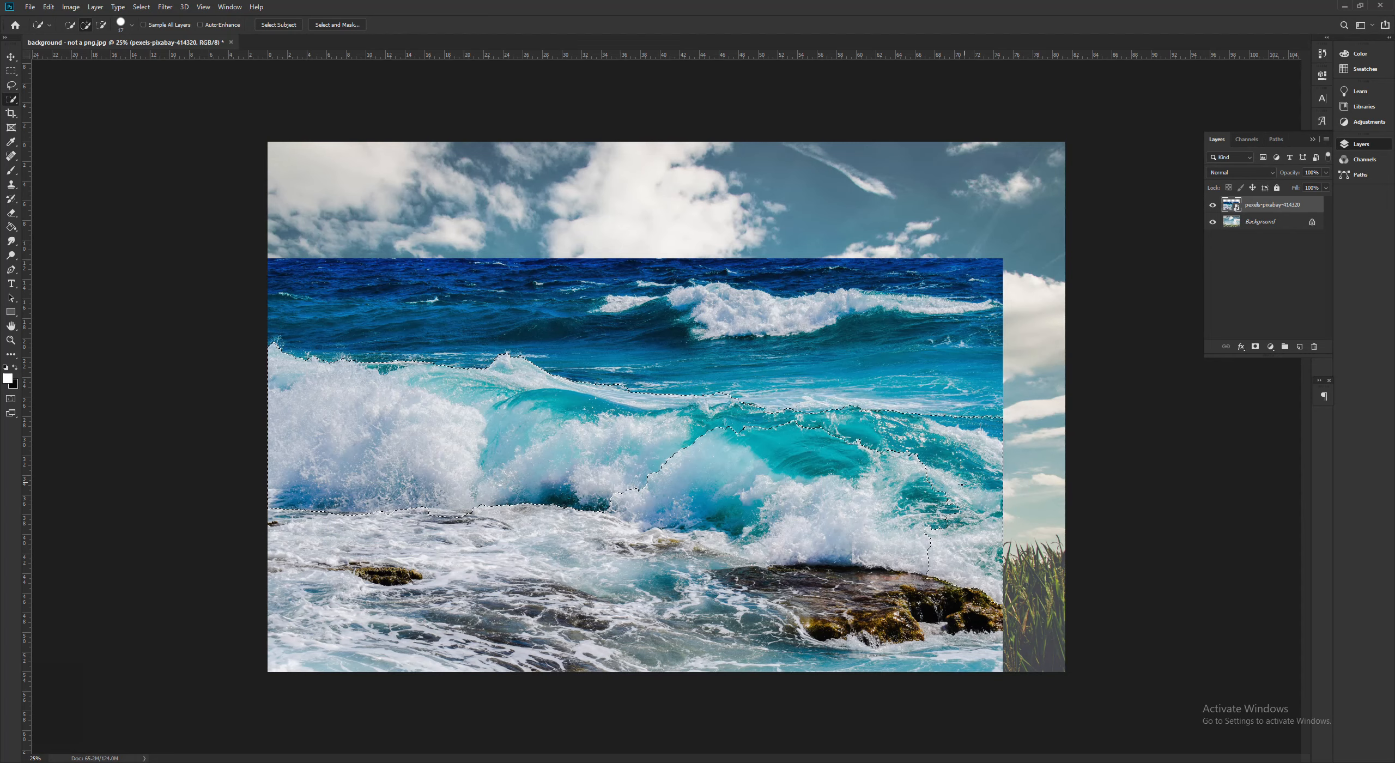
mouse_move(894, 507)
left_mouse_down()
mouse_move(436, 578)
mouse_move(774, 648)
mouse_move(1008, 638)
mouse_move(538, 615)
left_mouse_up()
left_click_drag(457, 635, 454, 636)
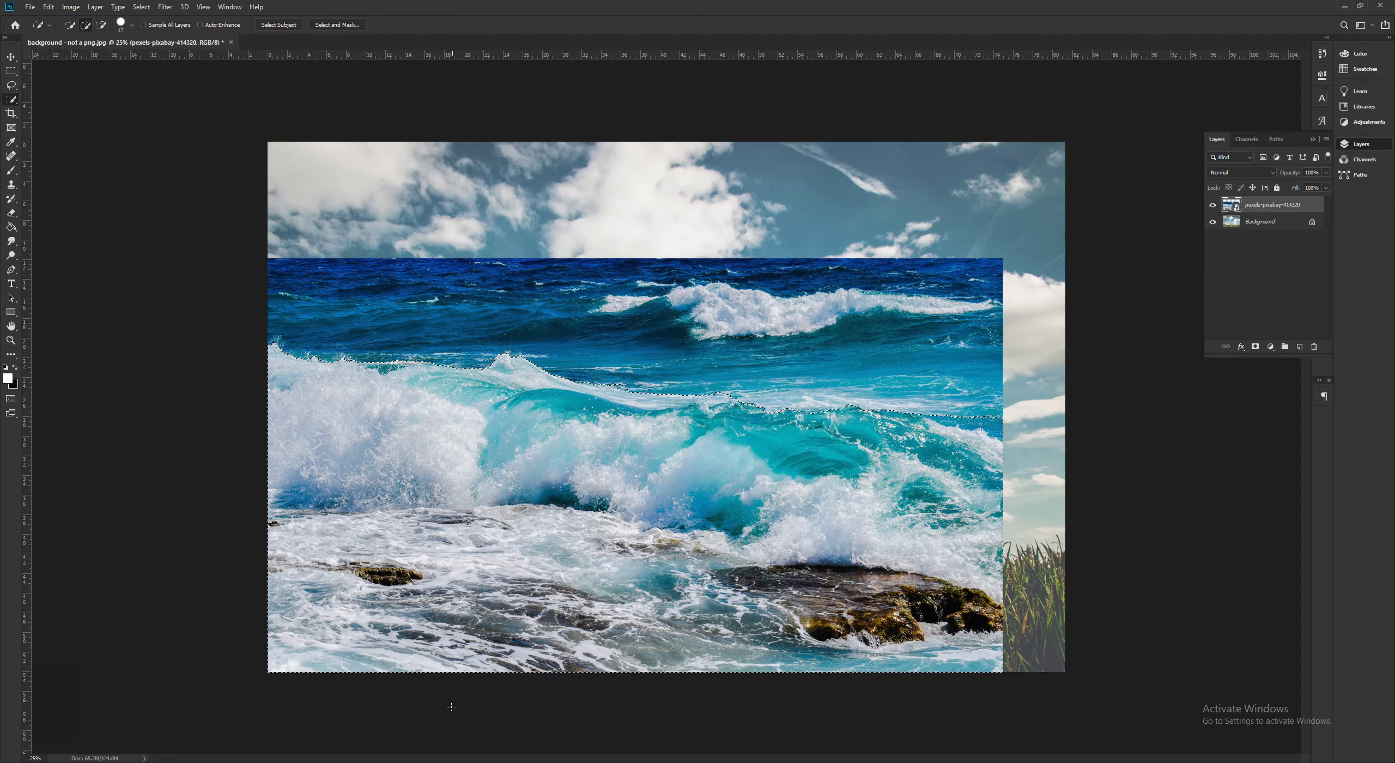
- View the finished waves cutout from the collage folder, close it and return to the Photoshop document
mouse_move(494, 762)
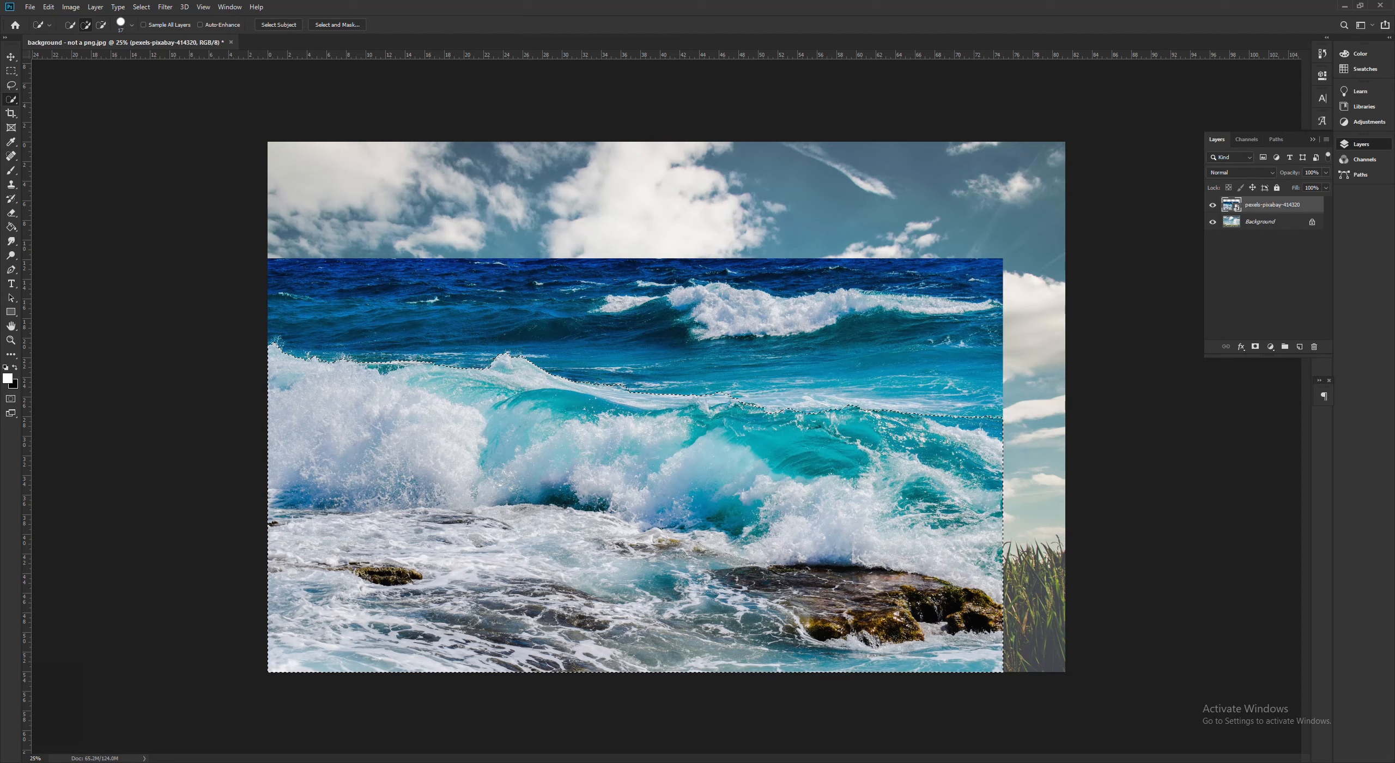
left_click(446, 762)
left_click(1001, 364)
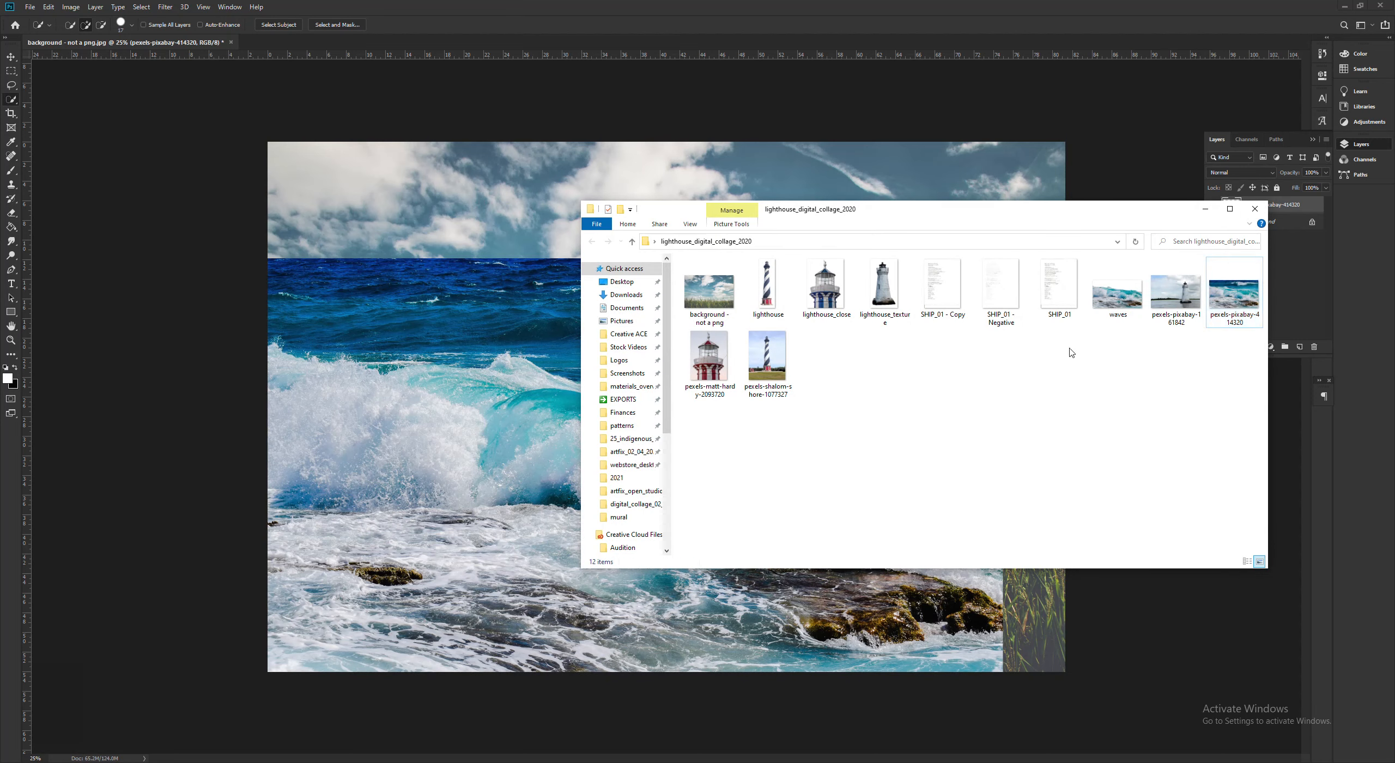
double_click(1117, 291)
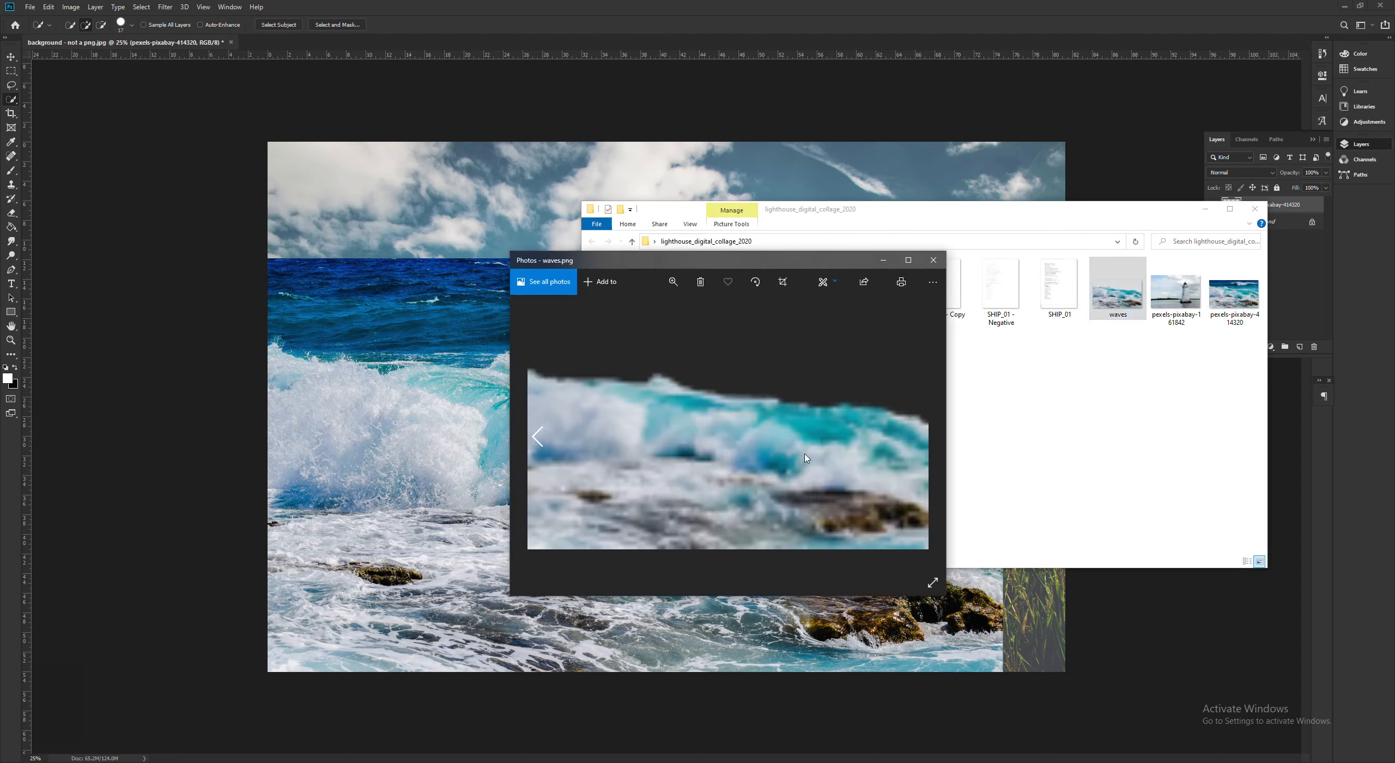
left_click(933, 260)
left_click(221, 296)
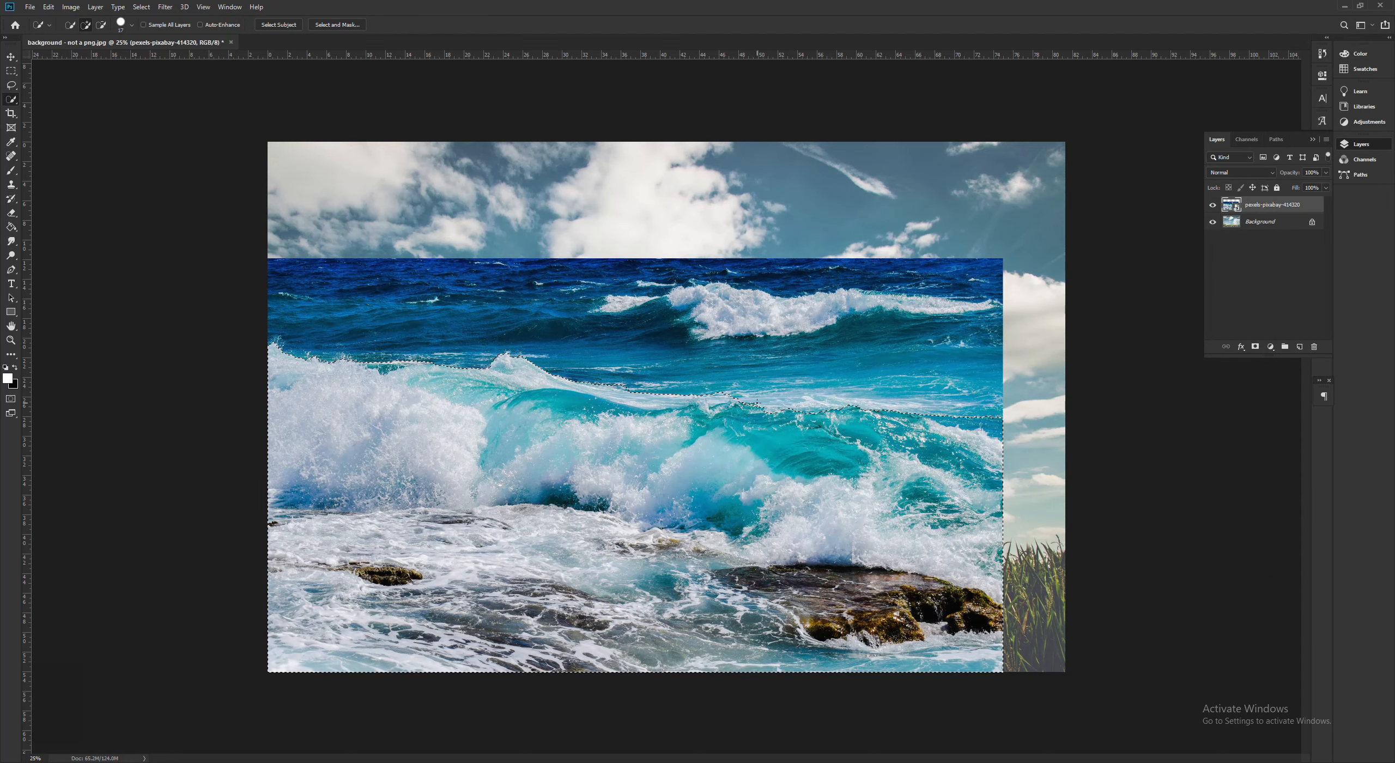
- Copy the selected waves to a new layer and hide the original wave photo layer
right_click(615, 429)
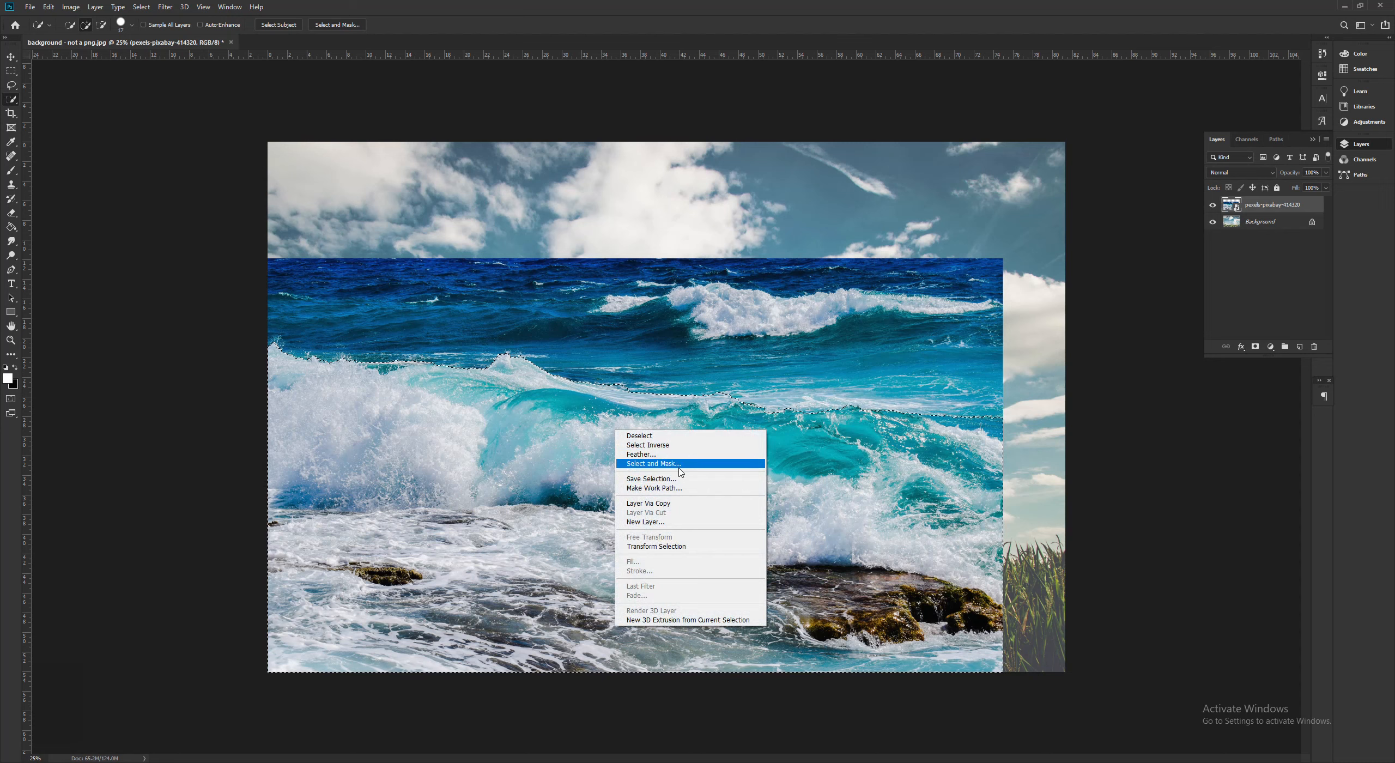
left_click(653, 502)
left_click(1213, 222)
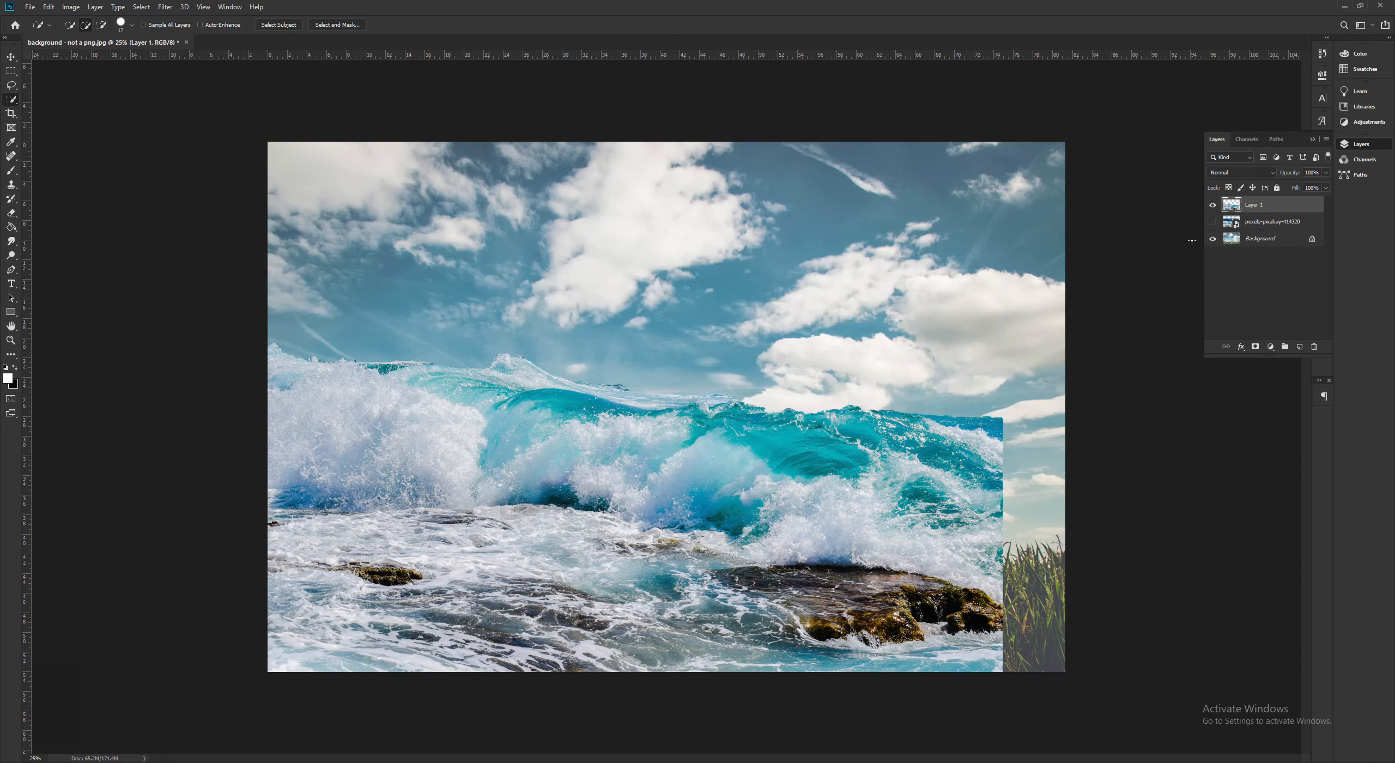
- Crop the canvas's right side to the edge of the wave cutout, removing the exposed strip of grass
left_click(11, 115)
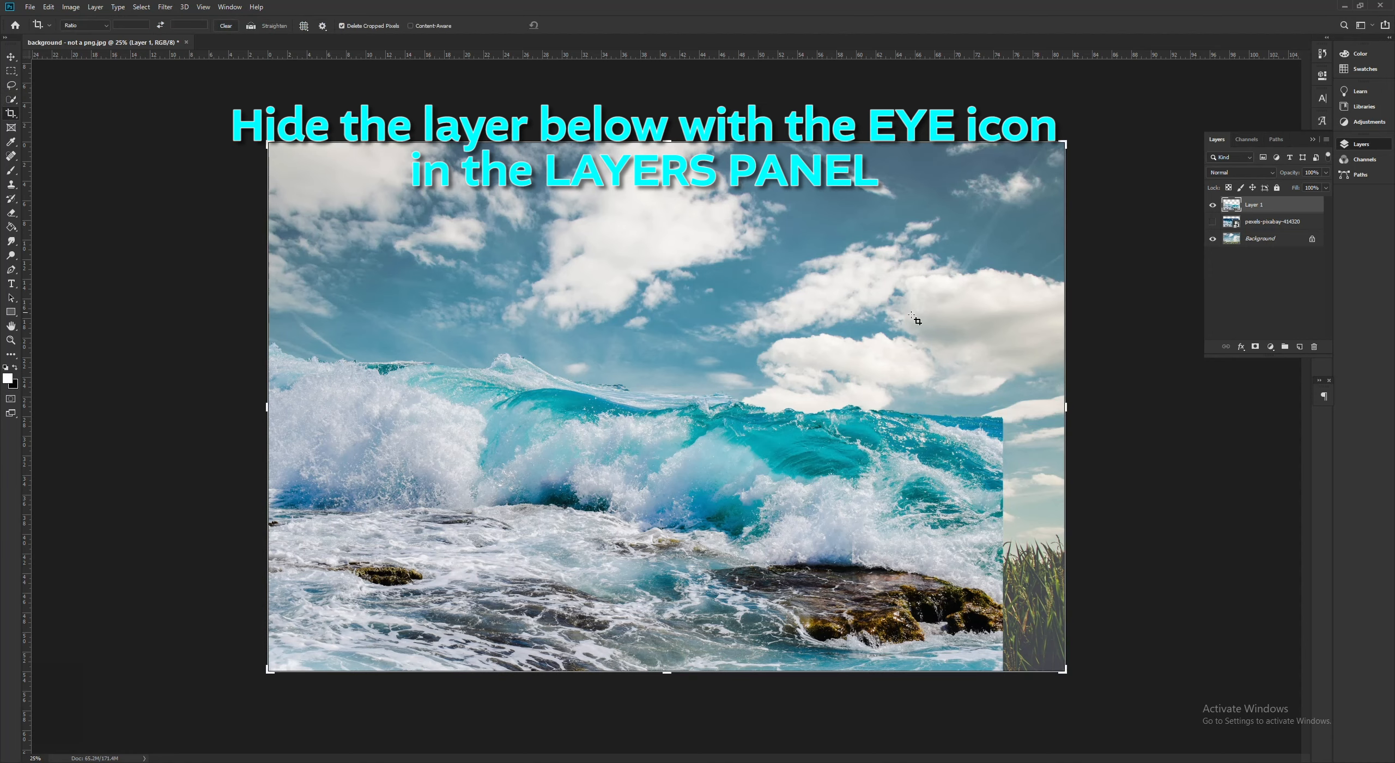
left_click_drag(1070, 404, 1035, 408)
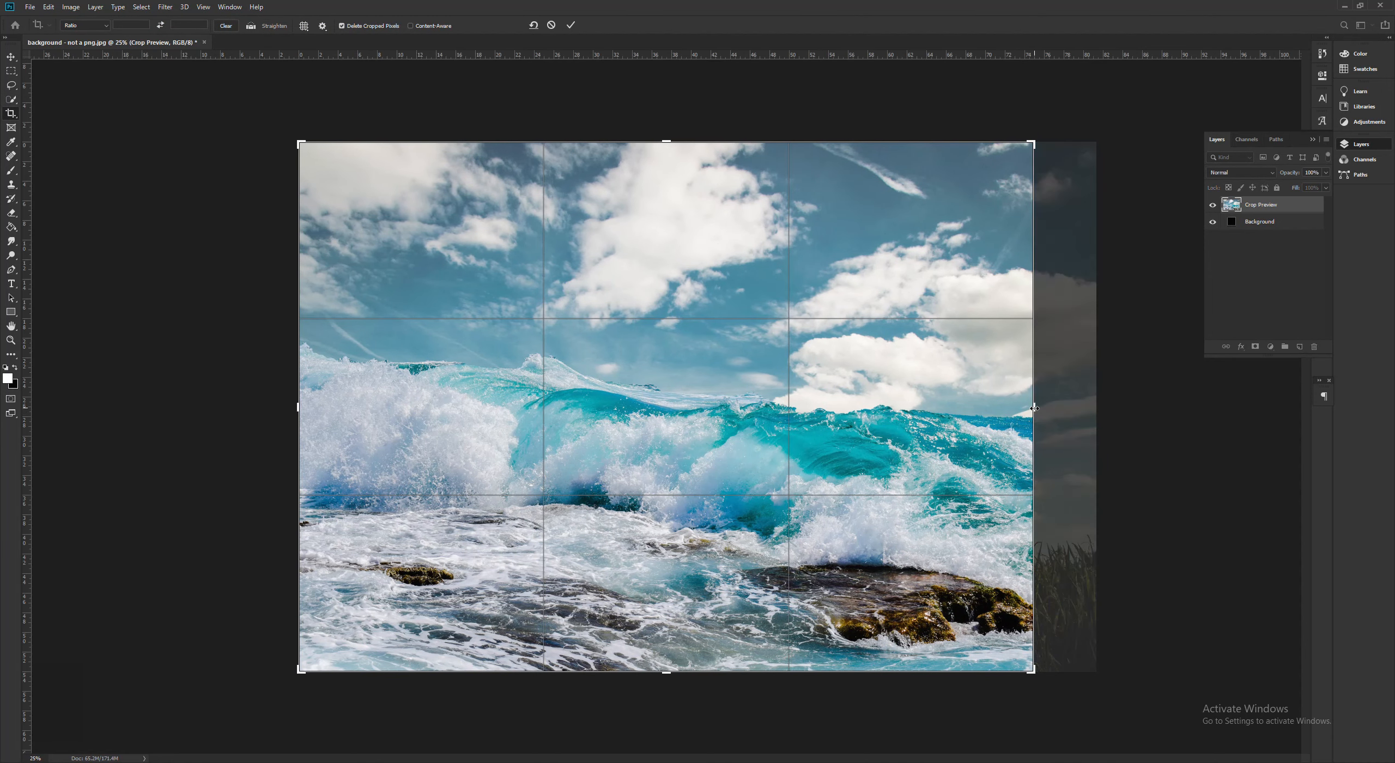
key("Return")
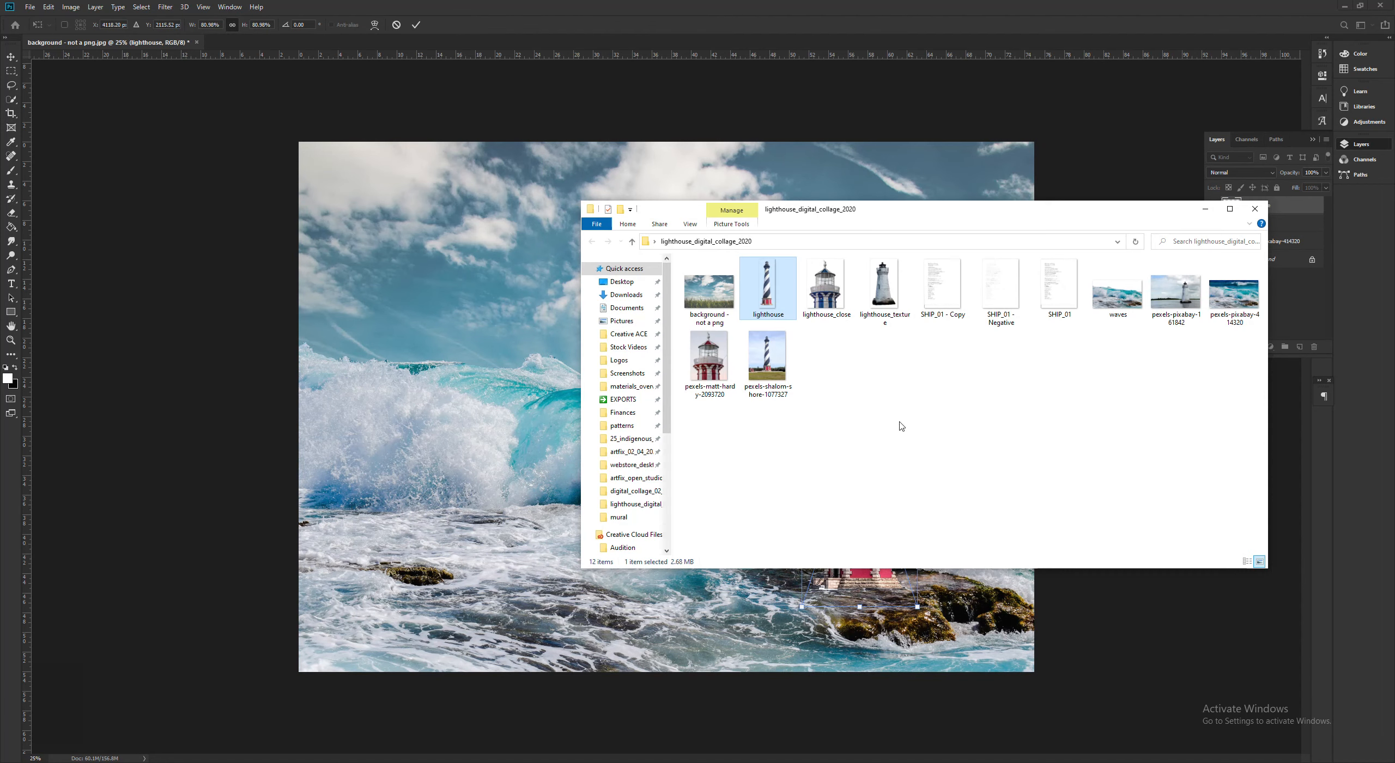
left_click(905, 424)
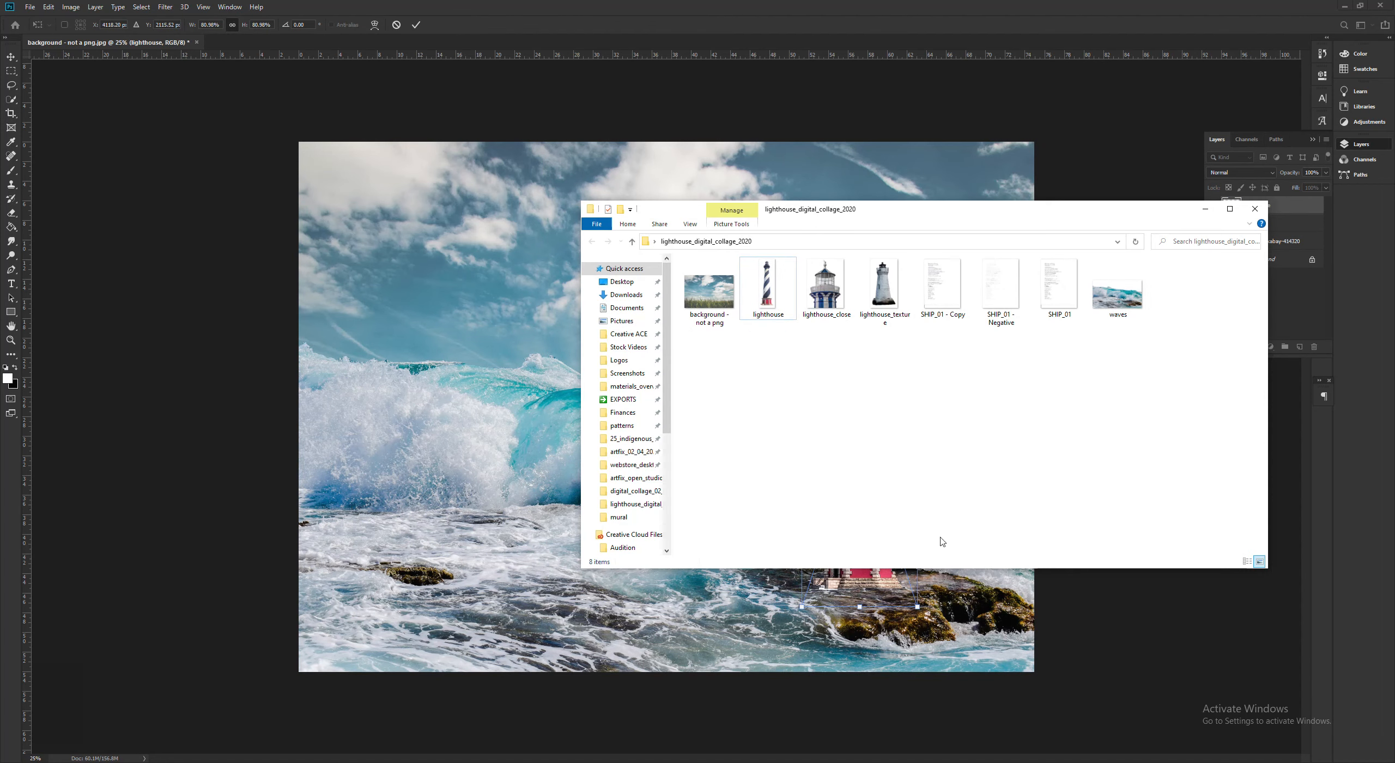
left_click(1106, 627)
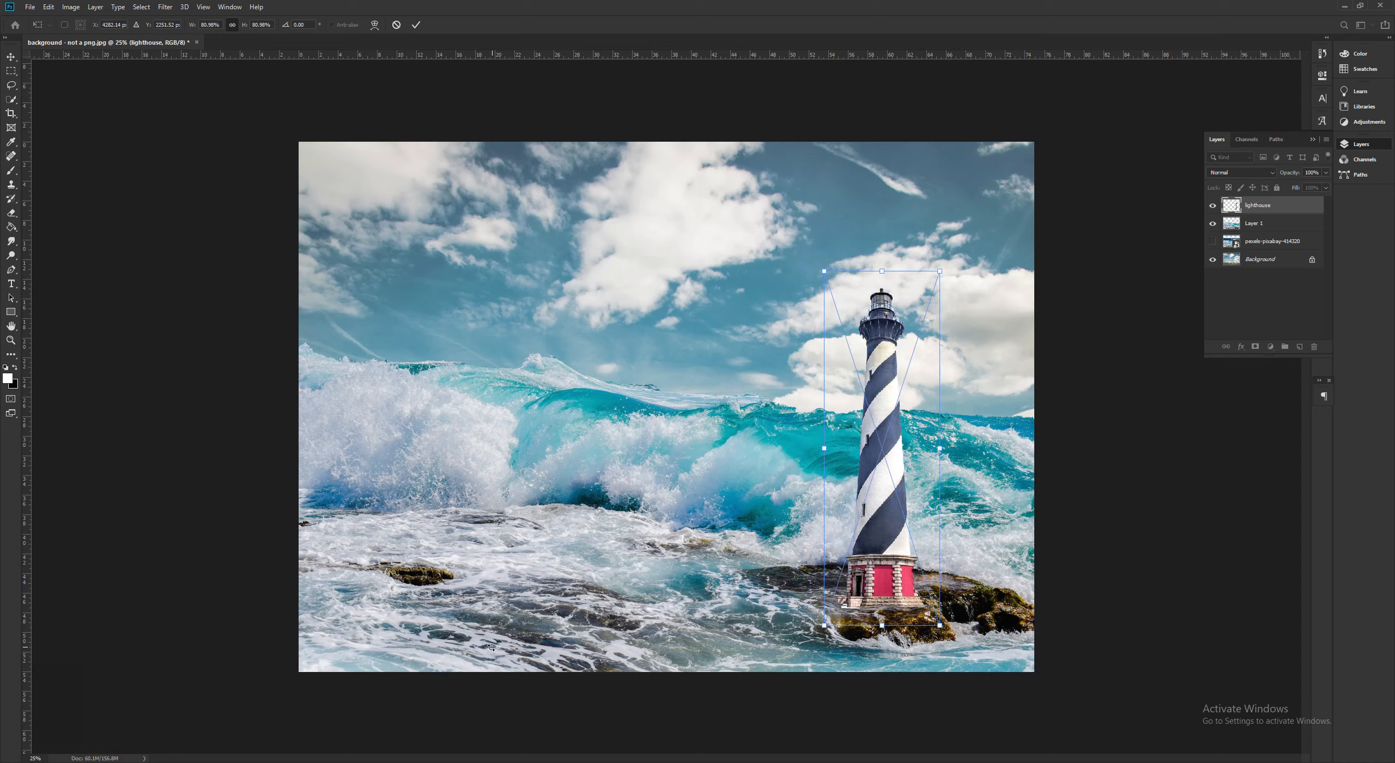
left_click_drag(898, 432, 833, 424)
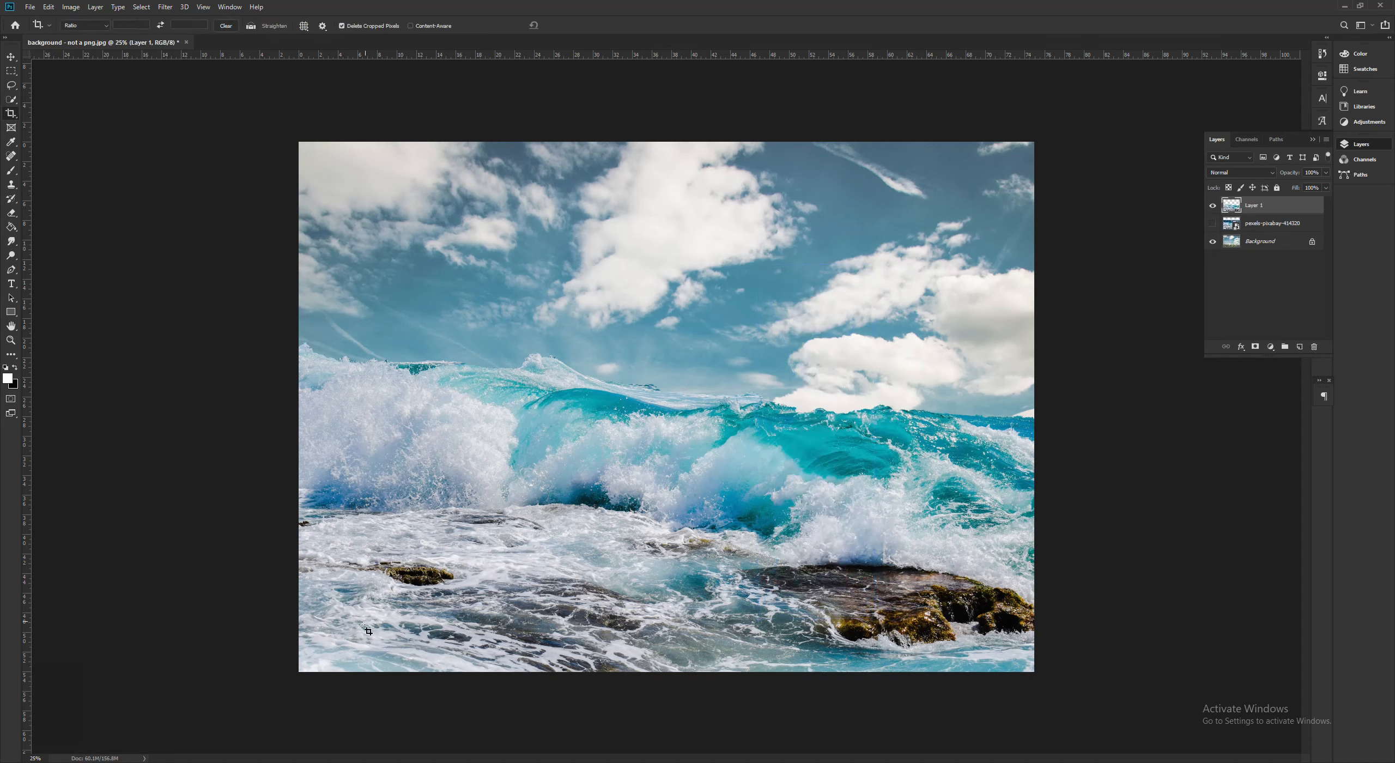
- Place the blue-and-white striped lighthouse photo from the collage folder over the right part of the seascape
key("alt+Tab")
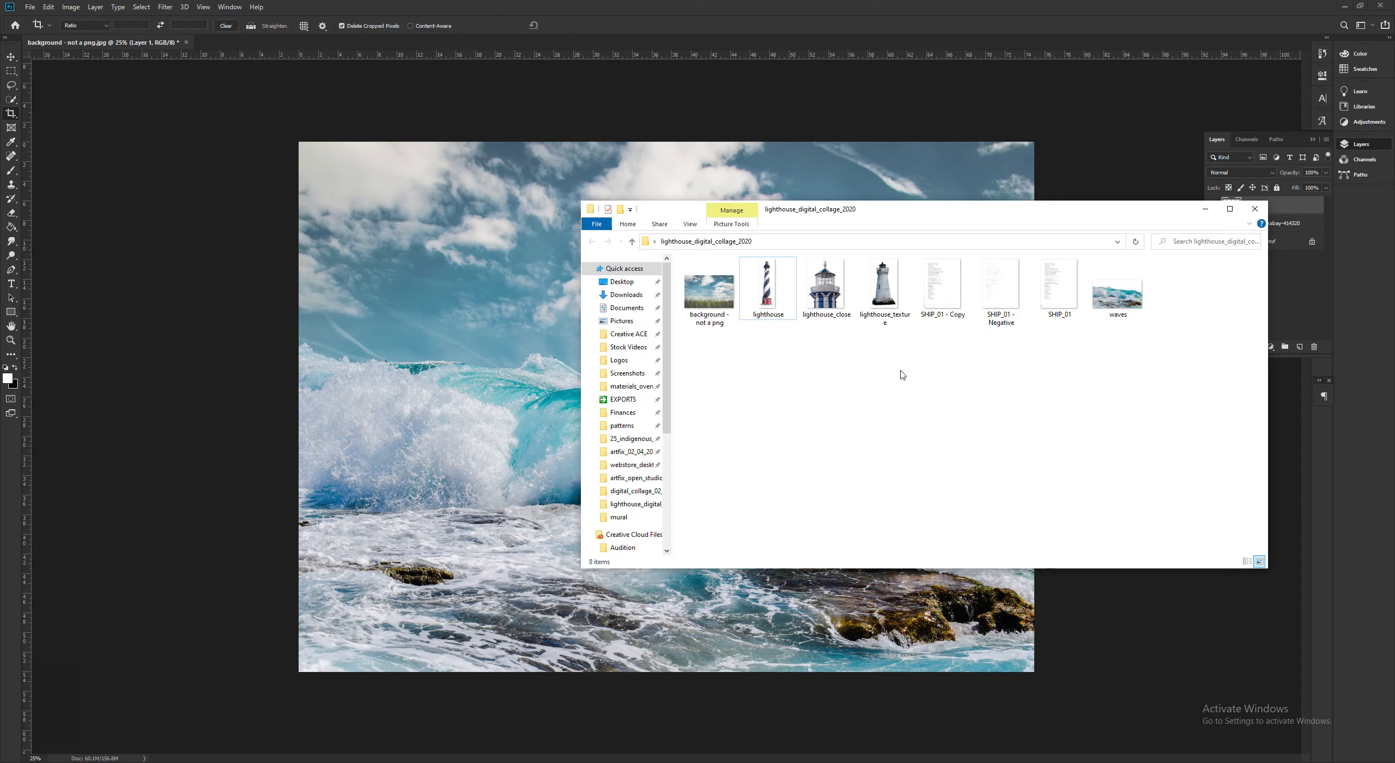
double_click(711, 354)
left_click(930, 255)
left_click_drag(719, 336, 261, 343)
left_click_drag(633, 326, 838, 349)
- Select the striped lighthouse tower up to its lantern room with the Quick Selection tool
left_click(11, 99)
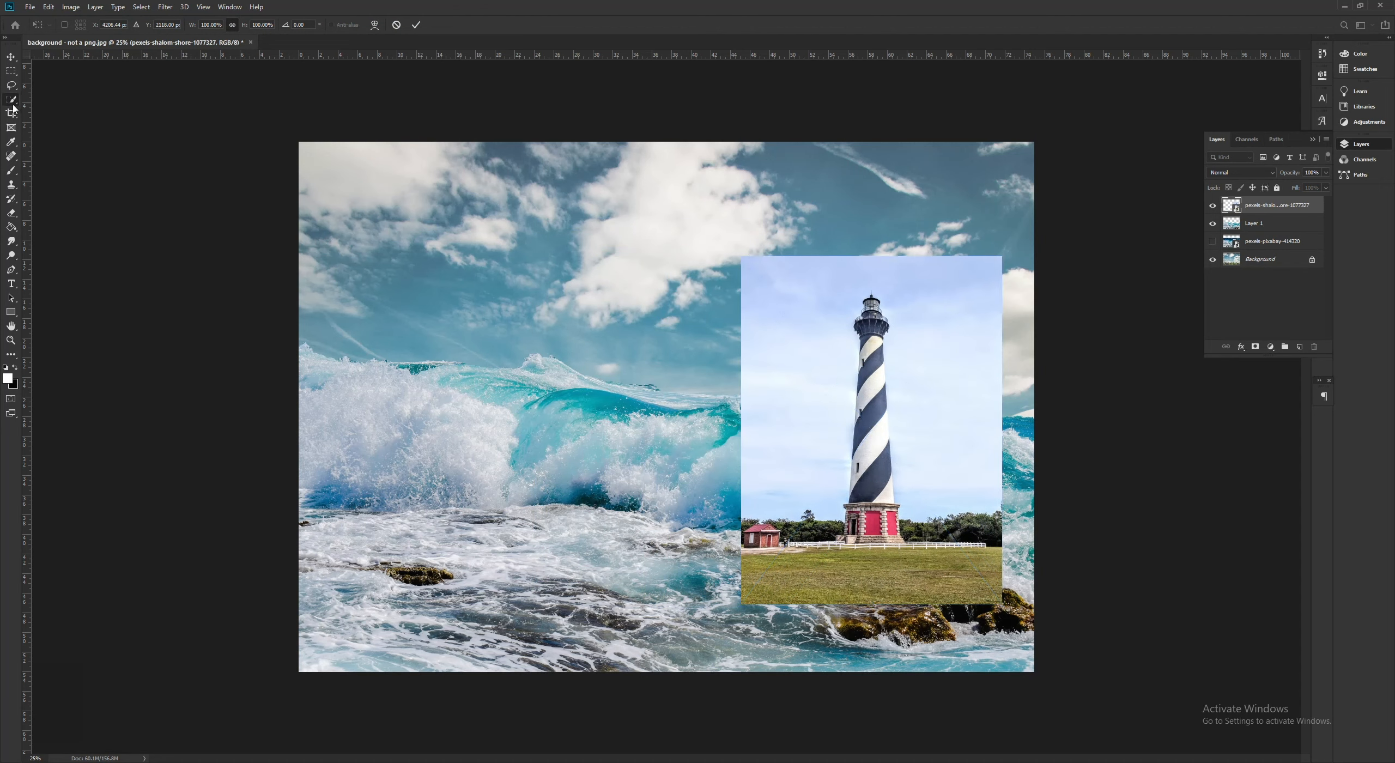
left_click_drag(873, 498, 869, 484)
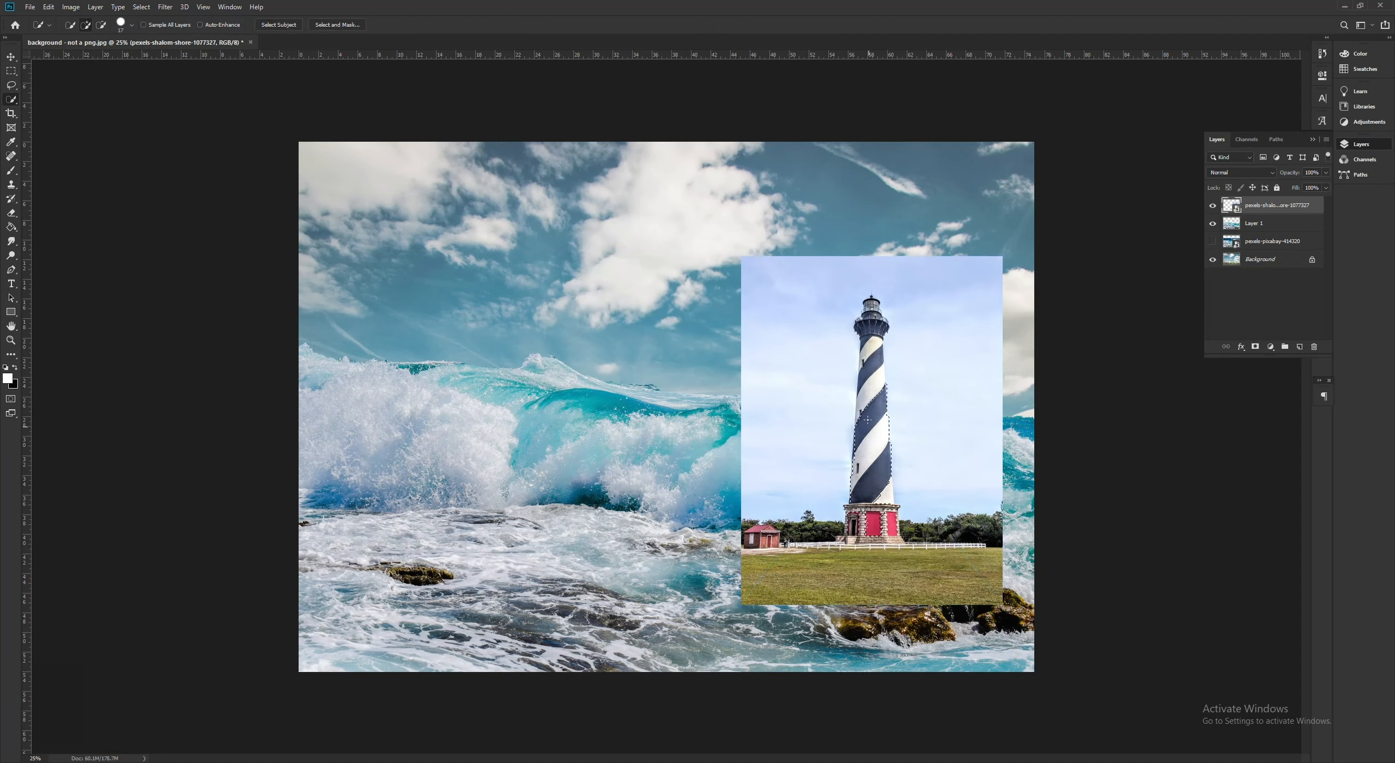
left_click_drag(870, 316, 864, 314)
- Add the red-and-stone base to the striped lighthouse selection and subtract the fence and grass around its foot
key("ctrl+plus")
key("ctrl+plus")
key("ctrl+plus")
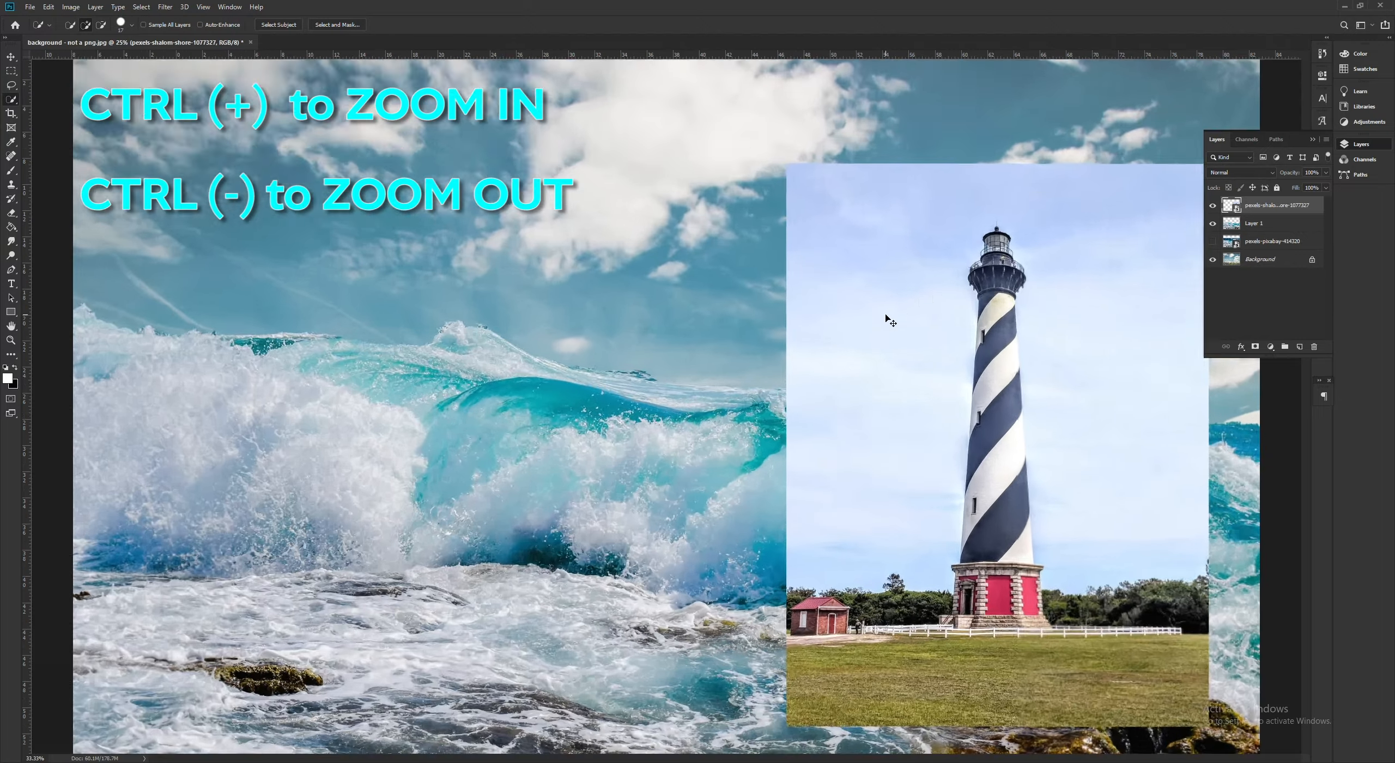
left_click_drag(698, 758, 840, 758)
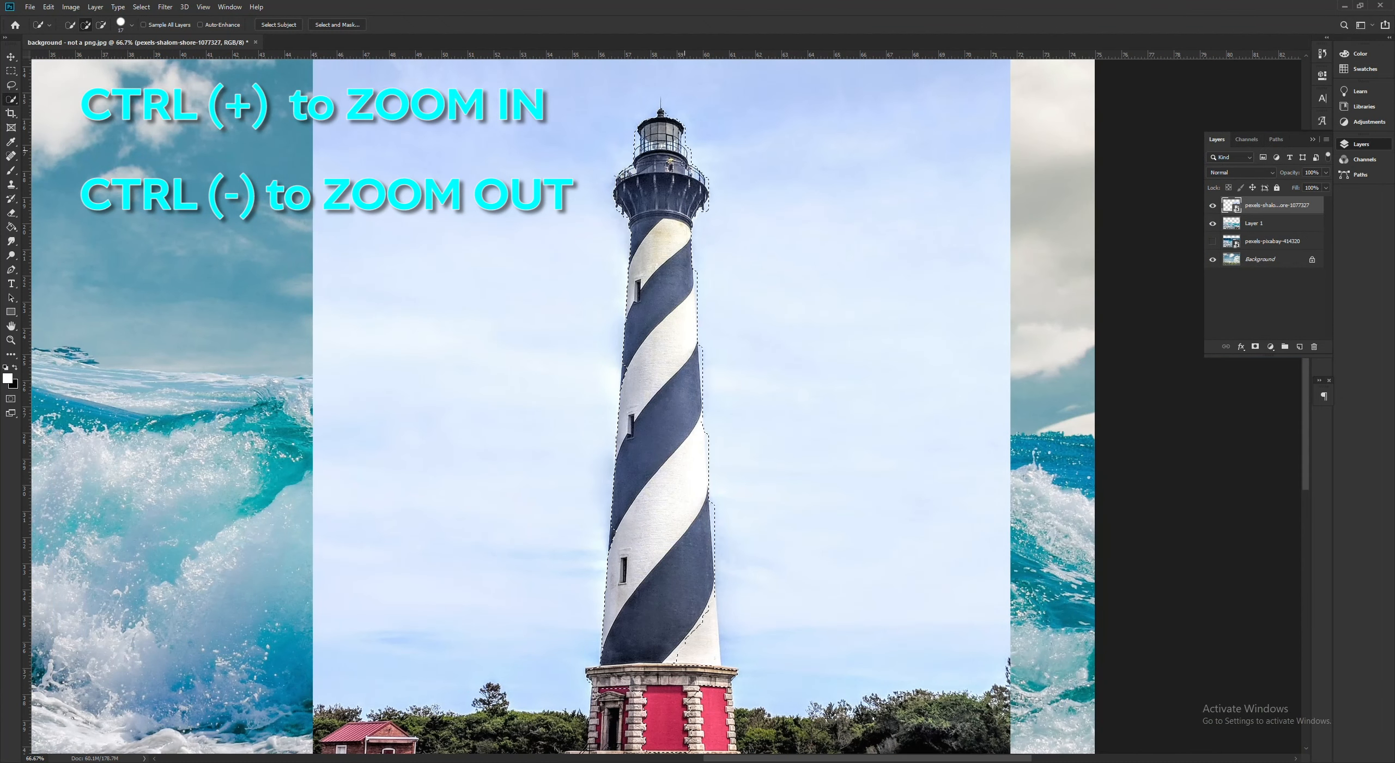
scroll(691, 522, "down", 3)
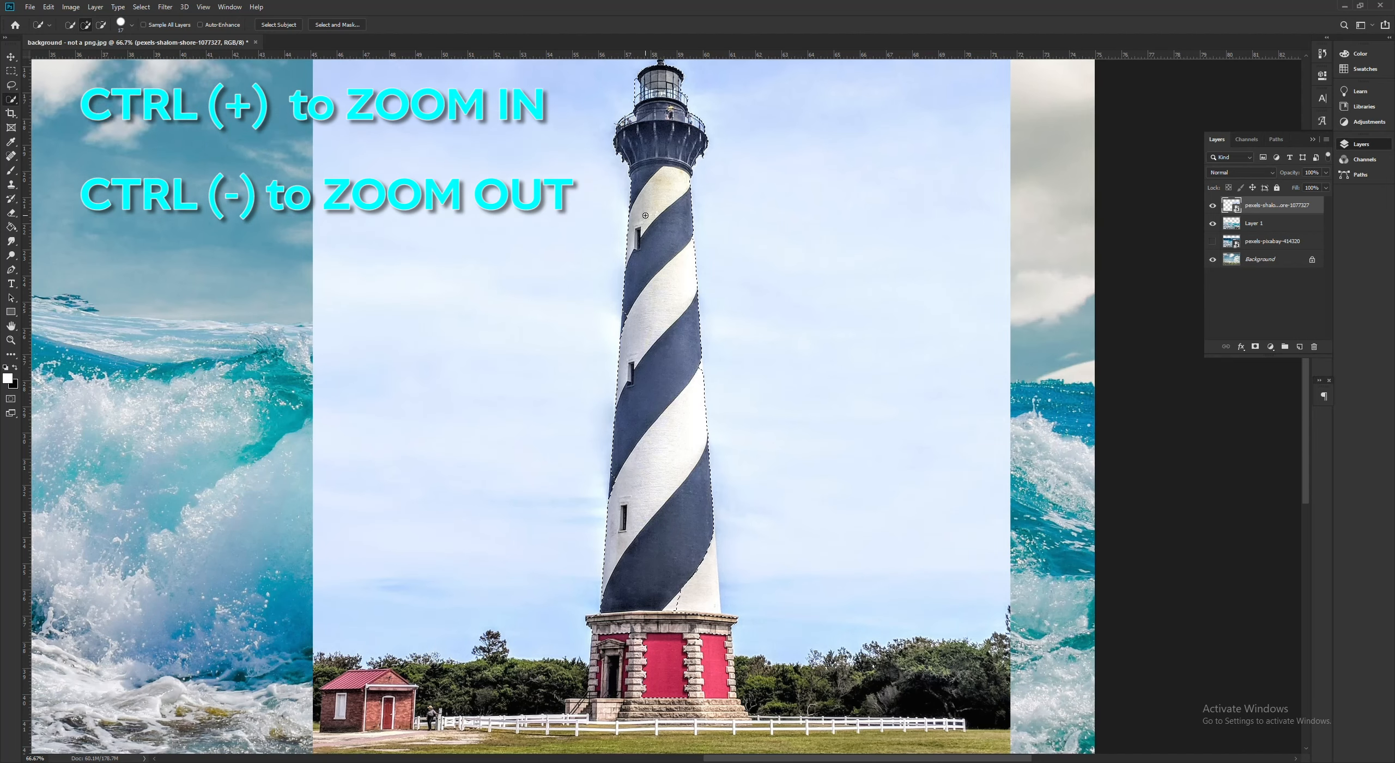
mouse_move(692, 522)
left_mouse_down()
mouse_move(725, 607)
mouse_move(640, 595)
mouse_move(575, 612)
mouse_move(564, 634)
mouse_move(537, 630)
mouse_move(573, 592)
mouse_move(572, 629)
left_mouse_up()
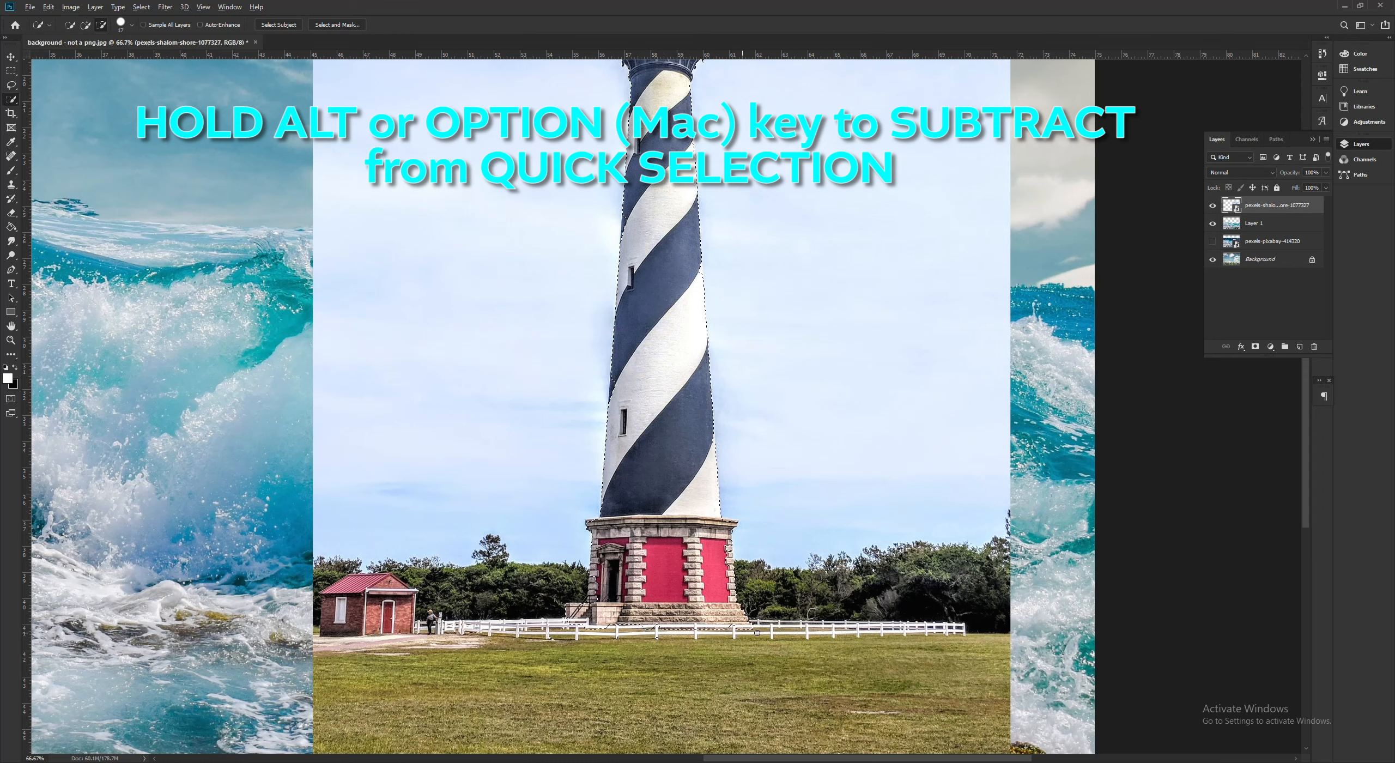
left_click_drag(734, 629, 694, 627)
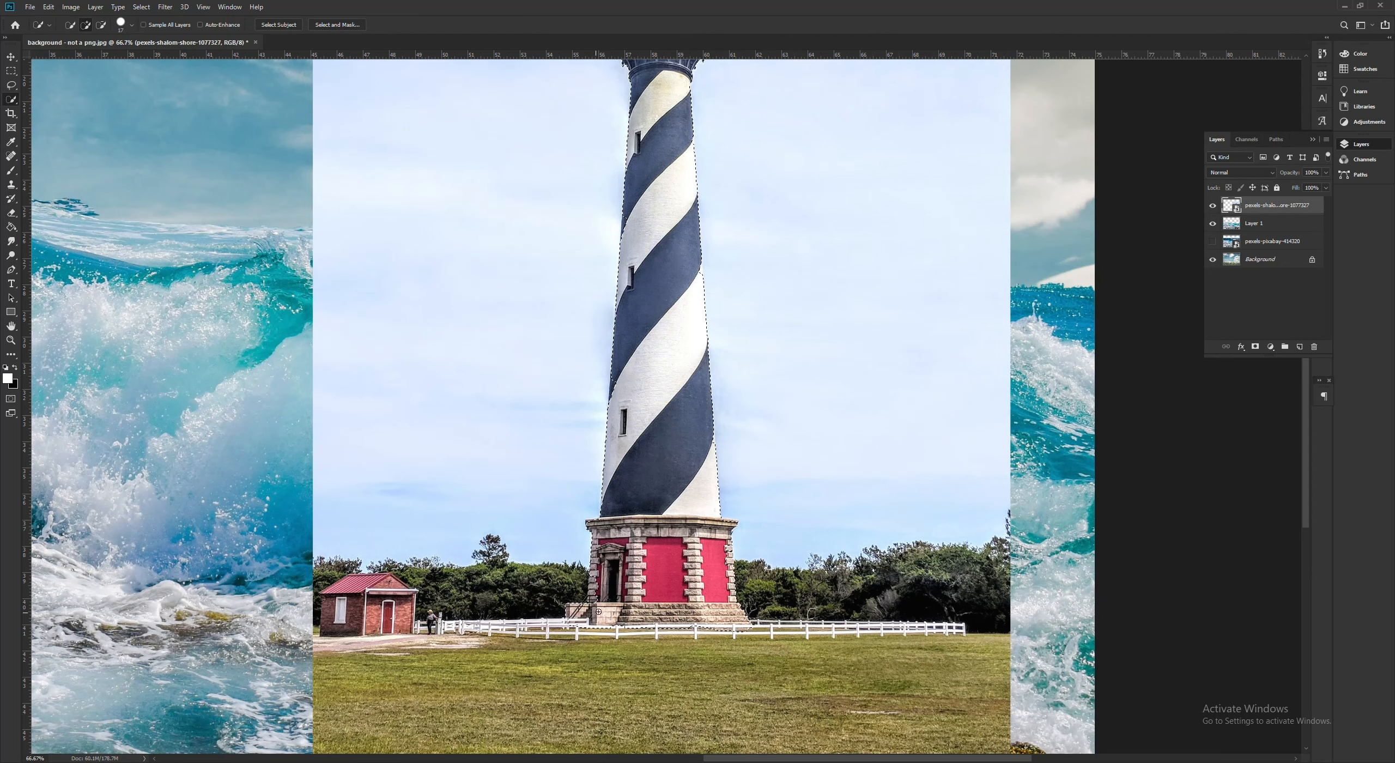
- Refine the selection along both sides of the striped tower so that it follows the lighthouse edges
scroll(629, 430, "up", 2)
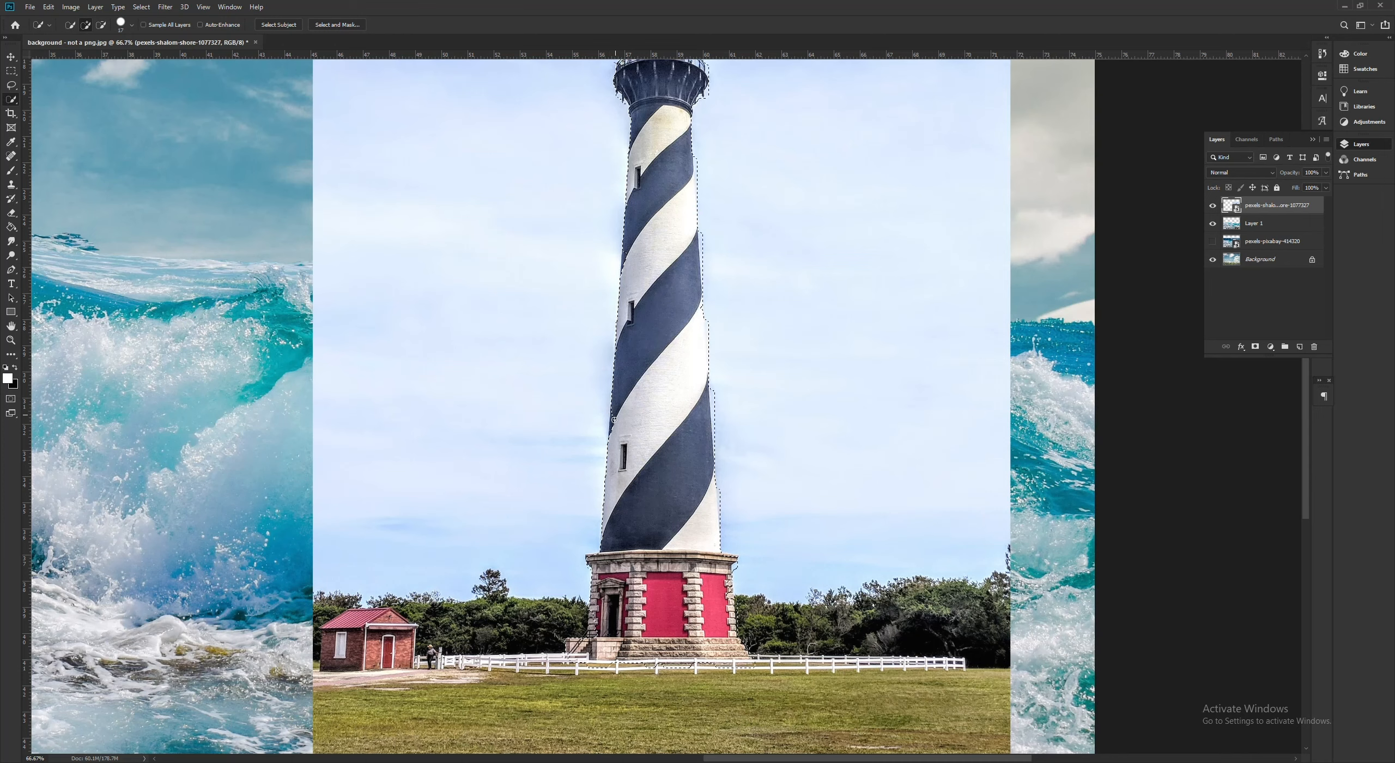
left_click(613, 440)
mouse_move(626, 253)
left_mouse_down()
mouse_move(617, 293)
mouse_move(669, 305)
mouse_move(627, 267)
left_mouse_up()
key("ctrl+z")
left_click(700, 319)
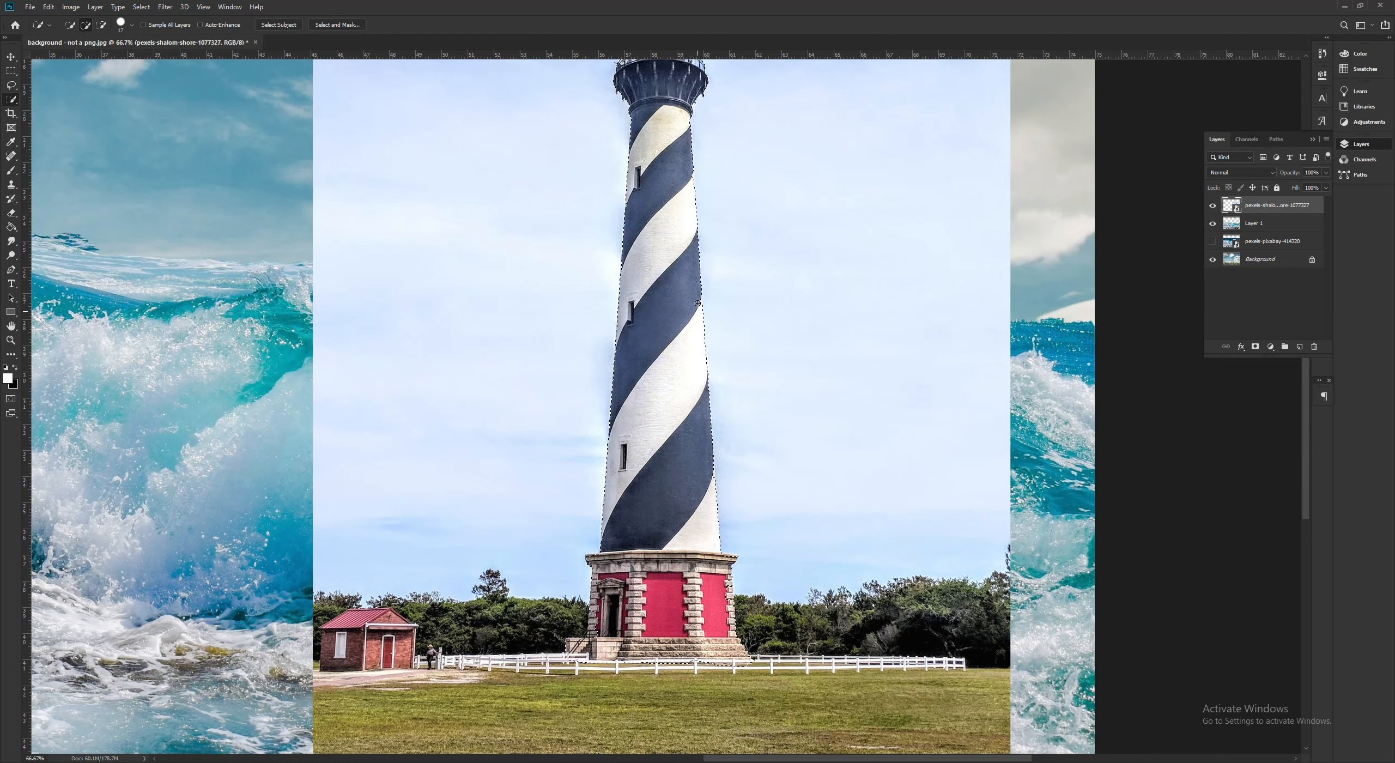
- Clean up the selection at the lantern room, copy the striped lighthouse to a new layer and hide its original photo
scroll(697, 303, "up", 2)
right_click(651, 269)
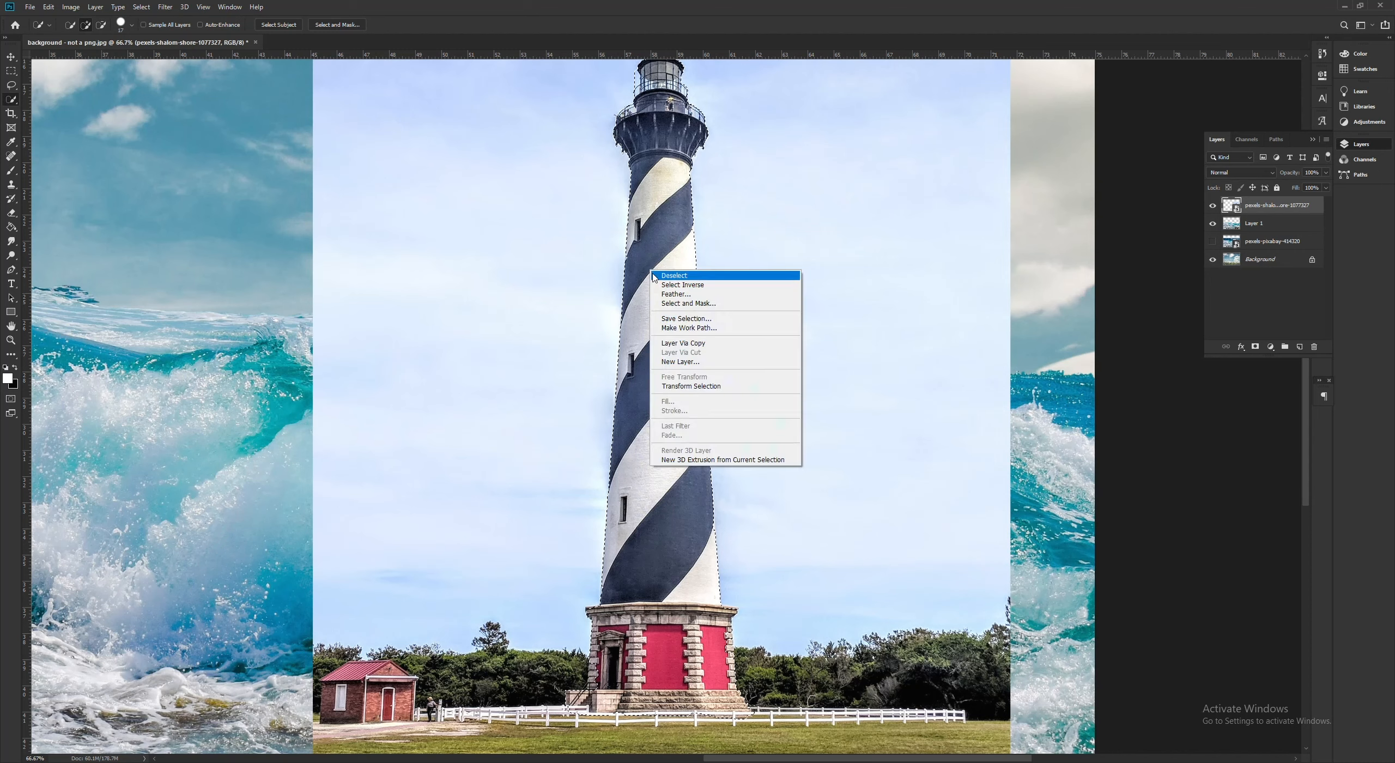
left_click(650, 85)
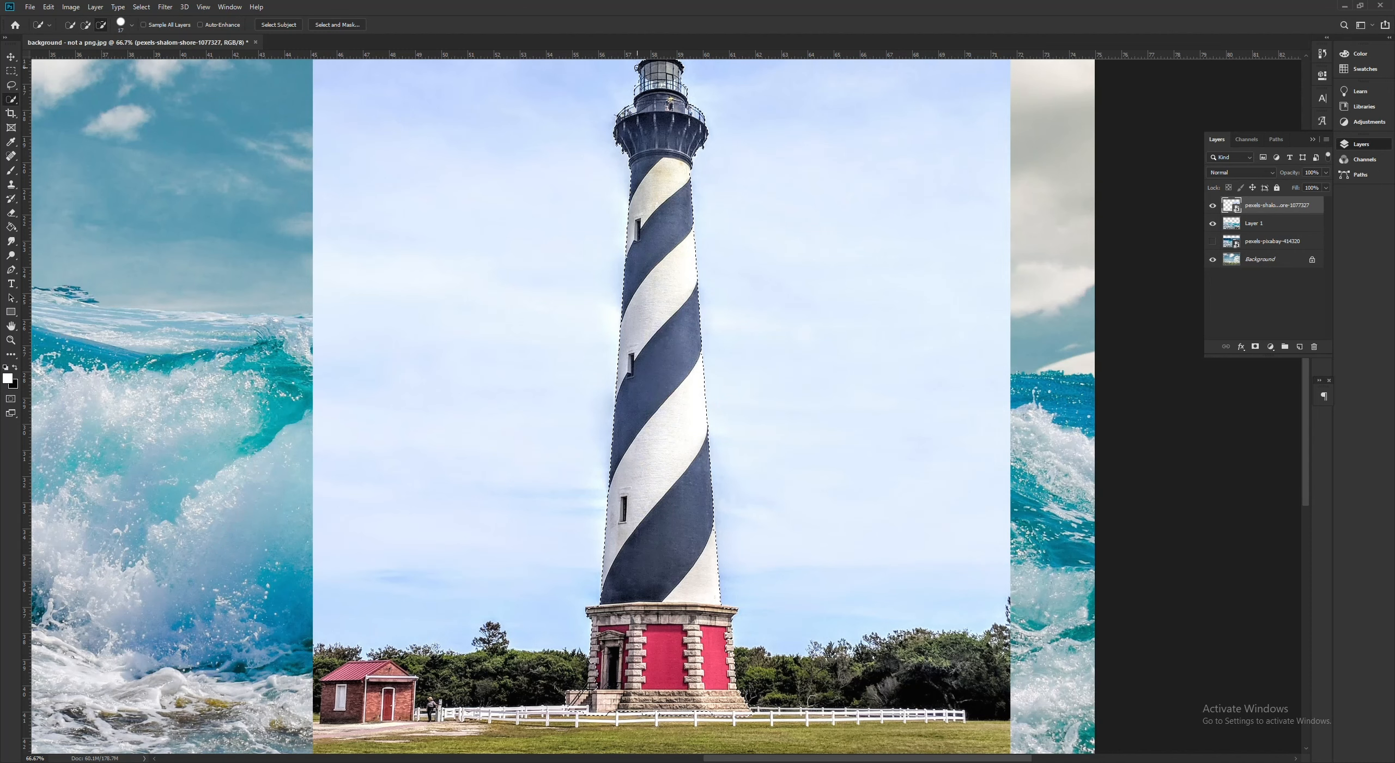
right_click(677, 132)
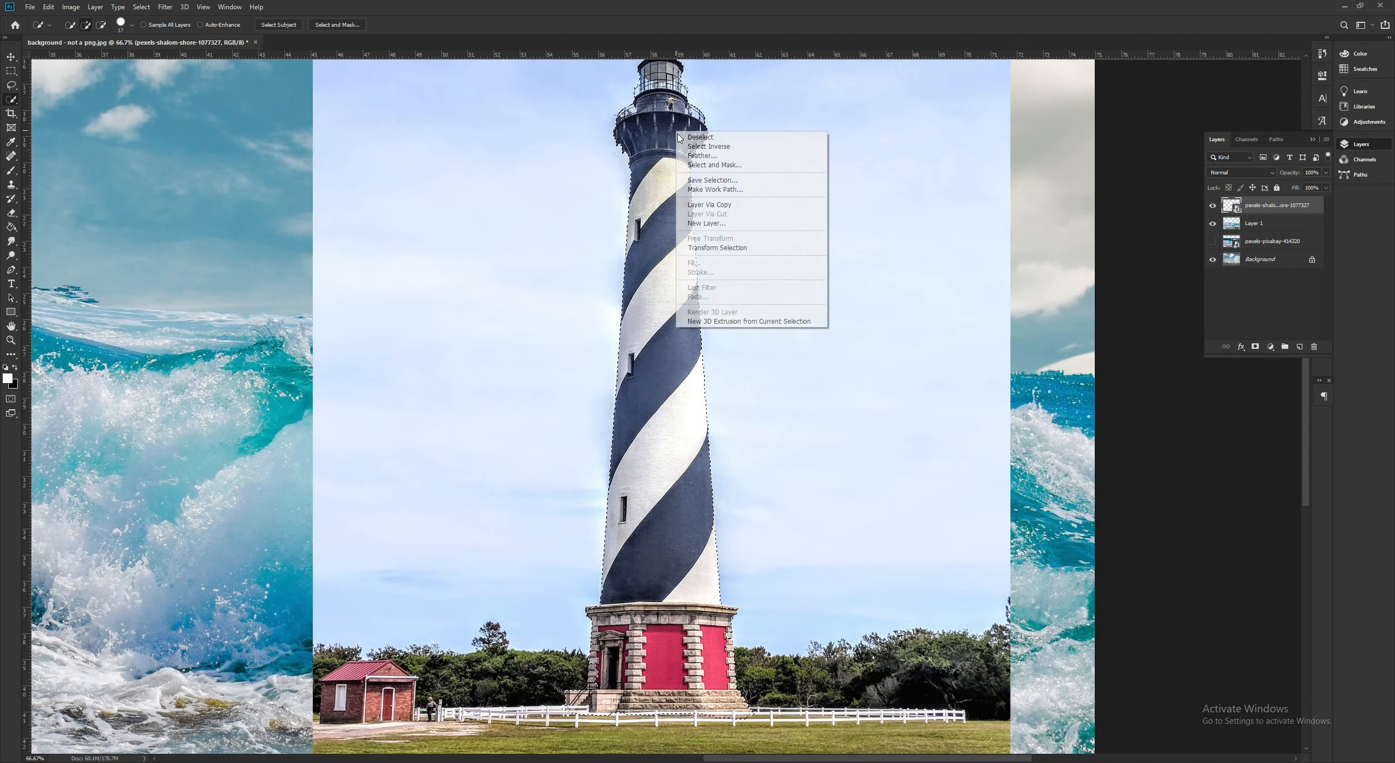
left_click(708, 205)
left_click(1212, 223)
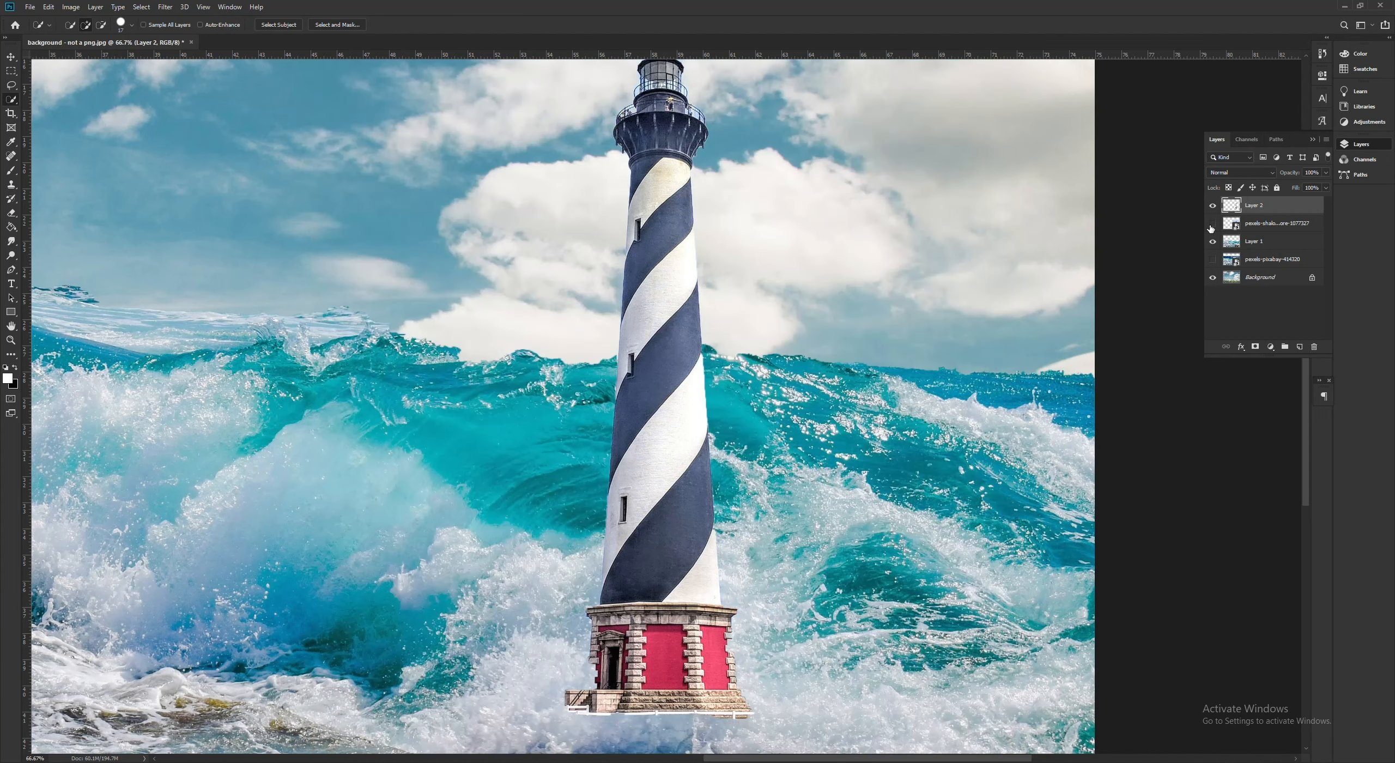
- Activate the Eraser with a 72 px brush and adjust its hardness
key("e")
left_click(74, 27)
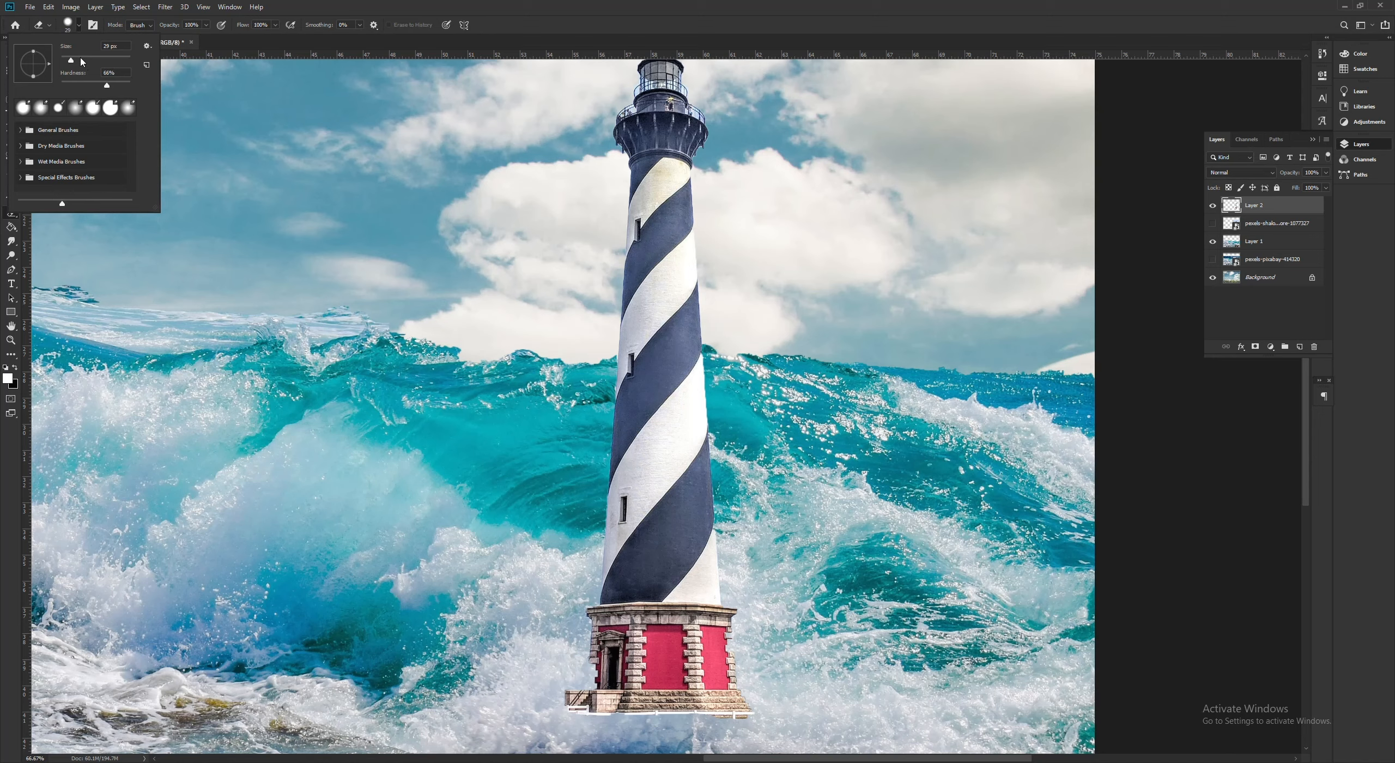
left_click_drag(82, 62, 85, 64)
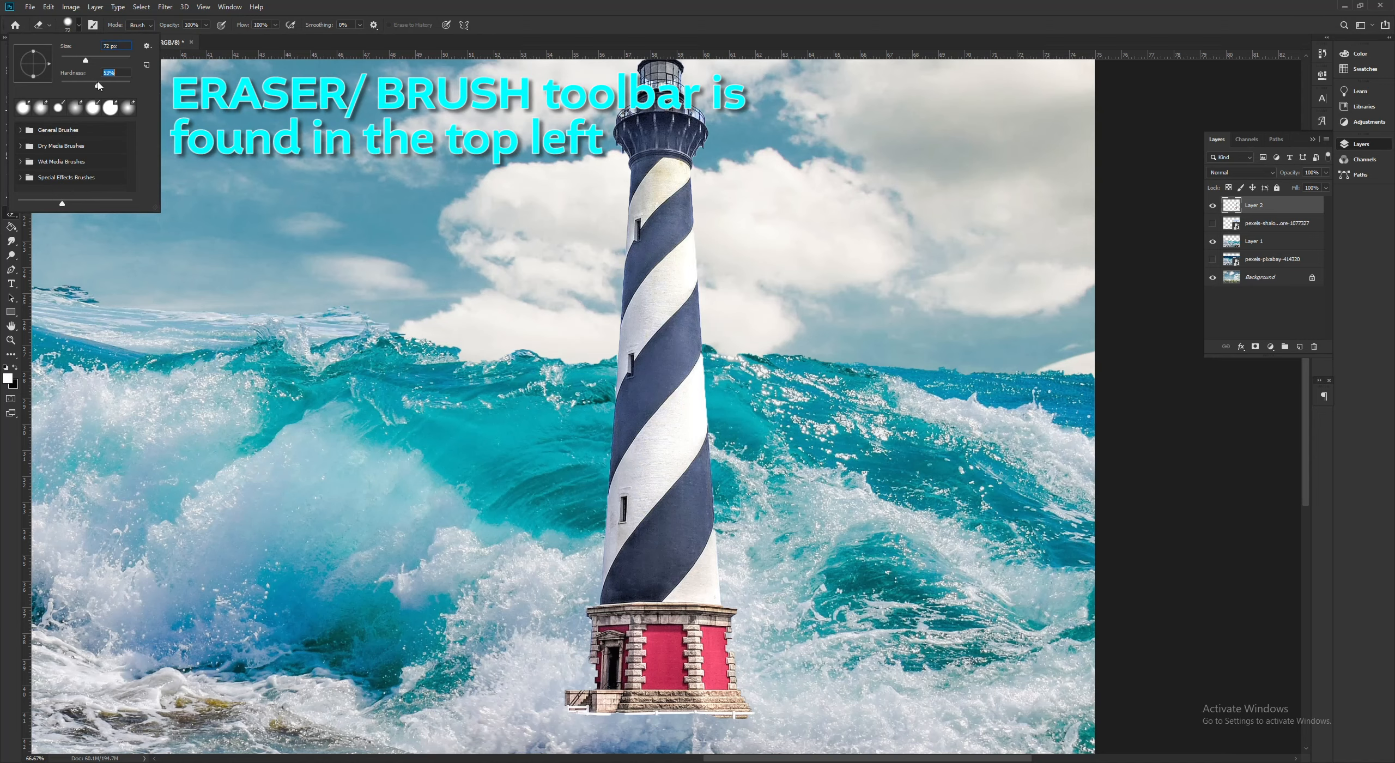
key("Return")
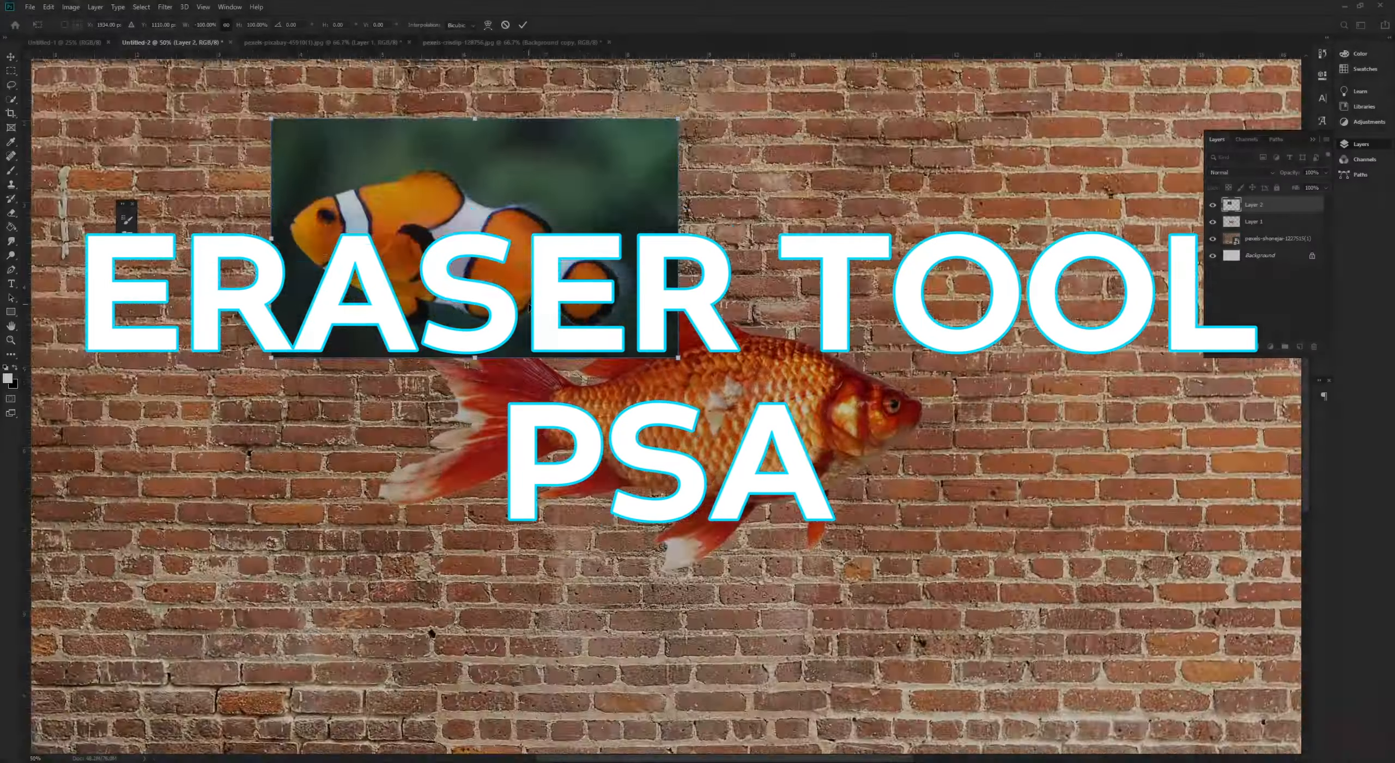
- Switch to the brick wall document and erase the dark water background around the clownfish with the Eraser
scroll(530, 308, "up", 1)
left_click_drag(131, 146, 203, 184)
scroll(201, 349, "left", 3)
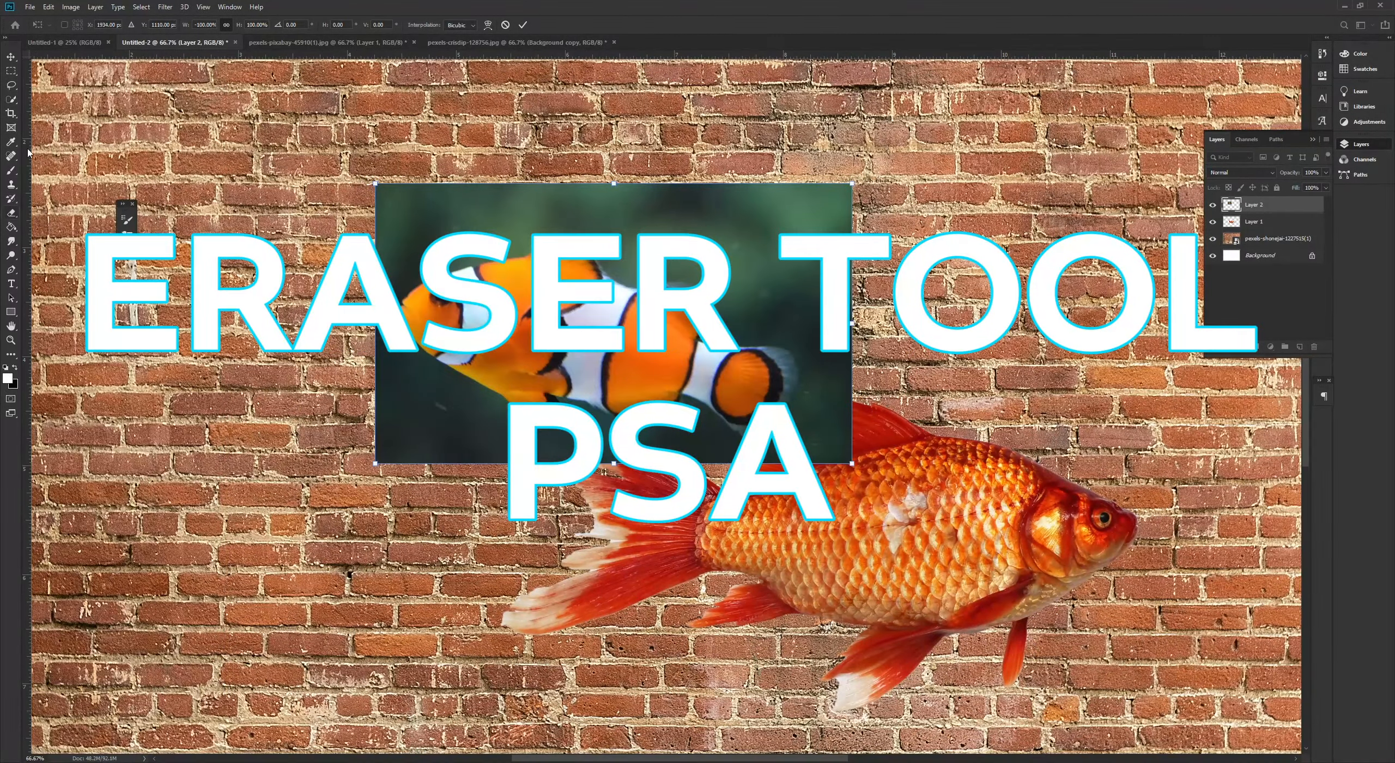
left_click(9, 214)
mouse_move(375, 209)
left_mouse_down()
mouse_move(616, 214)
mouse_move(627, 261)
mouse_move(729, 282)
mouse_move(703, 218)
mouse_move(806, 284)
mouse_move(758, 327)
mouse_move(814, 407)
mouse_move(747, 458)
mouse_move(550, 453)
mouse_move(398, 349)
mouse_move(502, 220)
mouse_move(597, 214)
left_mouse_up()
left_click(11, 86)
left_click(11, 213)
key("shift+bracketleft")
key("shift+bracketleft")
key("shift+bracketleft")
key("shift+bracketleft")
mouse_move(412, 245)
left_mouse_down()
mouse_move(423, 256)
mouse_move(586, 229)
mouse_move(619, 244)
left_mouse_up()
left_click_drag(406, 249, 372, 310)
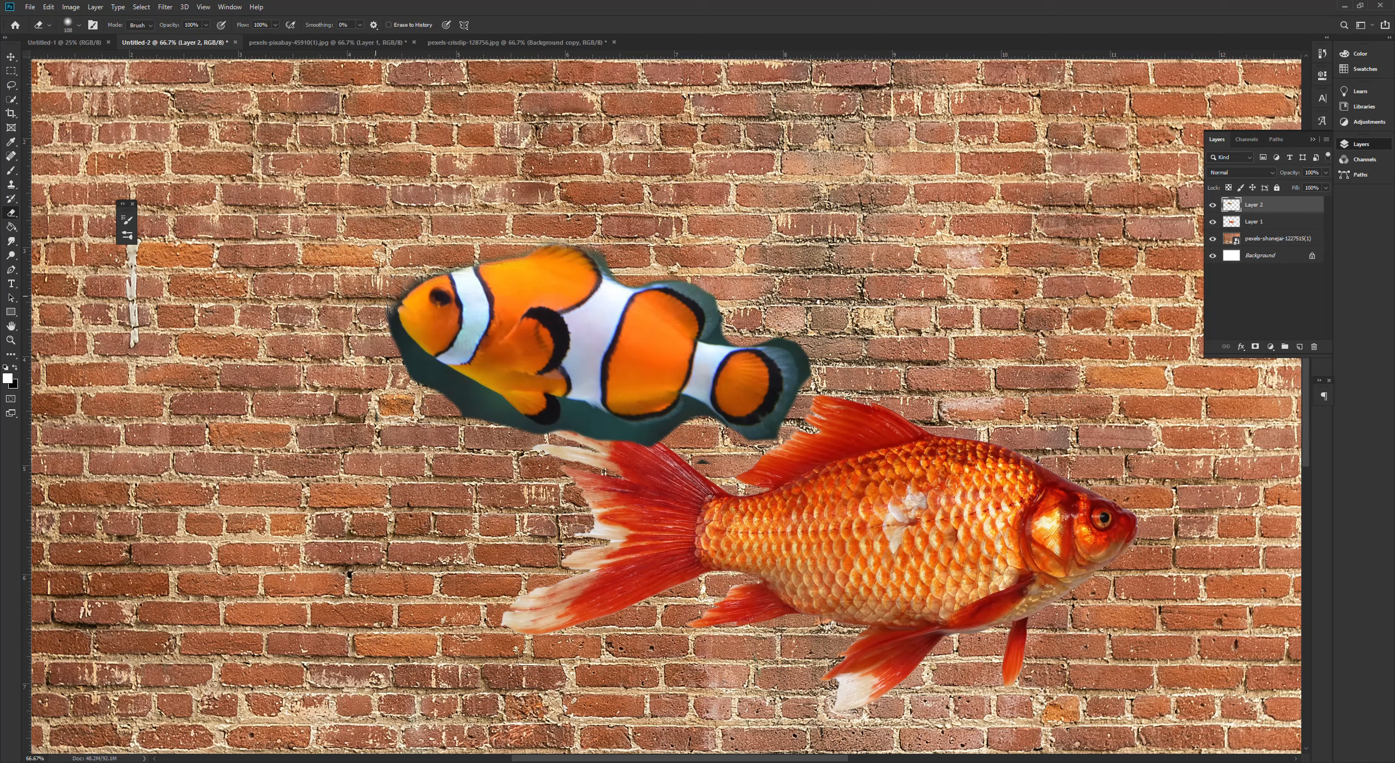
- Set the Eraser hardness to 100% and erase hard-edged spots from the dark fringe below the clownfish
left_click(69, 25)
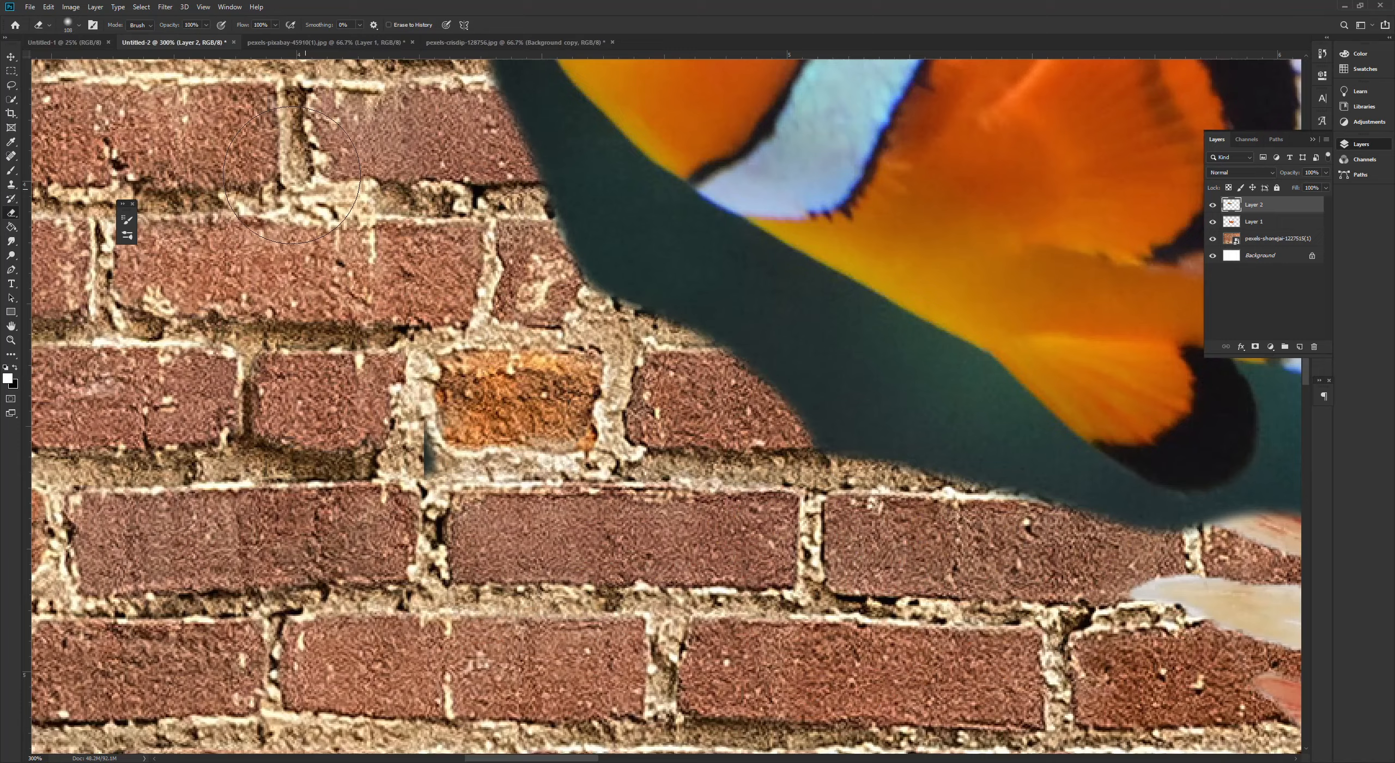
left_click(79, 27)
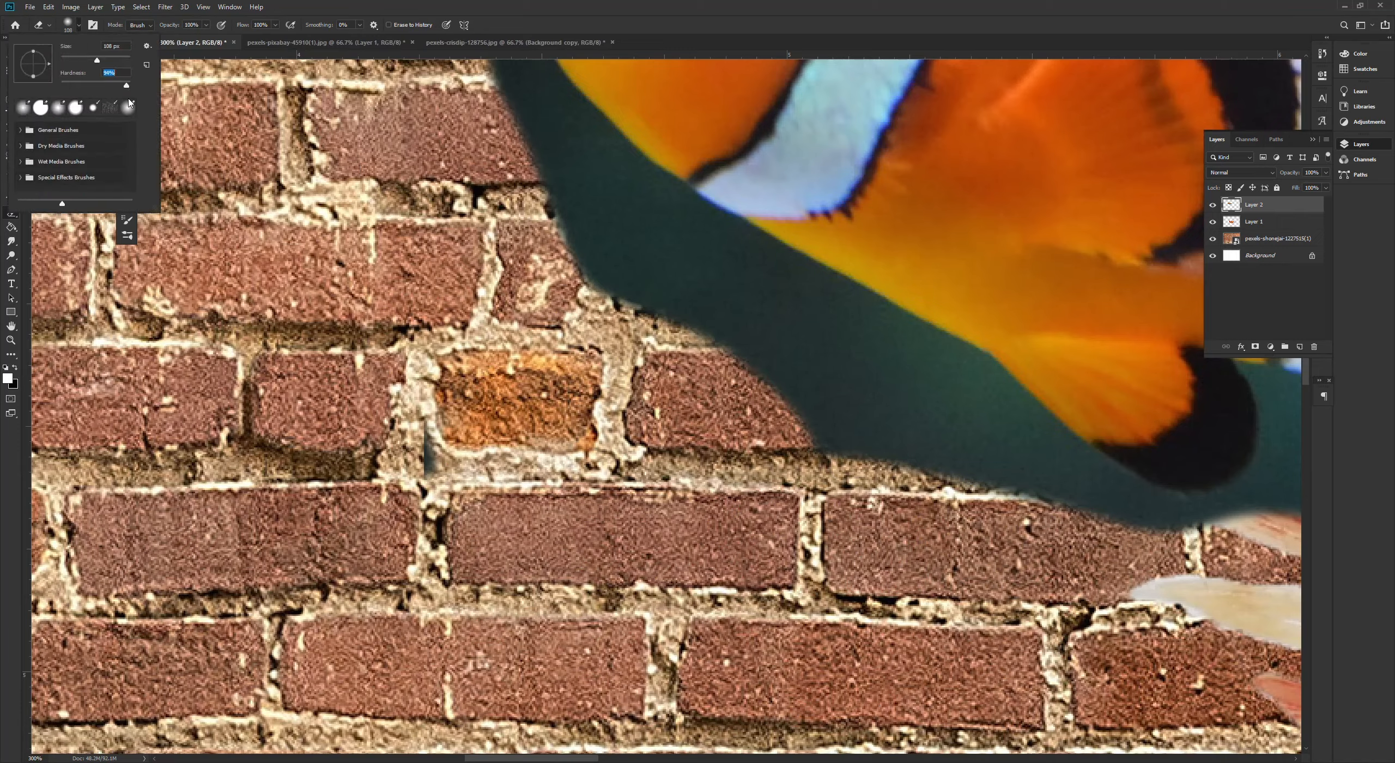
left_click(875, 433)
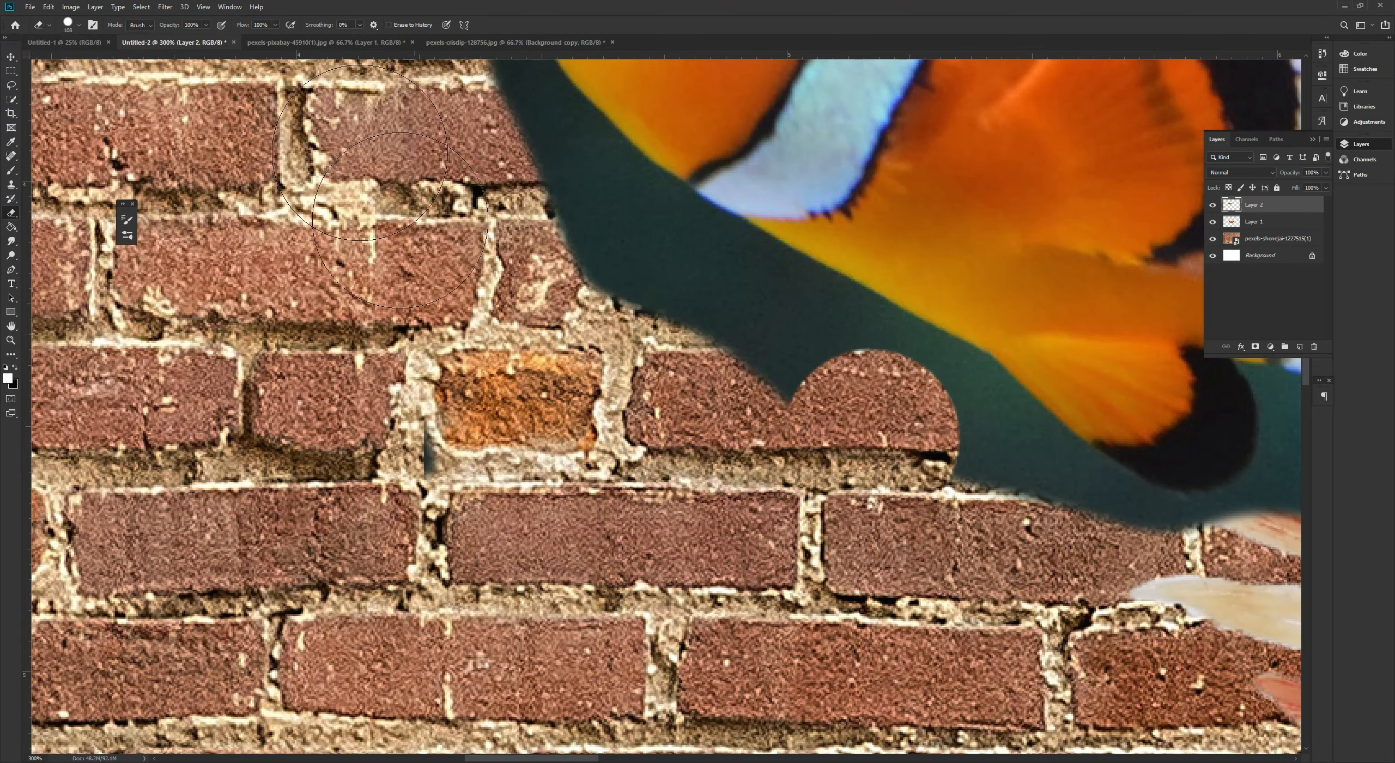
left_click(66, 32)
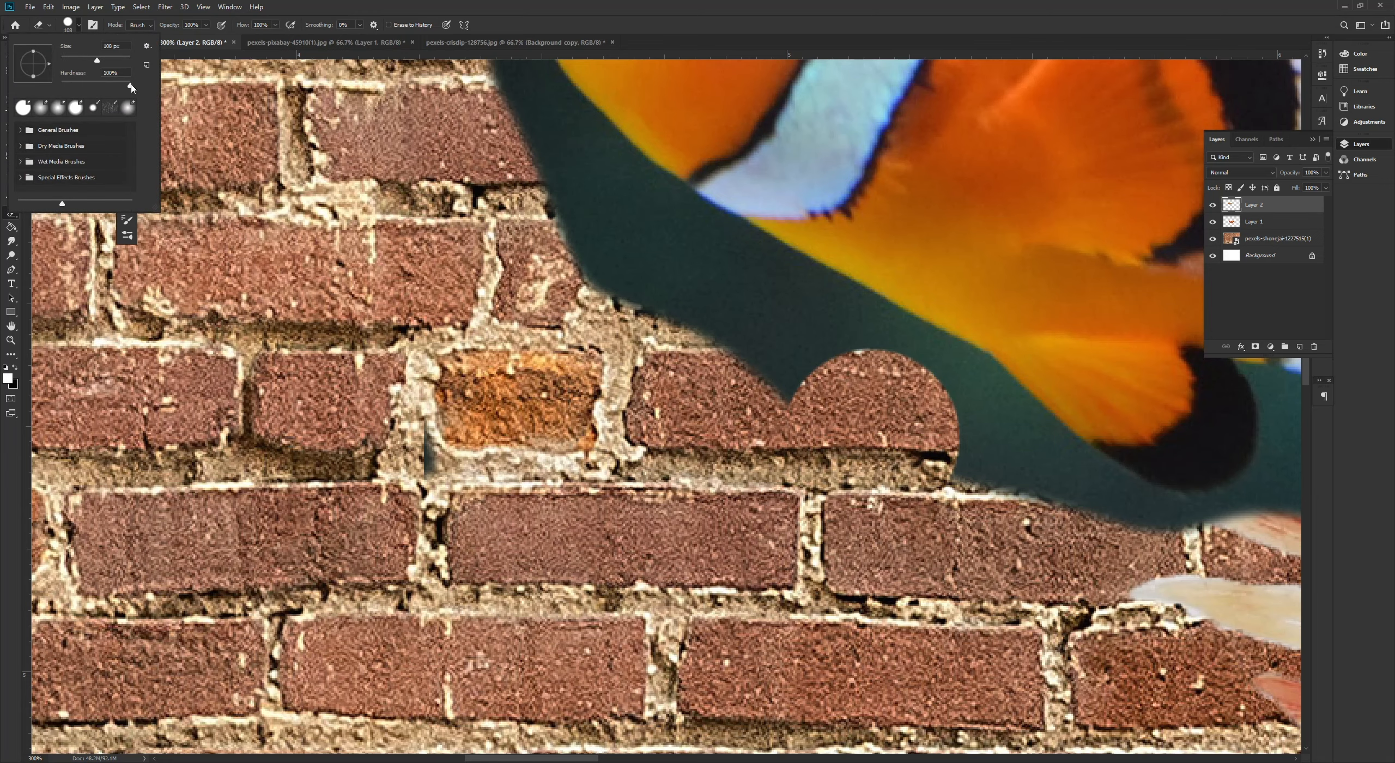
left_click_drag(719, 327, 734, 354)
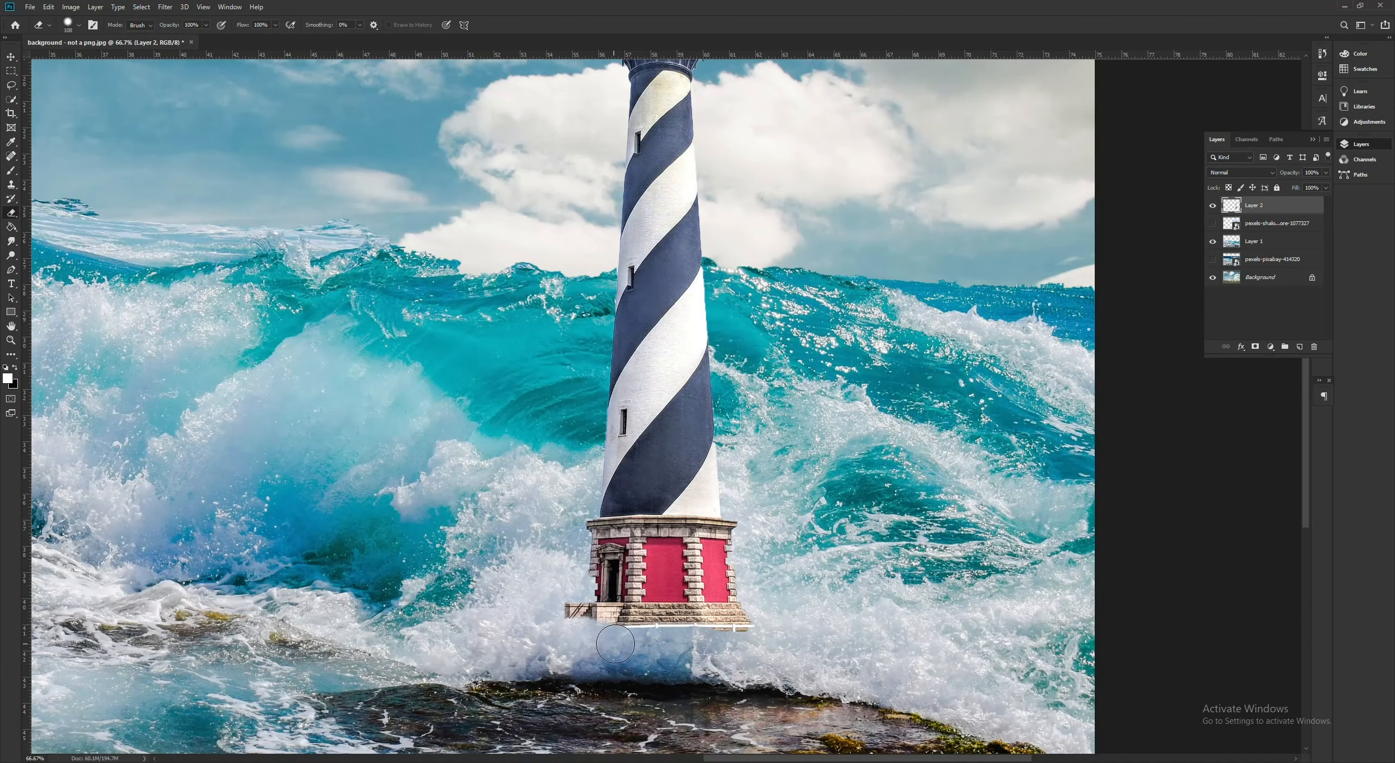
- Erase the leftover strip under the striped lighthouse's base in the collage and move the lighthouse onto the rocks
left_click_drag(599, 639, 763, 639)
key("v")
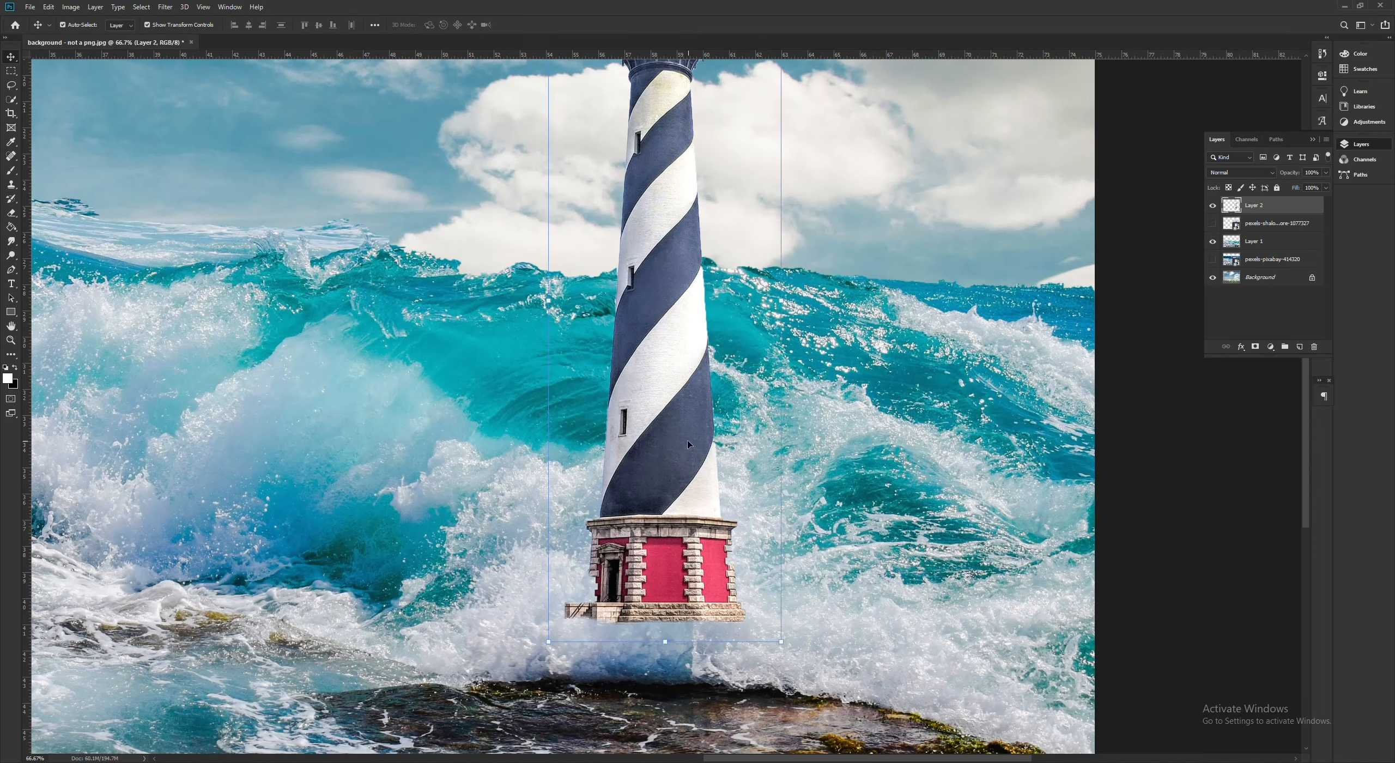
left_click_drag(686, 441, 760, 550)
scroll(757, 540, "down", 1)
left_click_drag(733, 452, 720, 469)
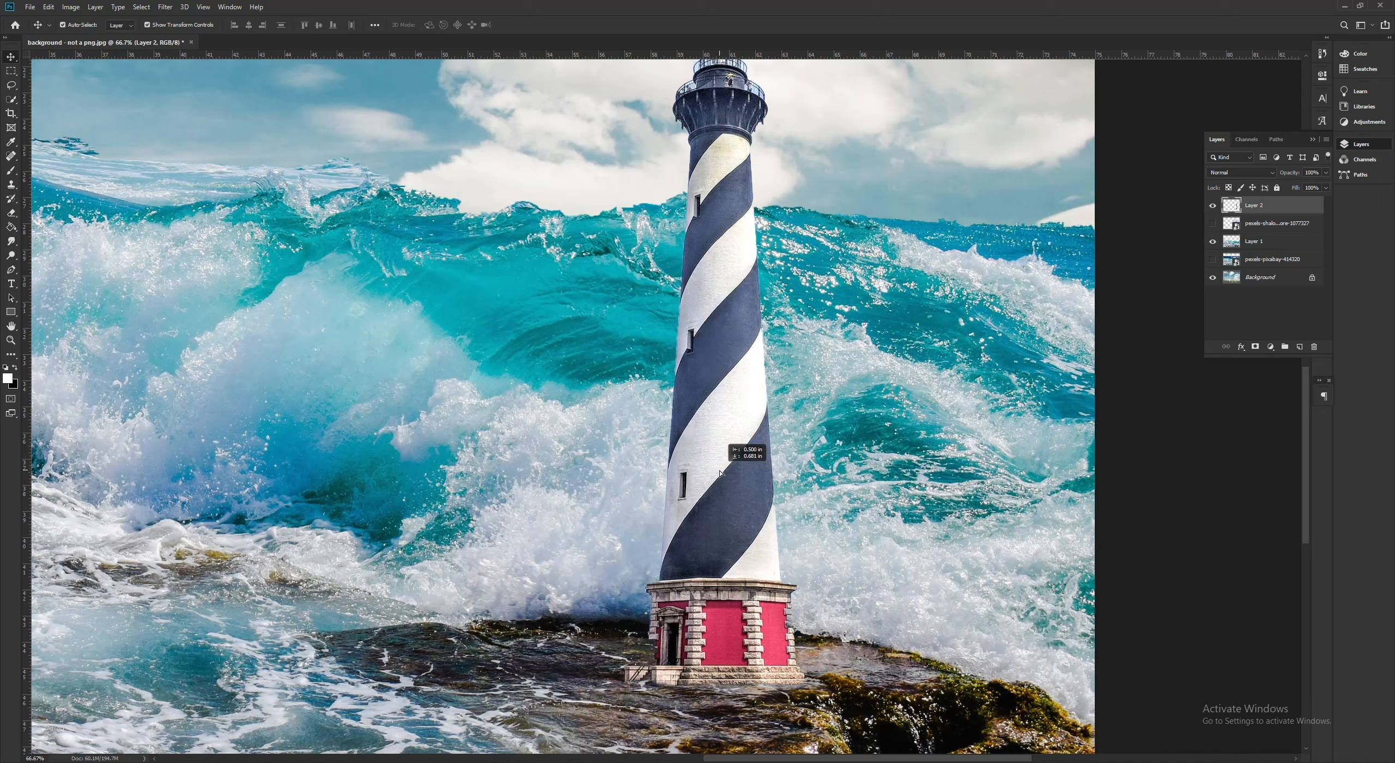
scroll(716, 477, "down", 3)
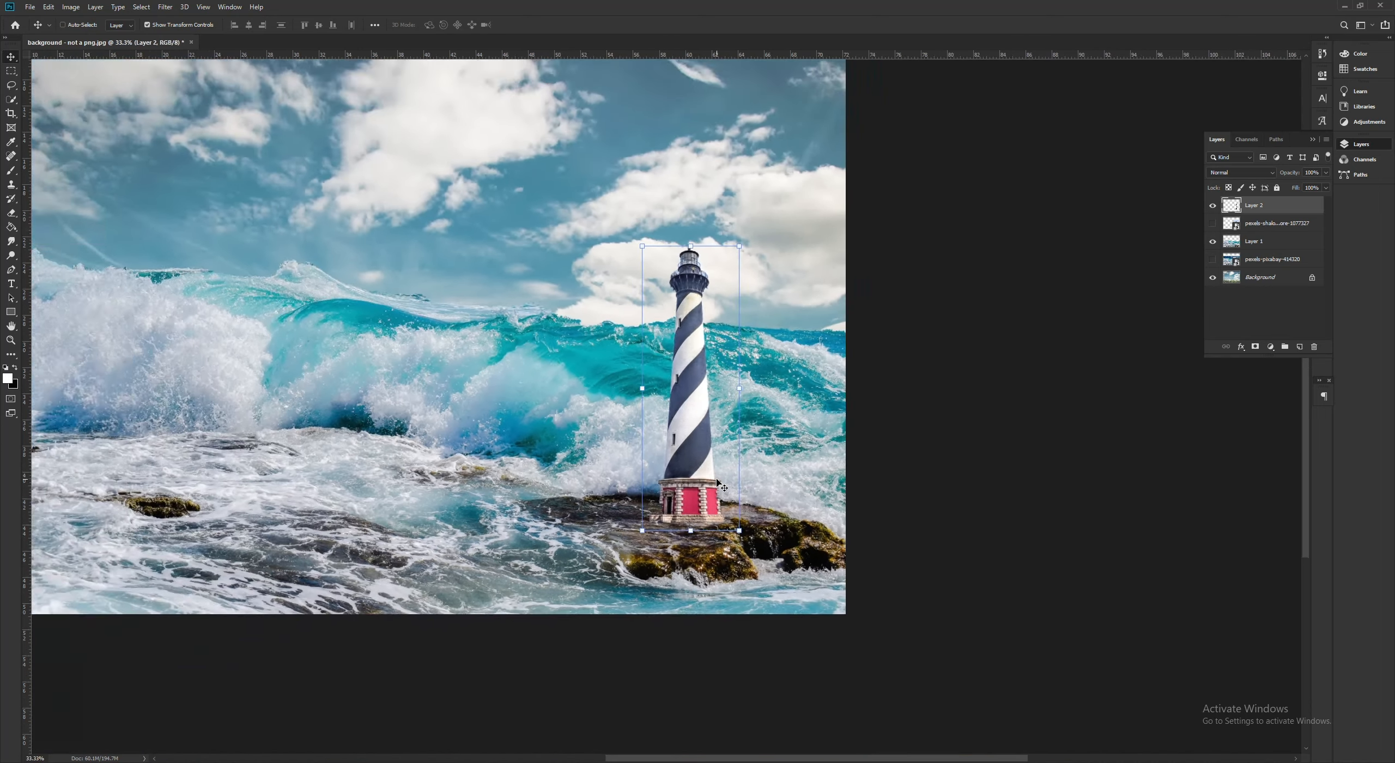
mouse_move(867, 452)
left_mouse_down()
mouse_move(843, 452)
mouse_move(887, 473)
mouse_move(871, 475)
left_mouse_up()
key("ctrl+z")
left_click(899, 448)
left_click(967, 398)
- Place the white brick lighthouse photo from the collage folder onto the seascape
key("alt+Tab")
left_click(874, 351)
left_click(895, 291)
left_click_drag(894, 291, 875, 312)
left_click(866, 387)
left_click_drag(777, 369, 388, 425)
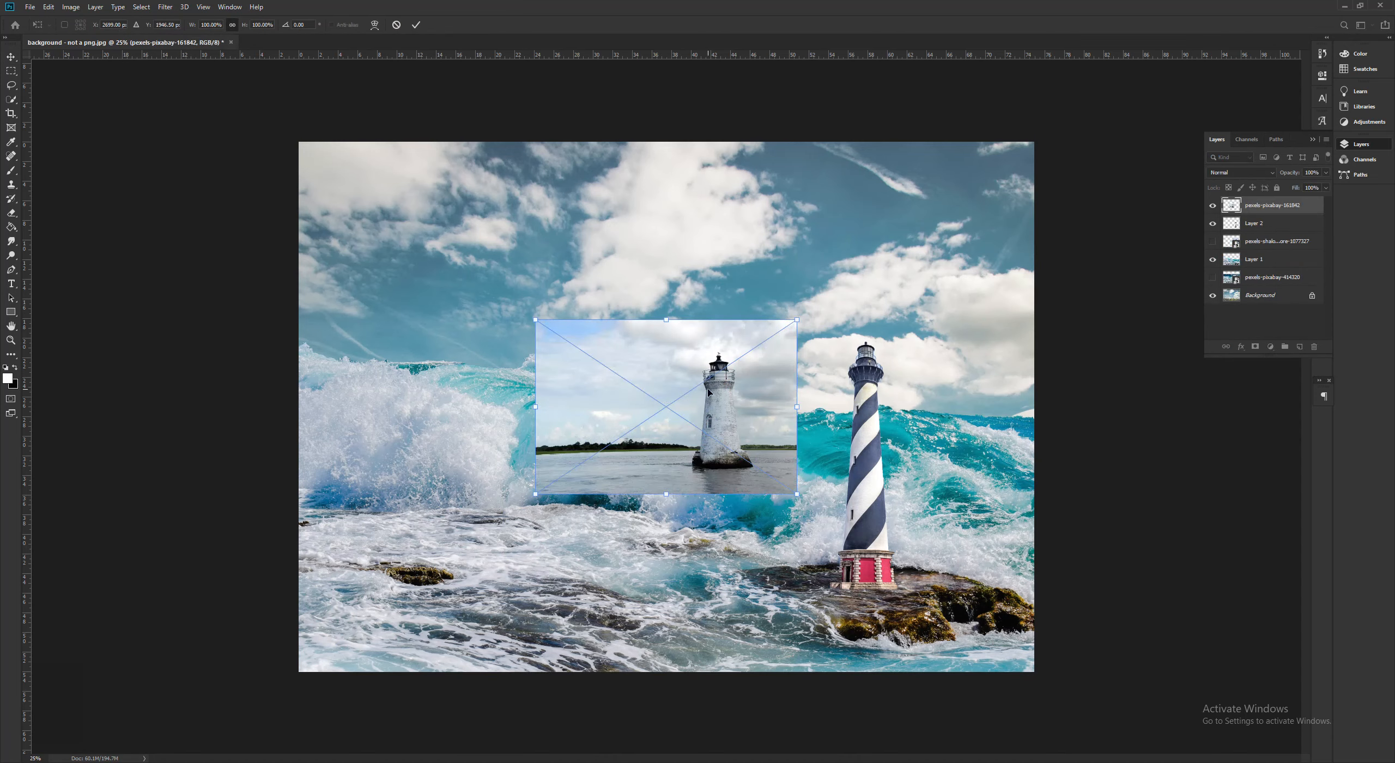
- Scale the white lighthouse photo to 176% and position it over the middle of the waves
left_click_drag(708, 392, 708, 507)
left_click_drag(786, 439, 988, 305)
left_click_drag(886, 503, 773, 498)
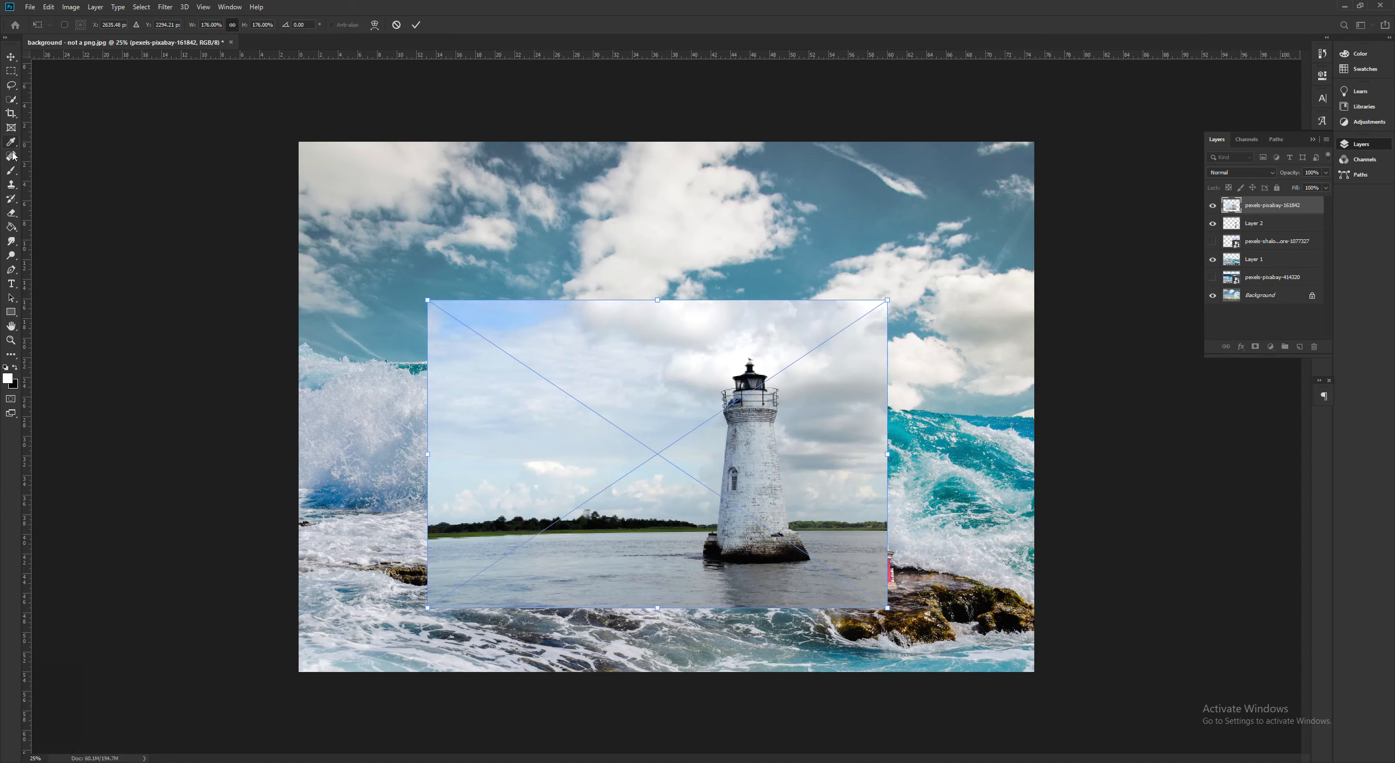
- Select the white brick lighthouse from its rocky base to the lantern with the Quick Selection tool
left_click(16, 102)
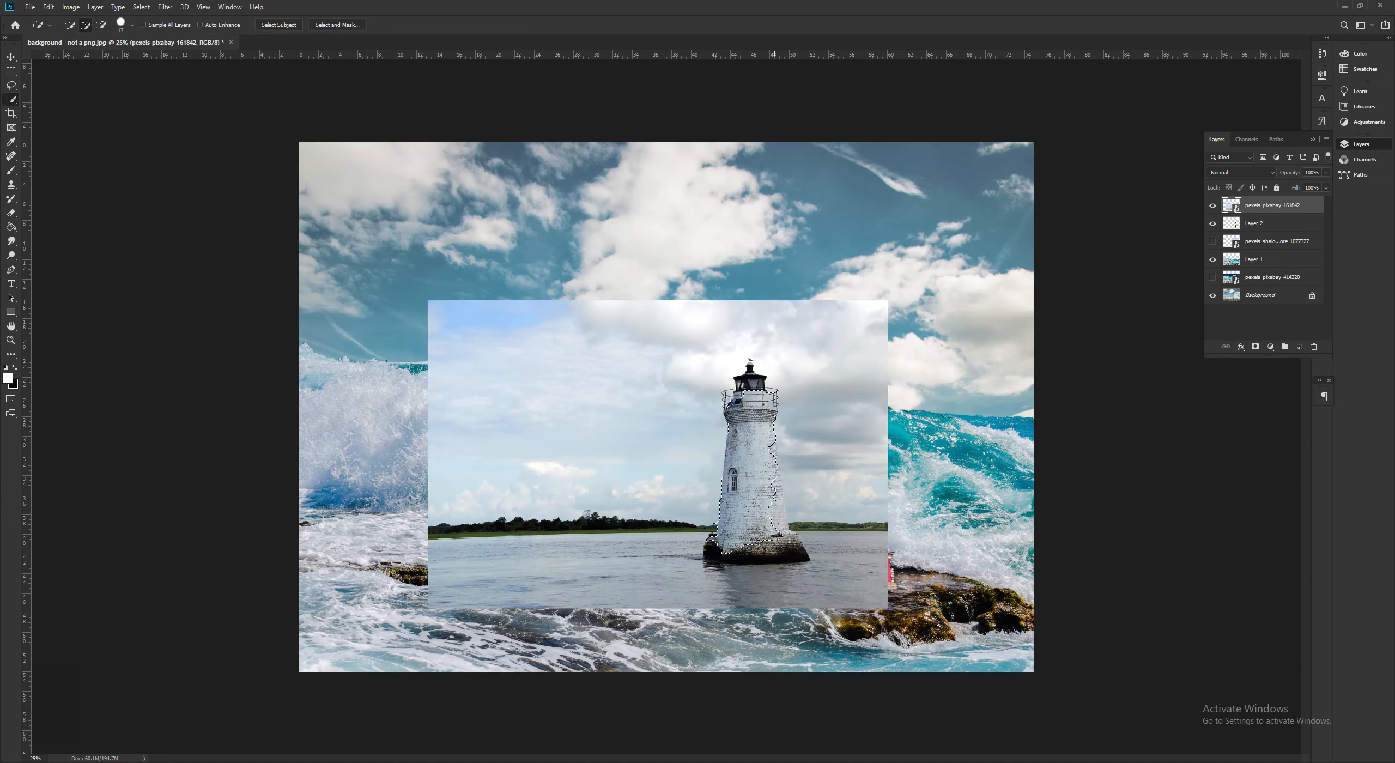
left_click_drag(789, 550, 765, 504)
left_click_drag(753, 385, 754, 382)
key("ctrl+plus")
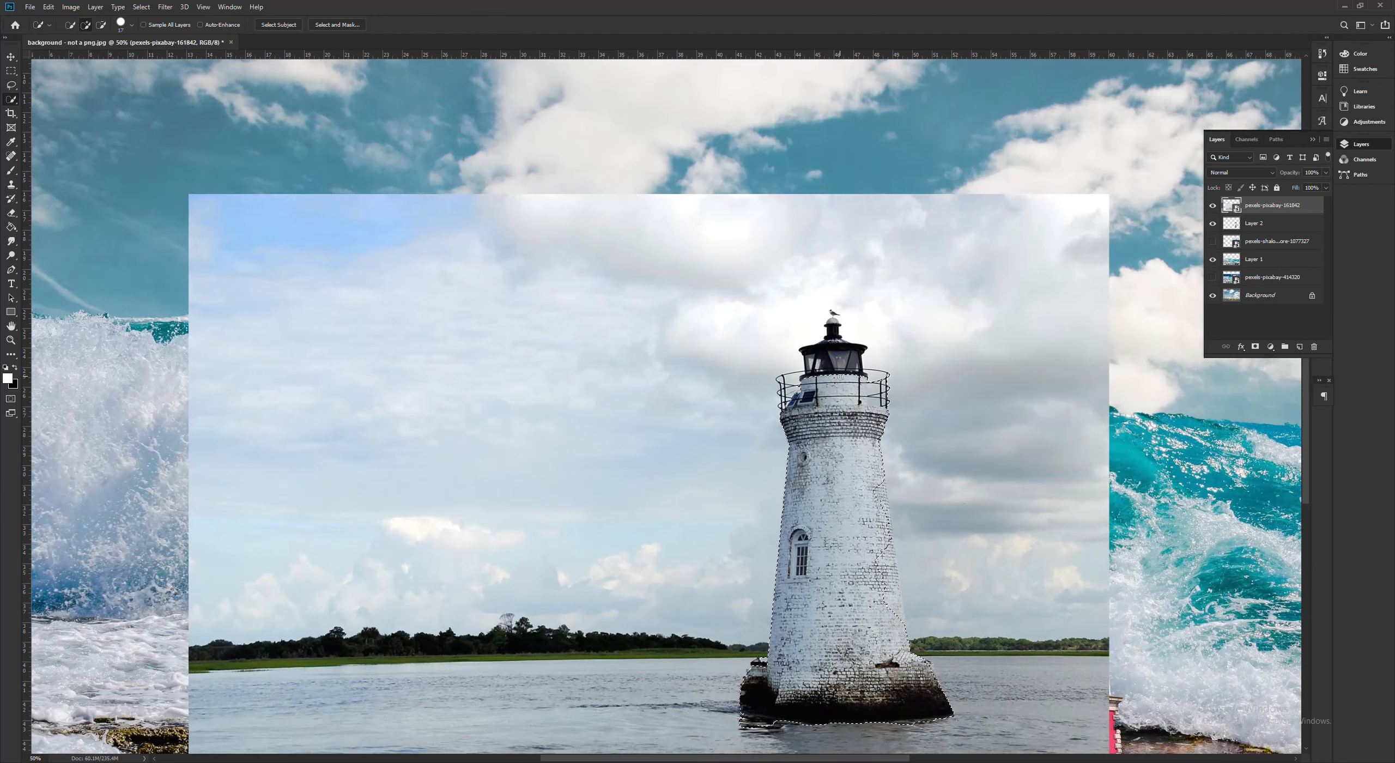
key("alt")
key("alt")
right_click(840, 578)
left_click(845, 613)
left_click_drag(873, 472, 884, 542)
- Try copying the selected white lighthouse to a new layer with its photo hidden, and undo the copy
right_click(857, 527)
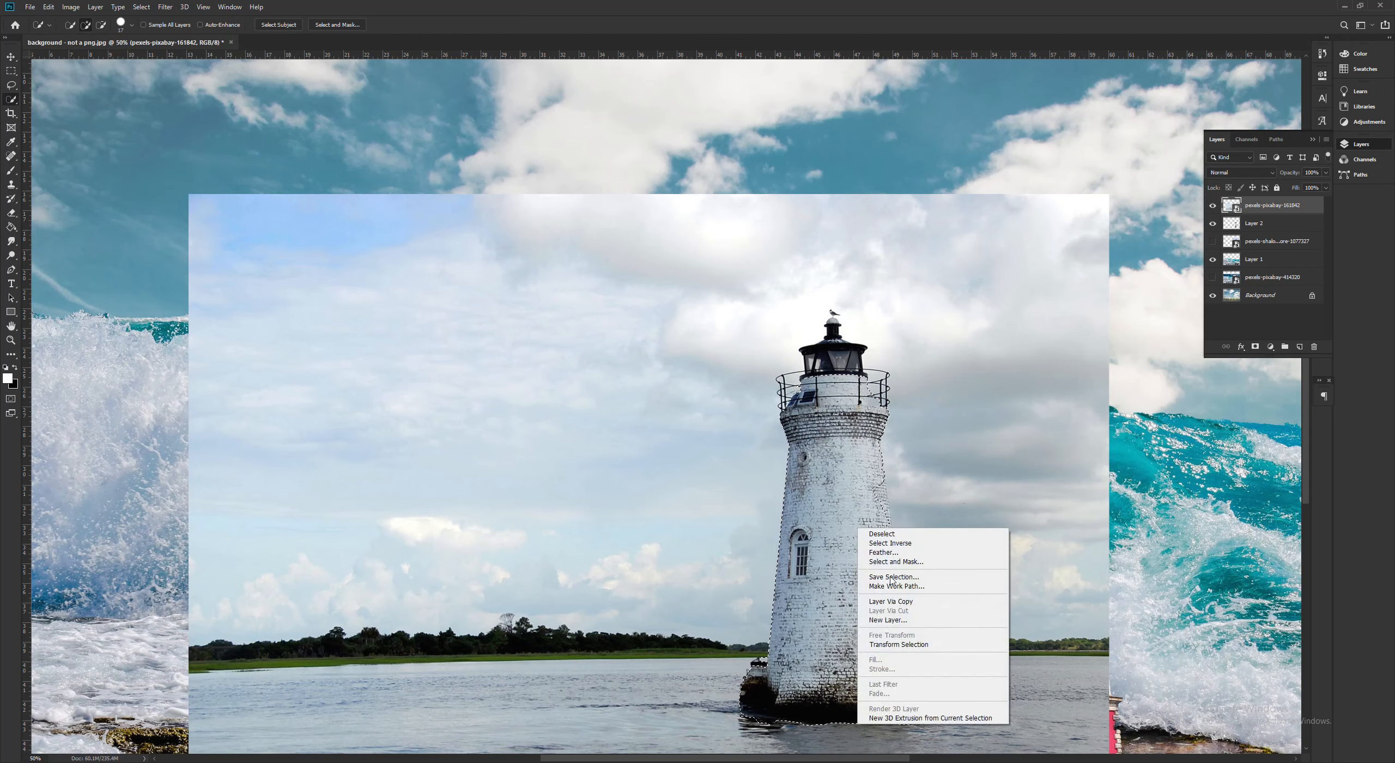
left_click(913, 601)
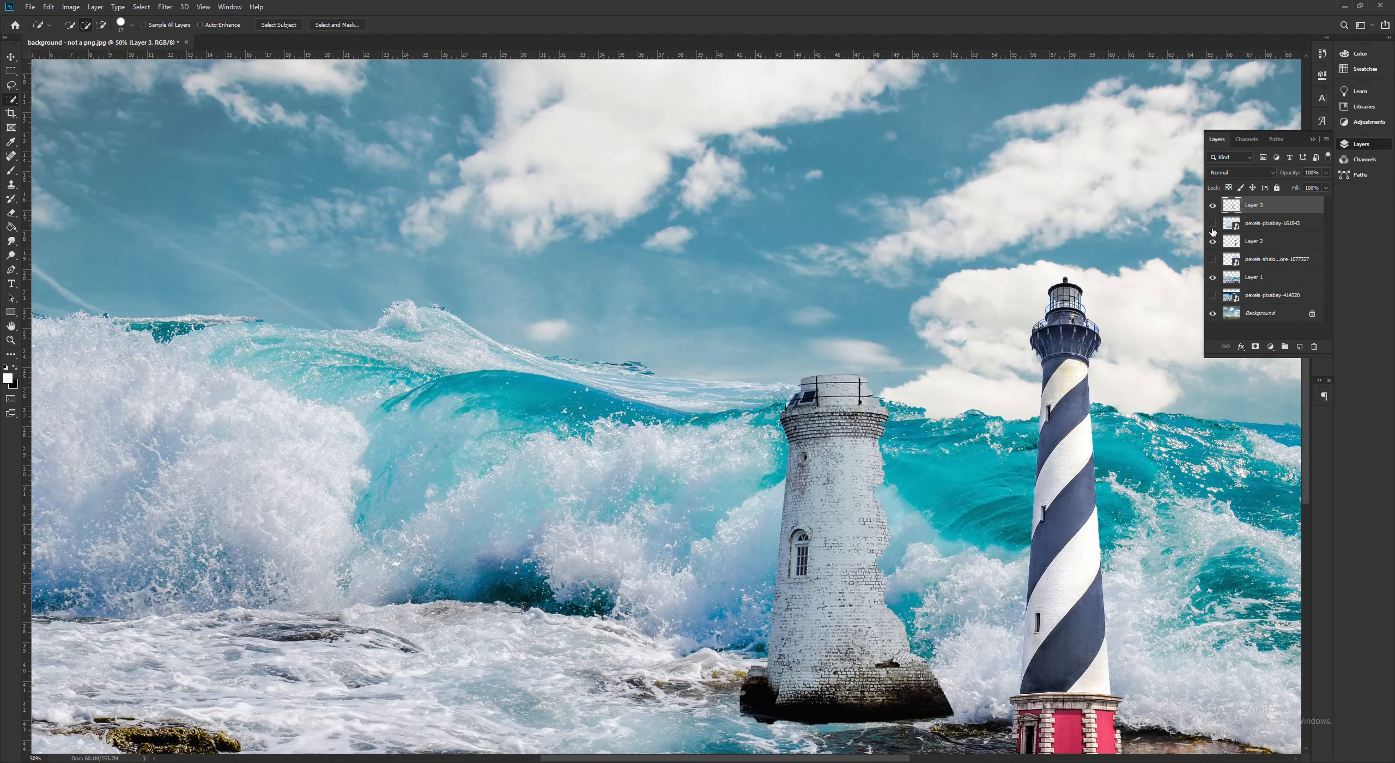
left_click(1213, 229)
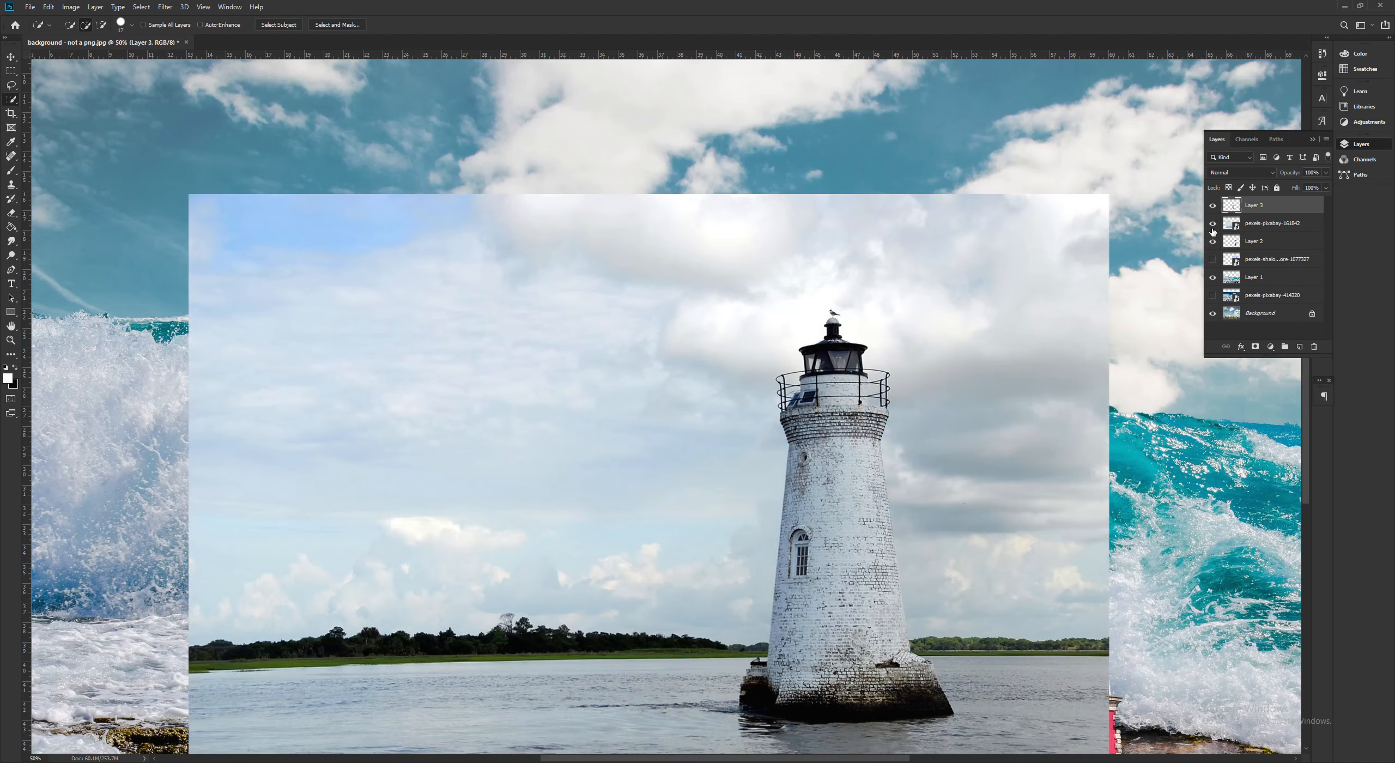
key("ctrl+z")
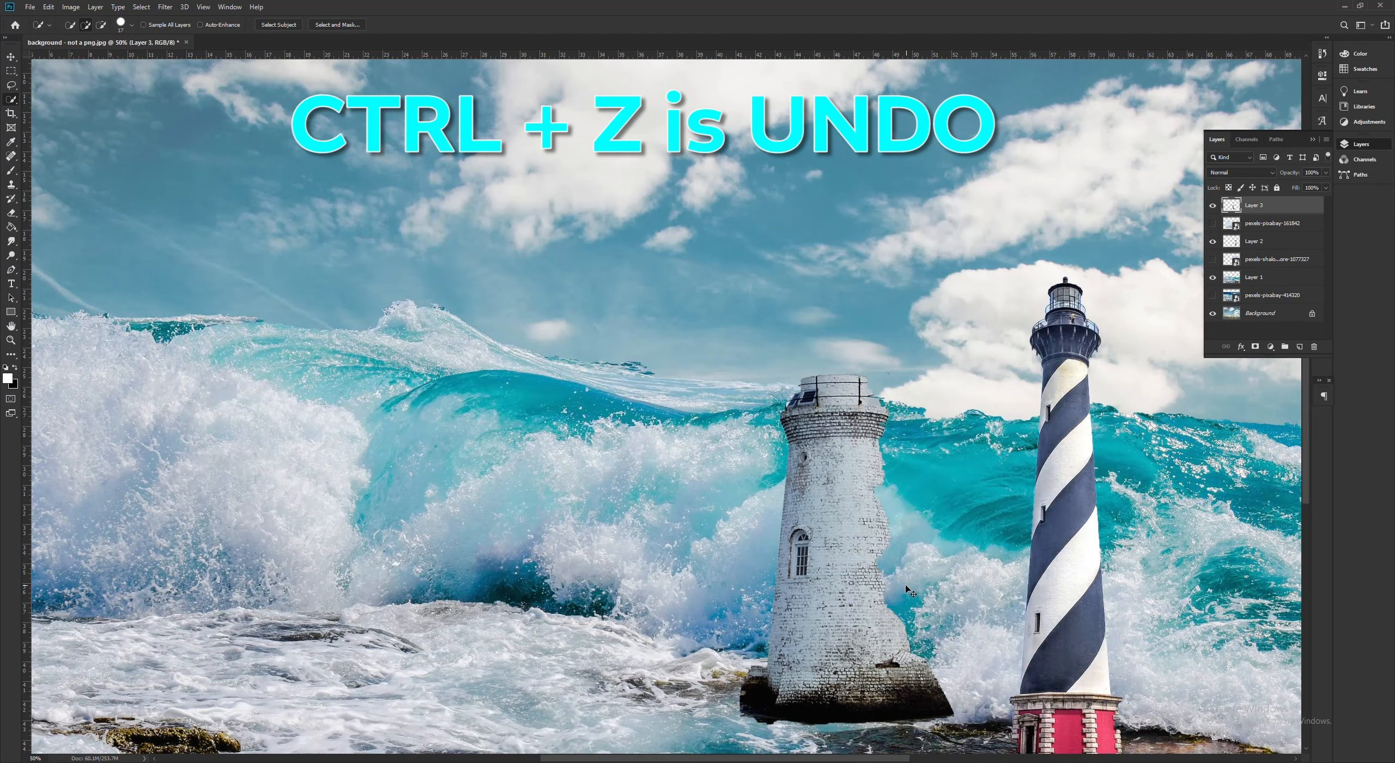
key("ctrl+z")
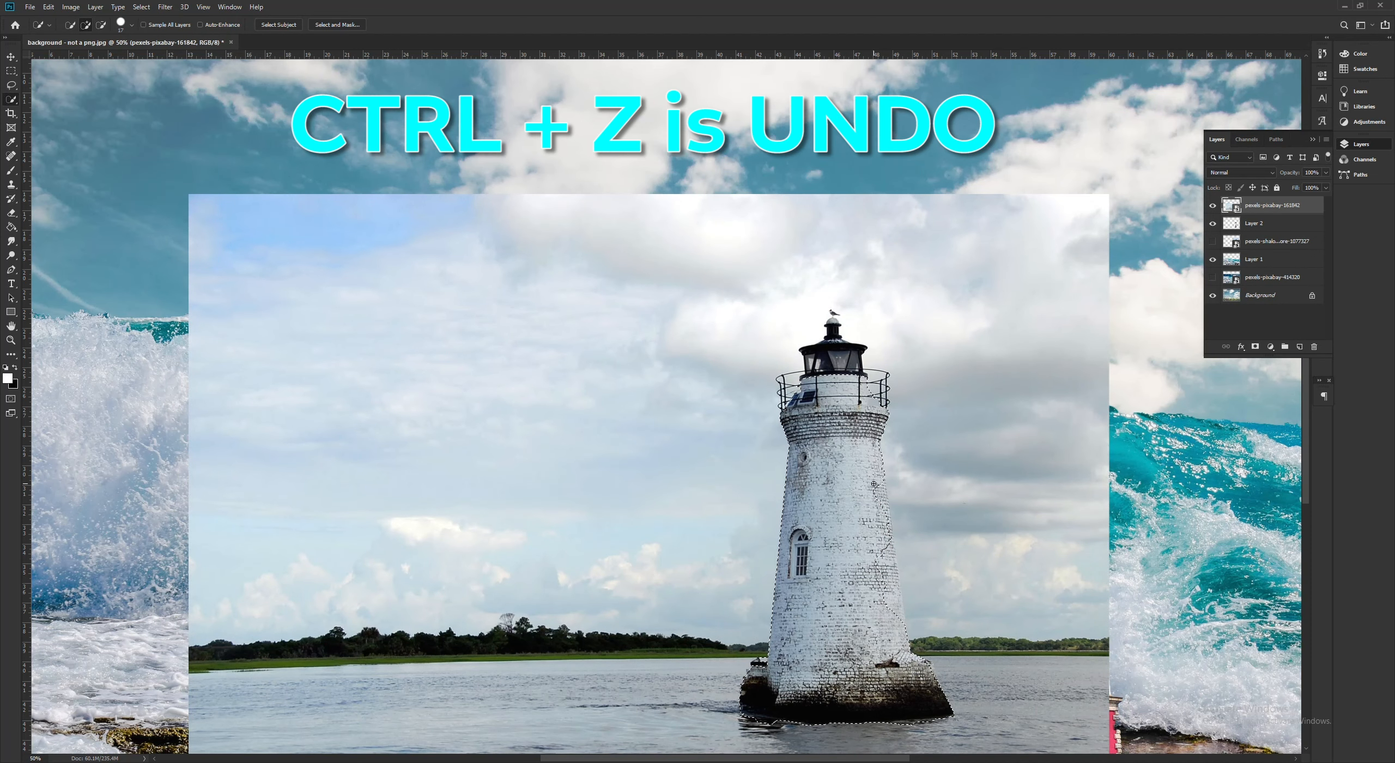
- Add the missing right edge of the white tower to the selection and copy the lighthouse to a new layer
mouse_move(885, 561)
left_mouse_down()
mouse_move(892, 478)
mouse_move(901, 547)
left_mouse_up()
mouse_move(944, 637)
left_mouse_down()
mouse_move(1017, 634)
mouse_move(935, 636)
left_mouse_up()
left_click_drag(877, 476, 895, 597)
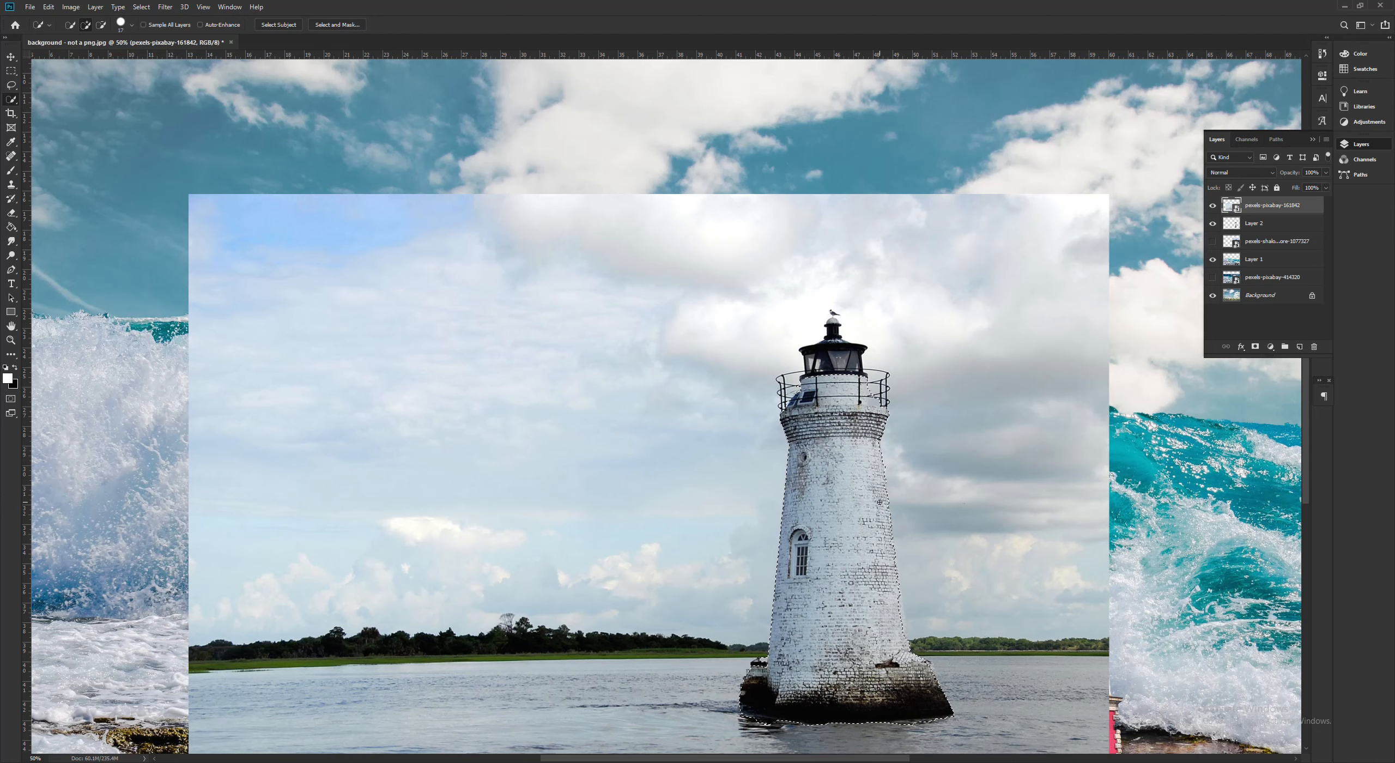
right_click(837, 582)
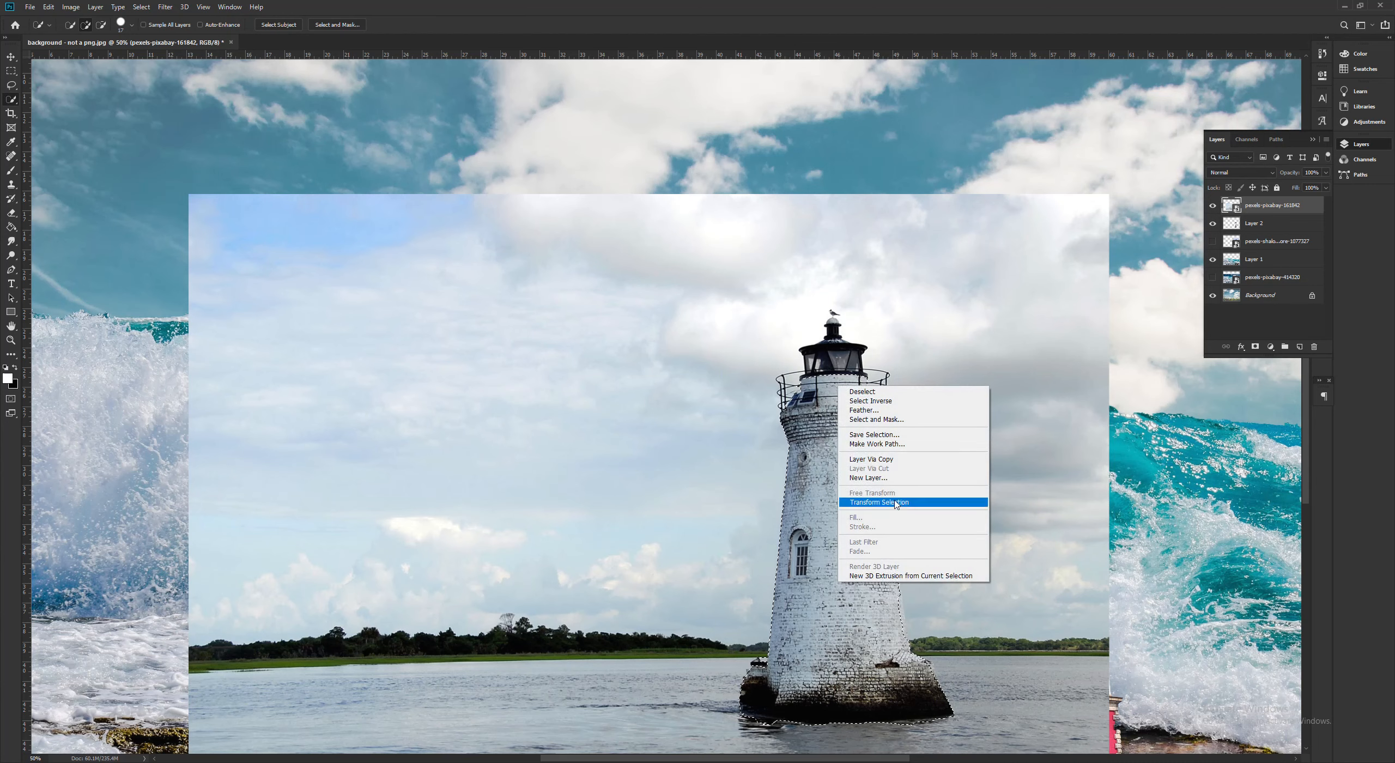
left_click(899, 461)
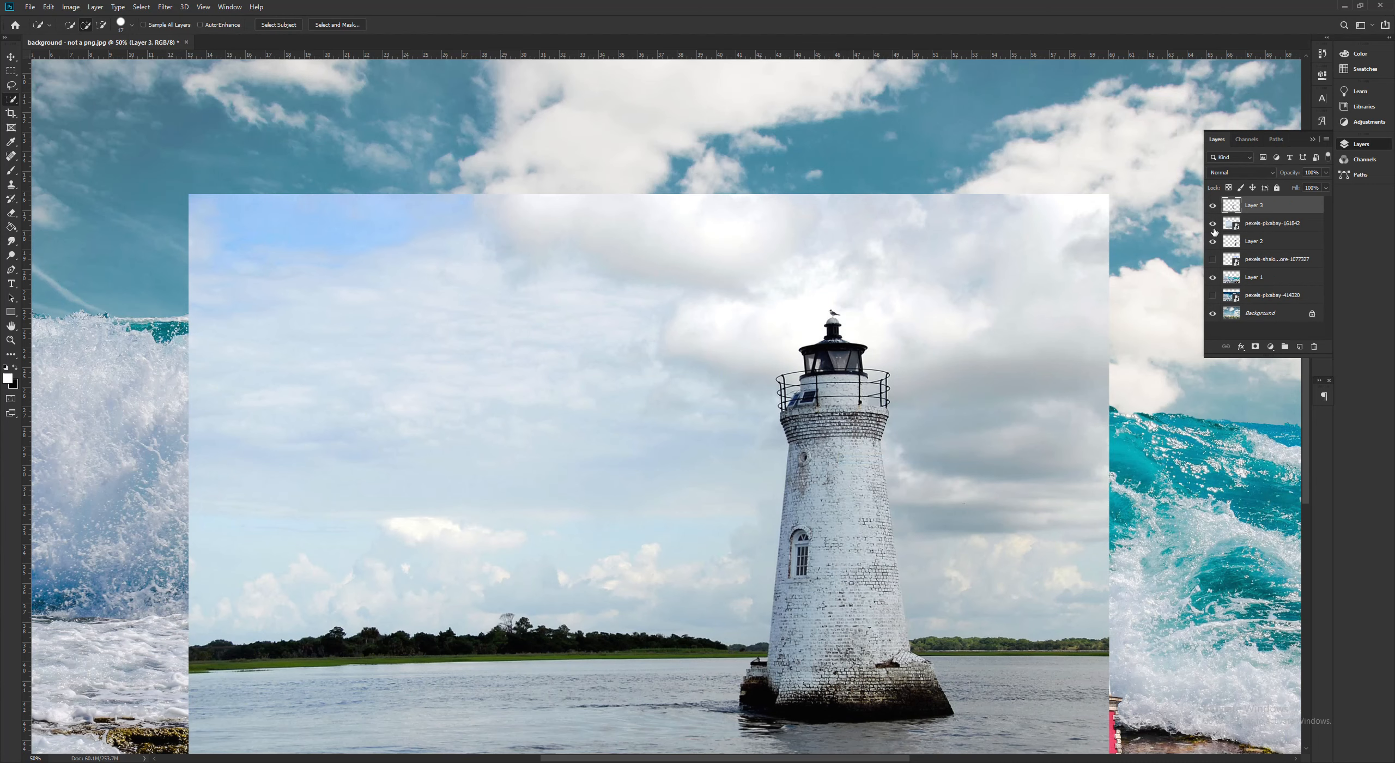
- Hide the white lighthouse photo, scale its cut-out to about 85%, and place it in front of the striped lighthouse
left_click(1213, 224)
key("v")
left_click_drag(817, 520, 1001, 524)
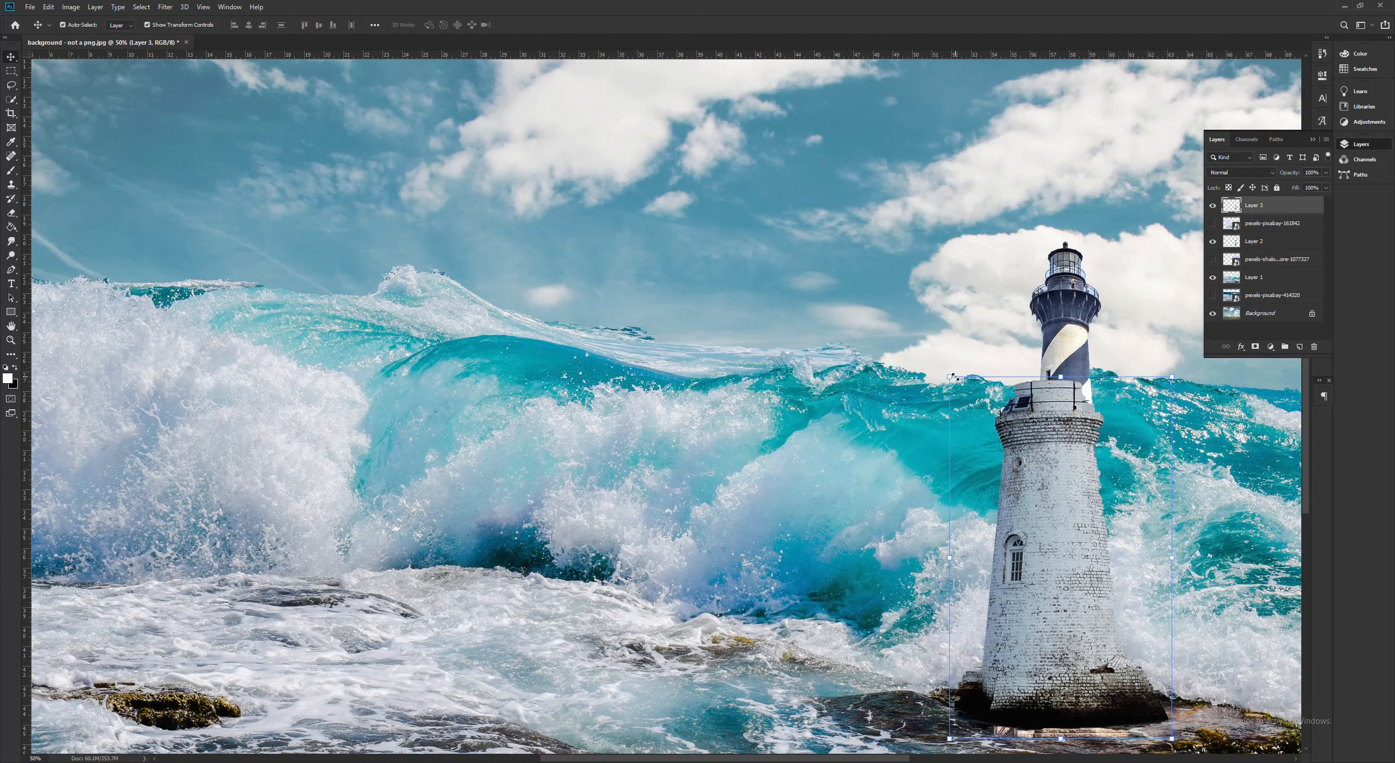
left_click_drag(953, 376, 936, 463)
left_click_drag(1063, 503, 977, 489)
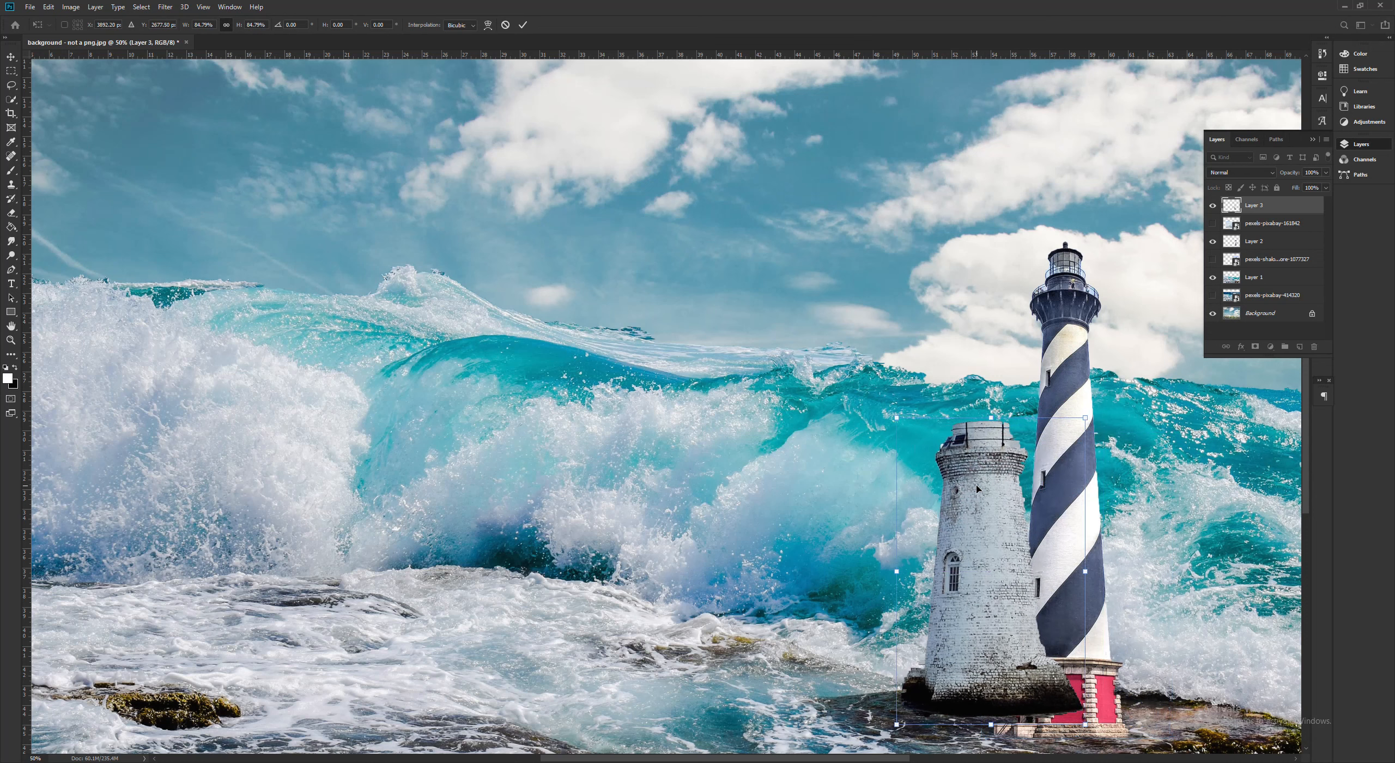
key("Return")
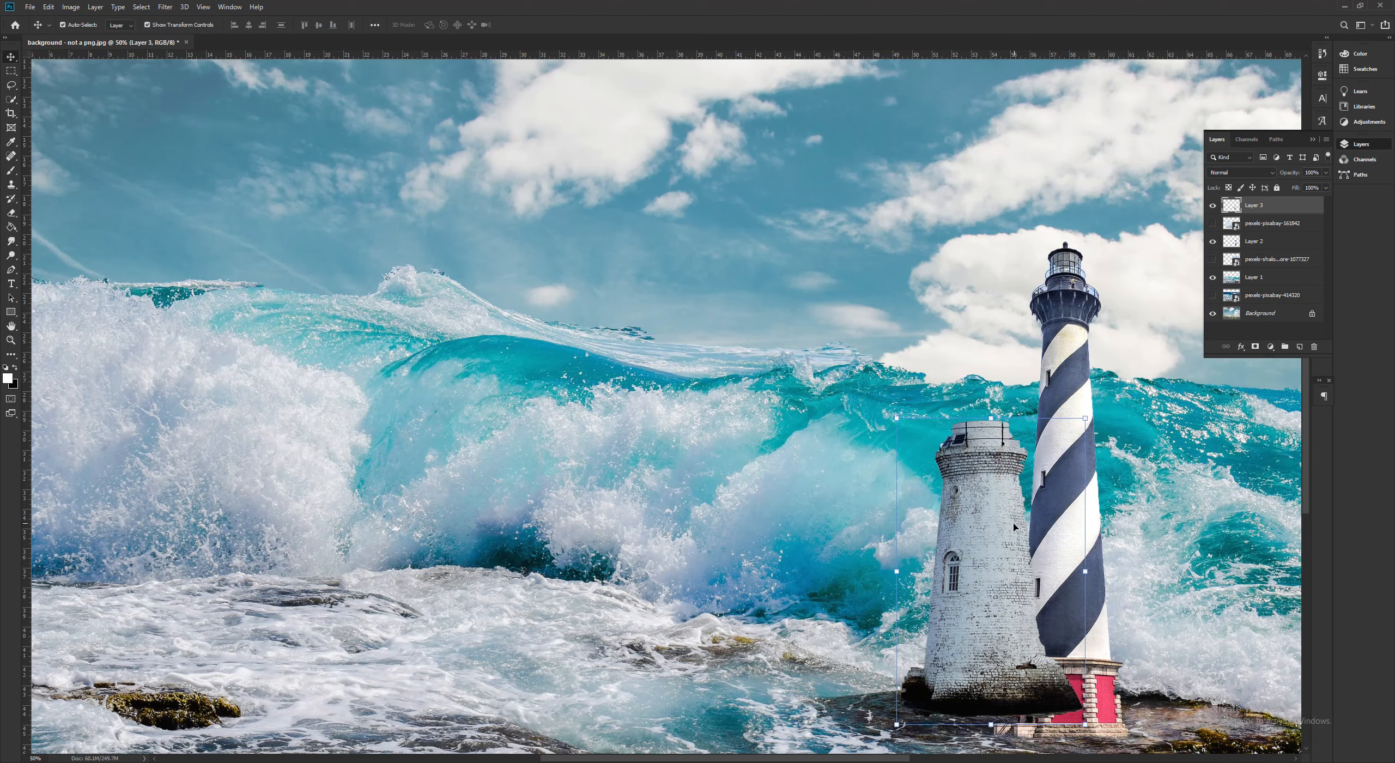
- Free-transform the white lighthouse cut-out and move it over the lower part of the striped lighthouse
left_click(1270, 224)
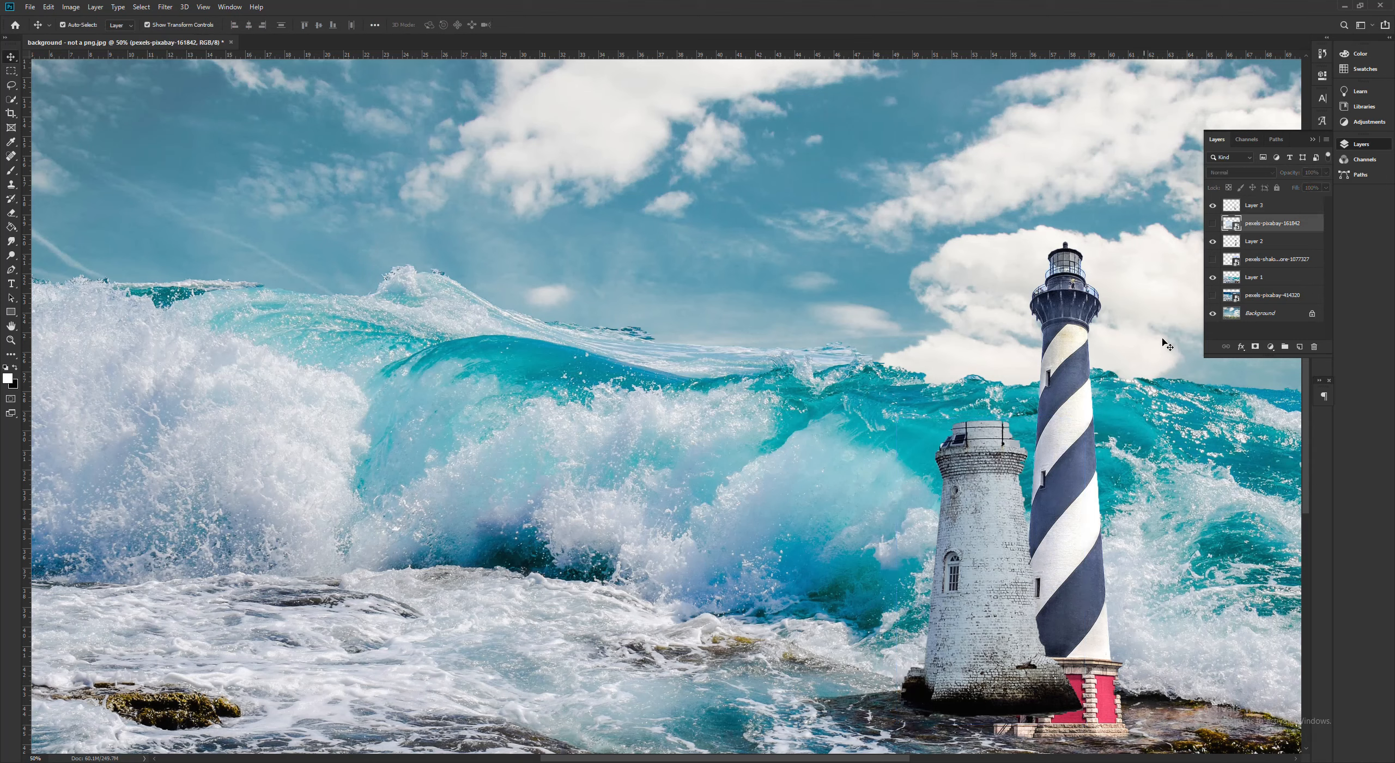
left_click(1242, 210)
key("ctrl+t")
left_click_drag(985, 519, 869, 386)
left_click_drag(1046, 349, 1029, 270)
key("ctrl+z")
left_click_drag(891, 363, 1029, 496)
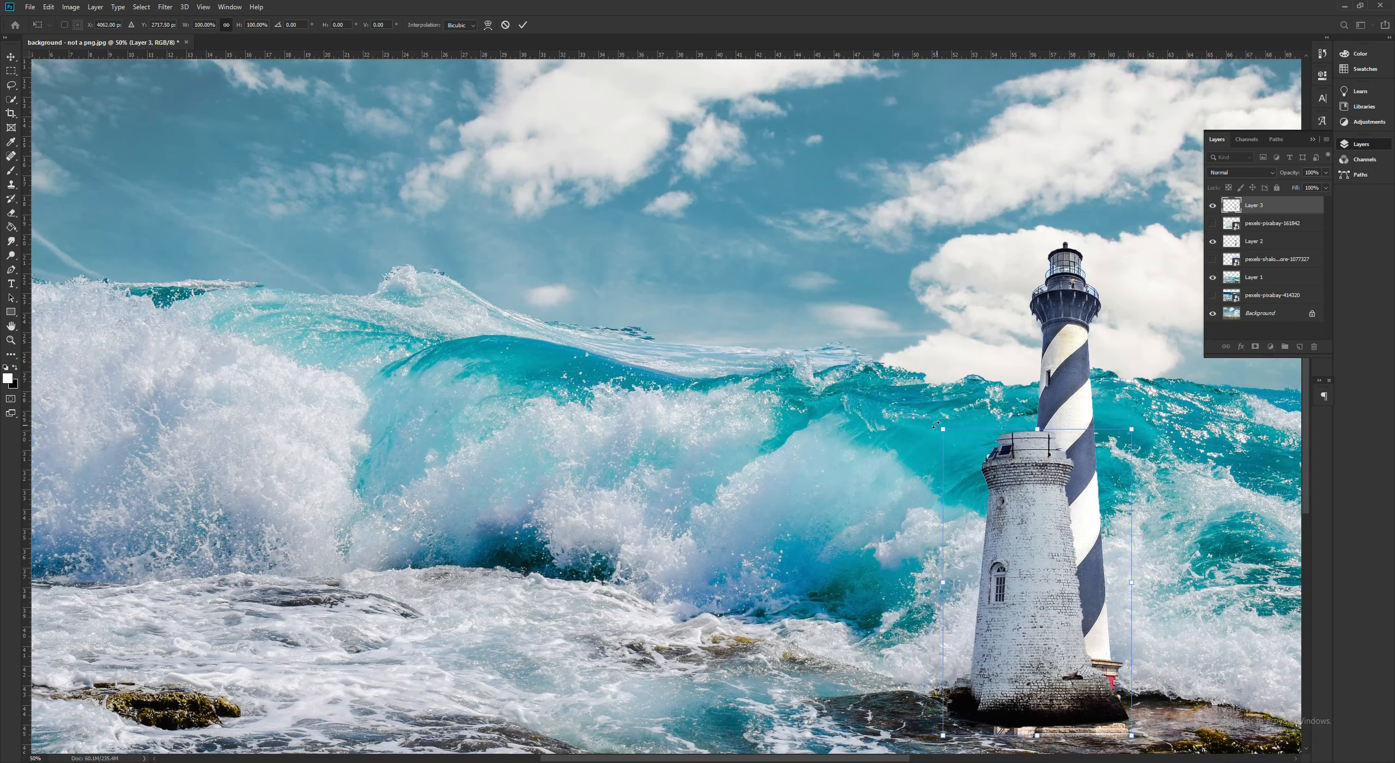
- Stretch the white lighthouse to 66.20% width and 162.11% height so it covers the striped lighthouse
left_click_drag(943, 429, 1008, 265)
mouse_move(1075, 392)
left_mouse_down()
mouse_move(1073, 380)
mouse_move(1075, 392)
left_mouse_up()
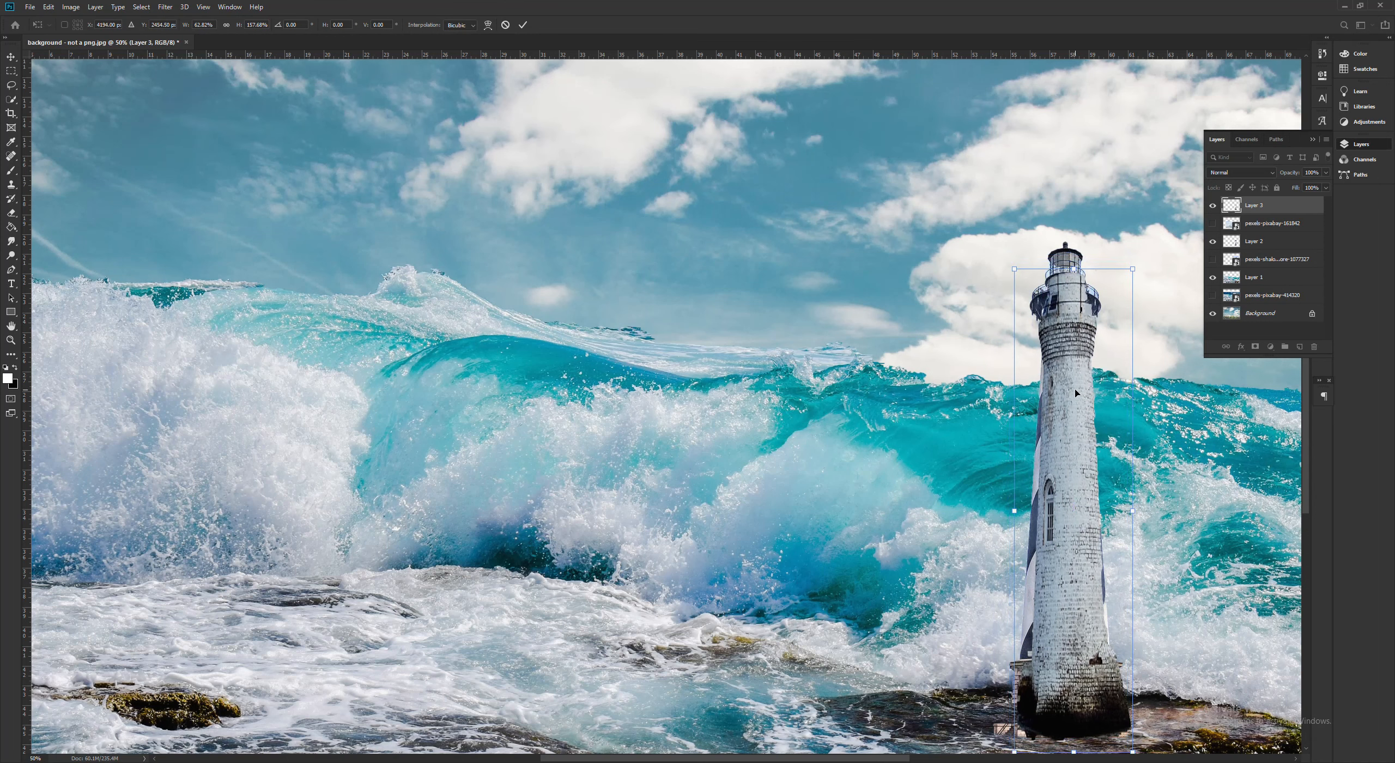
left_click_drag(1017, 271, 1010, 257)
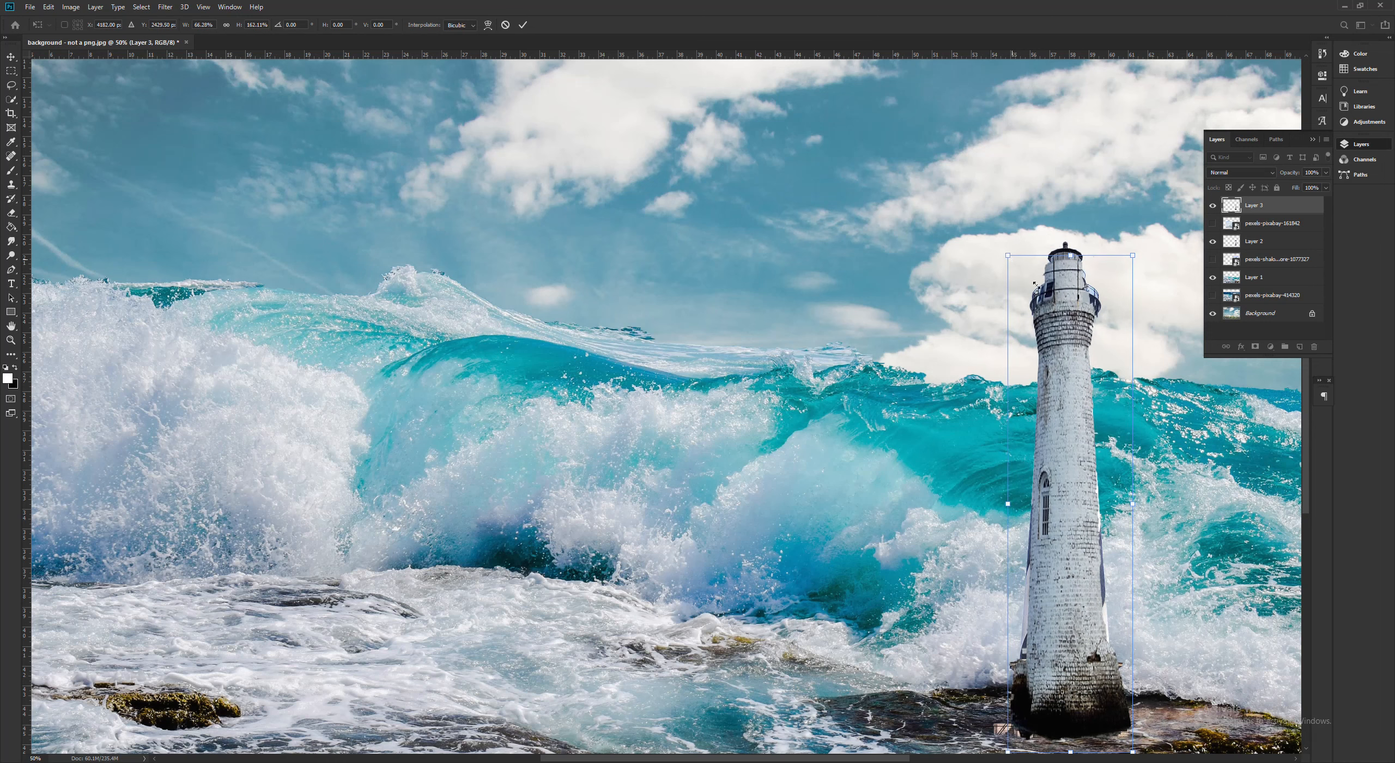
- Try the darkening and lightening blending modes, from Darken through Screen, on the white lighthouse layer
left_click(1243, 172)
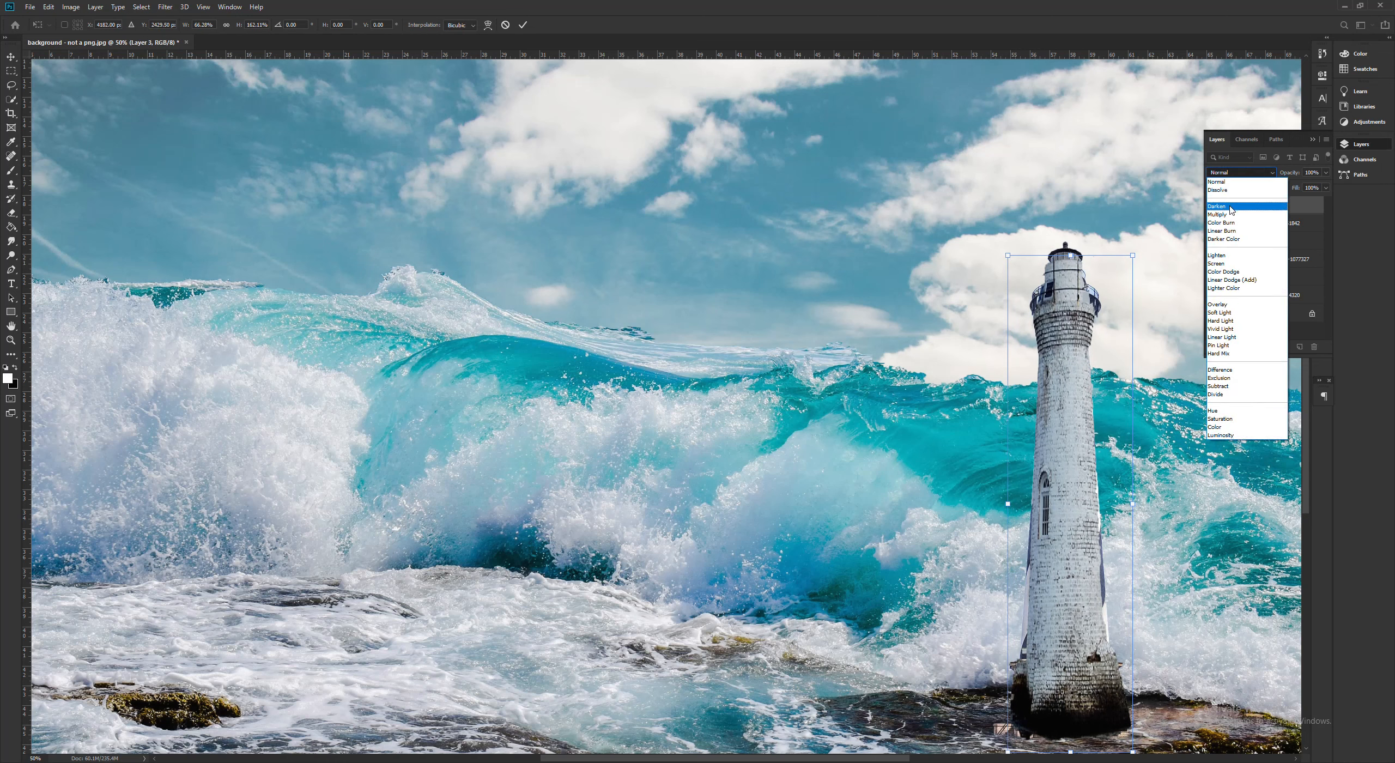
left_click(1231, 210)
key("Down")
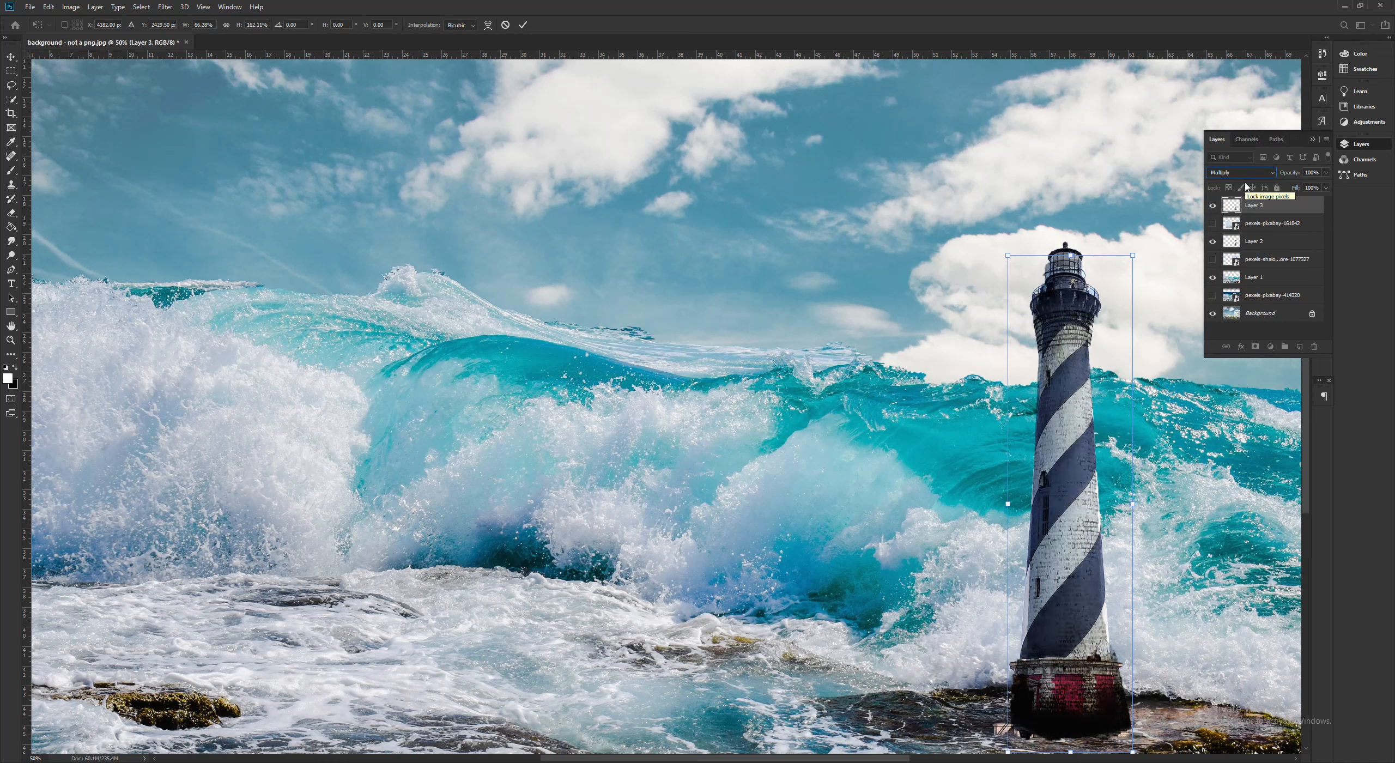
key("Down")
key("Down")
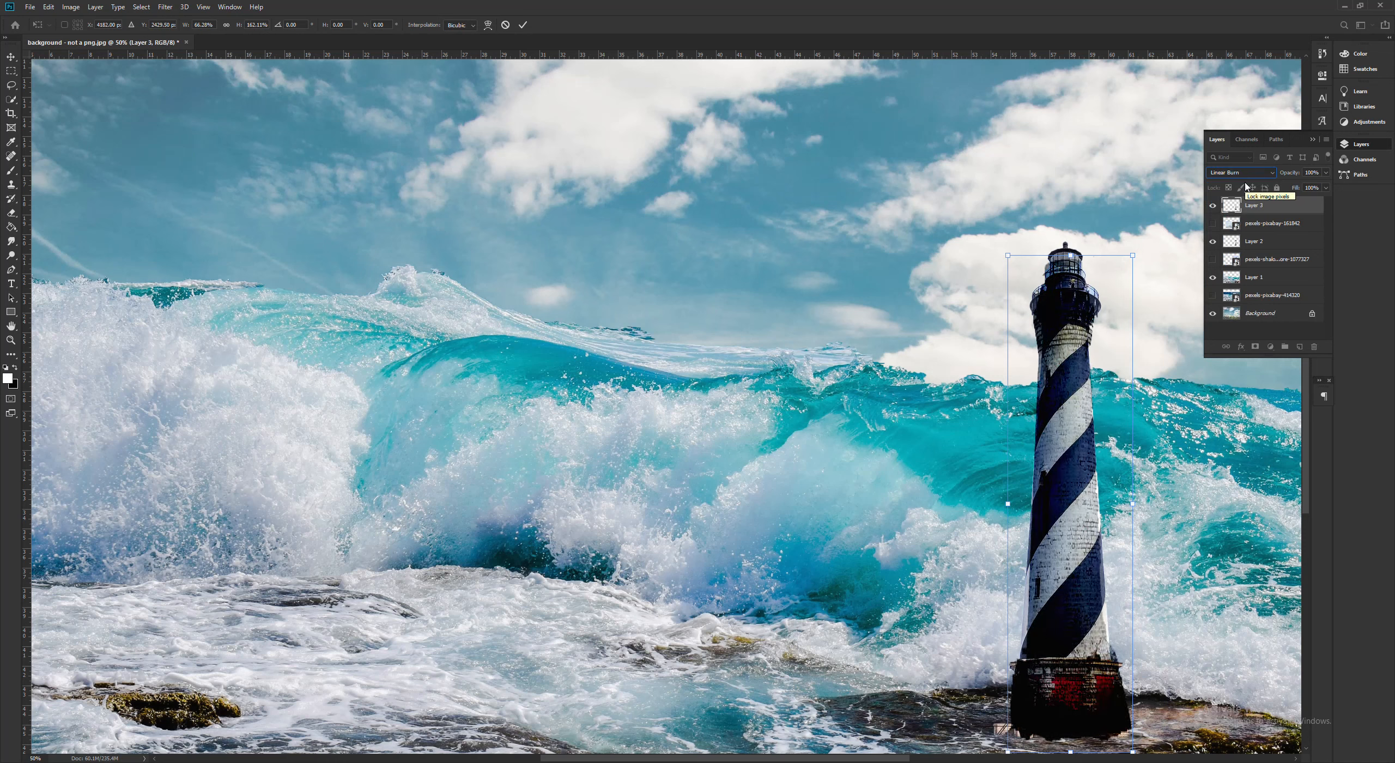
key("Down")
key("Down")
- Try the contrast blending modes, from Overlay through Pin Light, on the white lighthouse layer
key("Down")
key("Down")
key("Down")
key("Down")
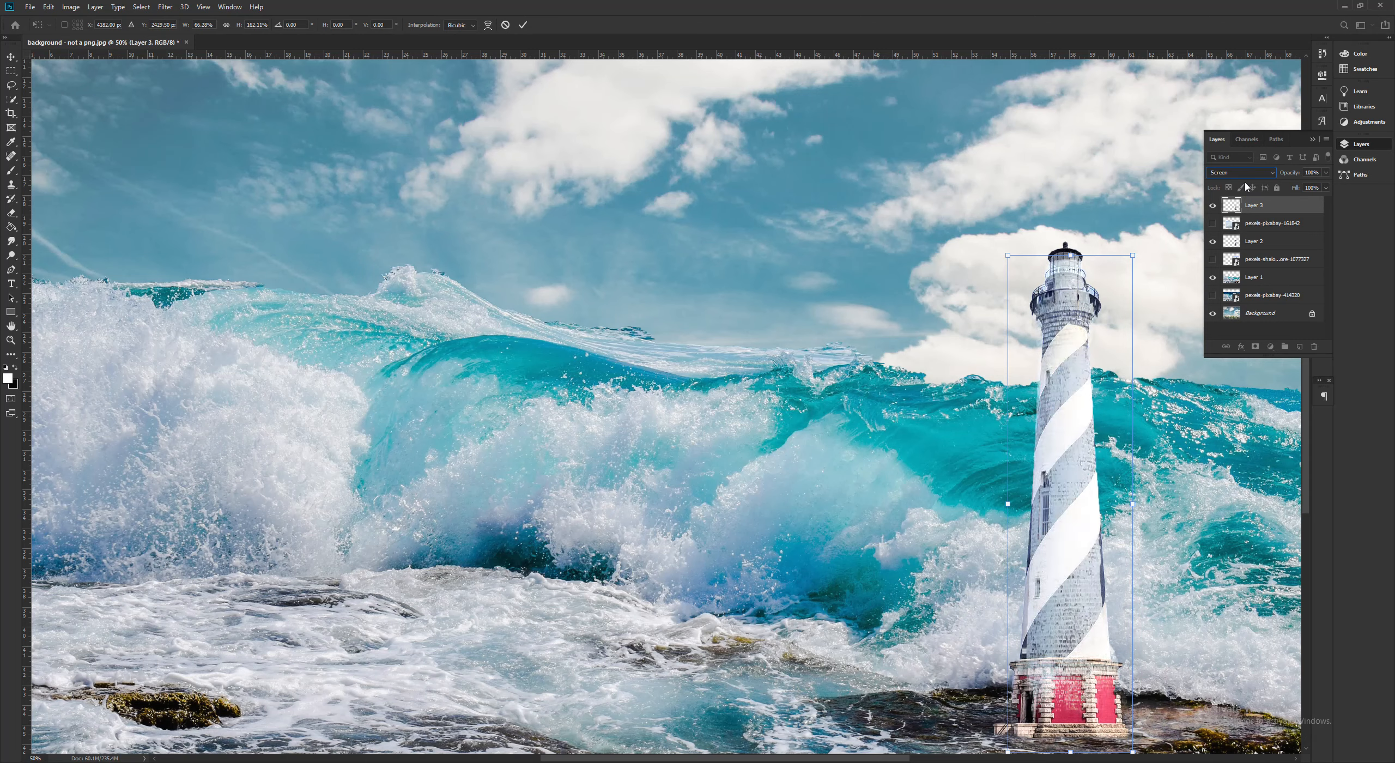
key("Down")
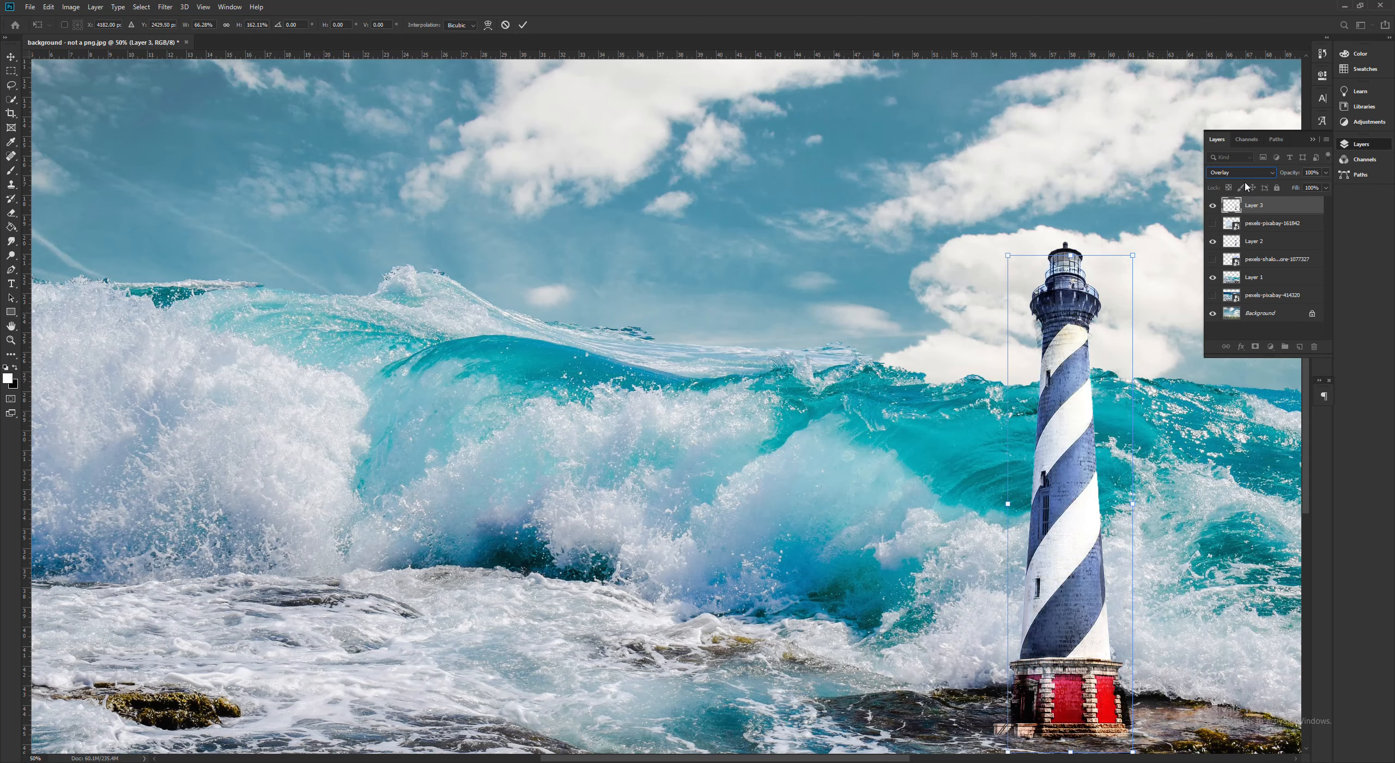
key("Down")
key("Down")
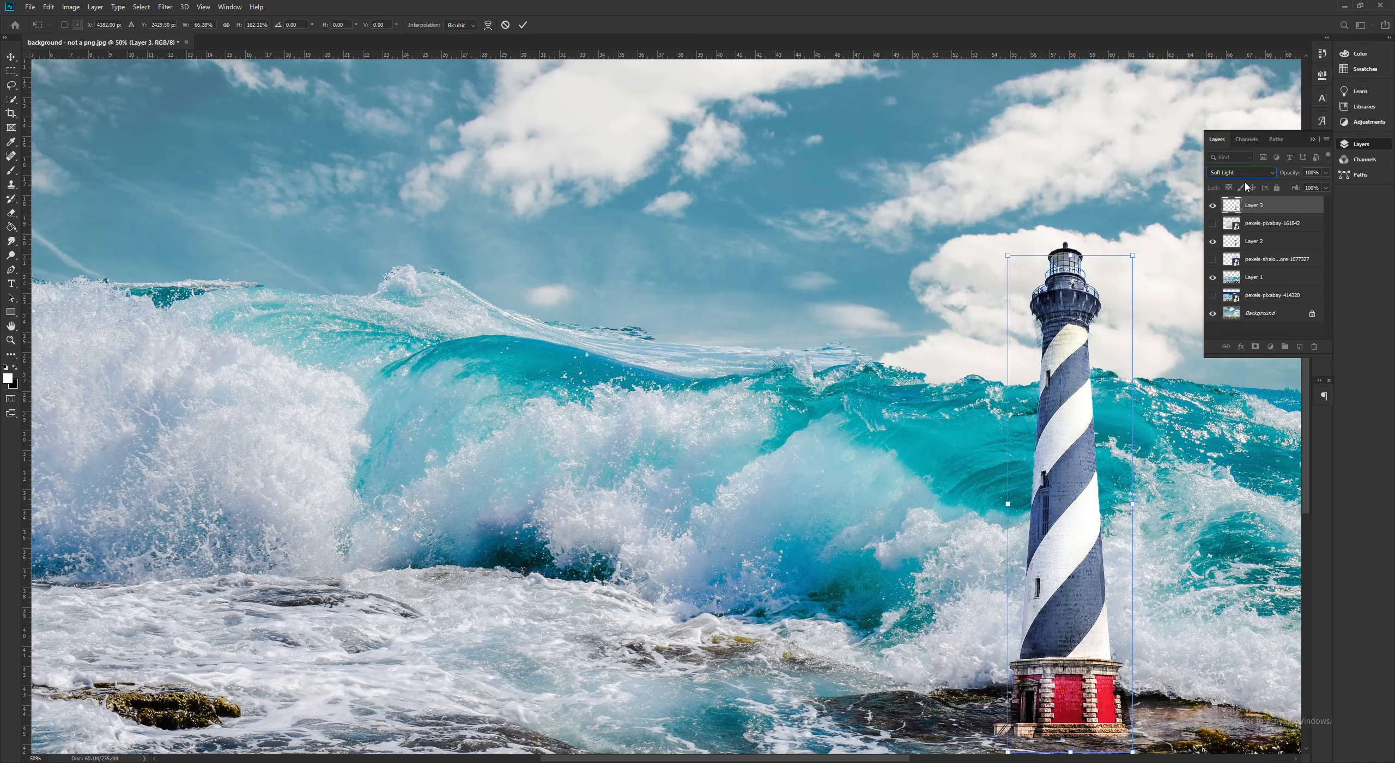
key("Down")
key("Down")
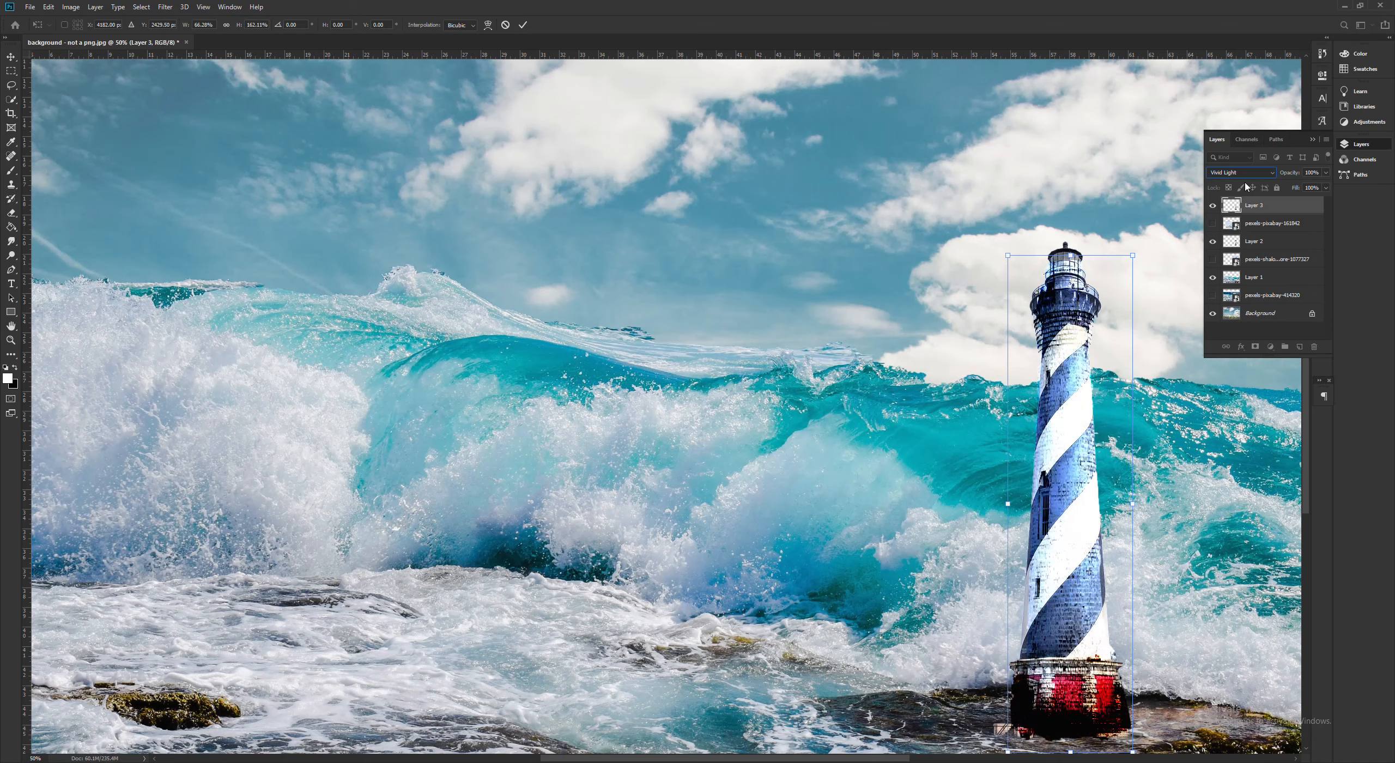
key("Down")
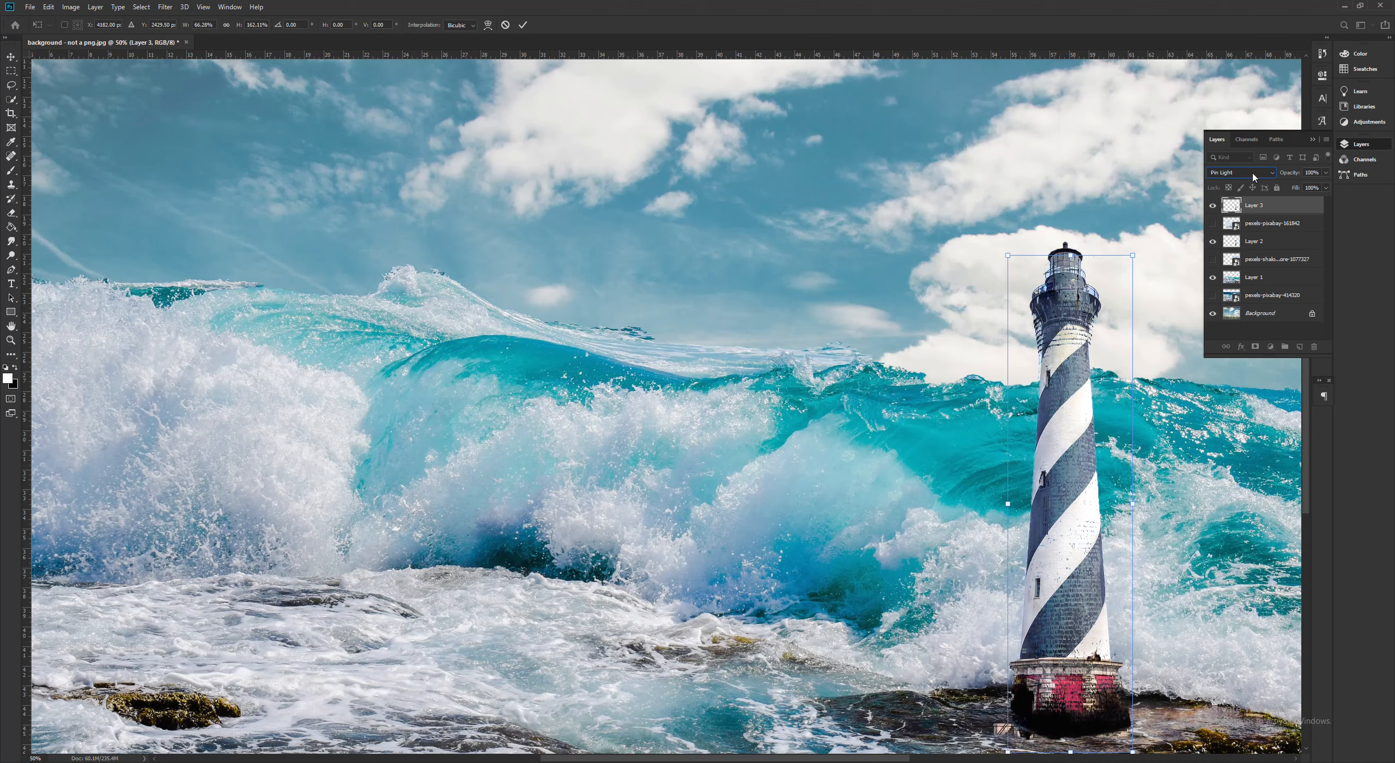
- Try the Difference, Exclusion, Subtract and Divide blending modes on the white lighthouse layer
left_click(1253, 174)
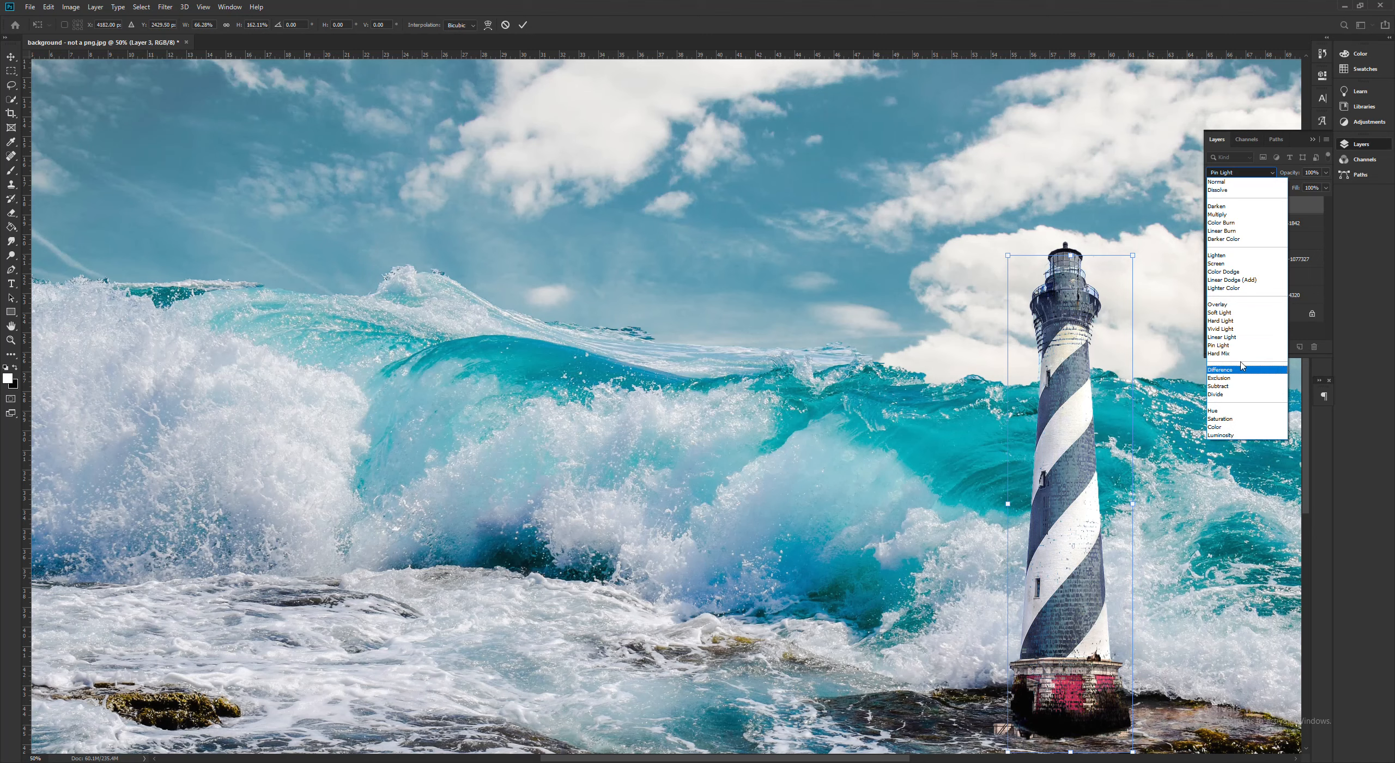
left_click(1221, 371)
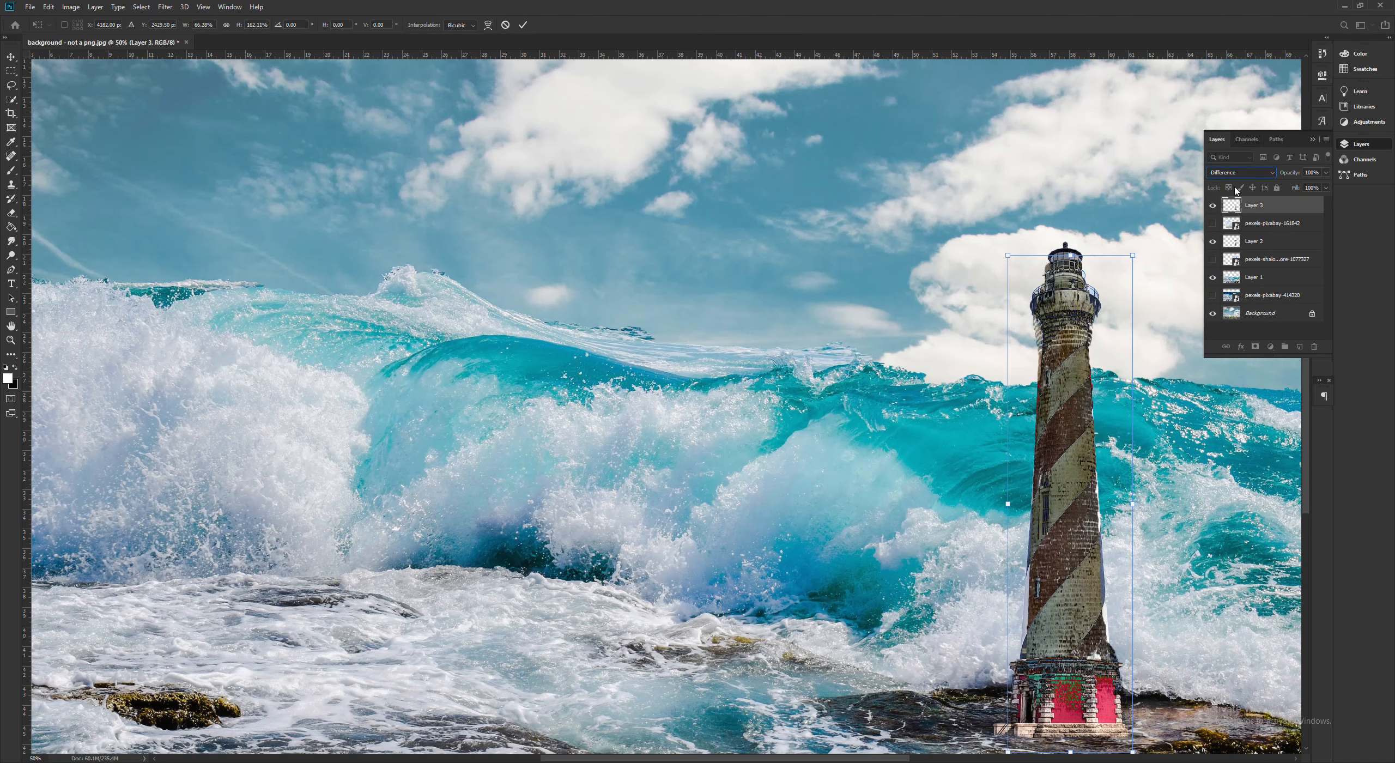
left_click(1236, 172)
left_click(1224, 379)
left_click(1236, 173)
left_click(1224, 388)
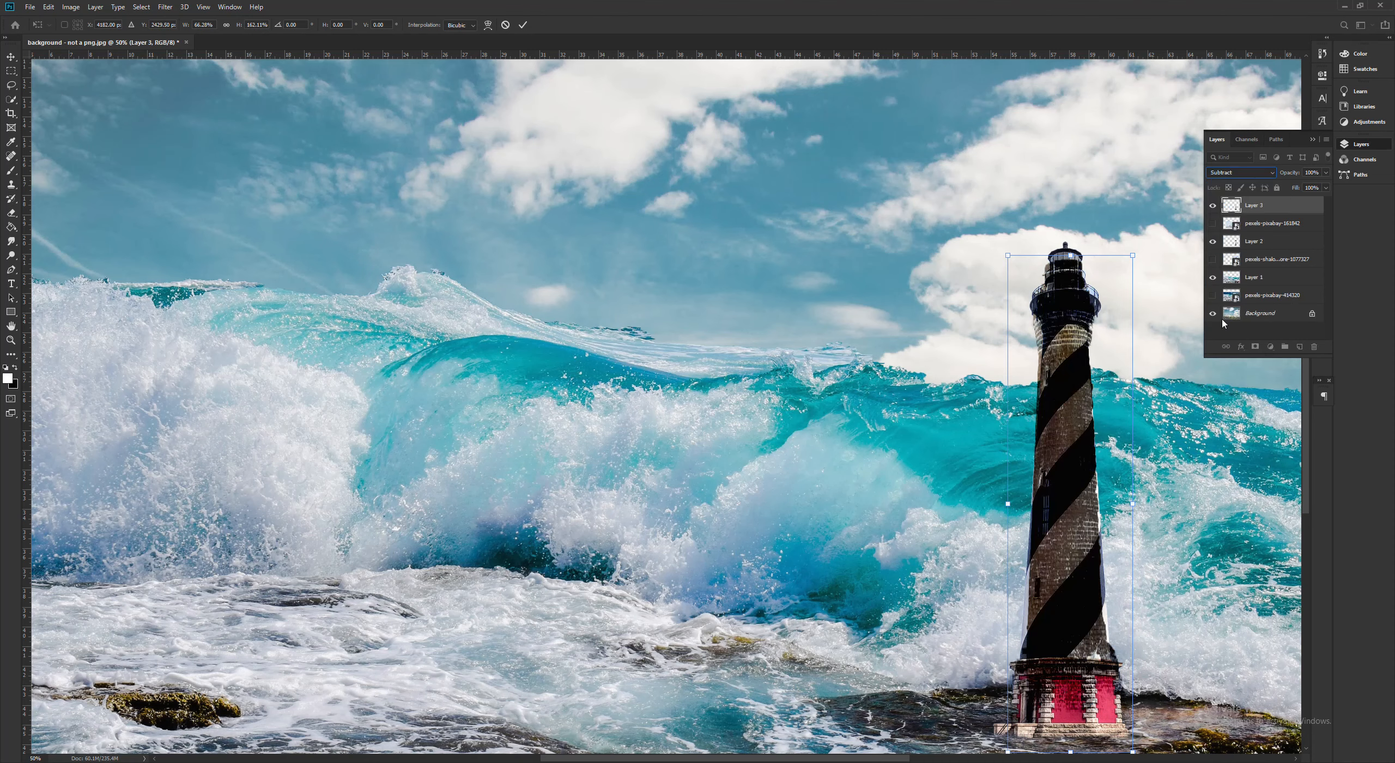
left_click(1243, 174)
left_click(1224, 396)
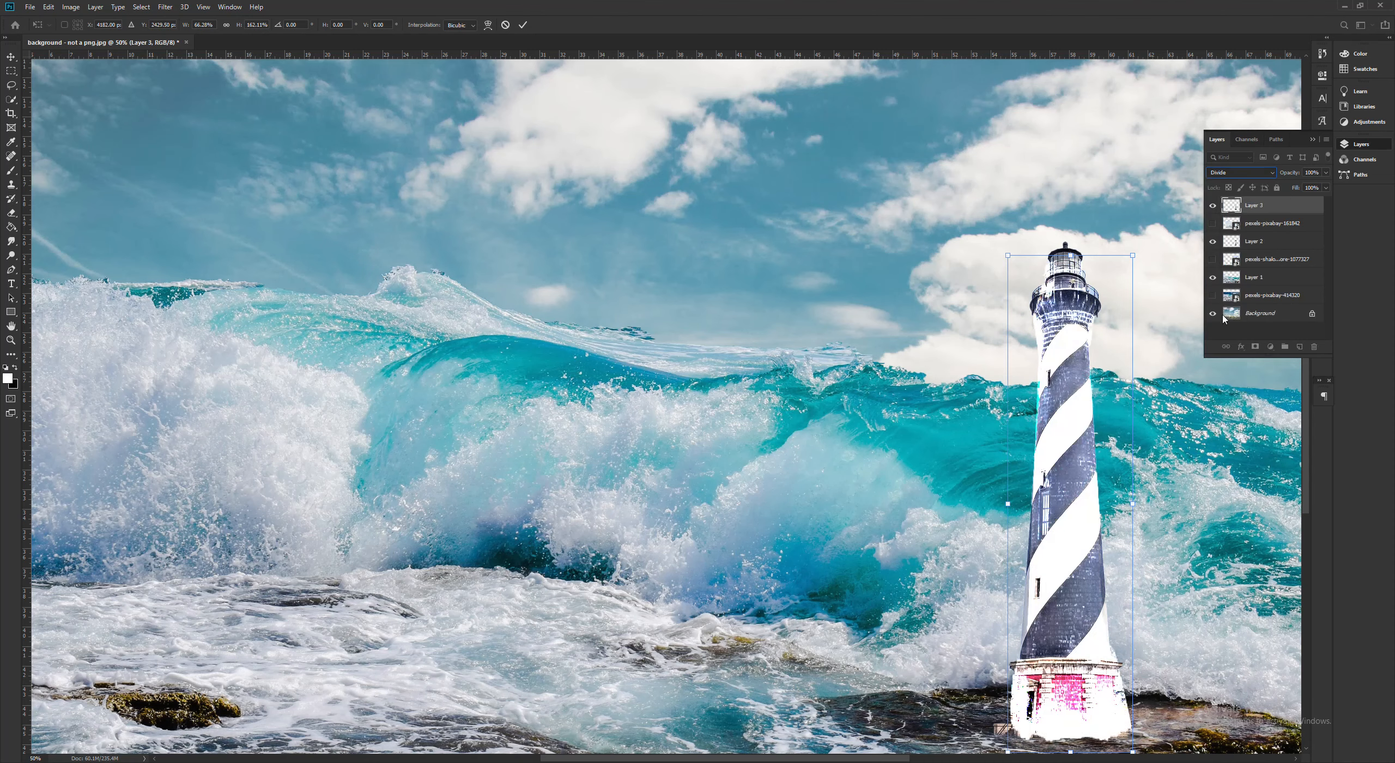
- Try the Hue, Saturation, Color and Luminosity blending modes on the white lighthouse layer
left_click(1246, 179)
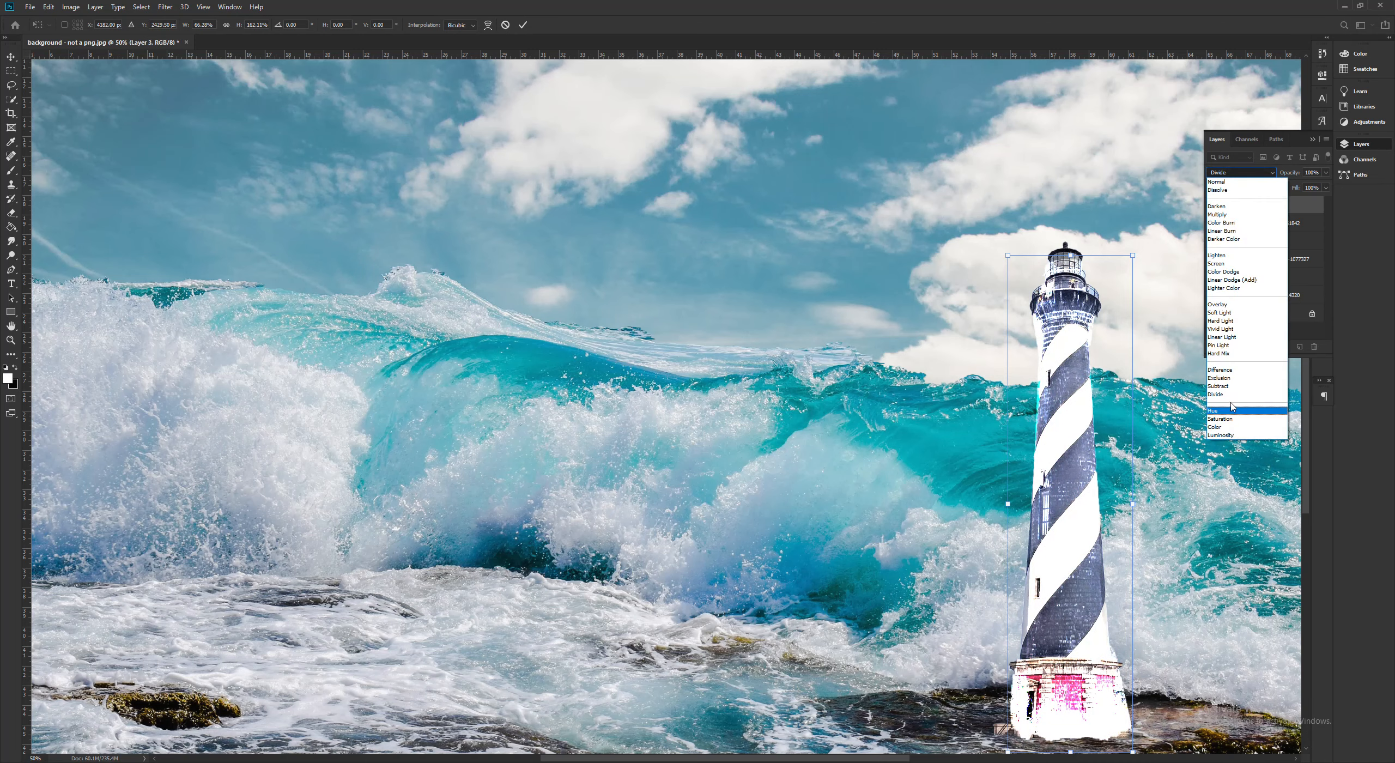
left_click(1229, 411)
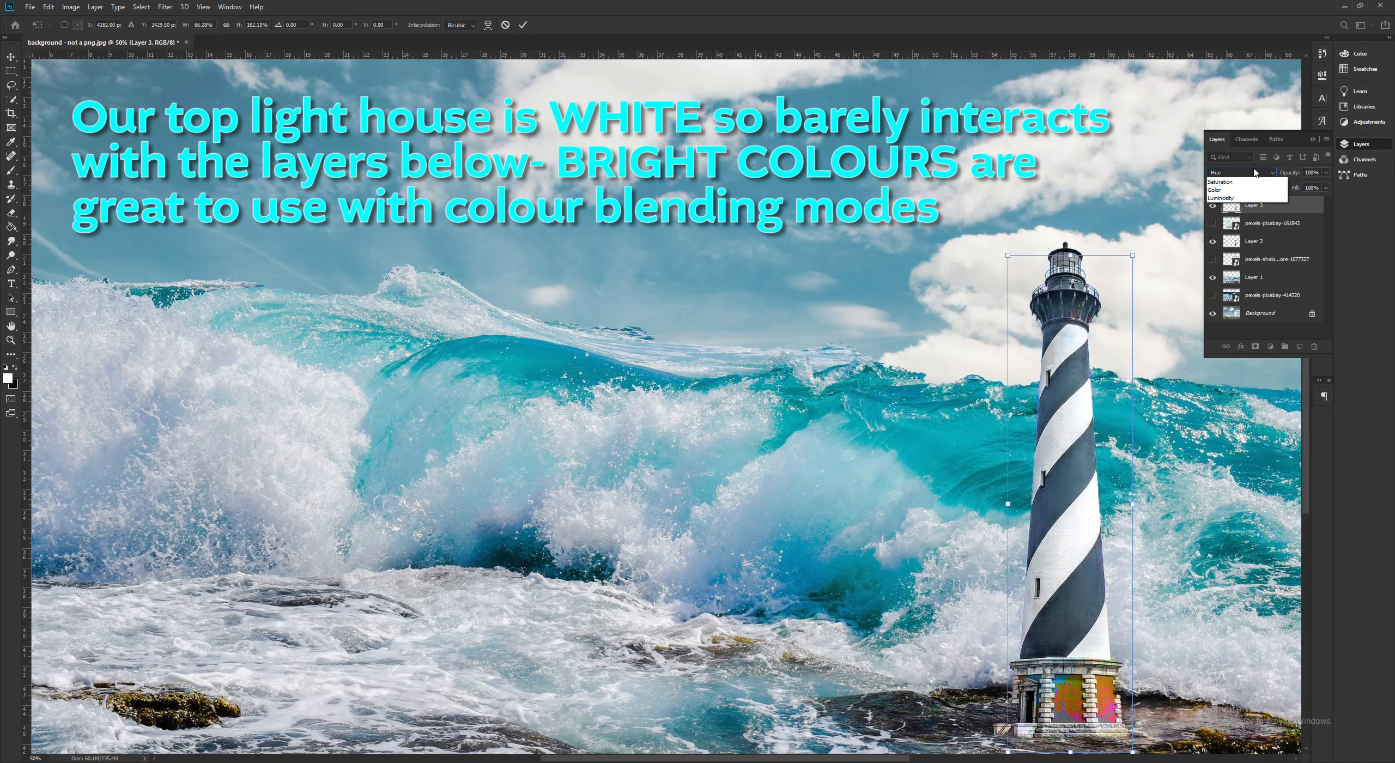
left_click(1242, 173)
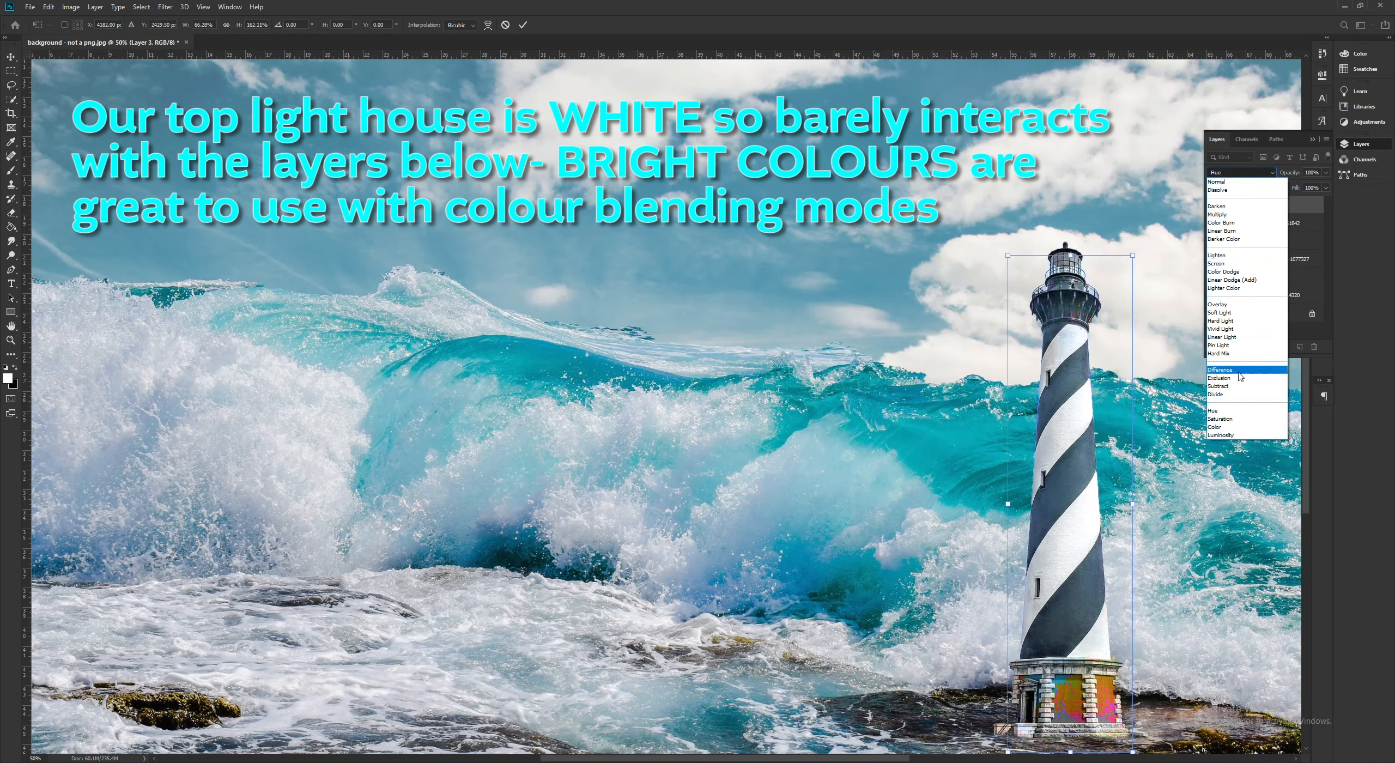
left_click(1230, 420)
left_click(1245, 175)
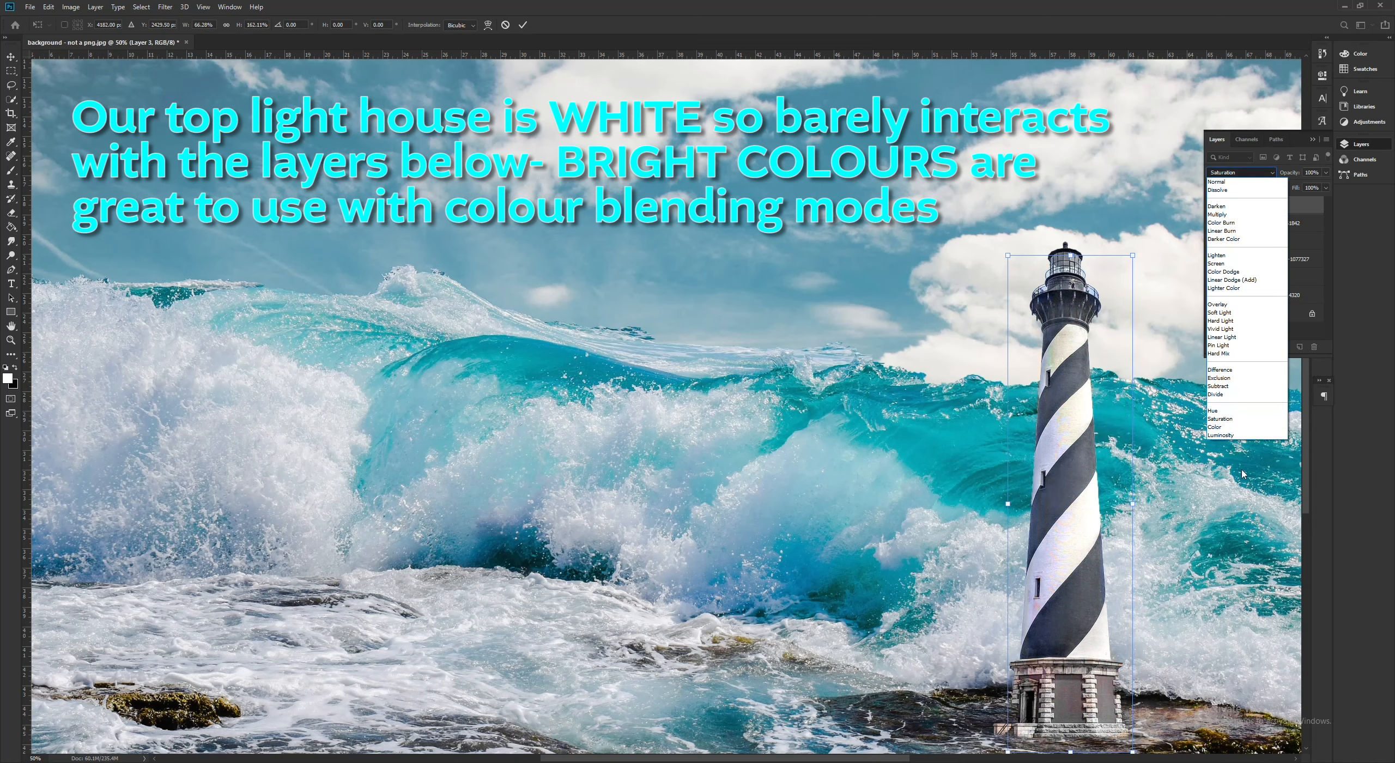
left_click(1232, 427)
left_click(1245, 175)
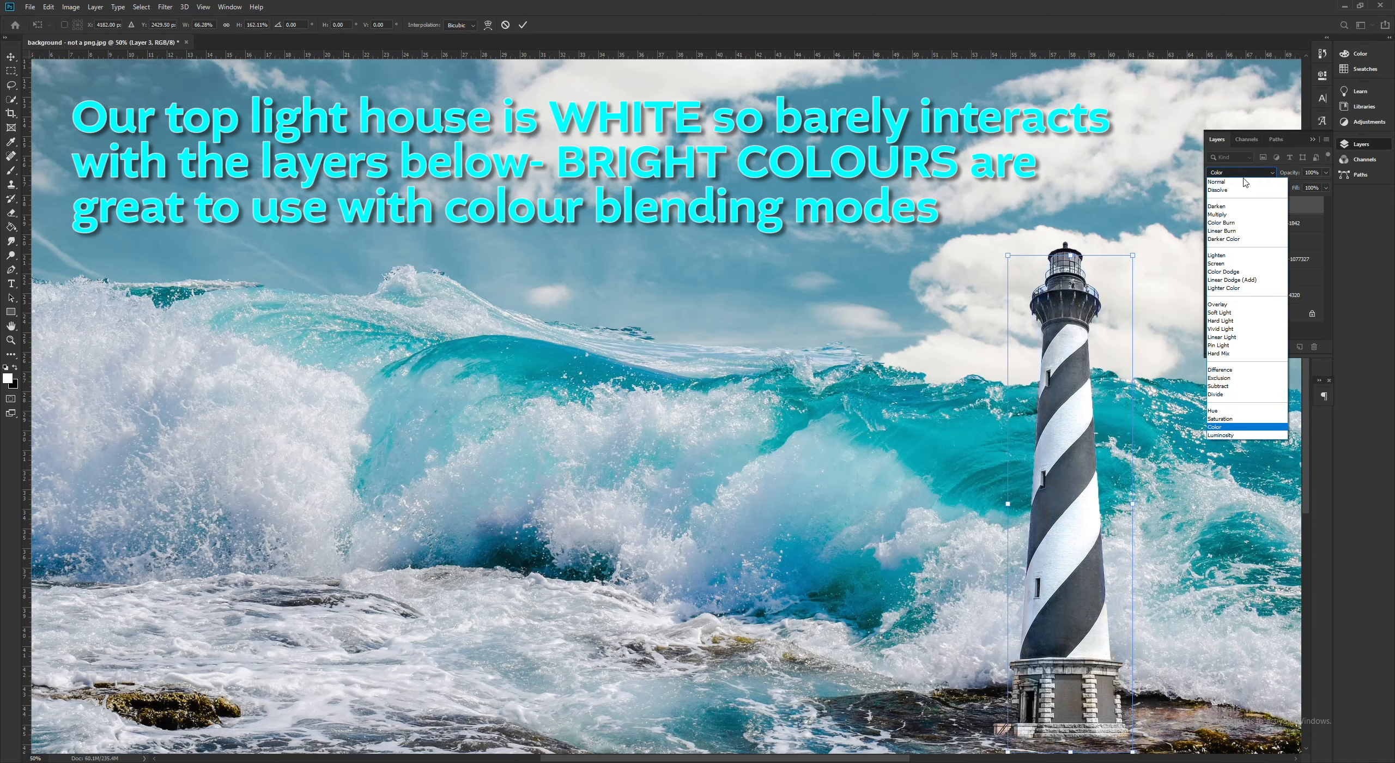
left_click(1228, 435)
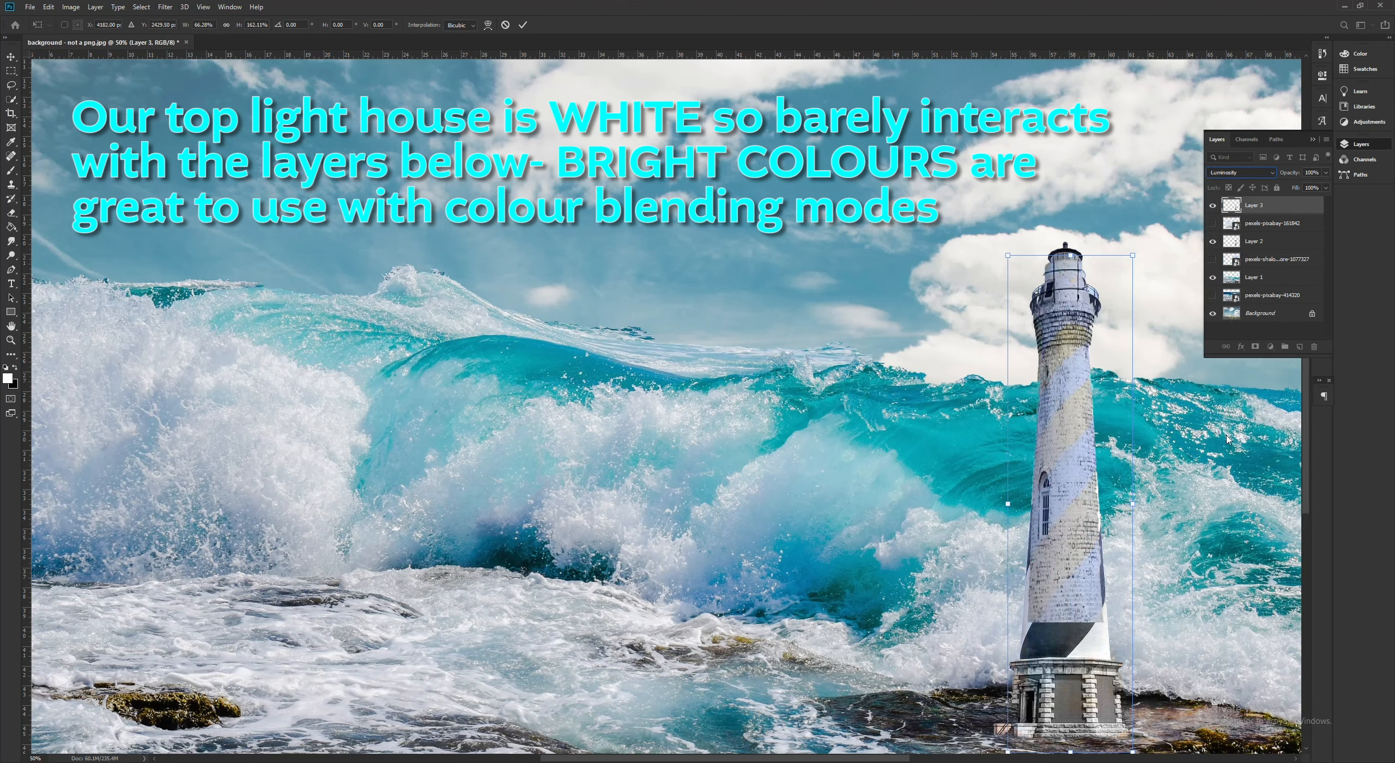
- Compare Multiply with Color Burn, set the white lighthouse layer to Multiply, and commit its transform
left_click(1240, 175)
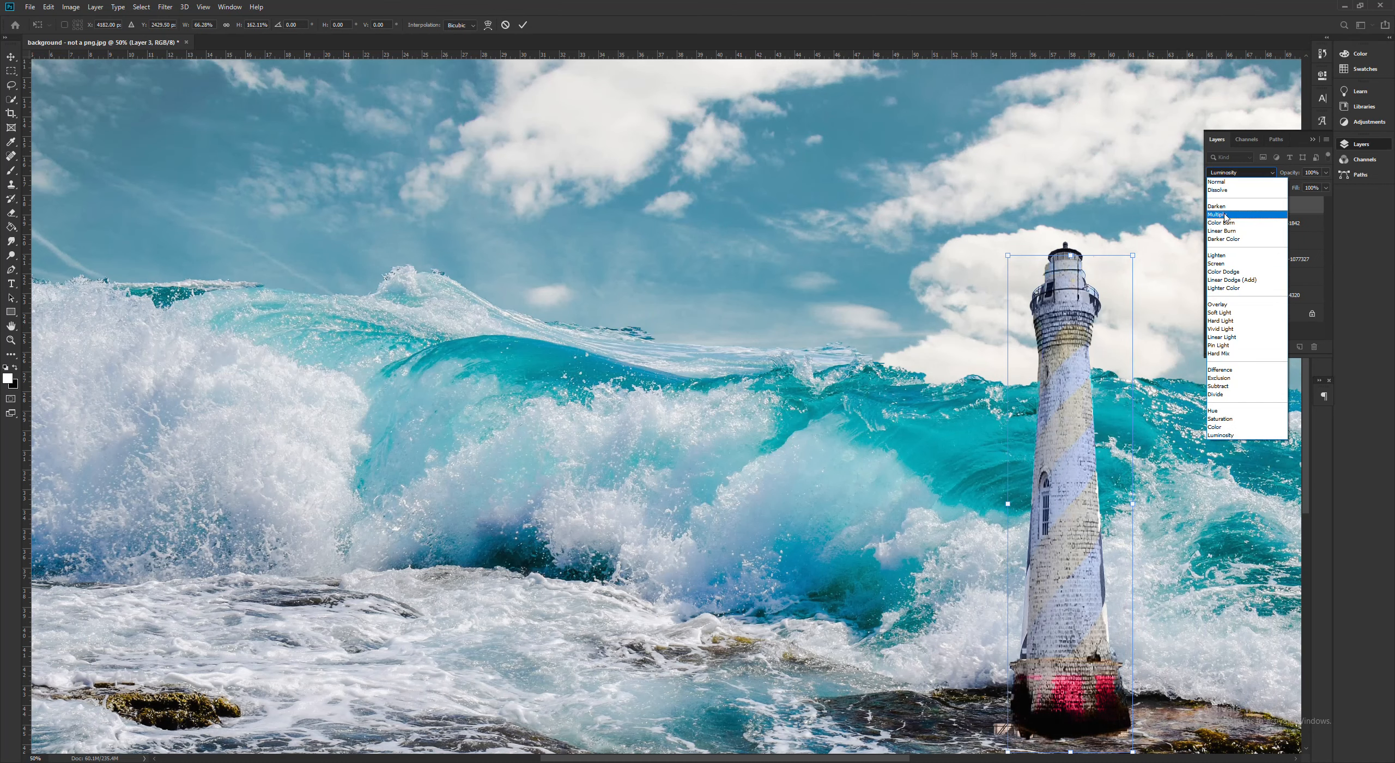
left_click(1225, 214)
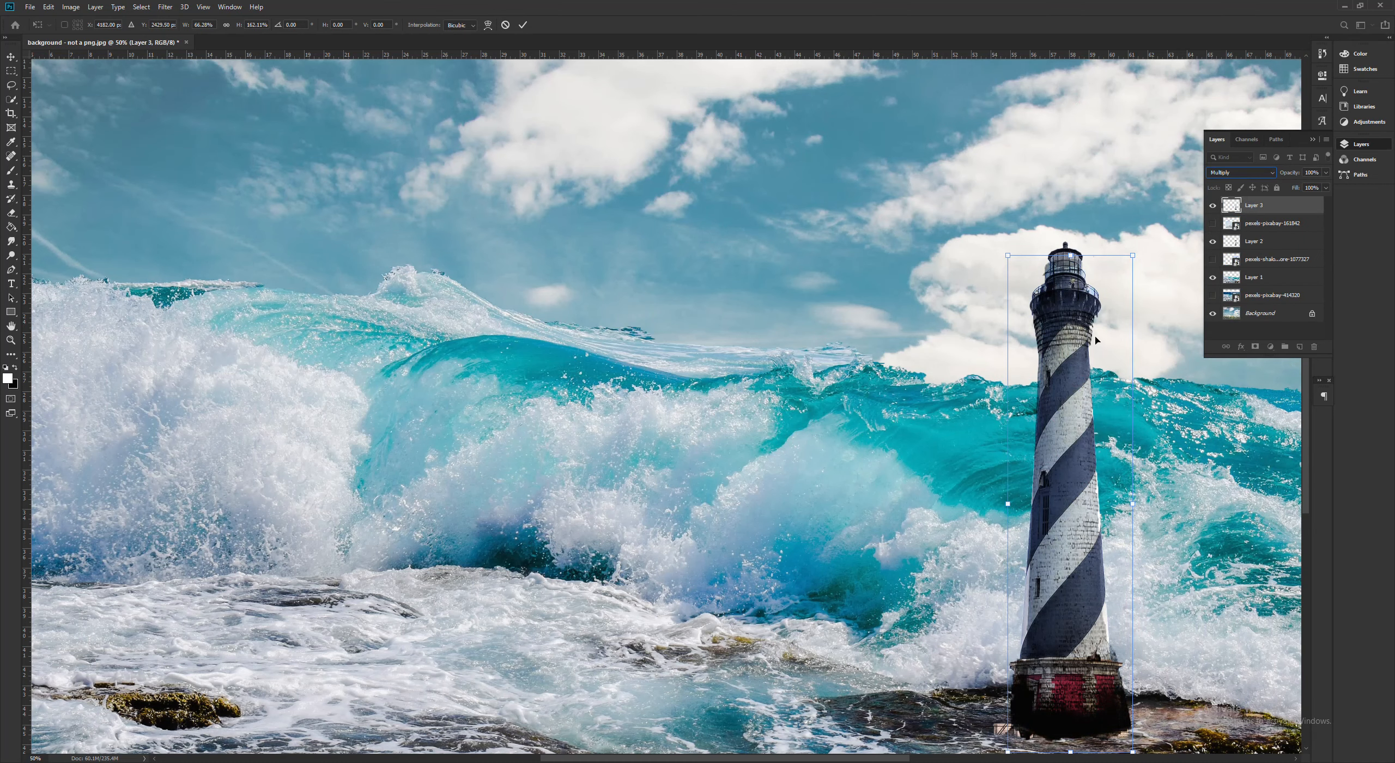
key("Down")
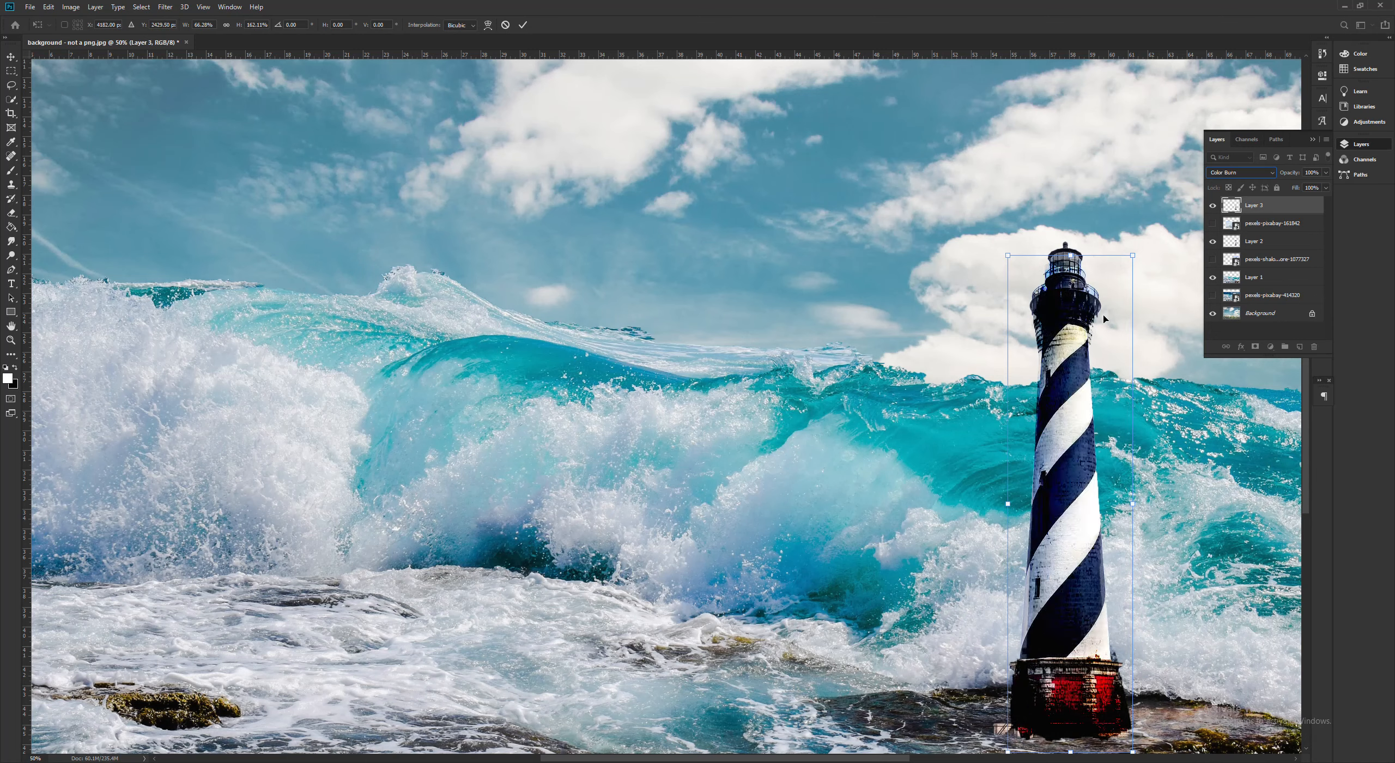
left_click(1270, 174)
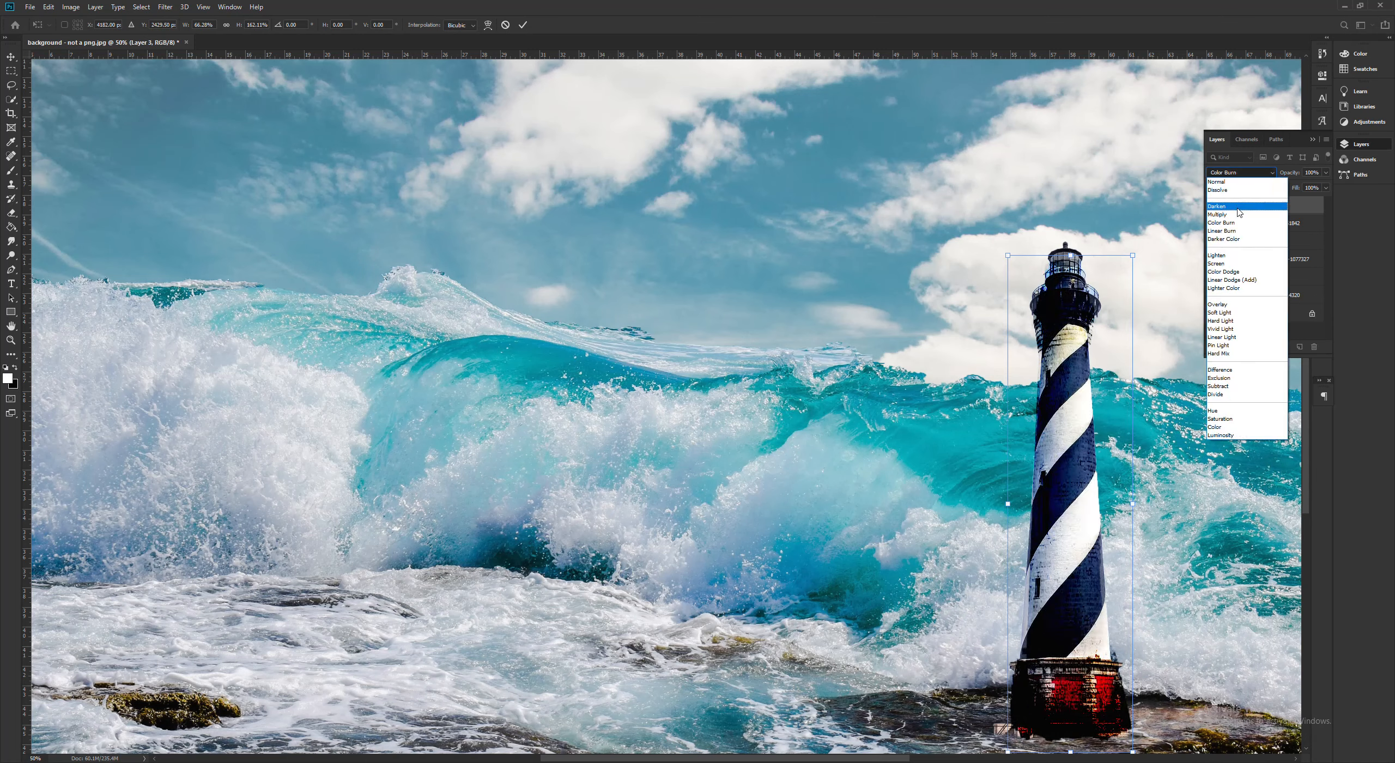
left_click(1233, 214)
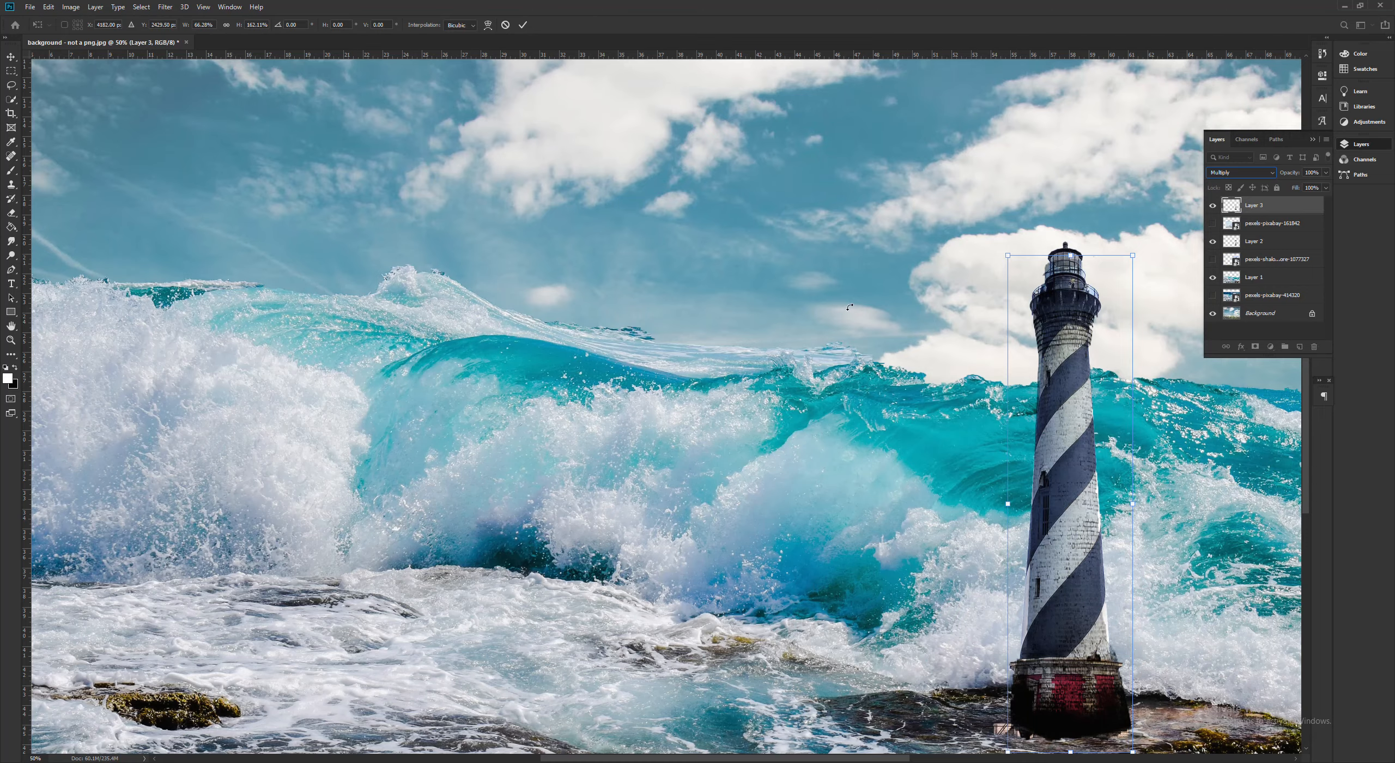
key("ctrl+minus")
key("ctrl+minus")
left_click(165, 250)
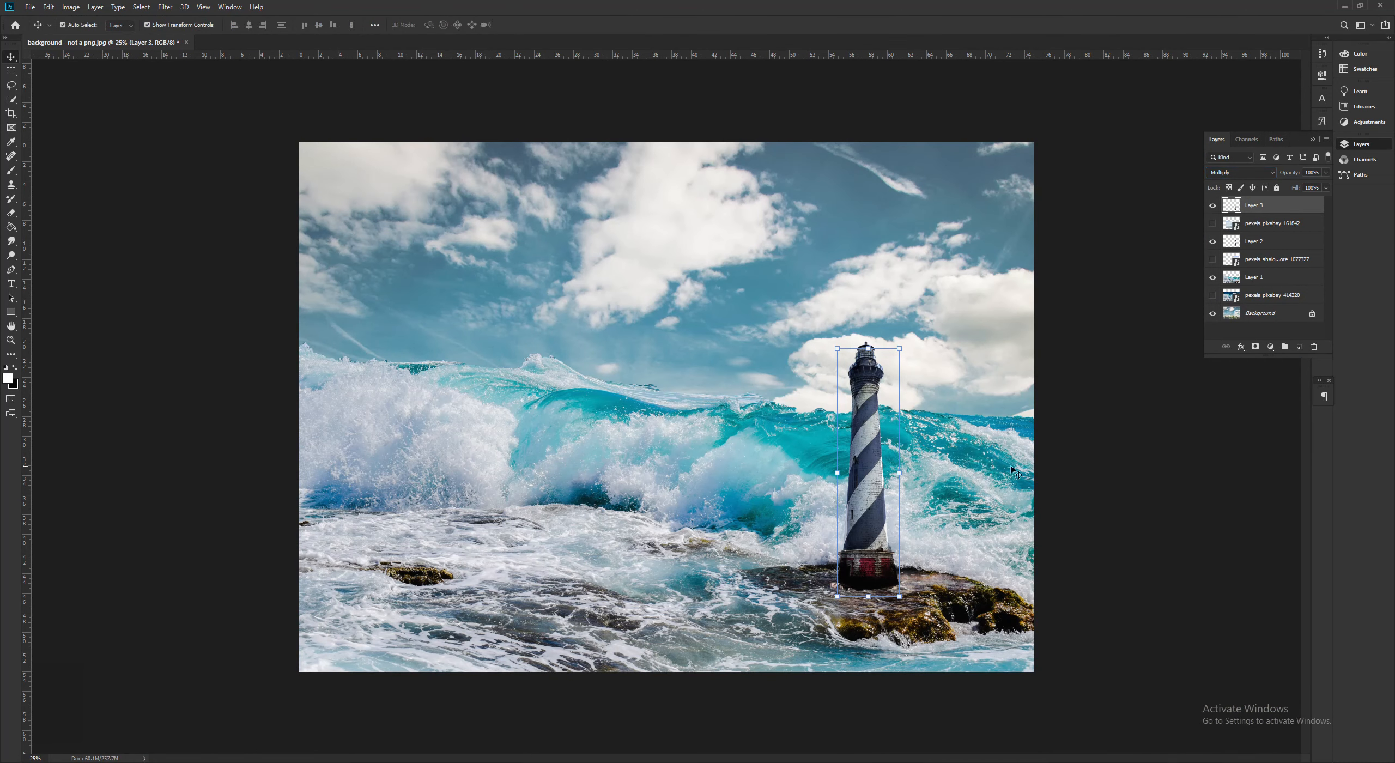
left_click(1178, 441)
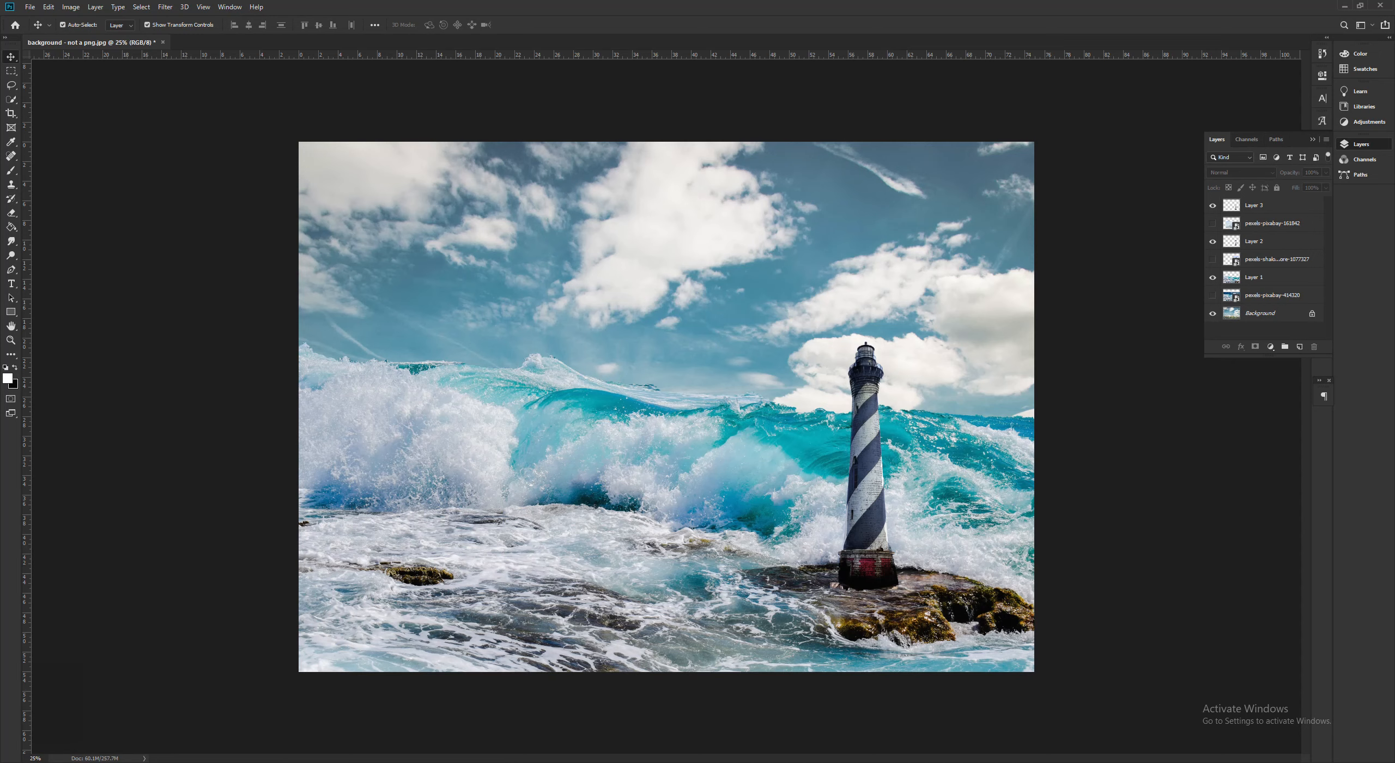
- Place the red-and-white lighthouse photo in the collage and move it over the waves in the lower-left corner
left_click(302, 745)
left_click_drag(1236, 303, 631, 331)
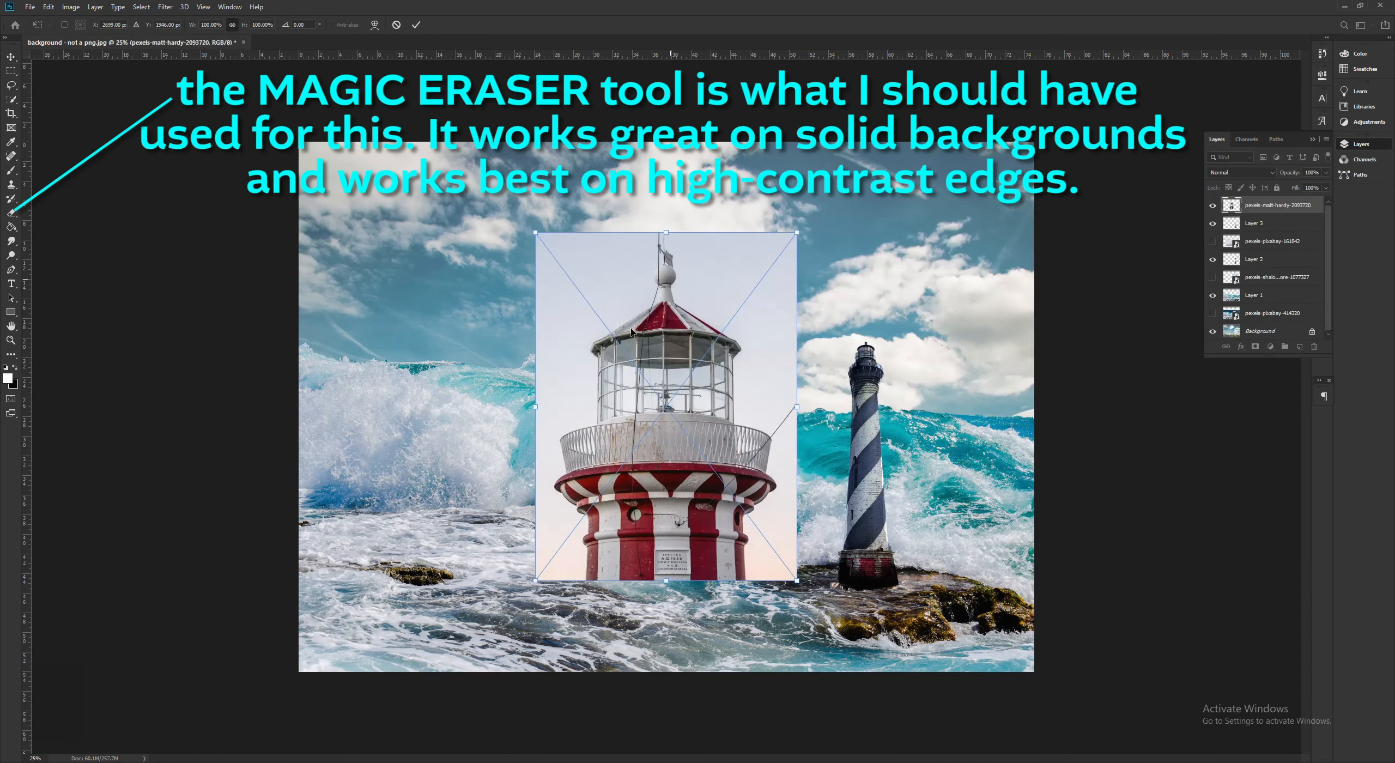
left_click_drag(669, 440, 454, 523)
- Select the red-and-white lighthouse in its placed photo with the Quick Selection tool, leaving out the pale sky
left_click(12, 100)
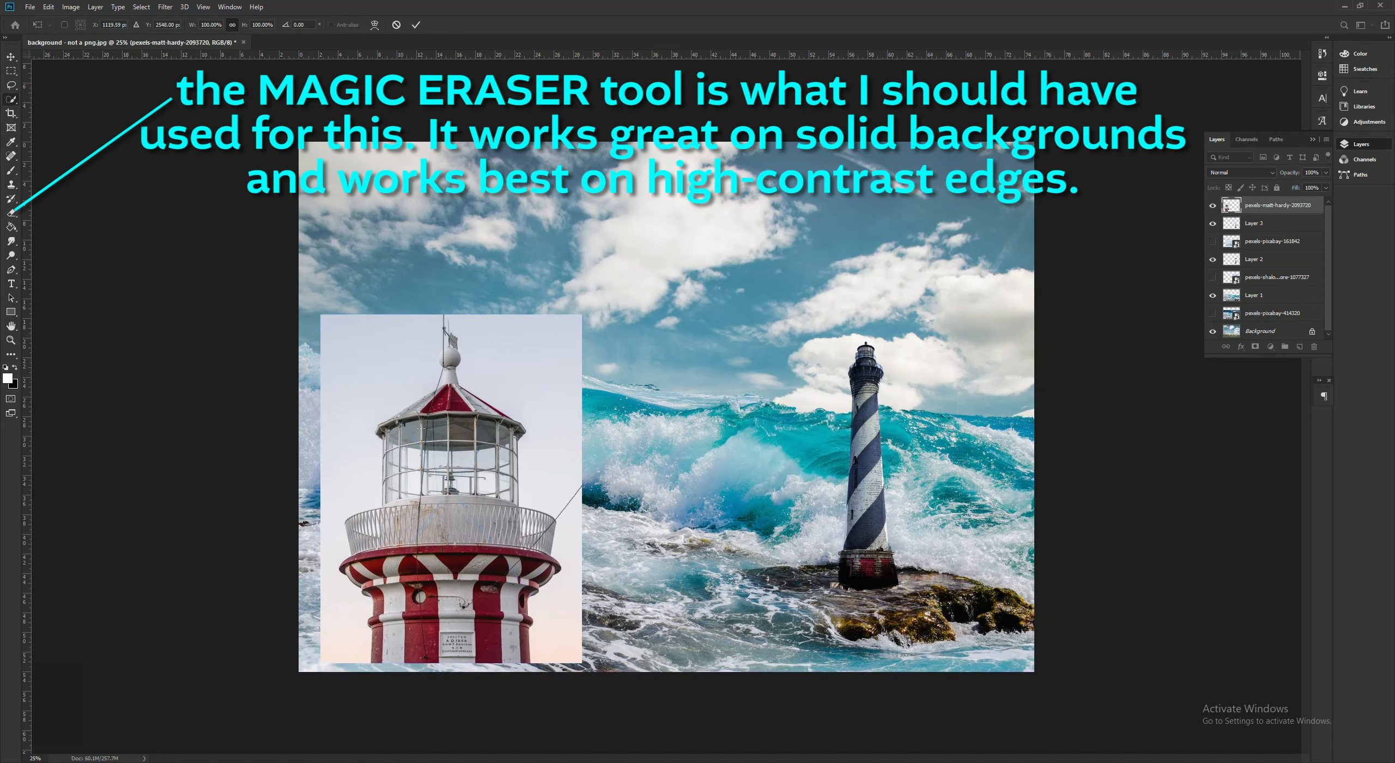
mouse_move(446, 395)
left_mouse_down()
mouse_move(439, 353)
mouse_move(490, 436)
mouse_move(487, 491)
mouse_move(423, 436)
mouse_move(401, 491)
mouse_move(388, 468)
mouse_move(393, 523)
mouse_move(545, 523)
mouse_move(377, 570)
mouse_move(401, 599)
left_mouse_up()
mouse_move(501, 560)
left_mouse_down()
mouse_move(559, 568)
mouse_move(510, 606)
mouse_move(513, 646)
mouse_move(522, 601)
mouse_move(502, 561)
mouse_move(469, 586)
left_mouse_up()
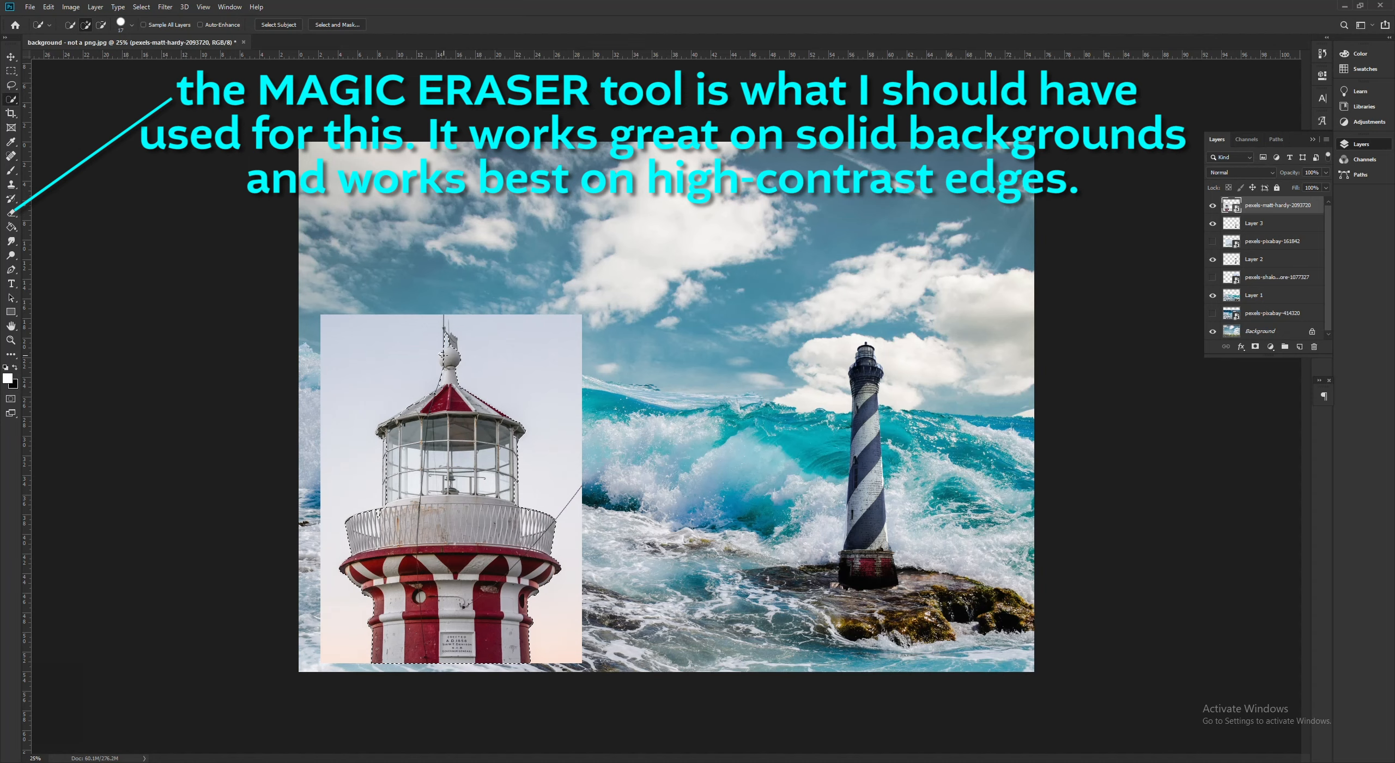
- Refine the selection around the weather vane and ball on top of the lighthouse, adding missed parts and subtracting stray sky
key("ctrl+plus")
key("ctrl+plus")
key("ctrl+plus")
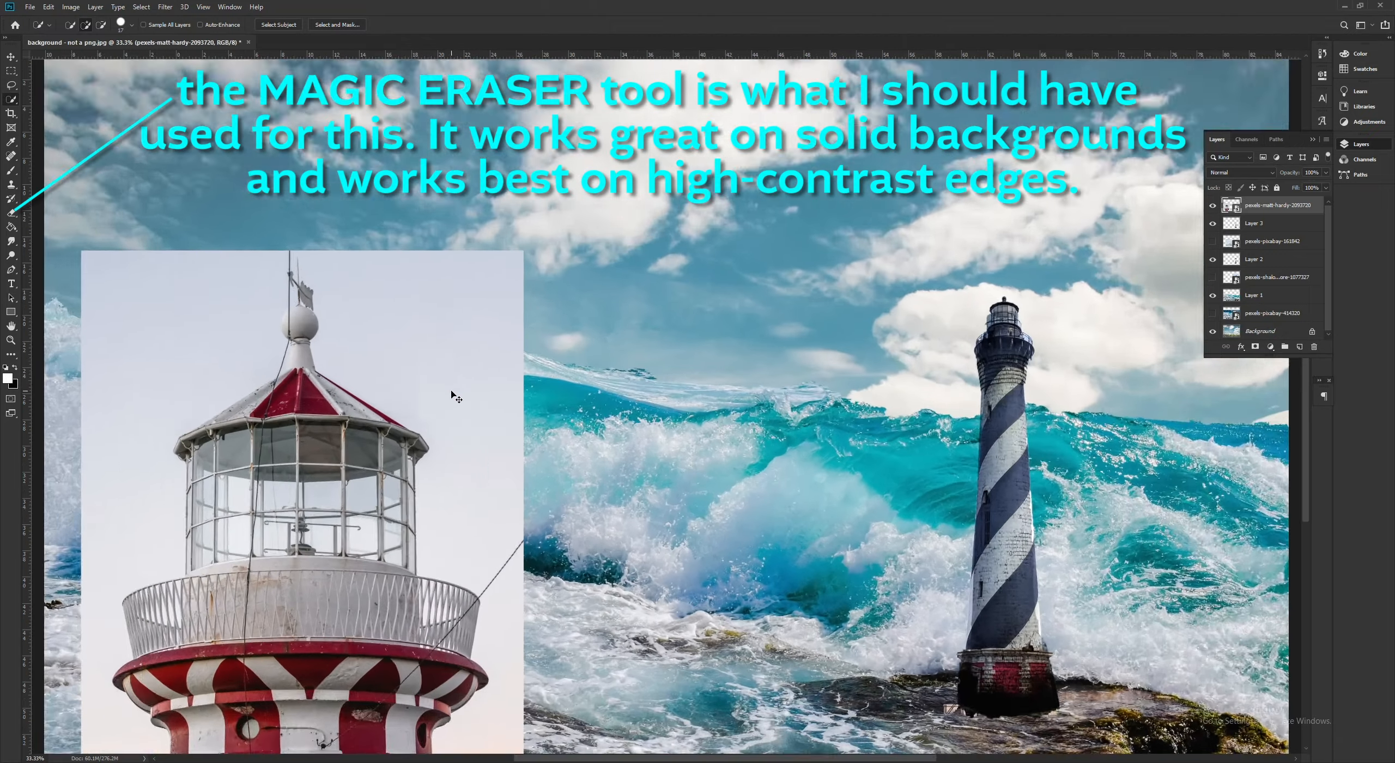
left_click_drag(754, 760, 639, 760)
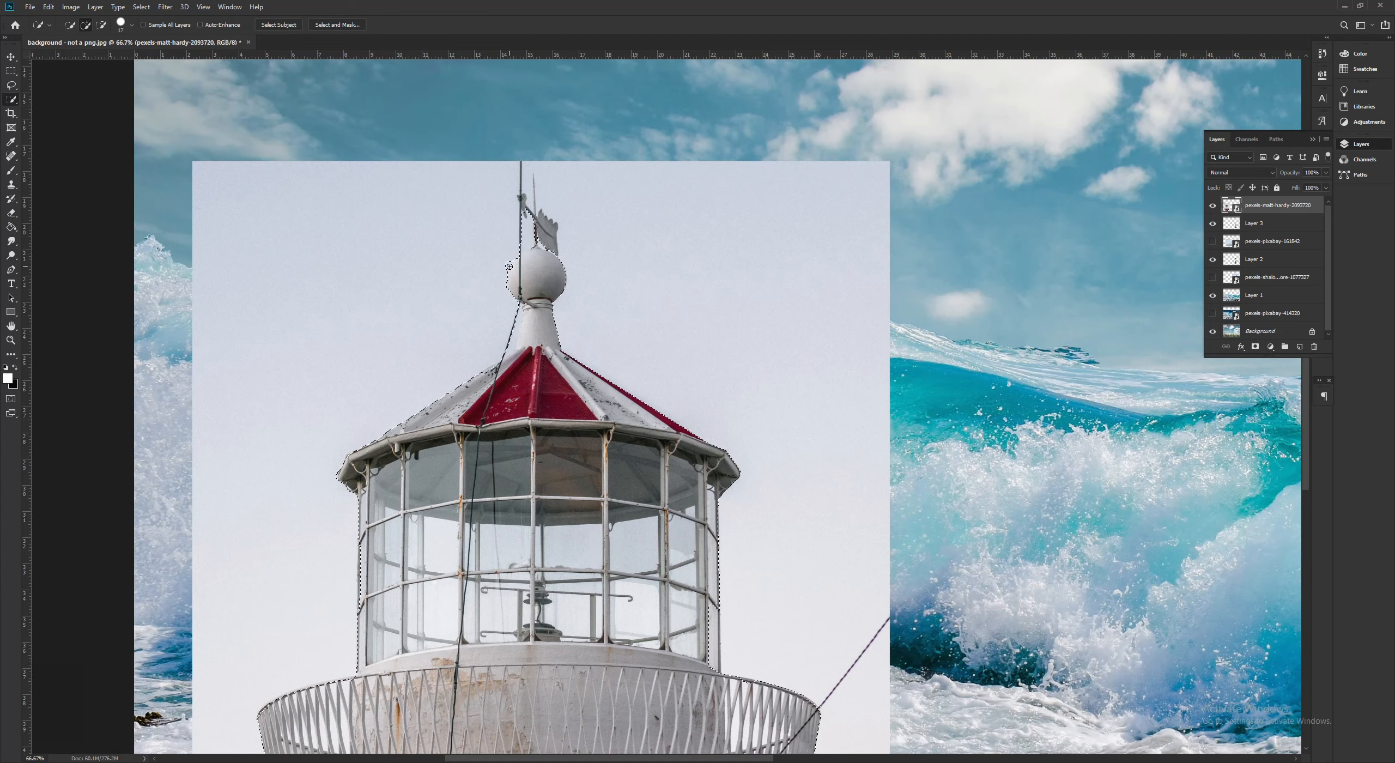
key("alt")
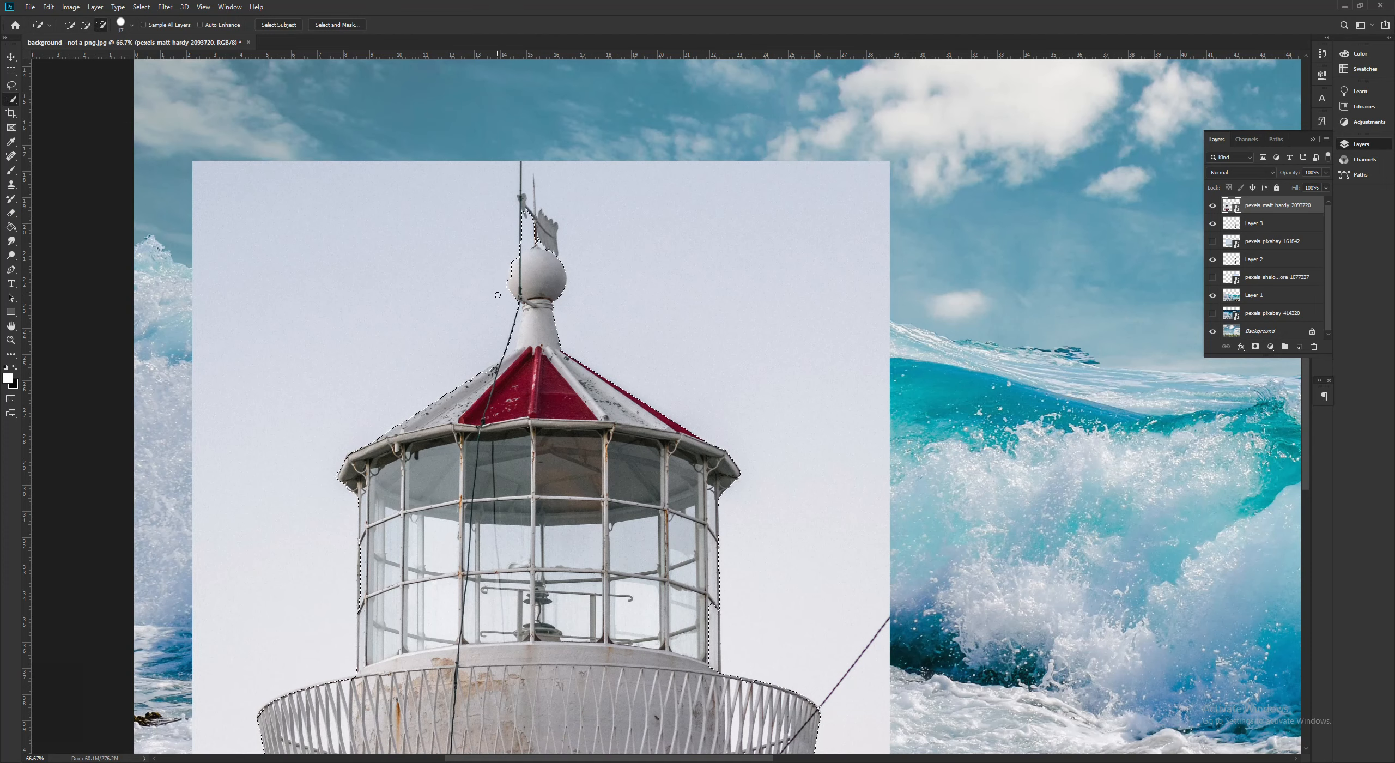
left_click_drag(549, 229, 551, 236)
left_click(533, 200, "alt")
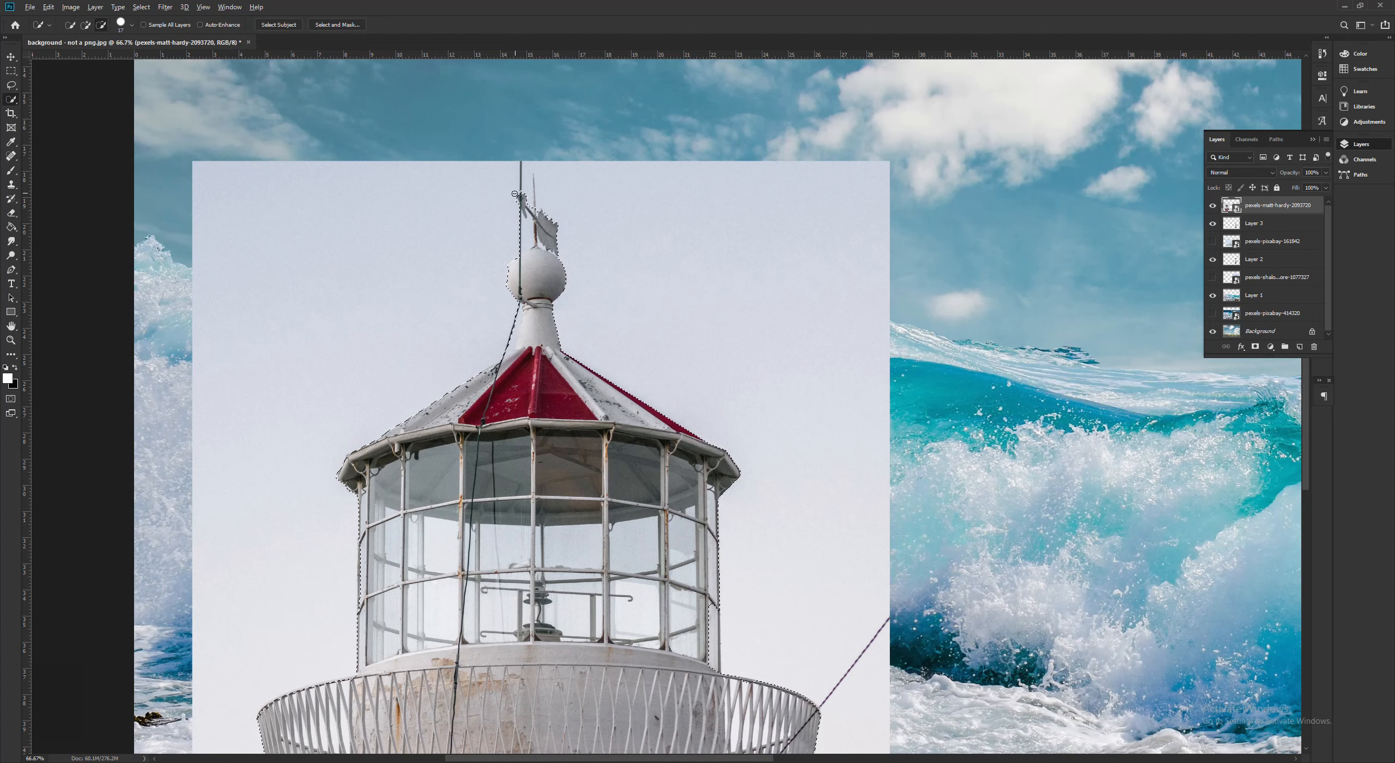
left_click_drag(526, 216, 526, 250, "alt")
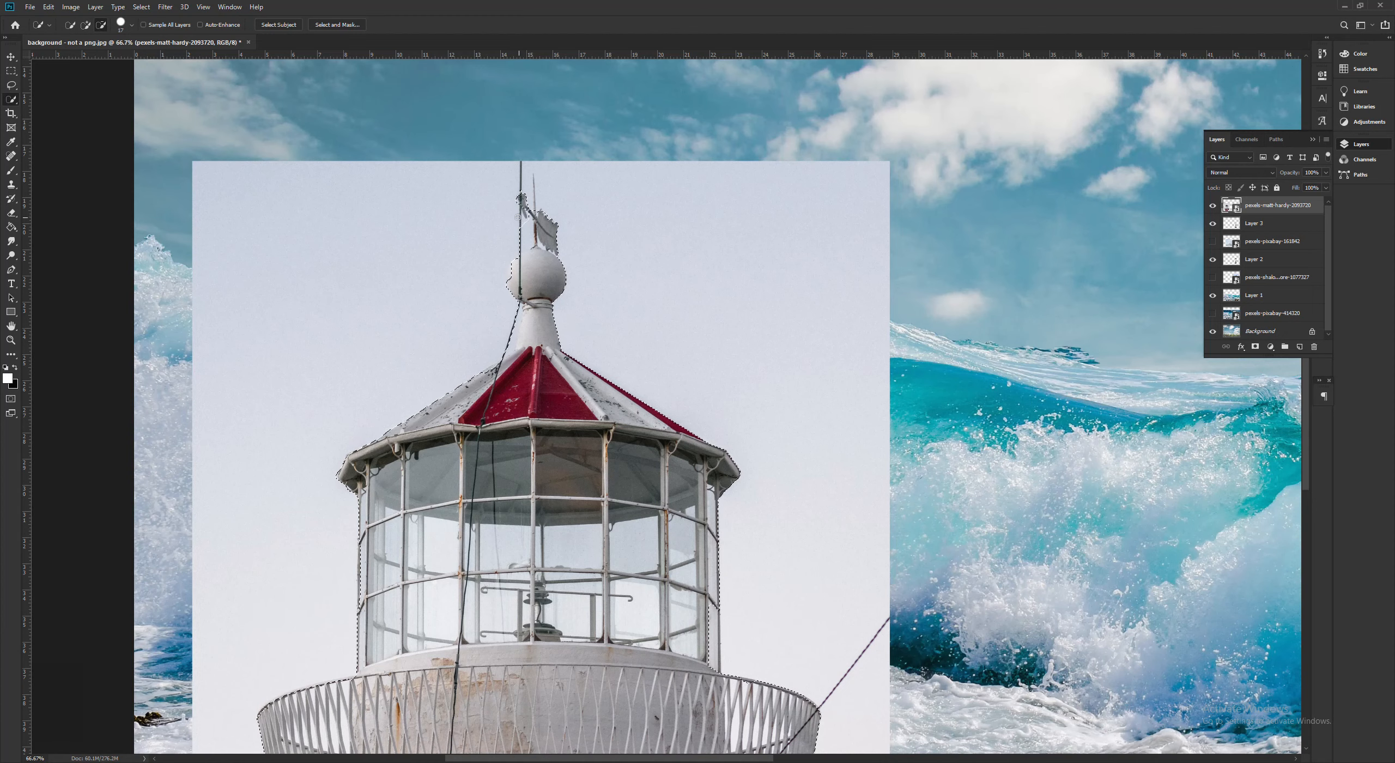
left_click(520, 259)
left_click(515, 251, "alt")
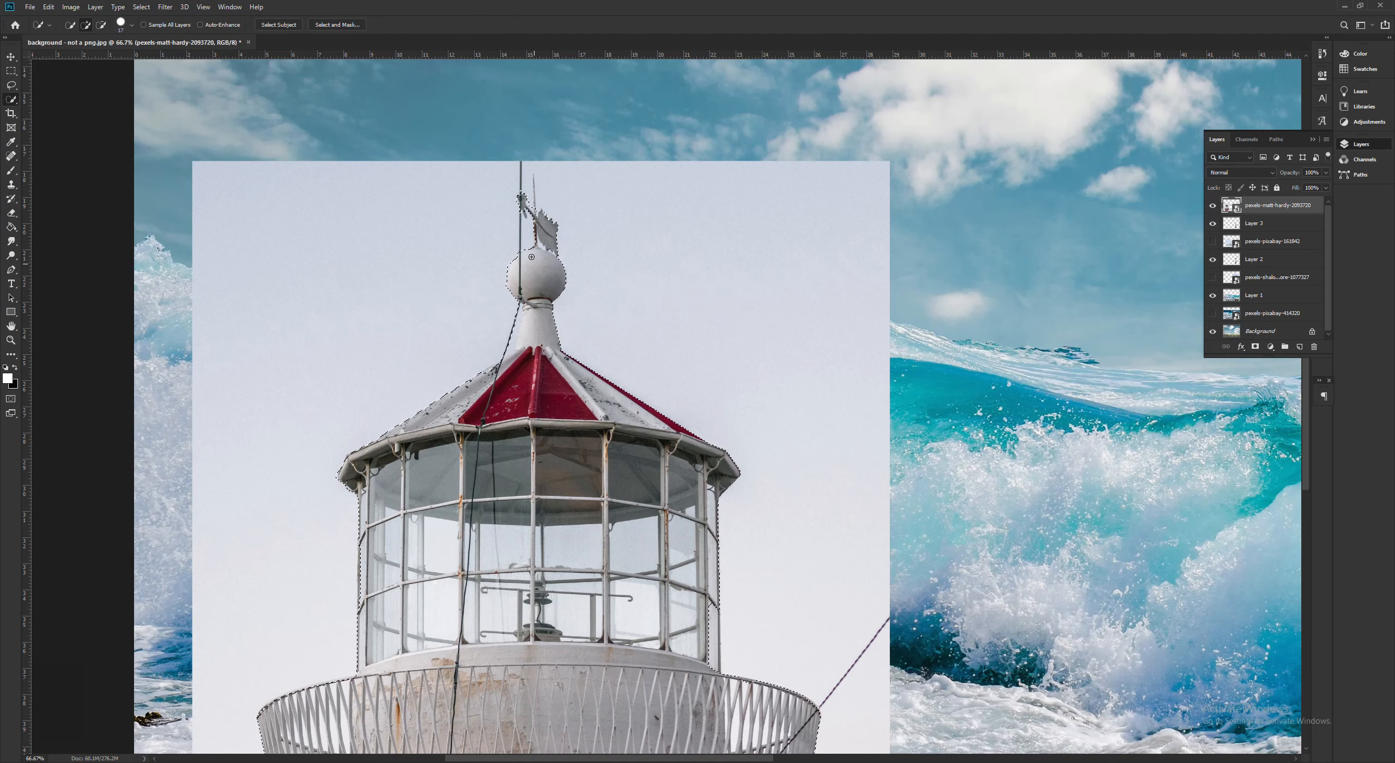
left_click(525, 211)
- Copy the selected red-and-white lighthouse to a new layer
key("ctrl+minus")
key("ctrl+minus")
key("ctrl+minus")
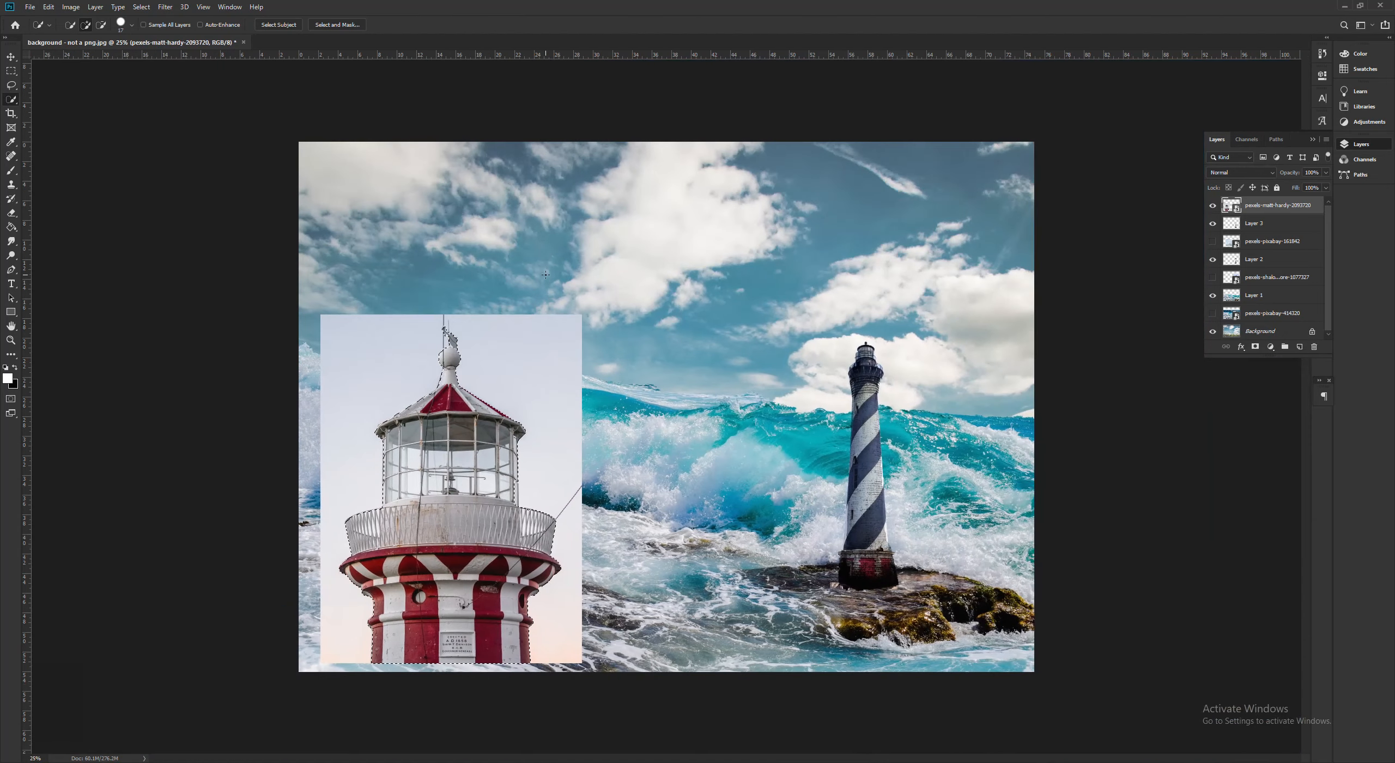
right_click(430, 508)
key("Escape")
right_click(502, 479)
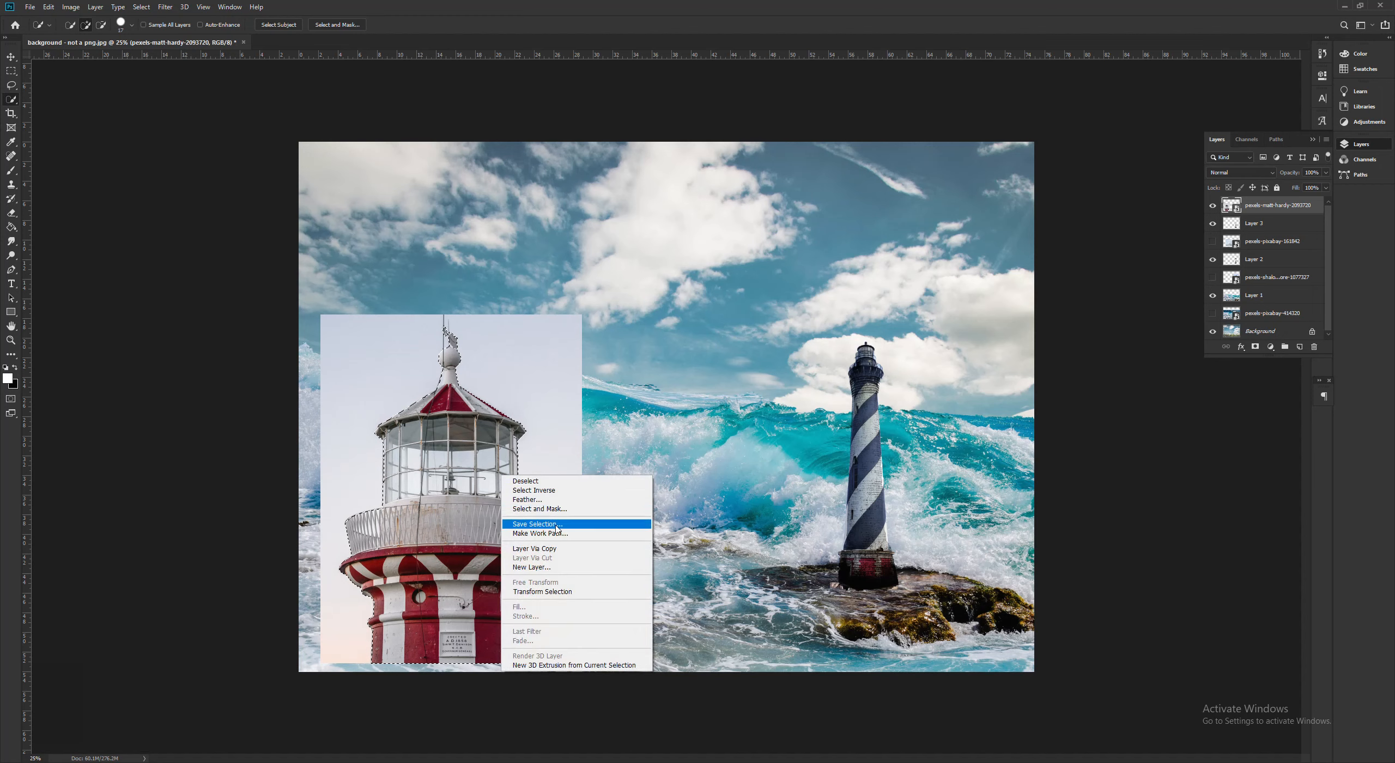
left_click(569, 548)
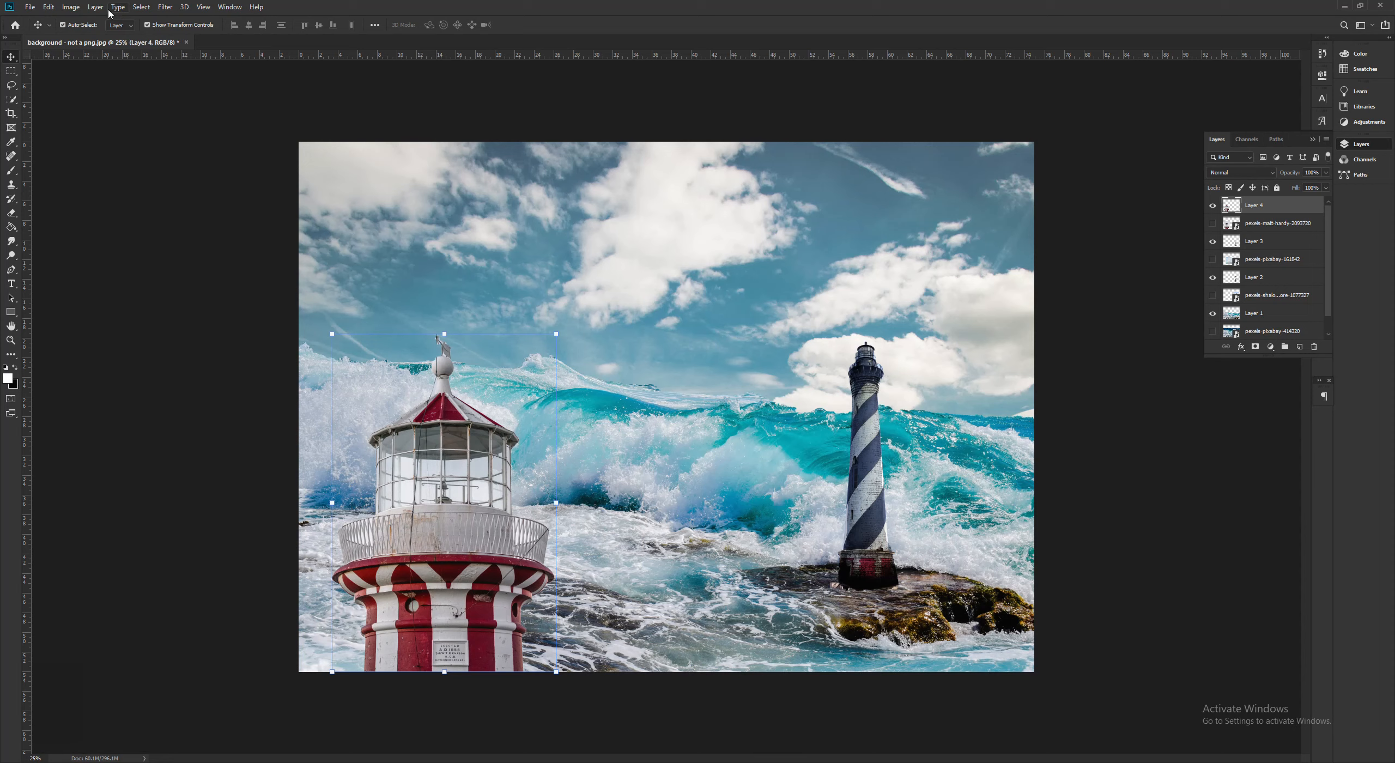
- Open Replace Color for the cut-out lighthouse layer and sample the dark red of its roof as the color to replace
left_click(70, 7)
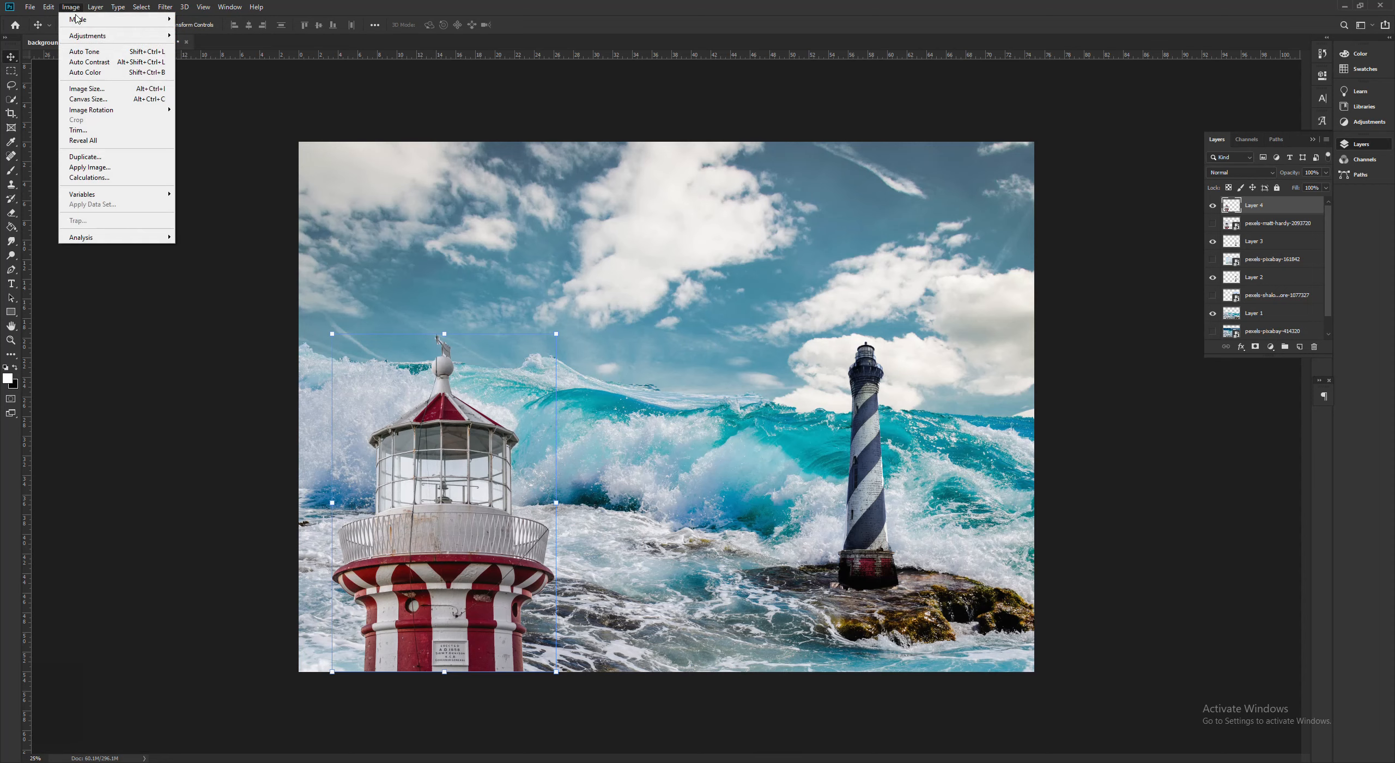
mouse_move(77, 19)
mouse_move(138, 8)
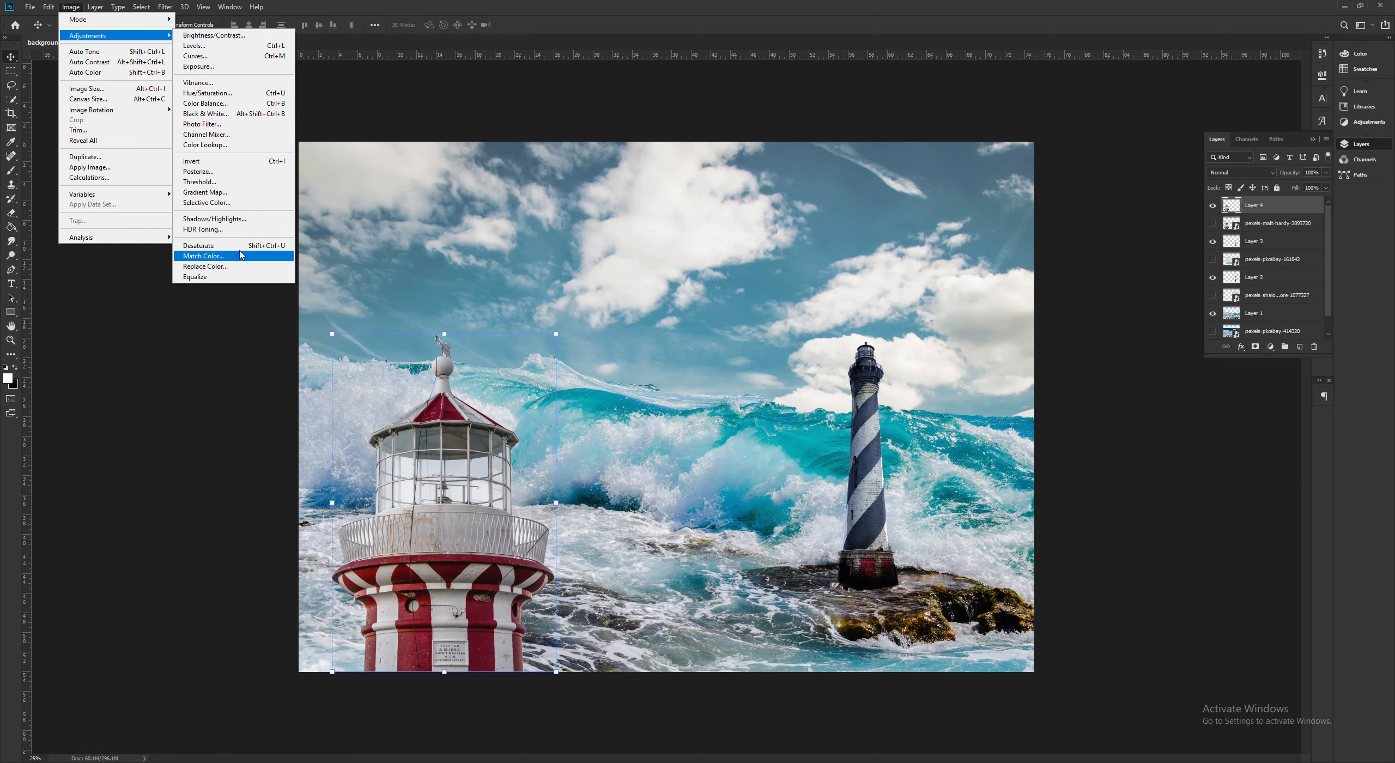
left_click(221, 266)
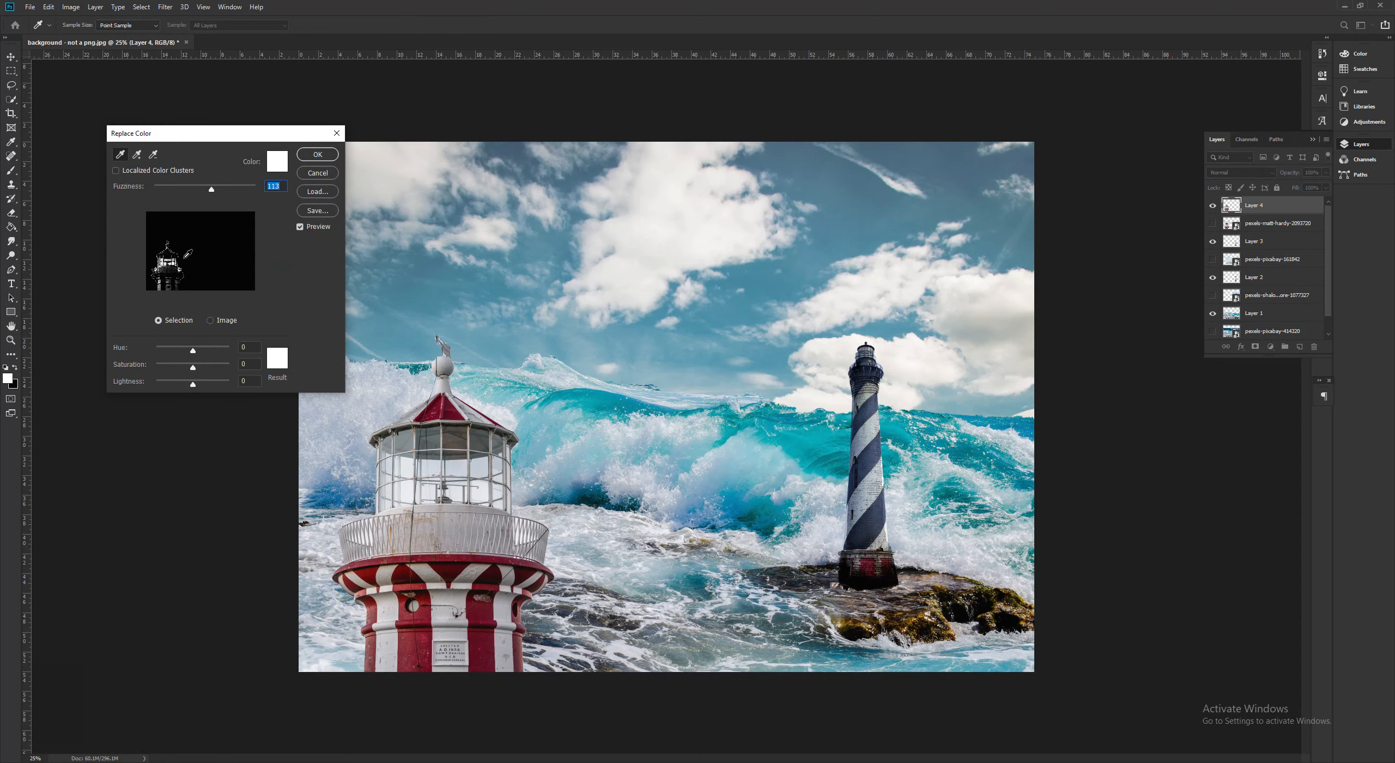
left_click(420, 634)
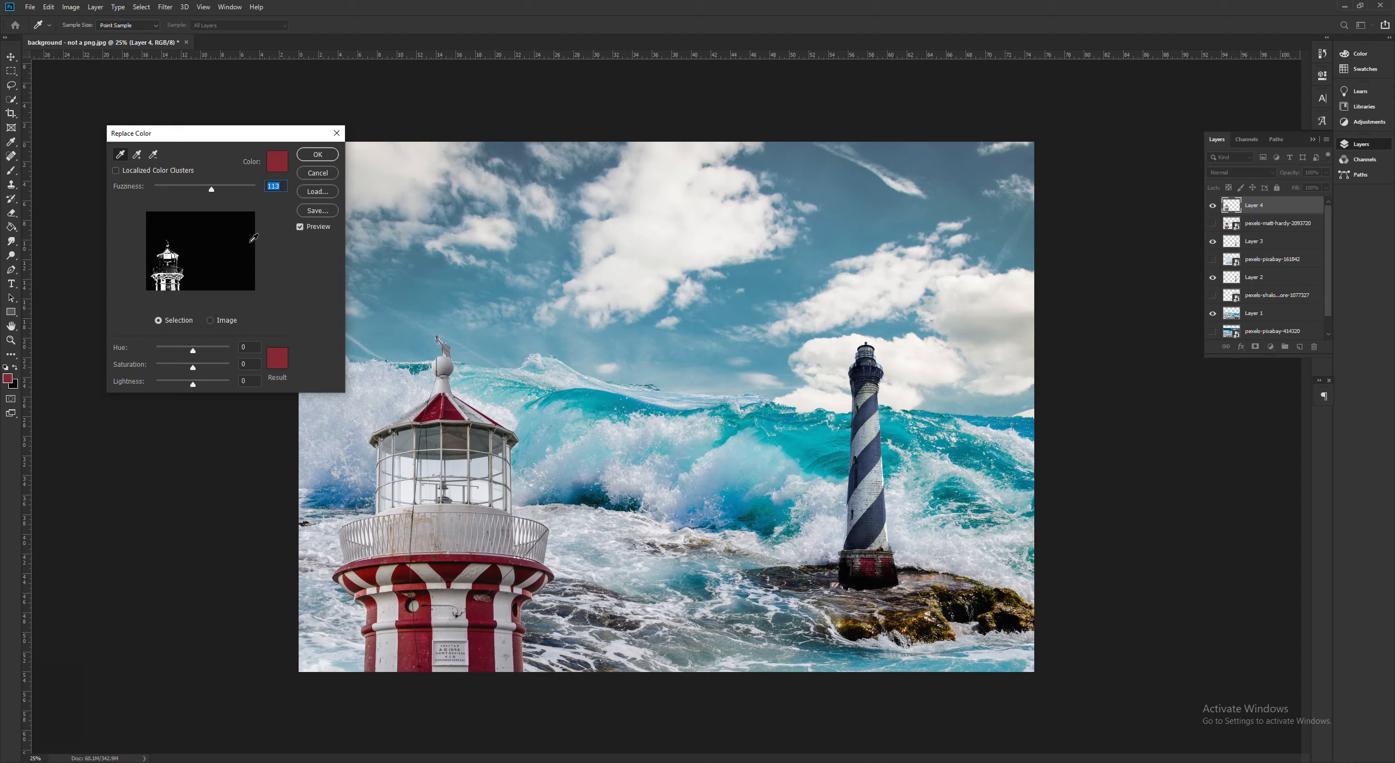
left_click(277, 357)
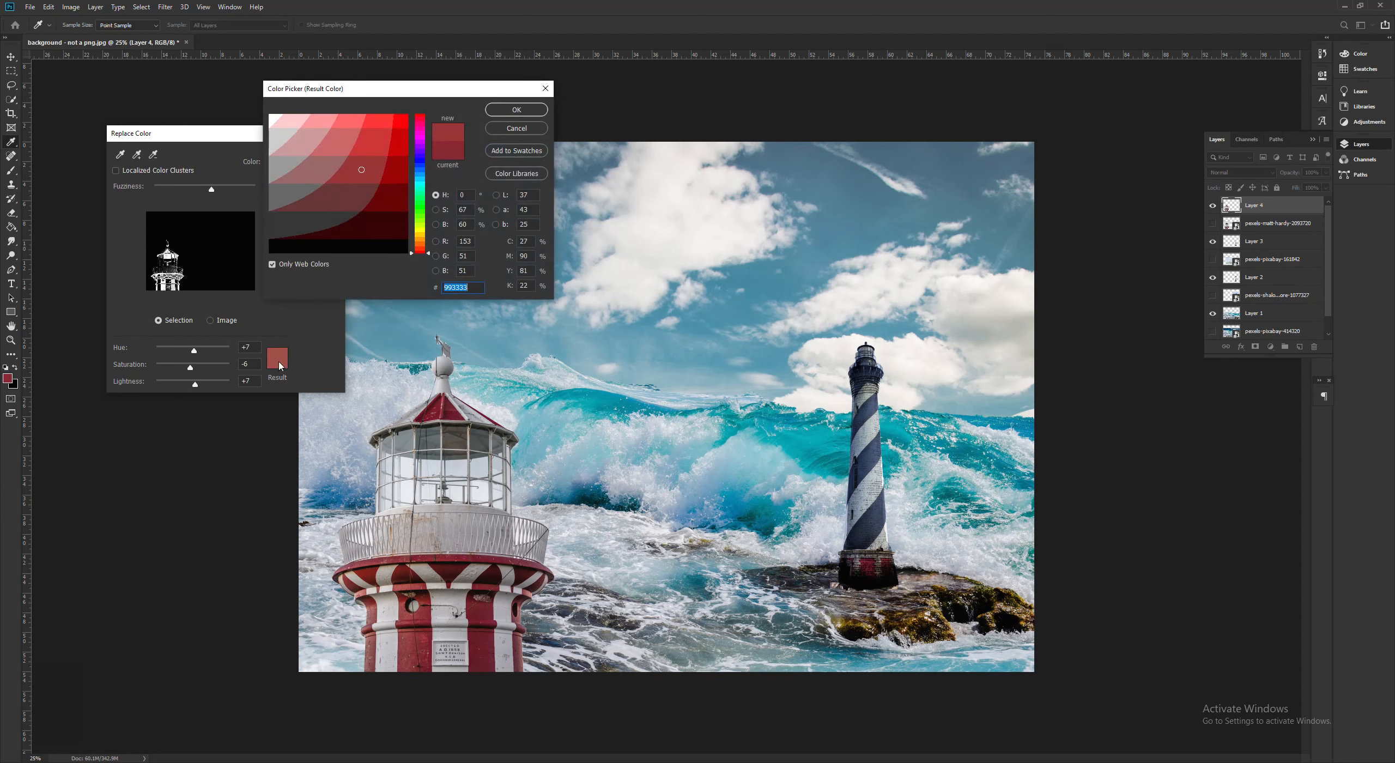
left_click(511, 129)
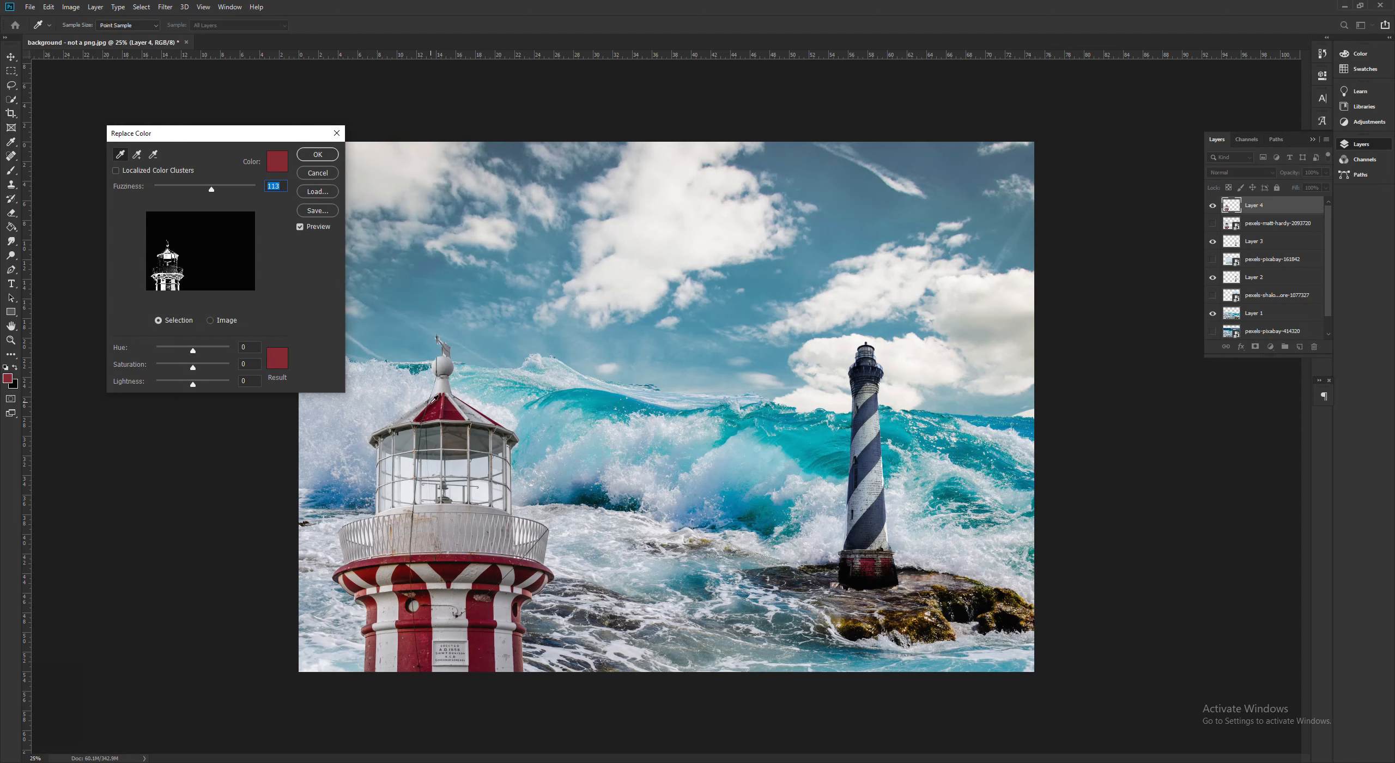
left_click(439, 406)
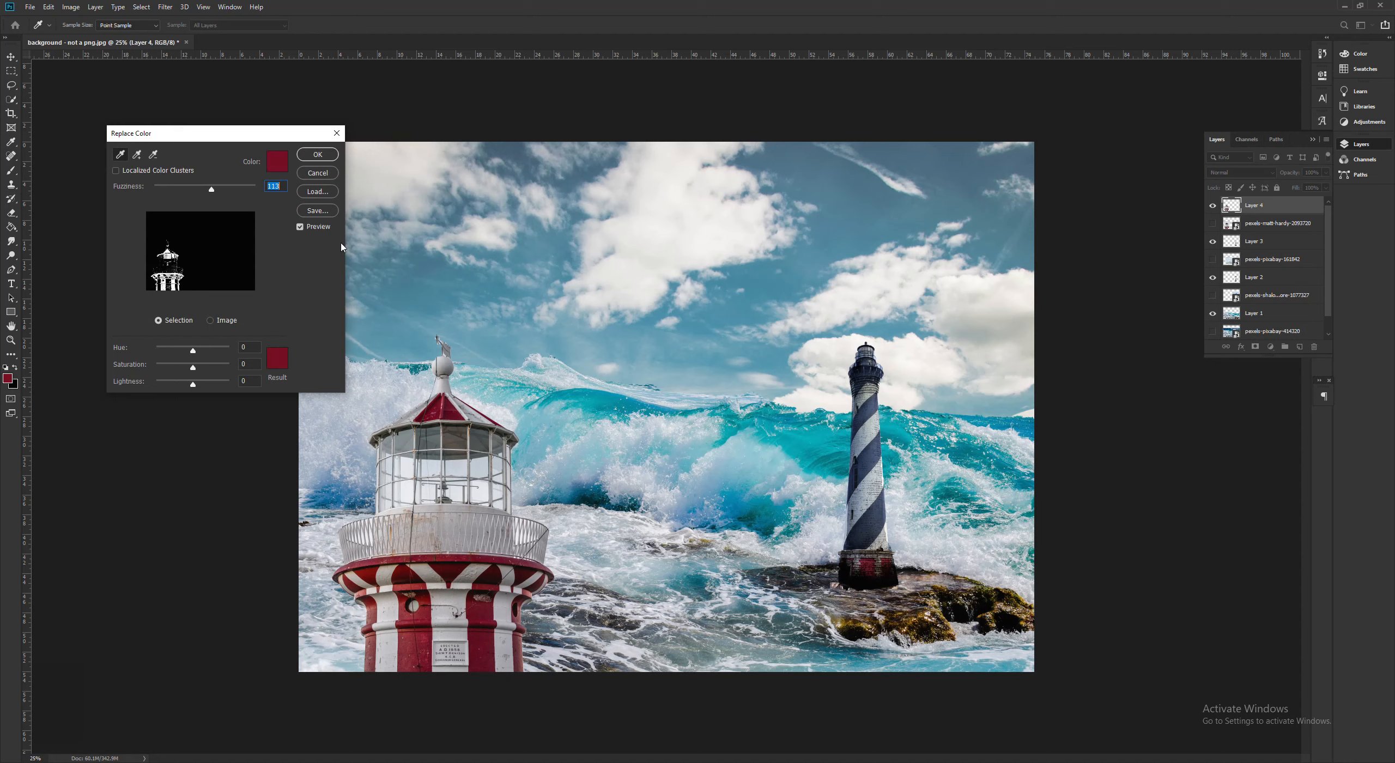
- Replace the sampled red with dark blue 003366, raise Fuzziness to 200 and apply the color replacement
left_click(283, 362)
left_click_drag(419, 158, 417, 175)
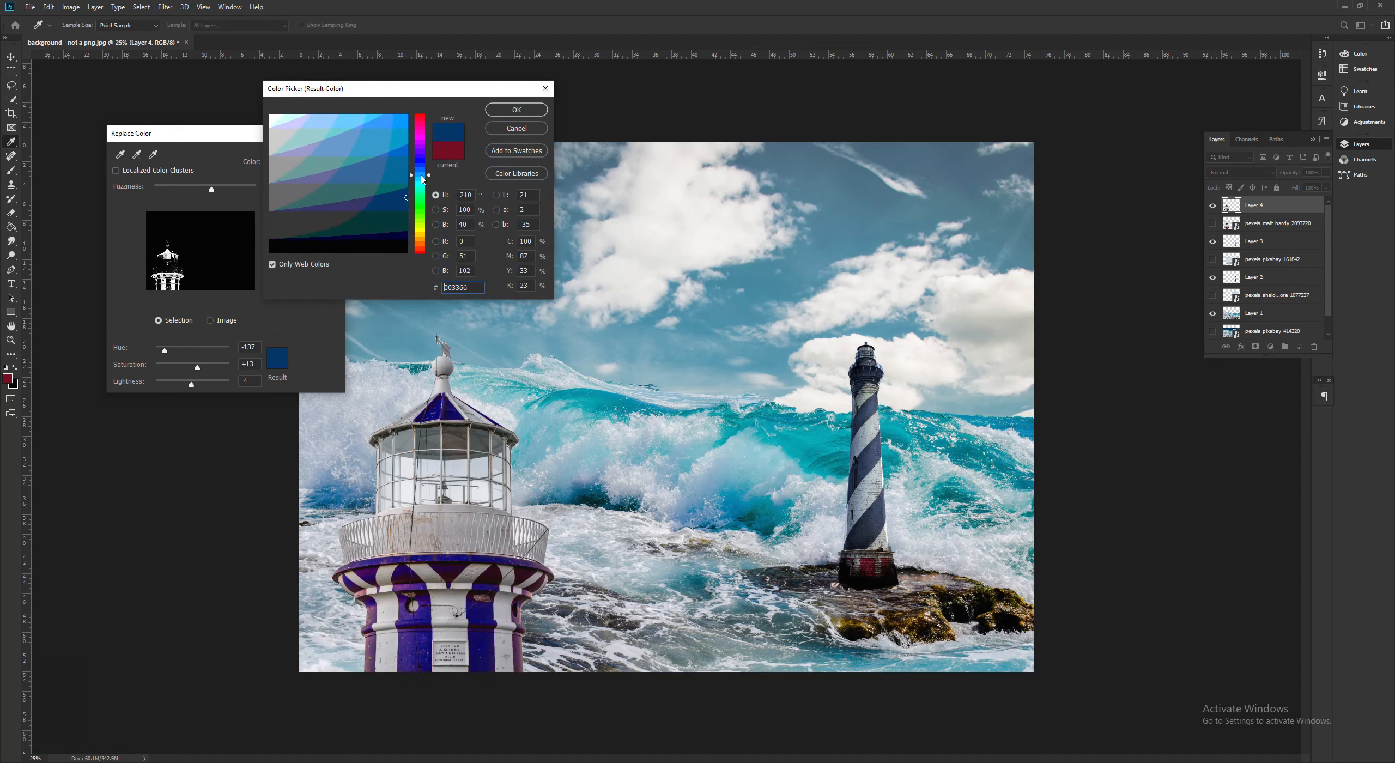
left_click(392, 143)
left_click(397, 127)
left_click(390, 151)
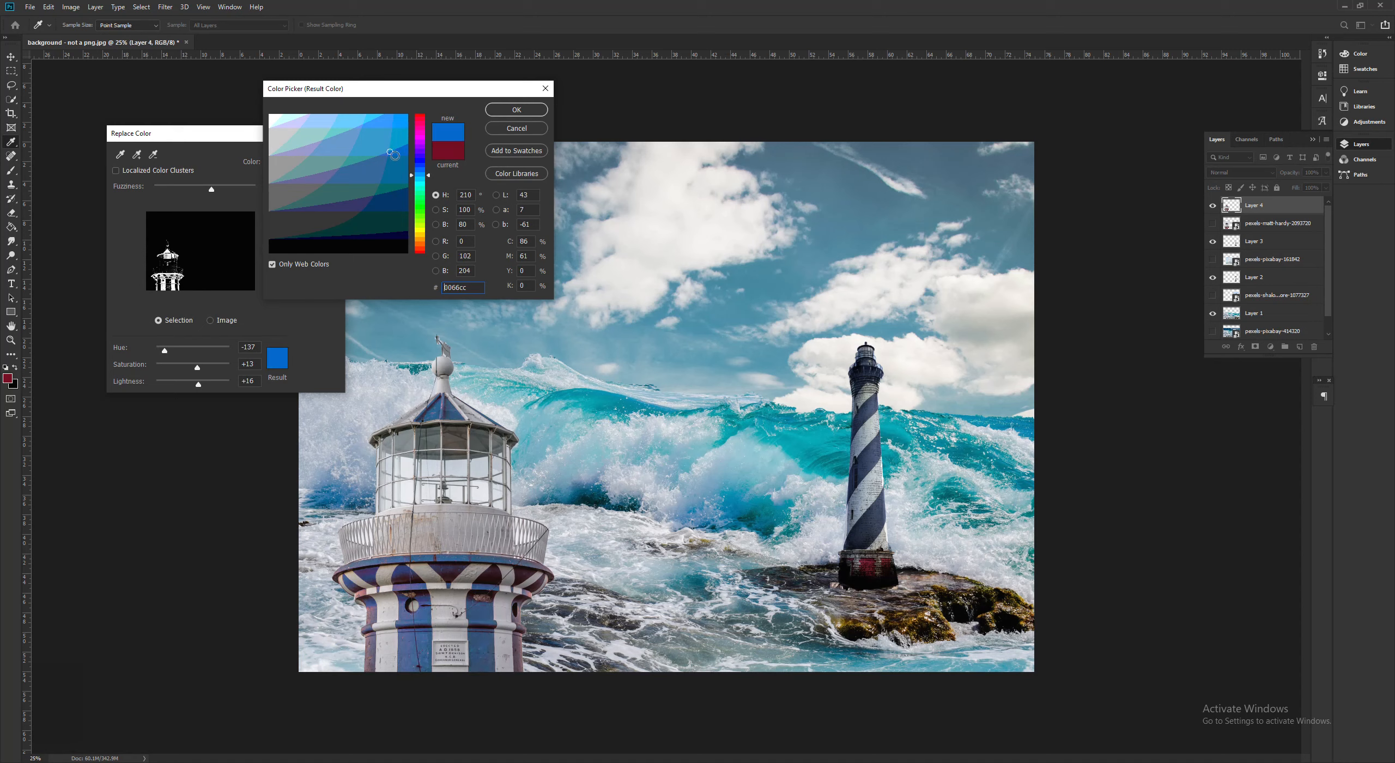
left_click(401, 172)
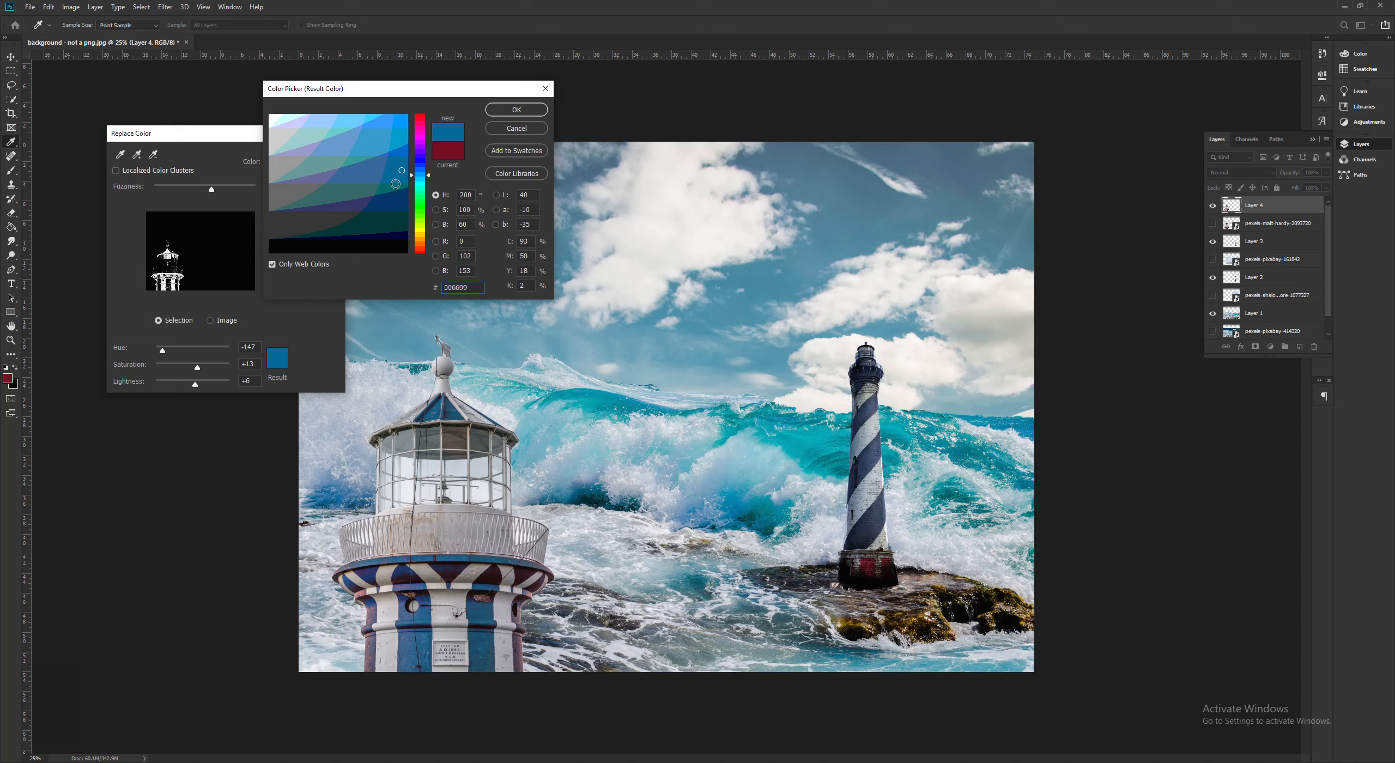
left_click(399, 198)
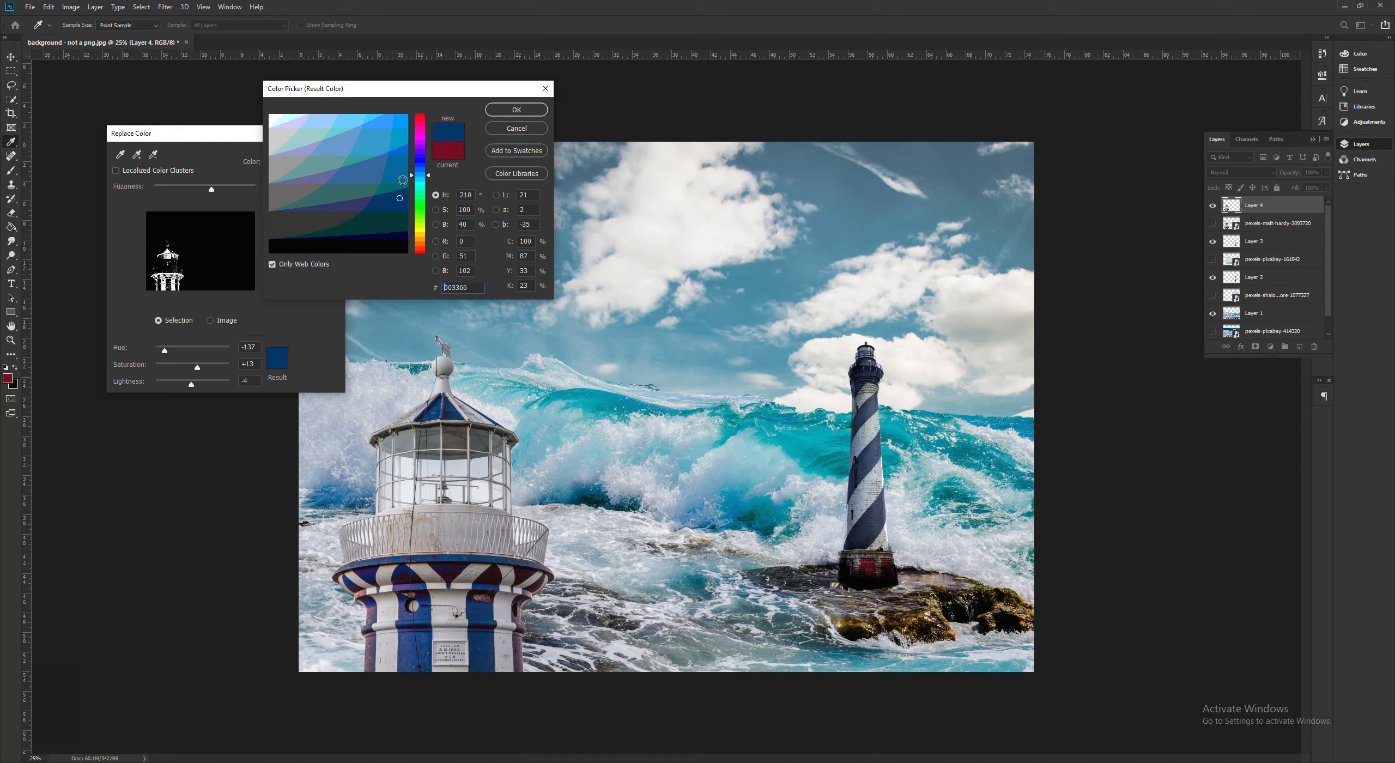
left_click(398, 198)
left_click(525, 112)
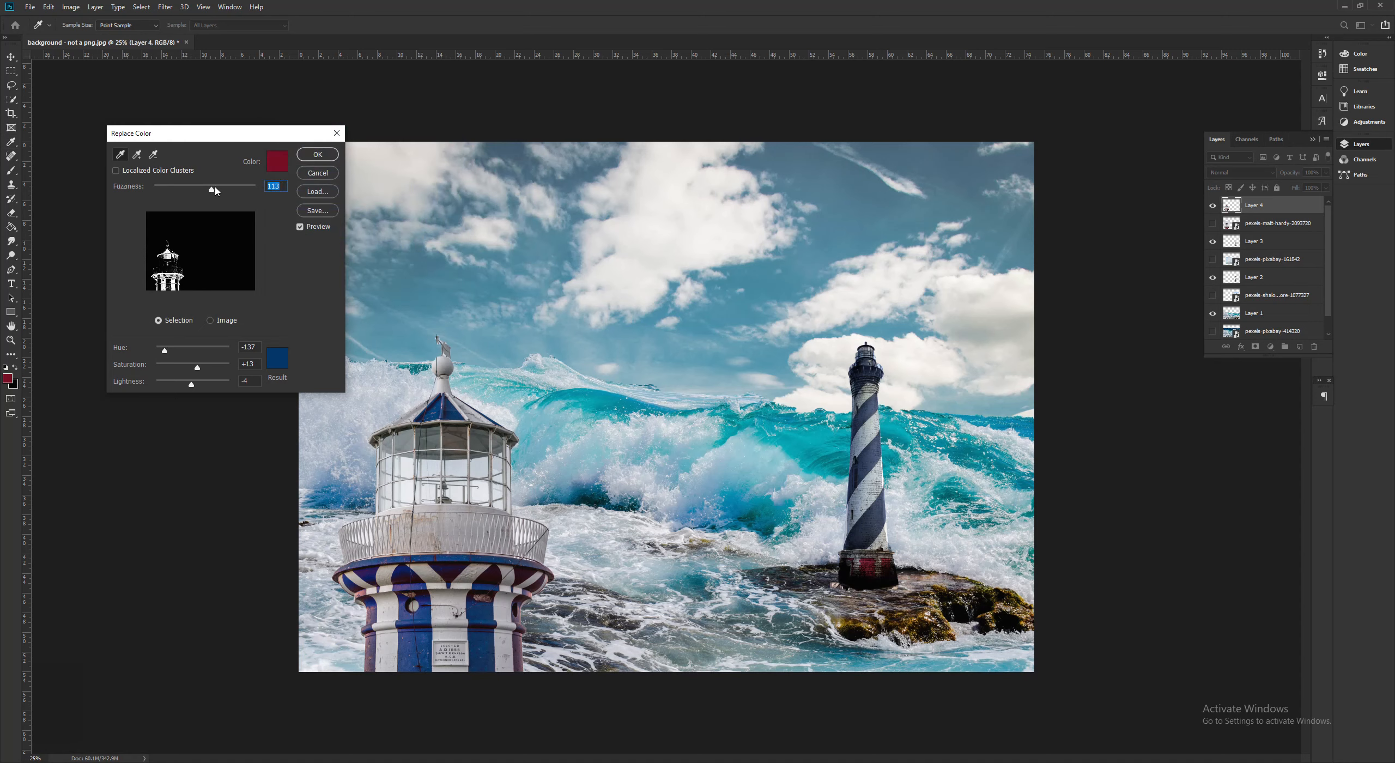
left_click_drag(211, 194, 254, 206)
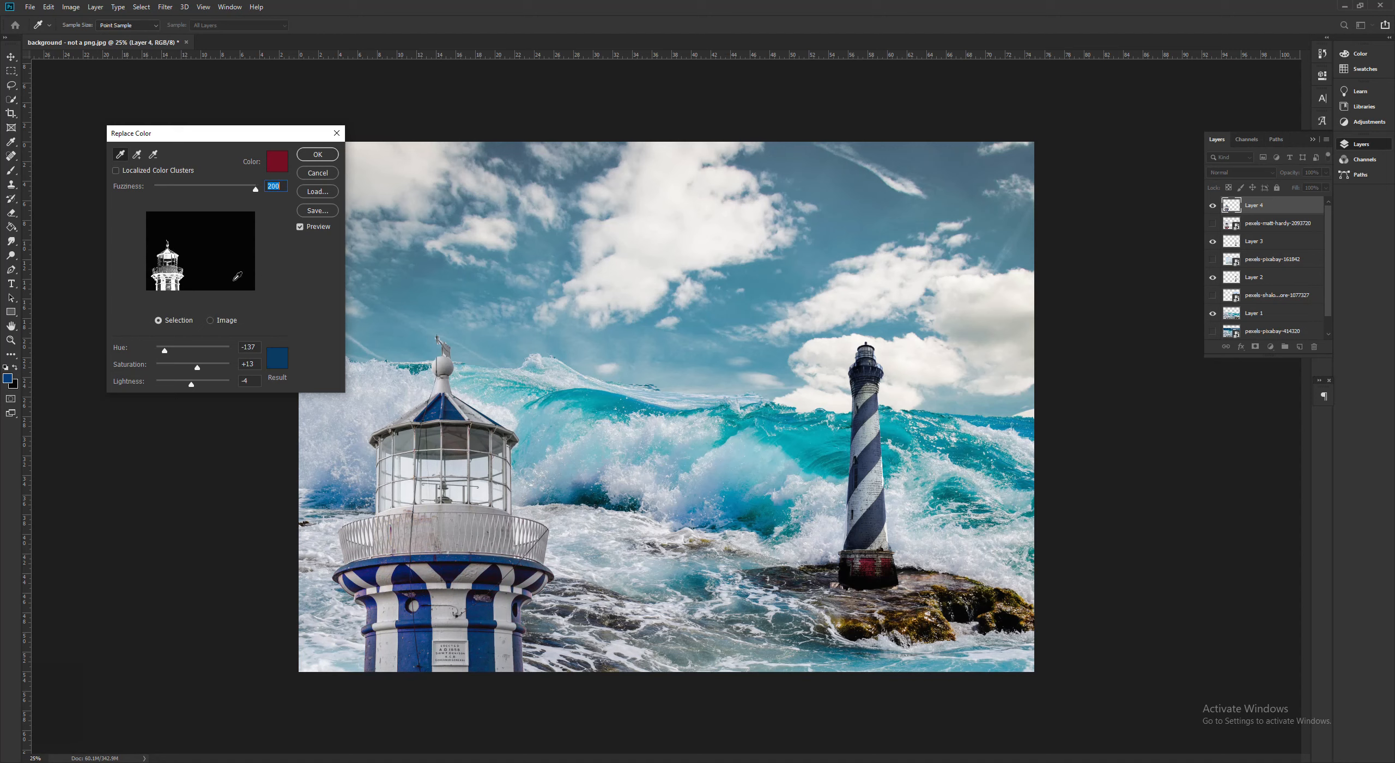
left_click(319, 155)
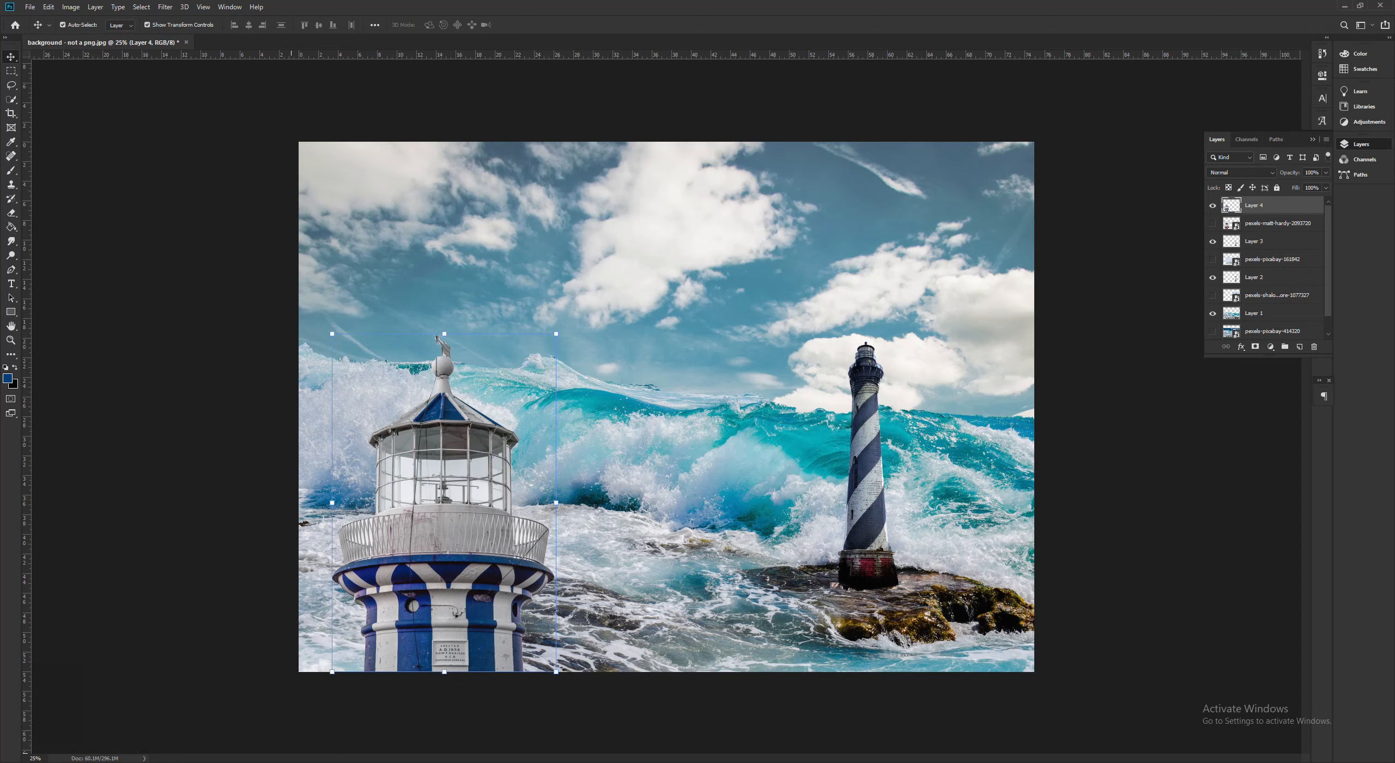
- Place the SHIP_01 text image from the lighthouse_digital_collage_2020 folder in the collage
key("alt+Tab")
left_click(943, 286)
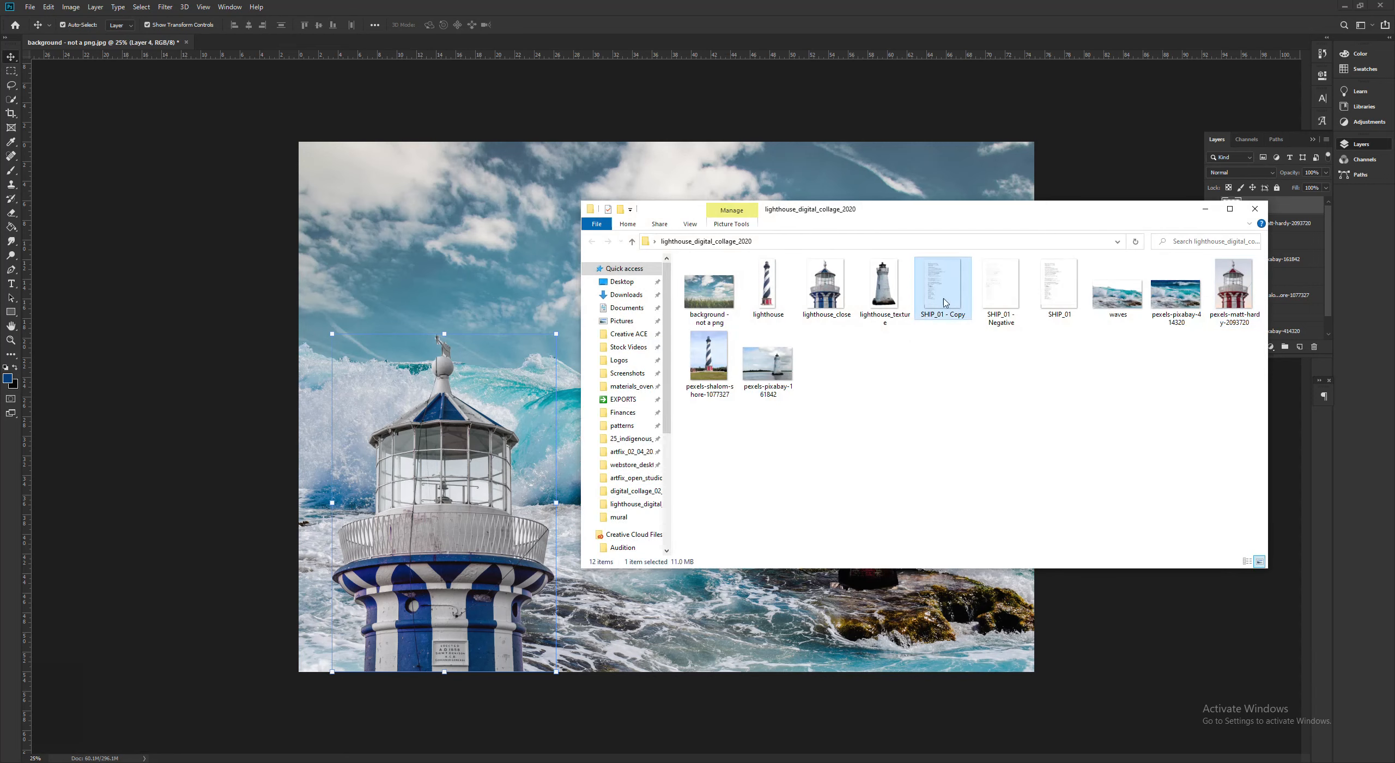
left_click(1010, 294)
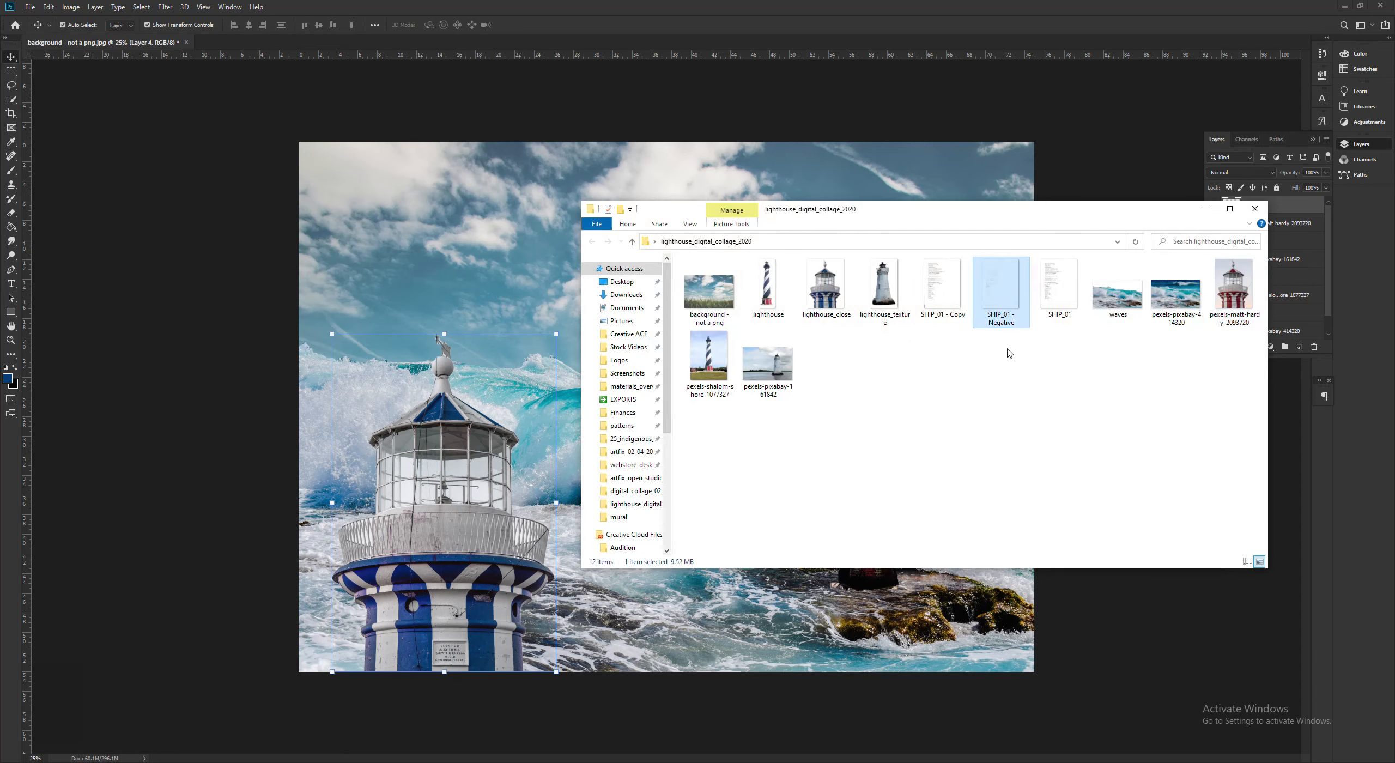
left_click(954, 282)
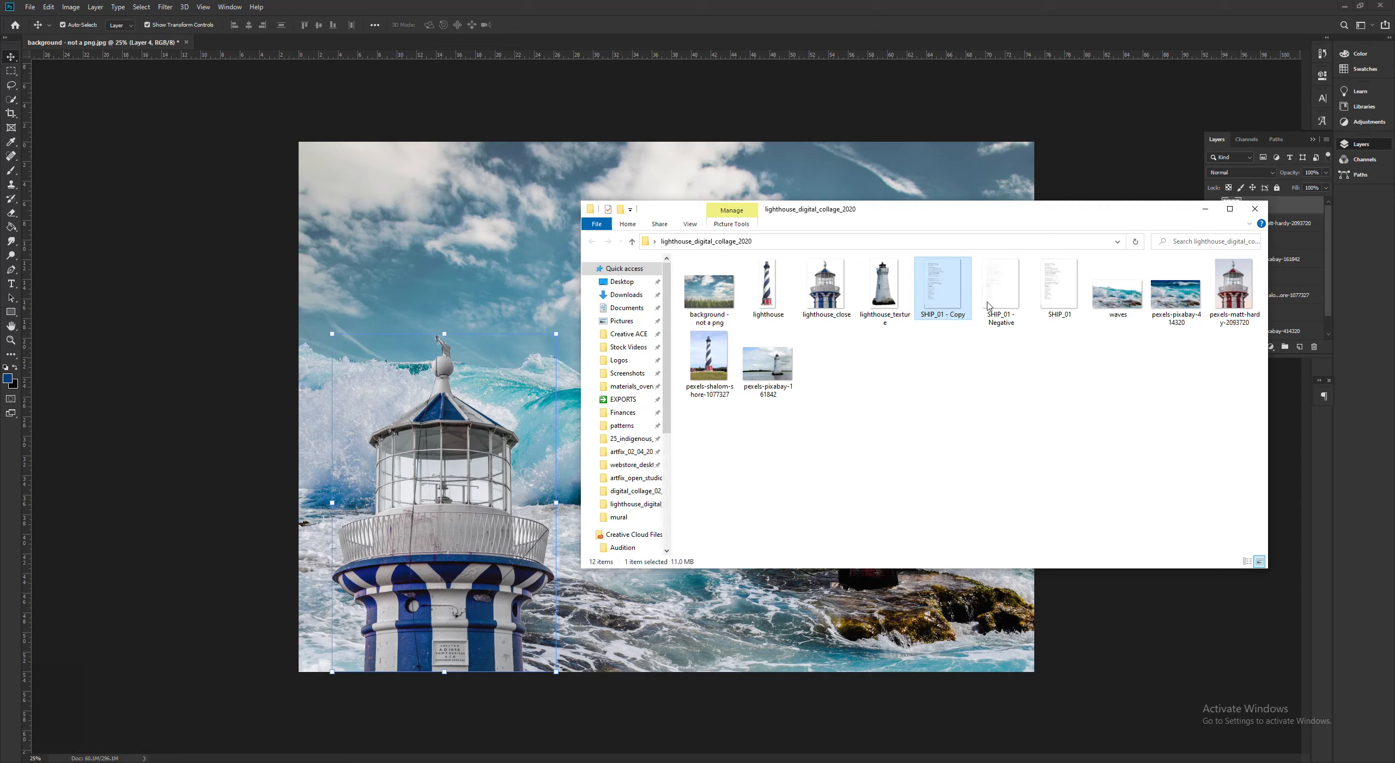
left_click(1053, 302)
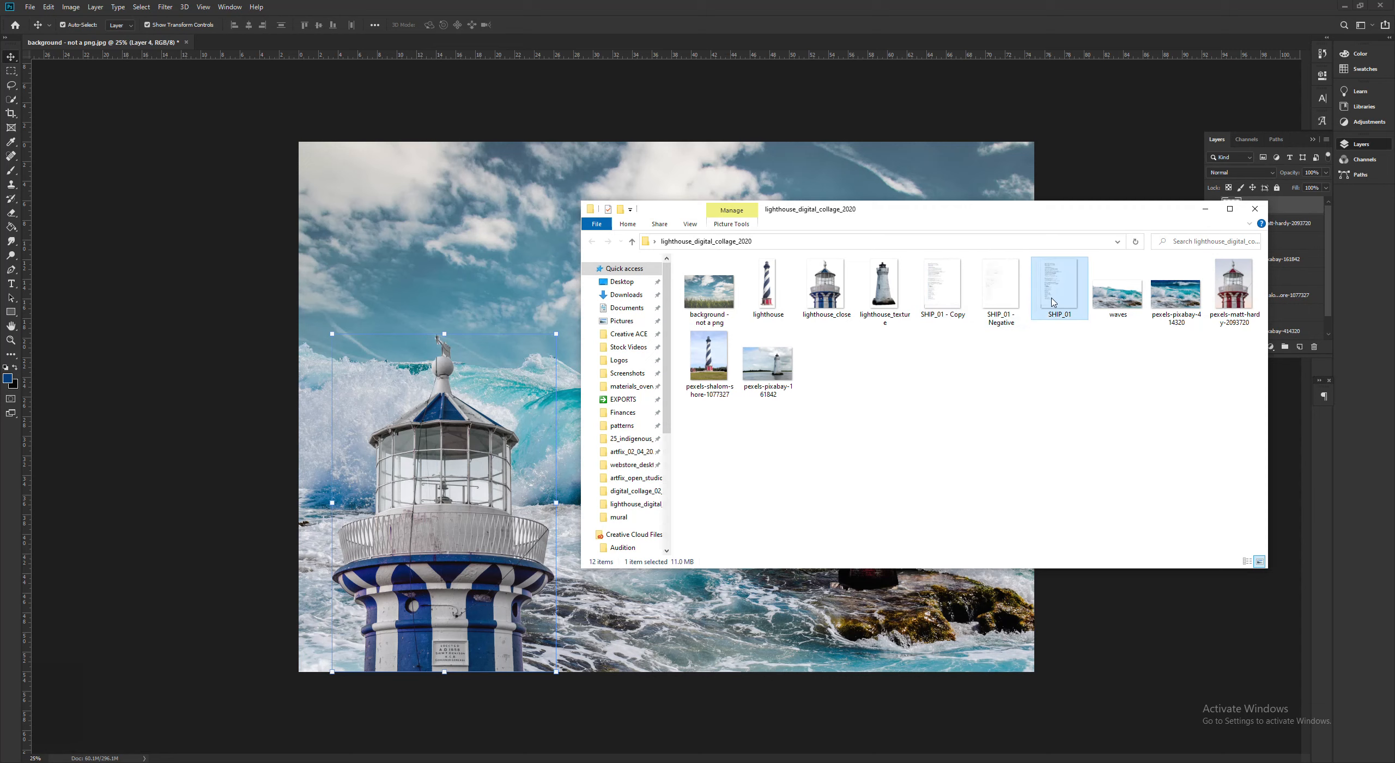
left_click(550, 283)
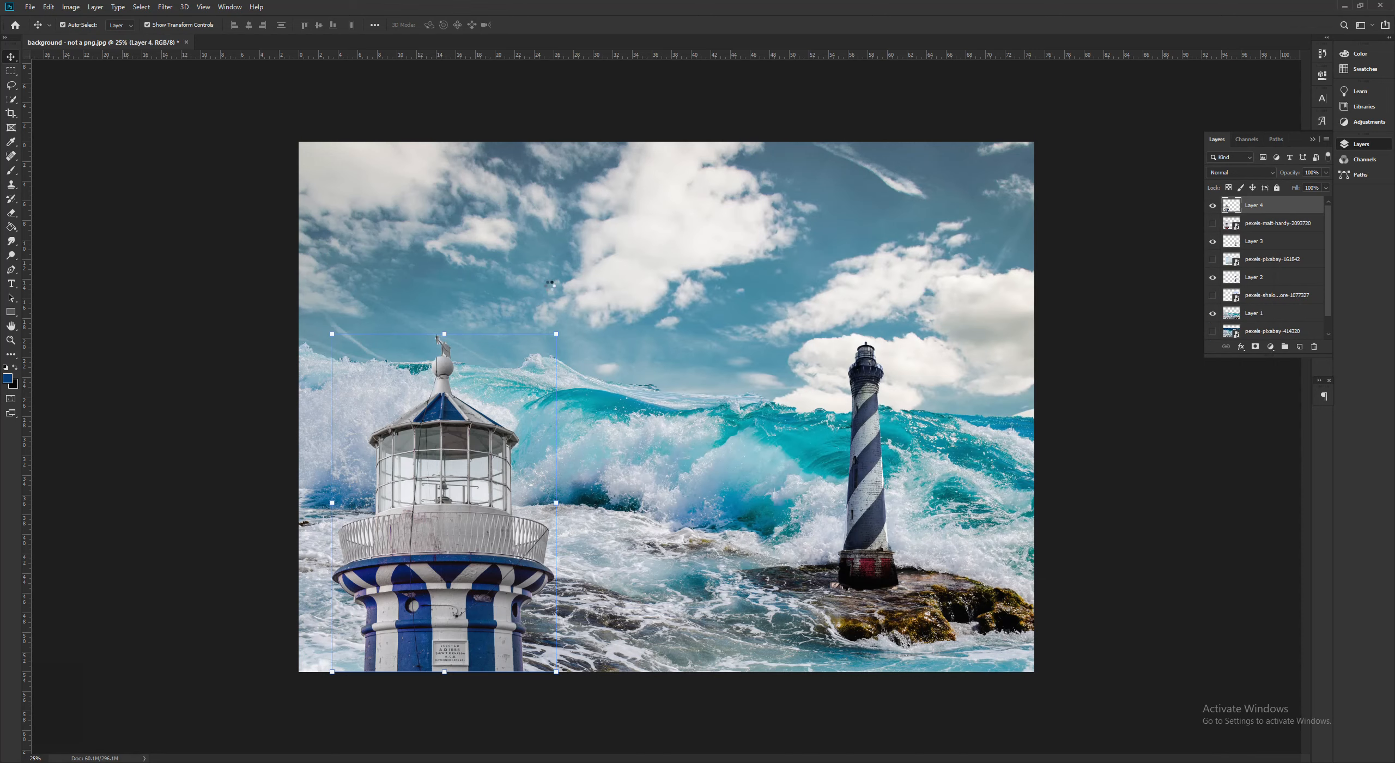
- Enlarge the typewritten text image to about 382% and position it over the sky and waves between the two lighthouses
left_click_drag(656, 372, 681, 225)
left_click_drag(734, 317, 969, 640)
left_click_drag(651, 297, 621, 224)
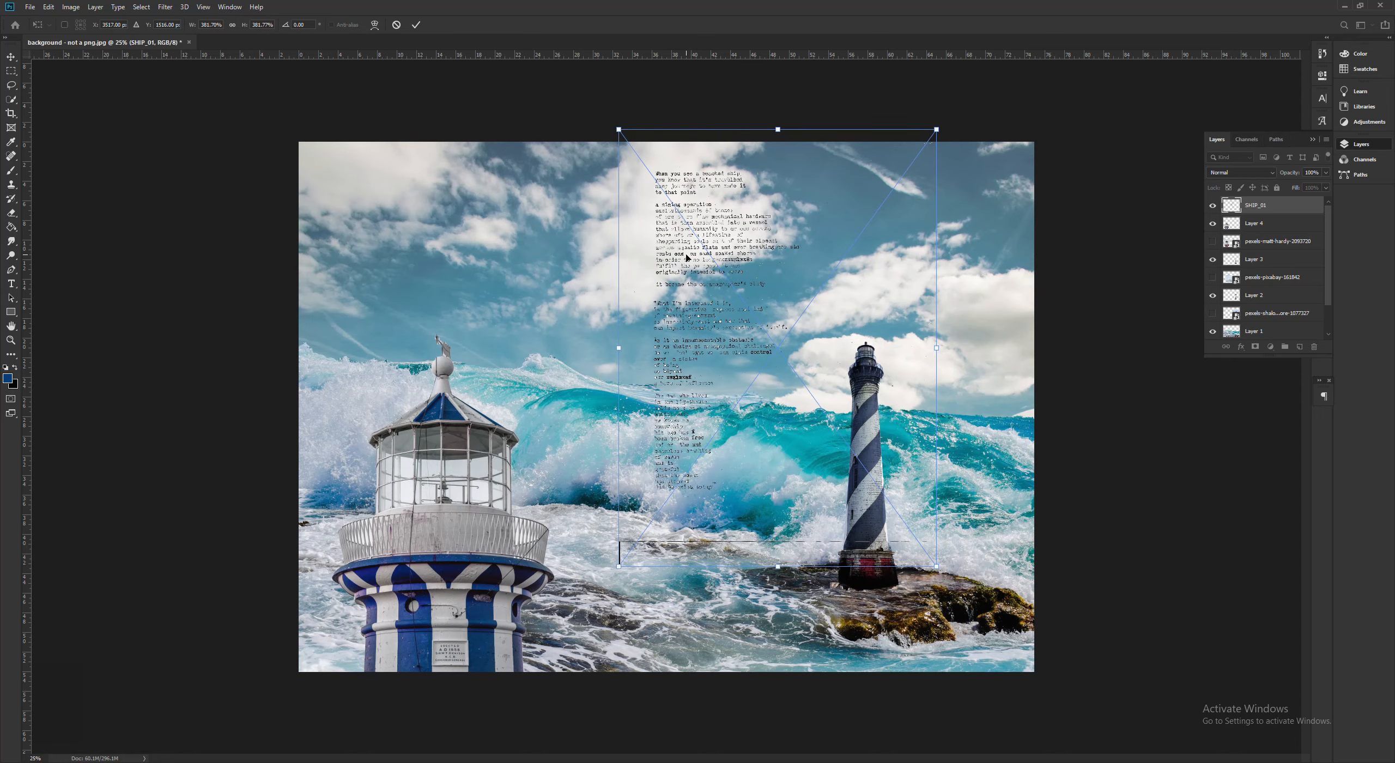
- Set the blending mode of the SHIP_01 text layer to Multiply, checking the text up close
key("ctrl+plus")
key("ctrl+plus")
key("ctrl+plus")
scroll(866, 374, "up", 8)
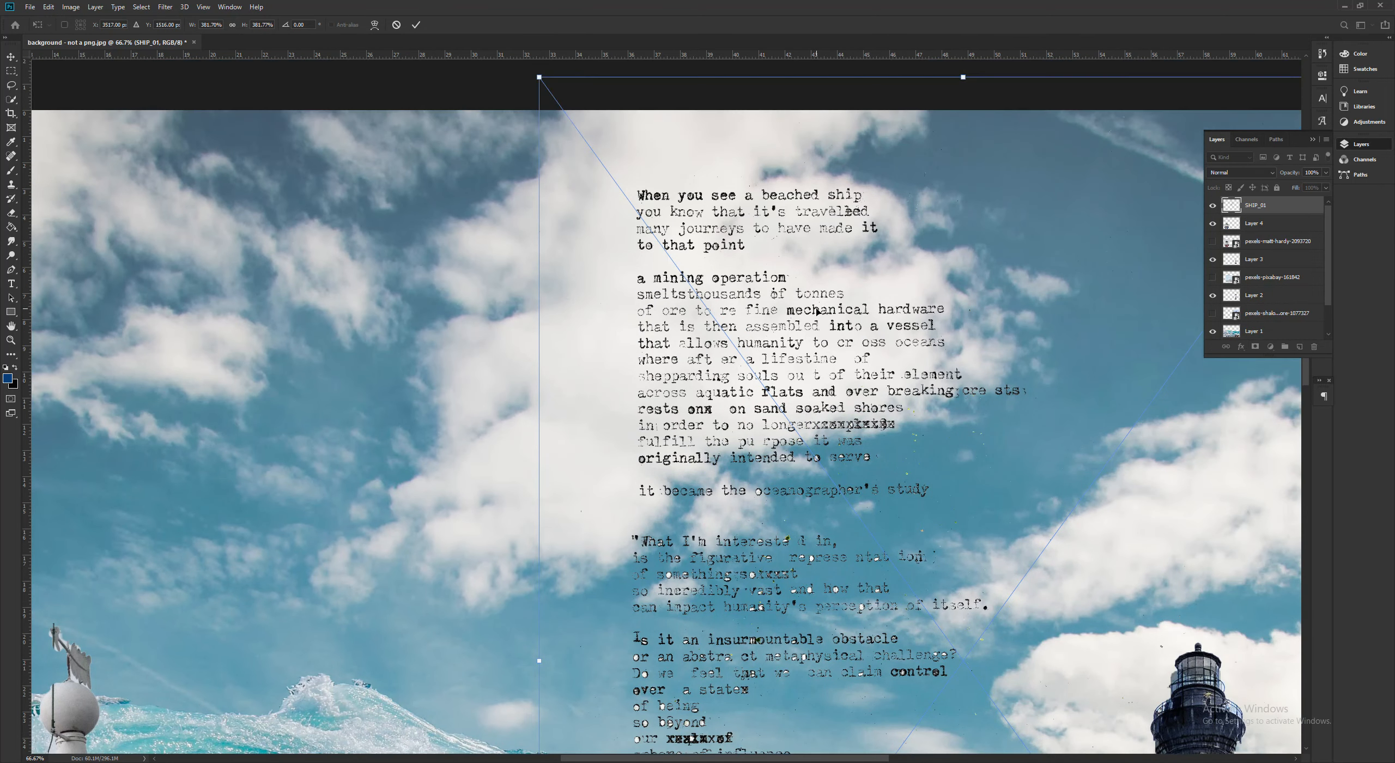
left_click(1246, 174)
left_click(1246, 174)
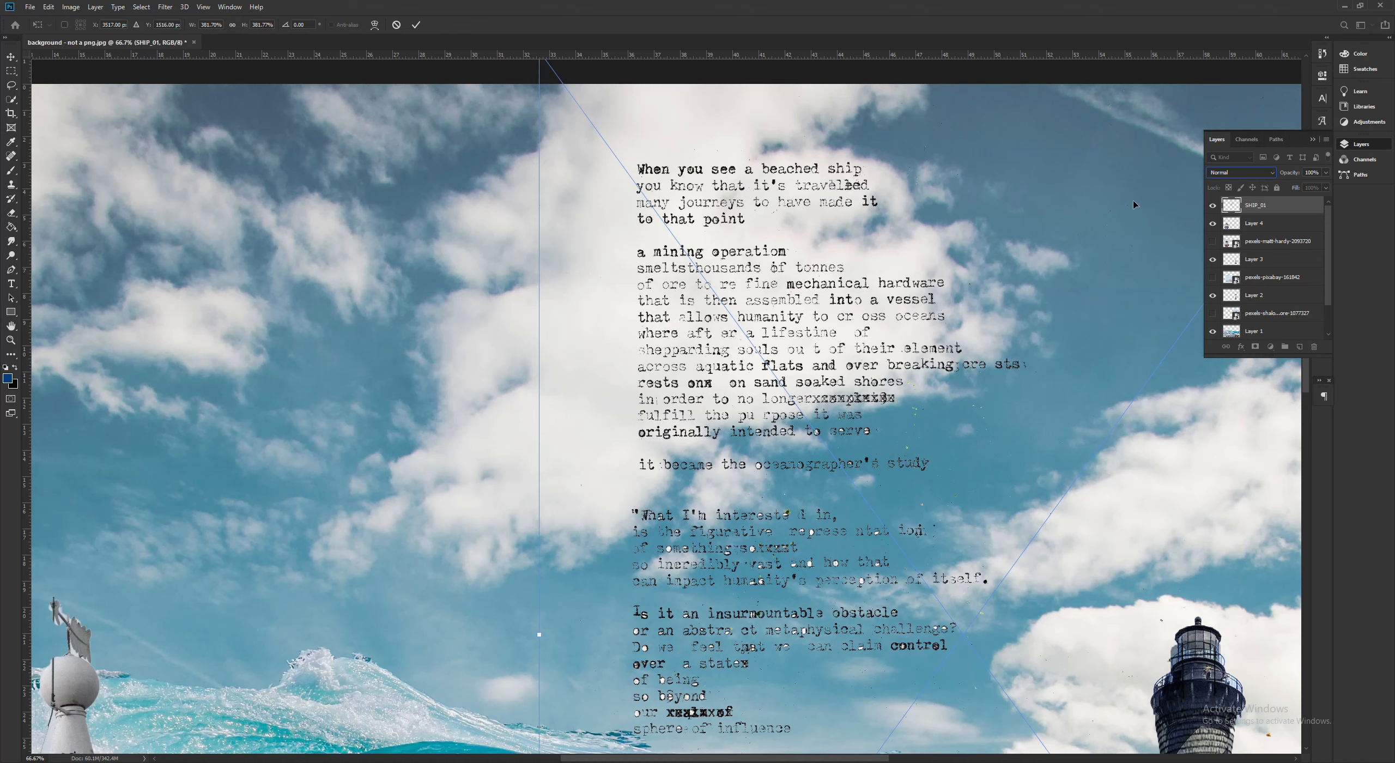
left_click(1251, 172)
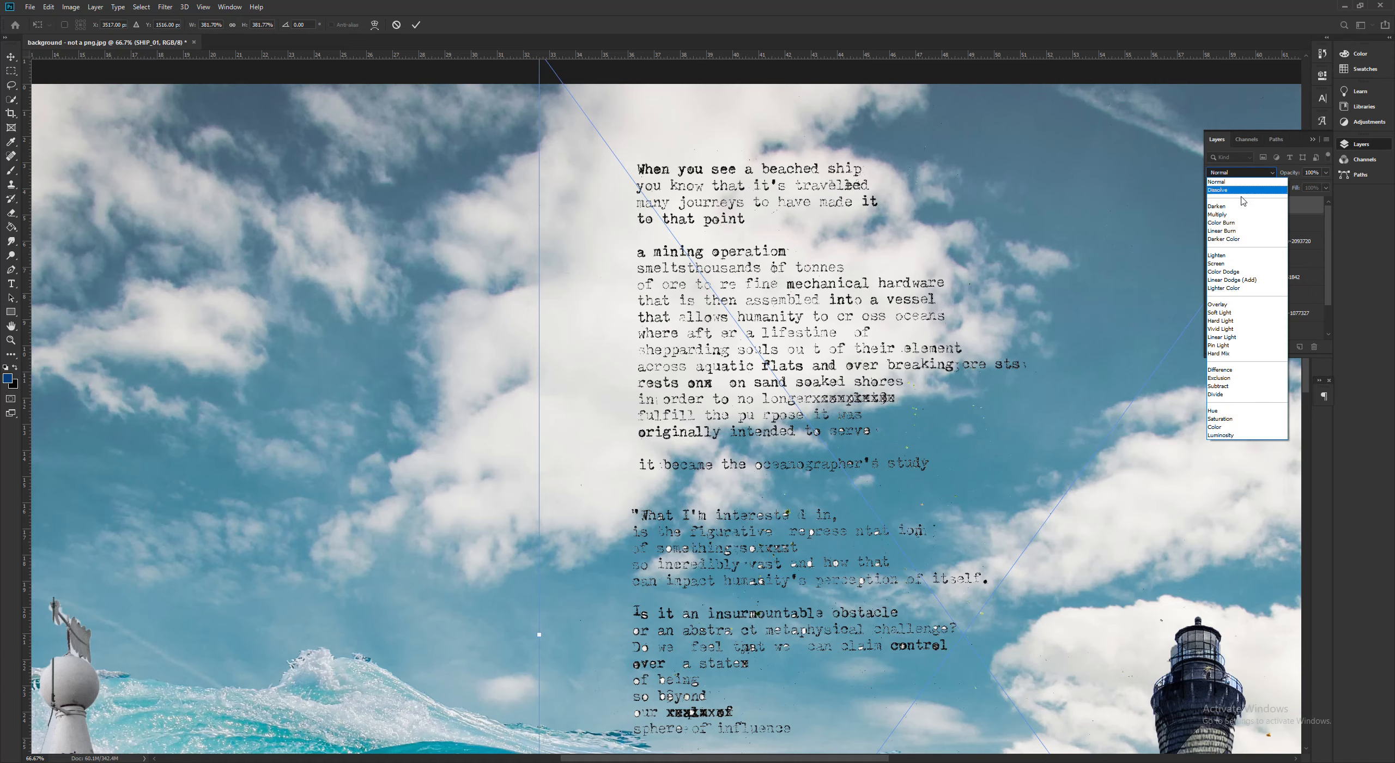
left_click(1240, 215)
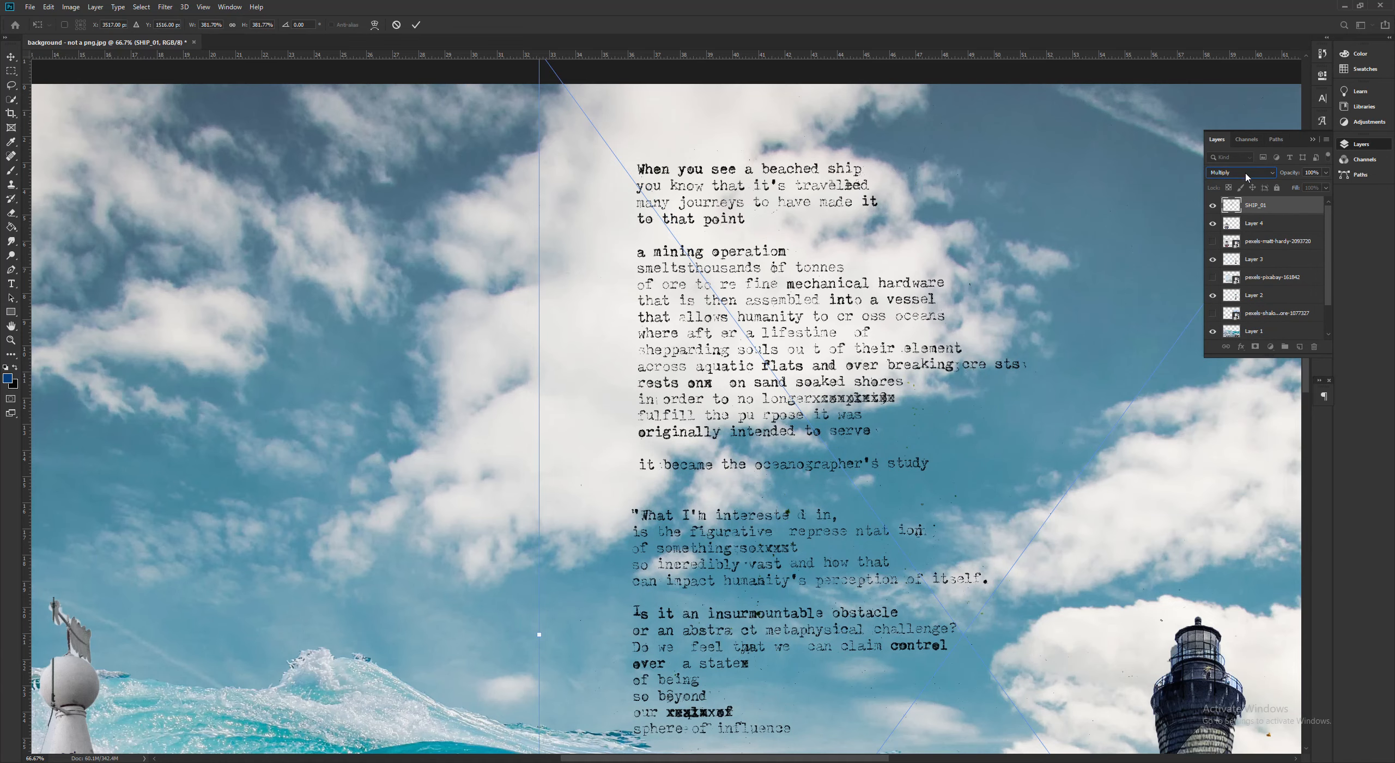
key("ctrl+minus")
key("ctrl+minus")
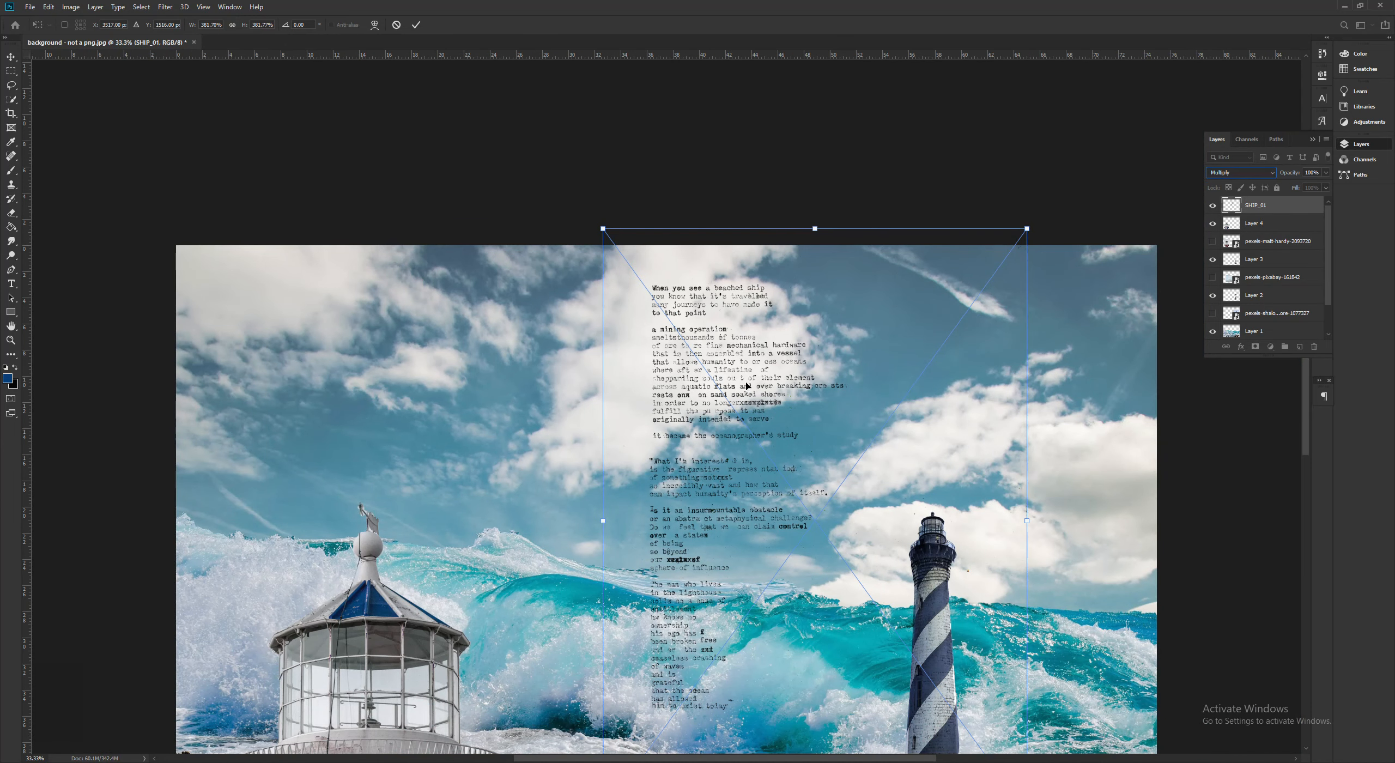
- Shift the typewritten text slightly down and to the right in the collage and apply the placement
left_click_drag(746, 385, 755, 392)
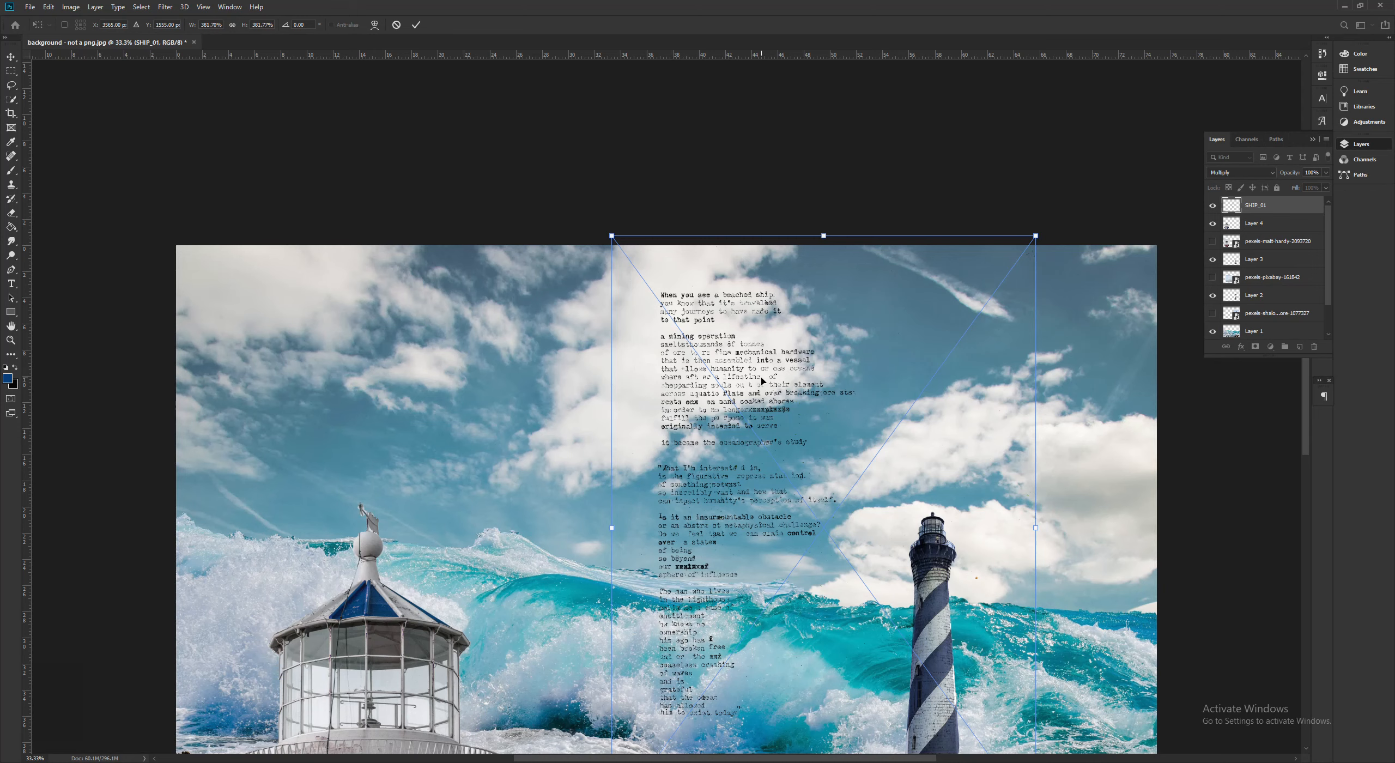
key("v")
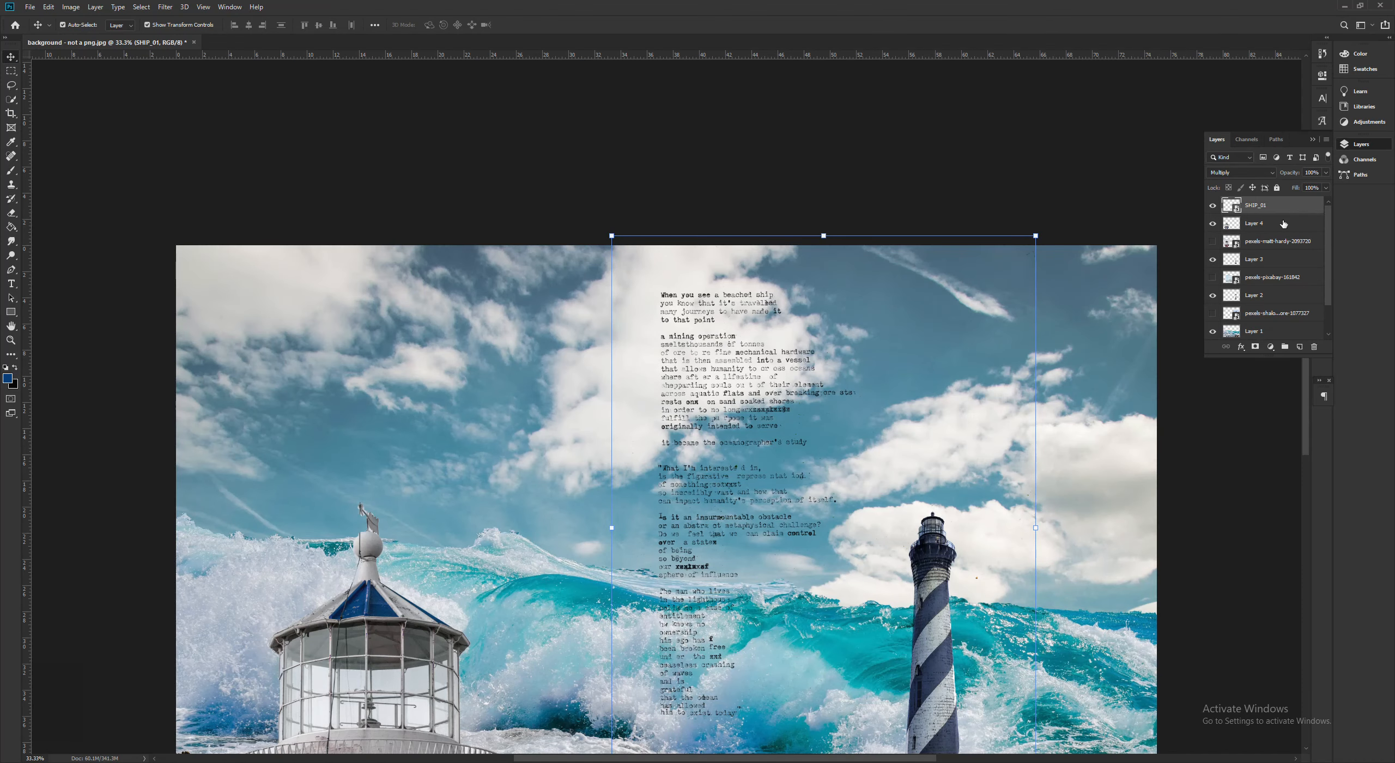
left_click(767, 364)
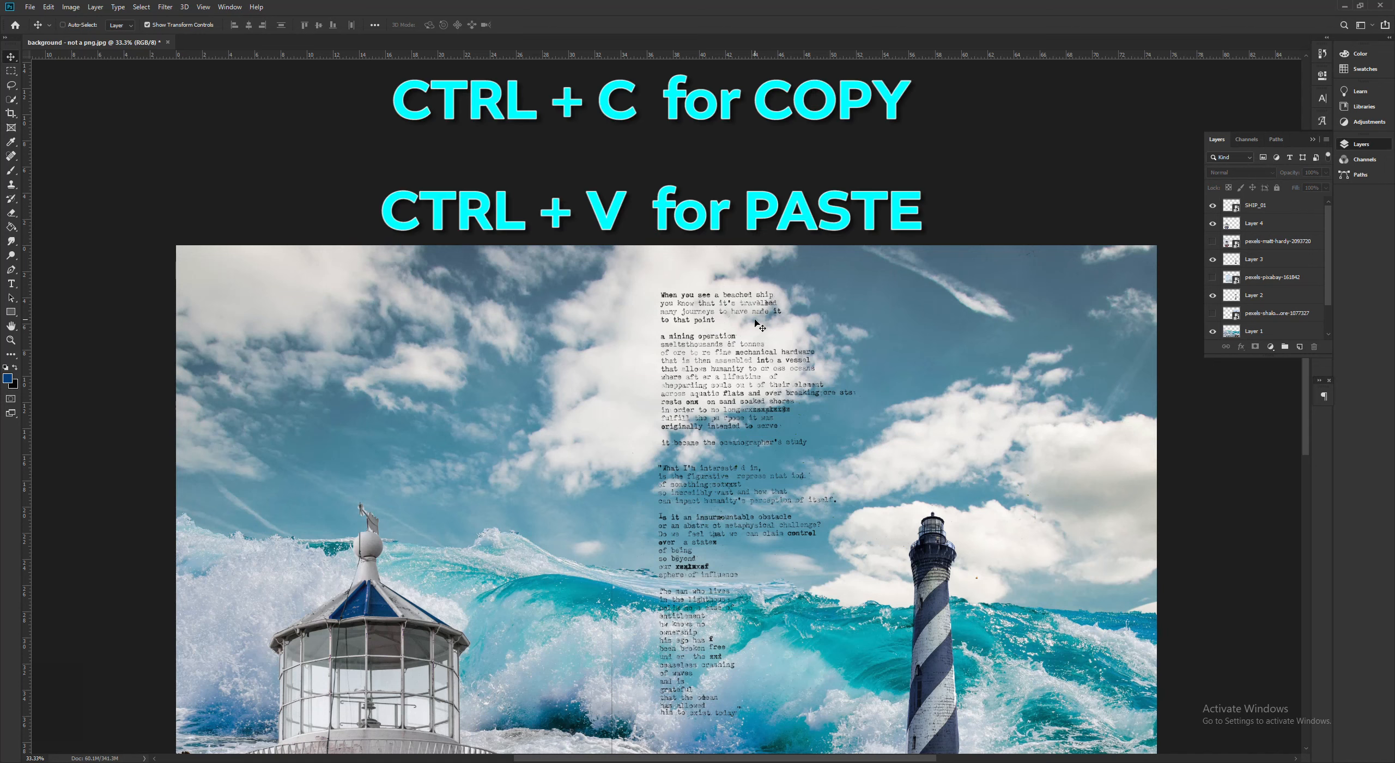
- Copy the SHIP_01 text layer and paste a duplicate of it into the collage
left_click(1259, 205)
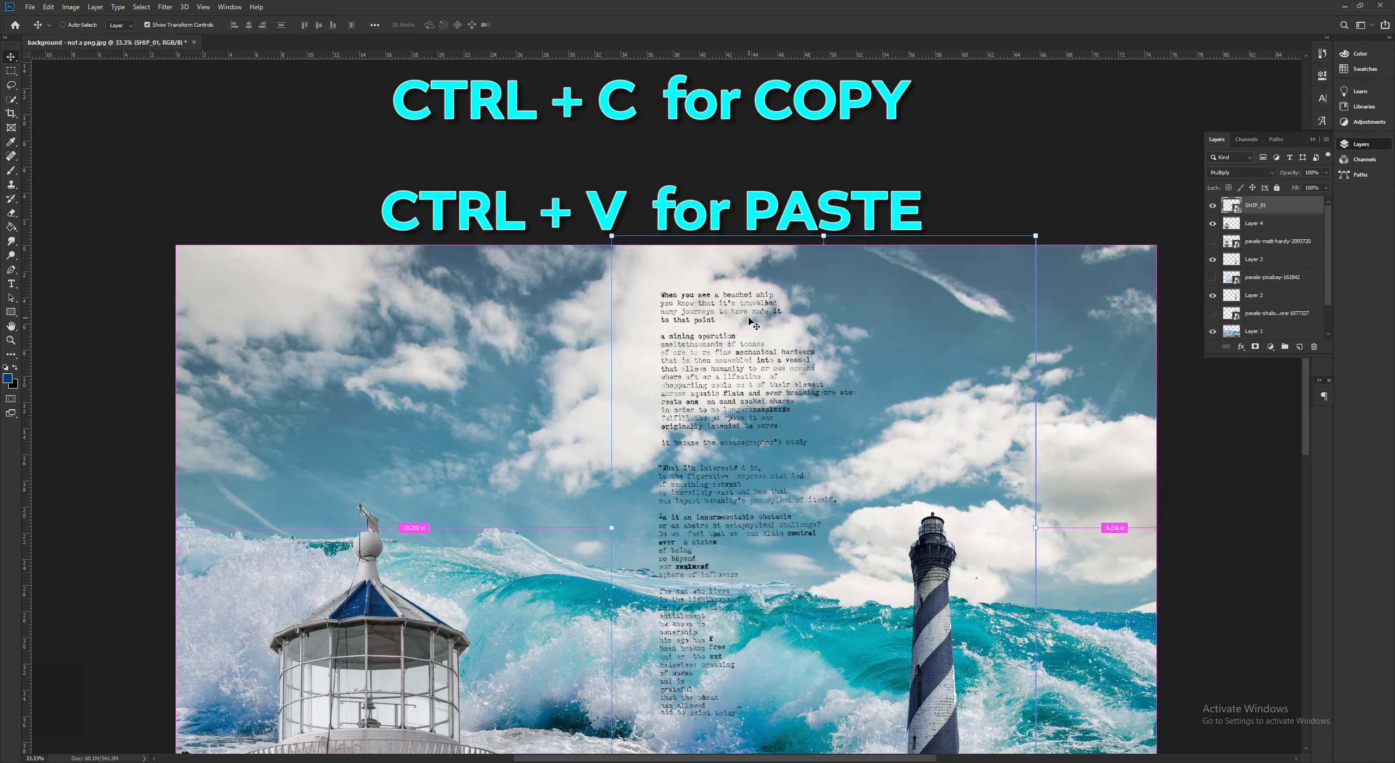
key("ctrl+c")
key("ctrl+v")
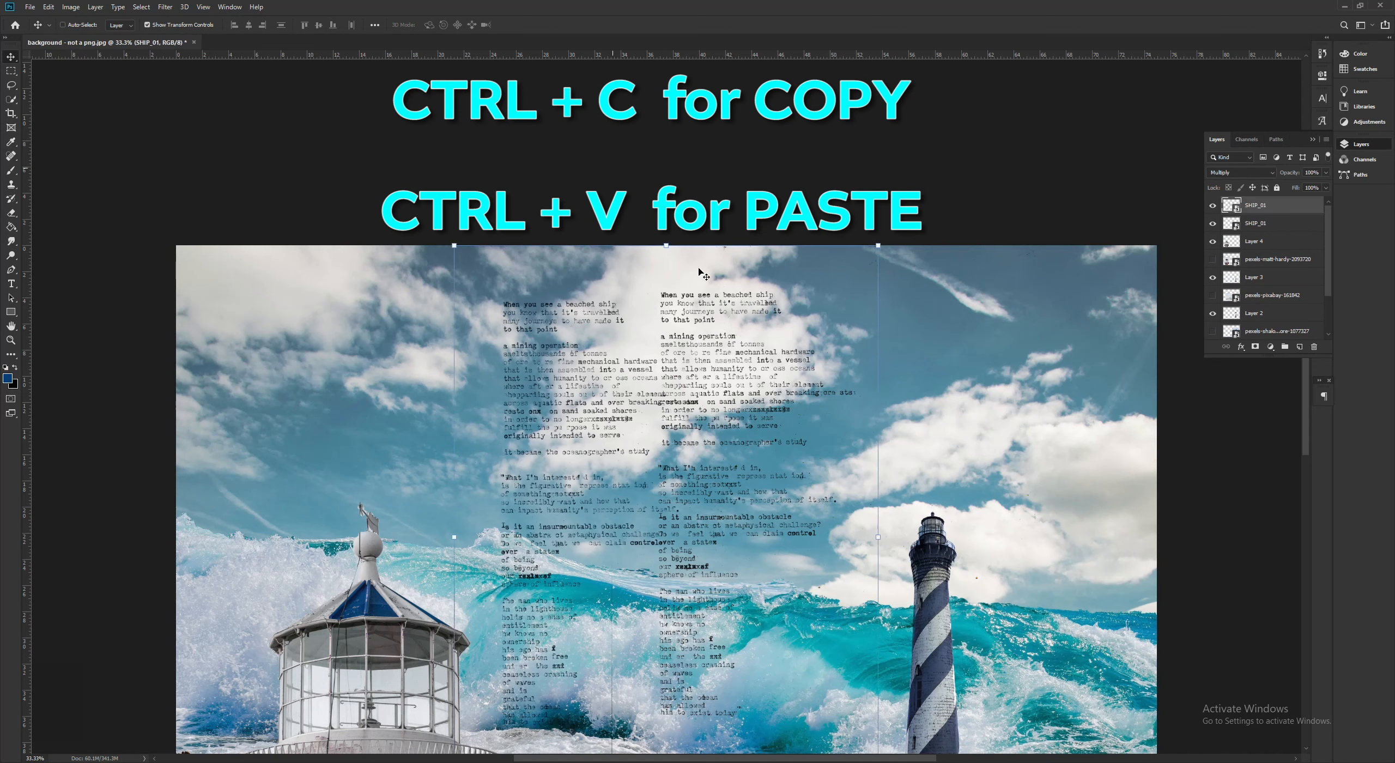
- Try an inverted, mirrored copy of the typewritten text with Exclusion blending, and discard that copy
key("ctrl+i")
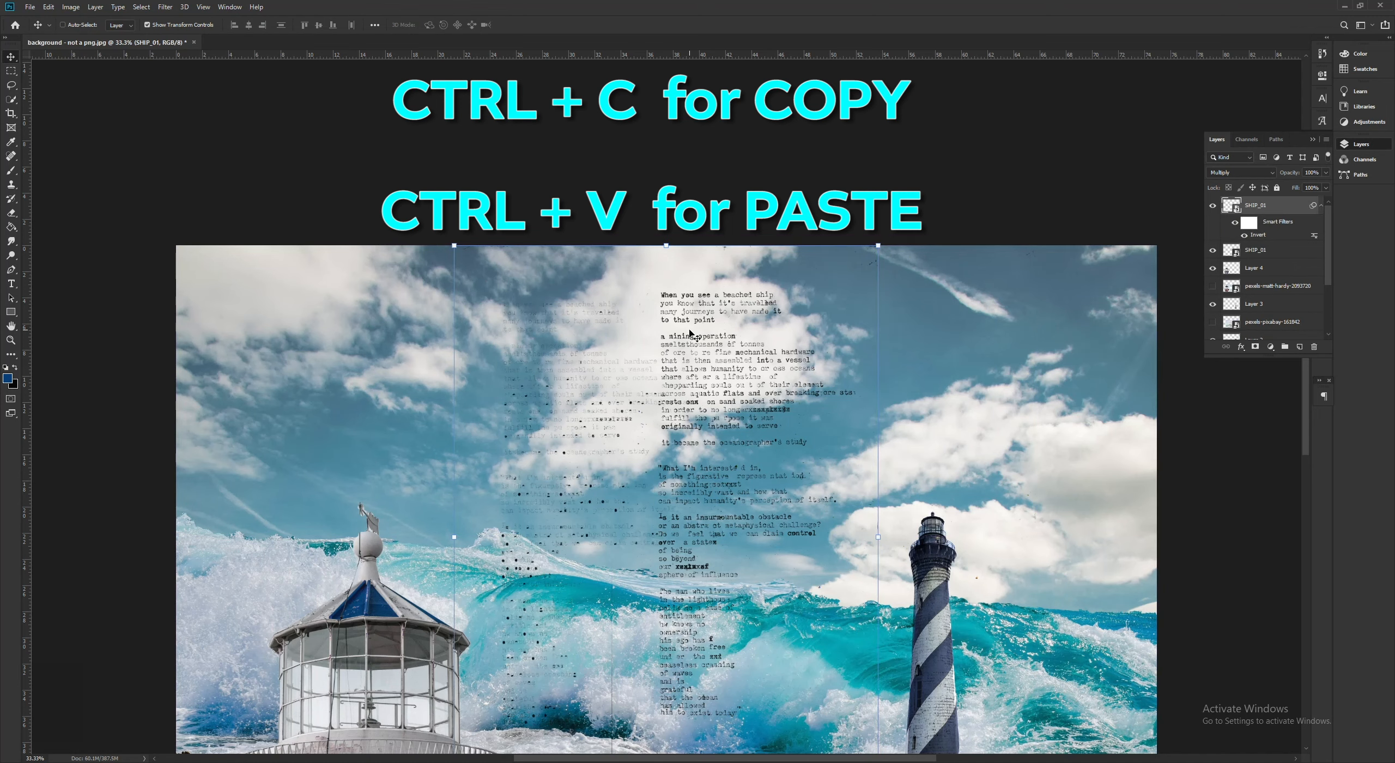
key("ctrl+z")
key("i")
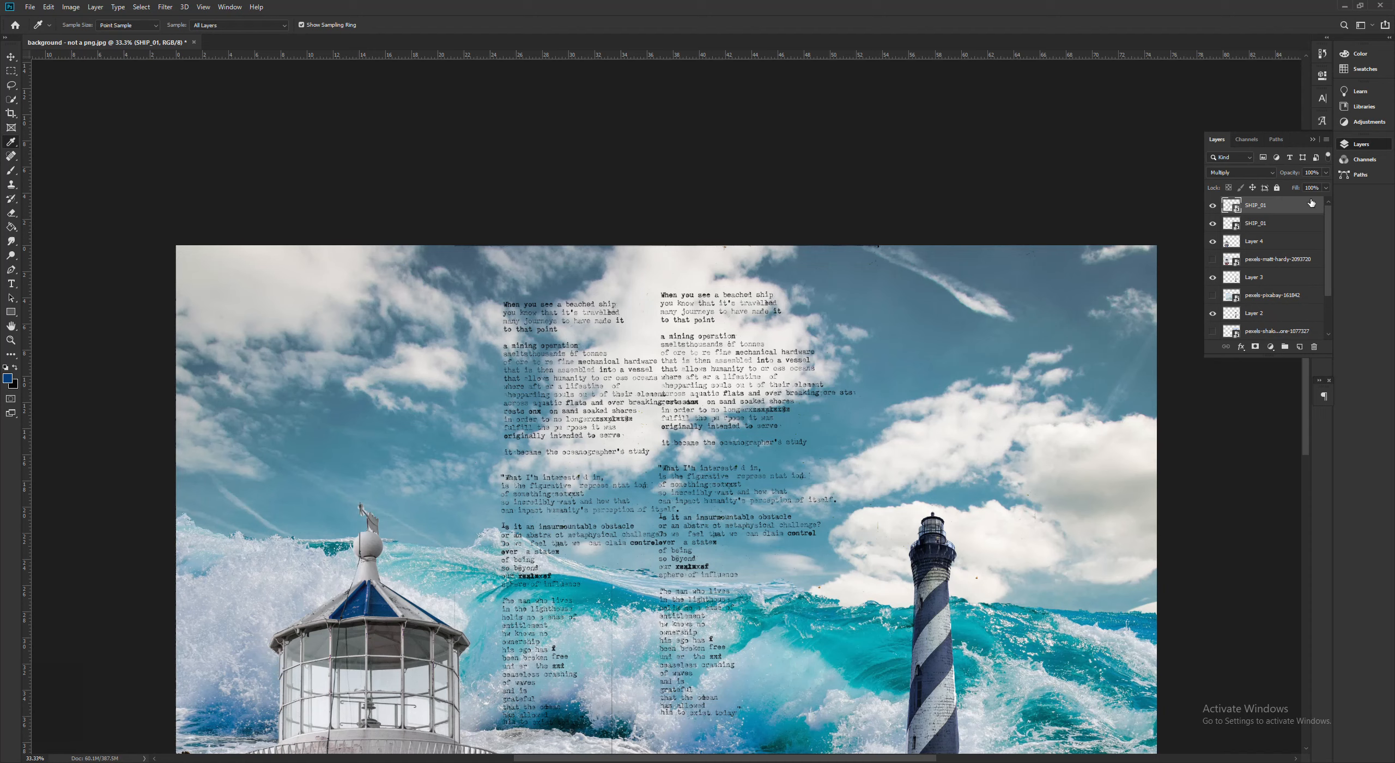
key("ctrl+shift+z")
left_click_drag(545, 518, 560, 460)
key("ctrl+z")
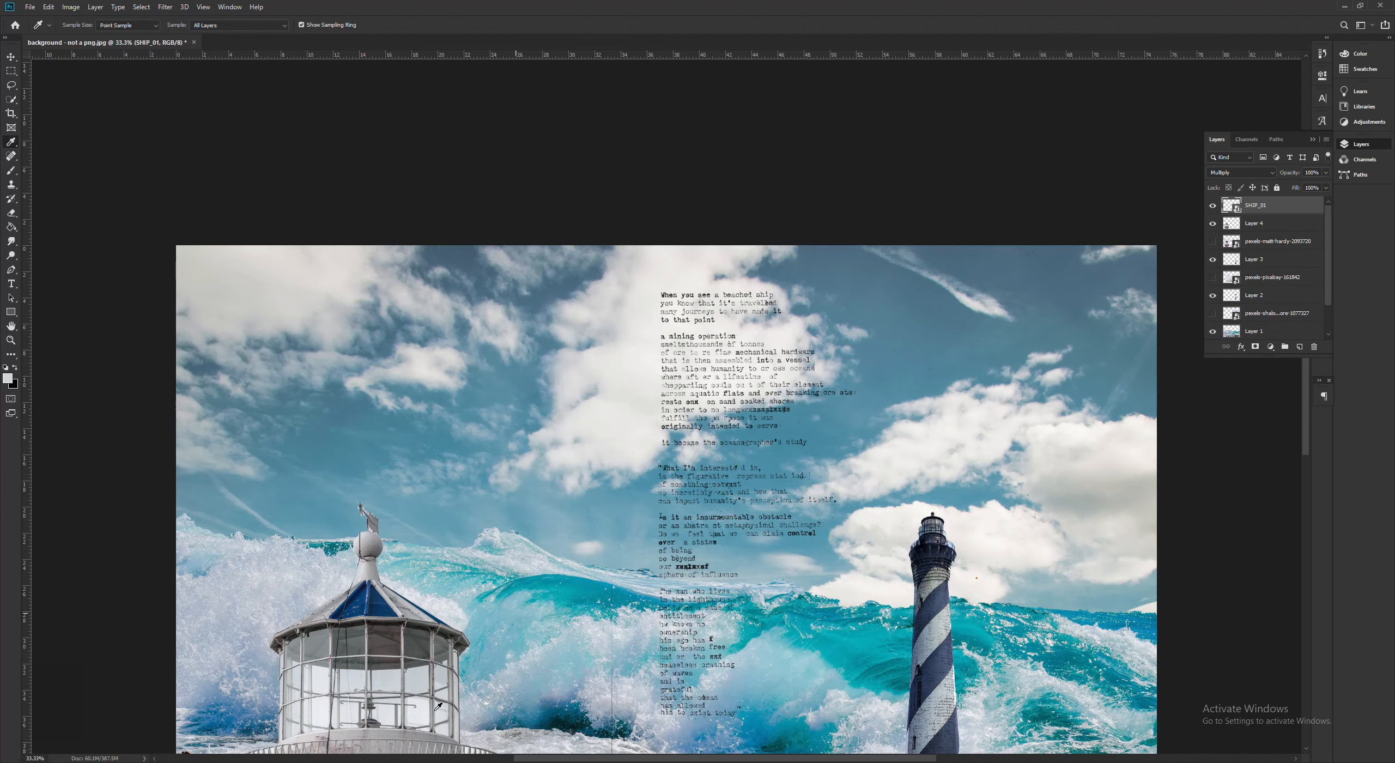
key("ctrl+t")
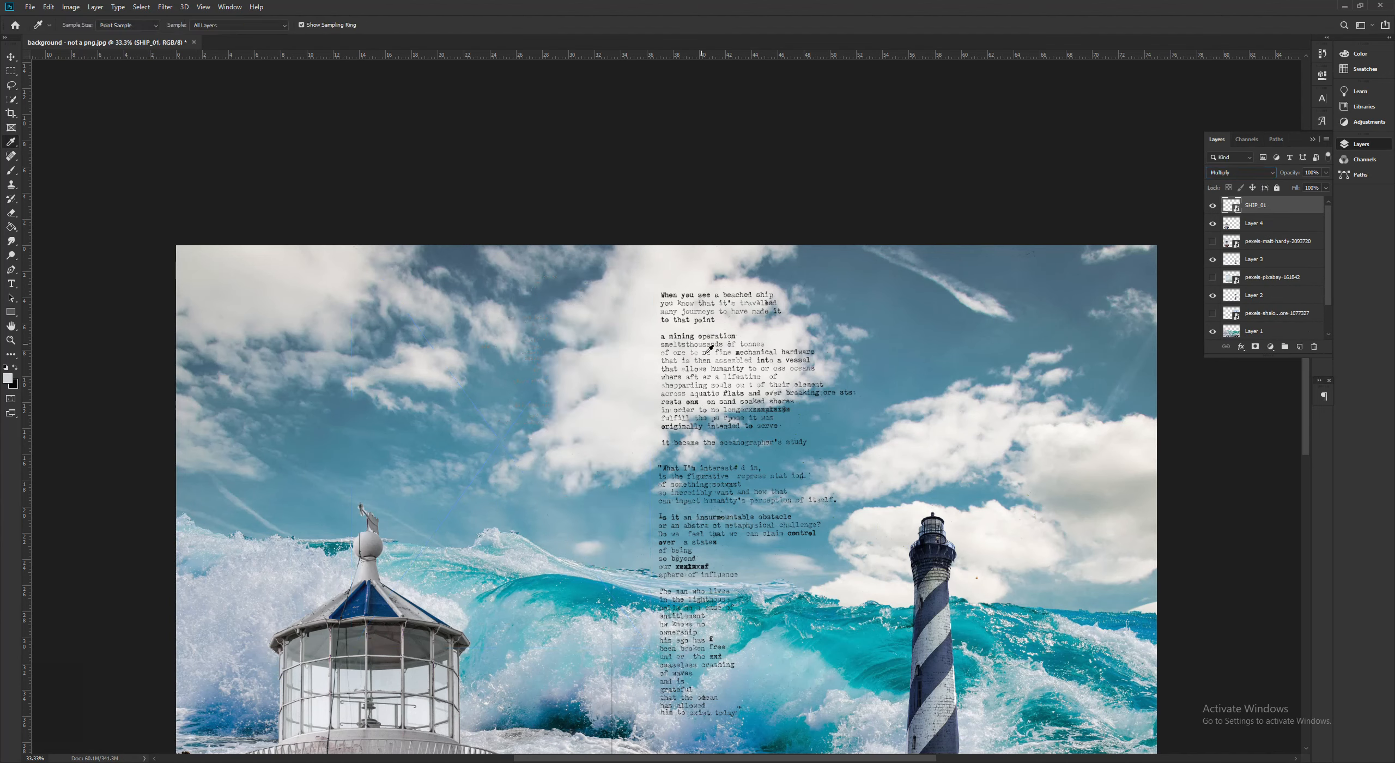
left_click(707, 354)
key("v")
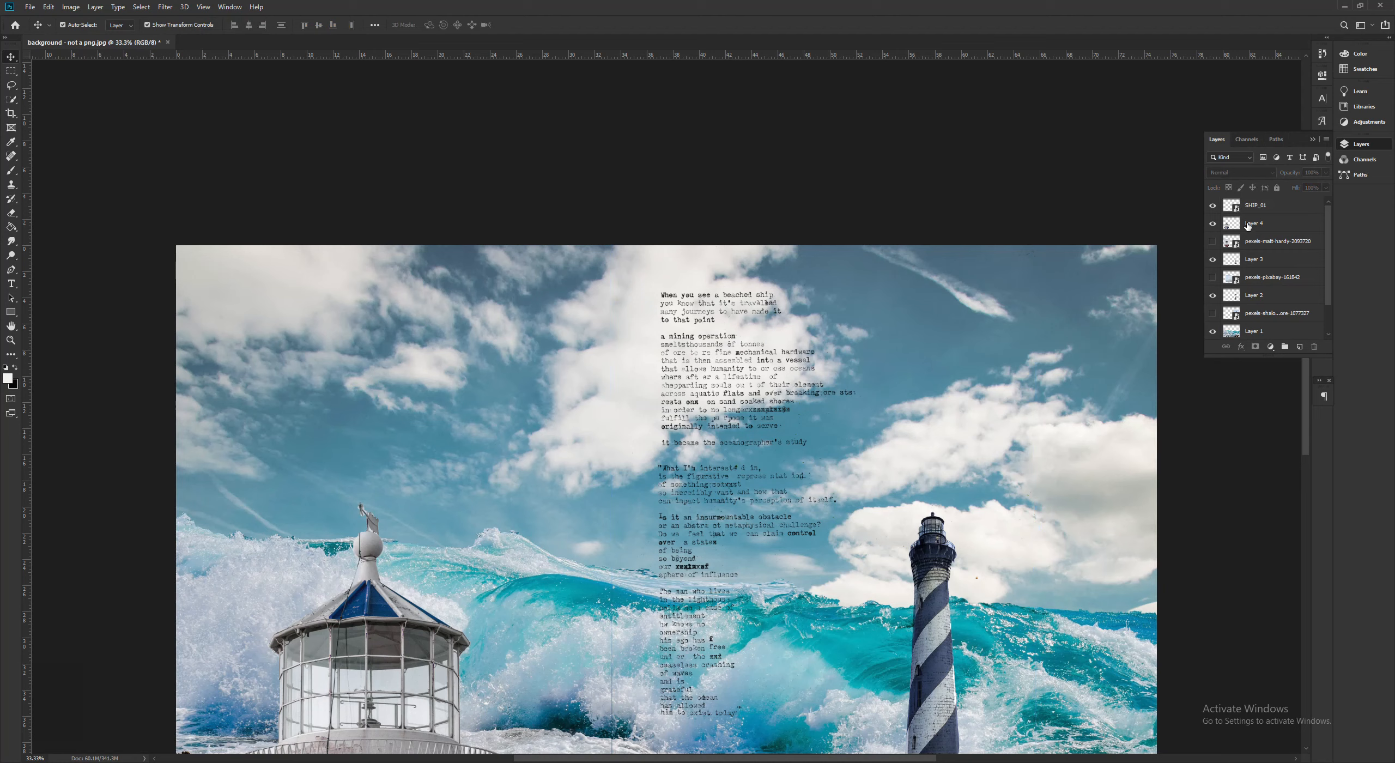
- Paste a copy of the SHIP_01 text layer, flip it horizontally and move it to the left of the original text
left_click(838, 194, "ctrl")
key("ctrl+v")
right_click(544, 328)
right_click(539, 366)
key("Escape")
key("ctrl+t")
right_click(557, 353)
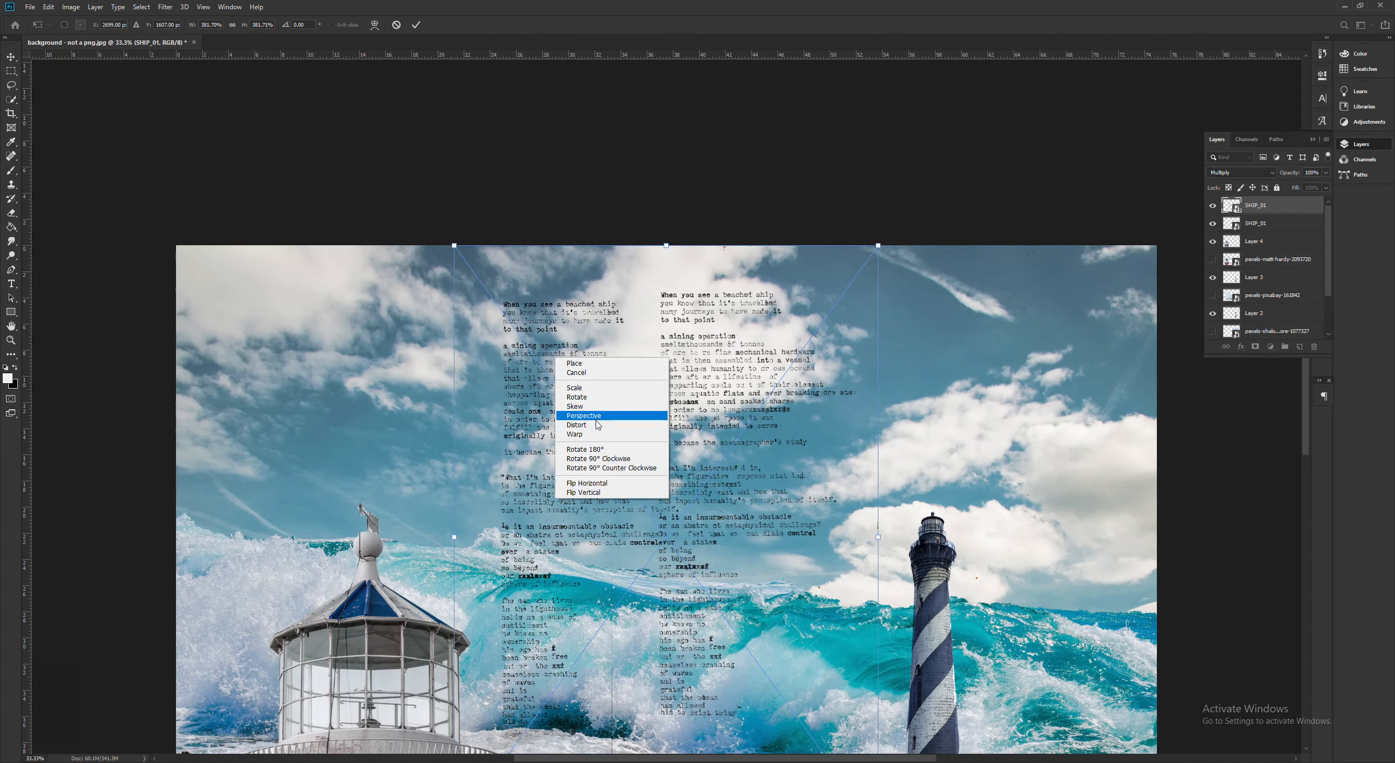
left_click(613, 484)
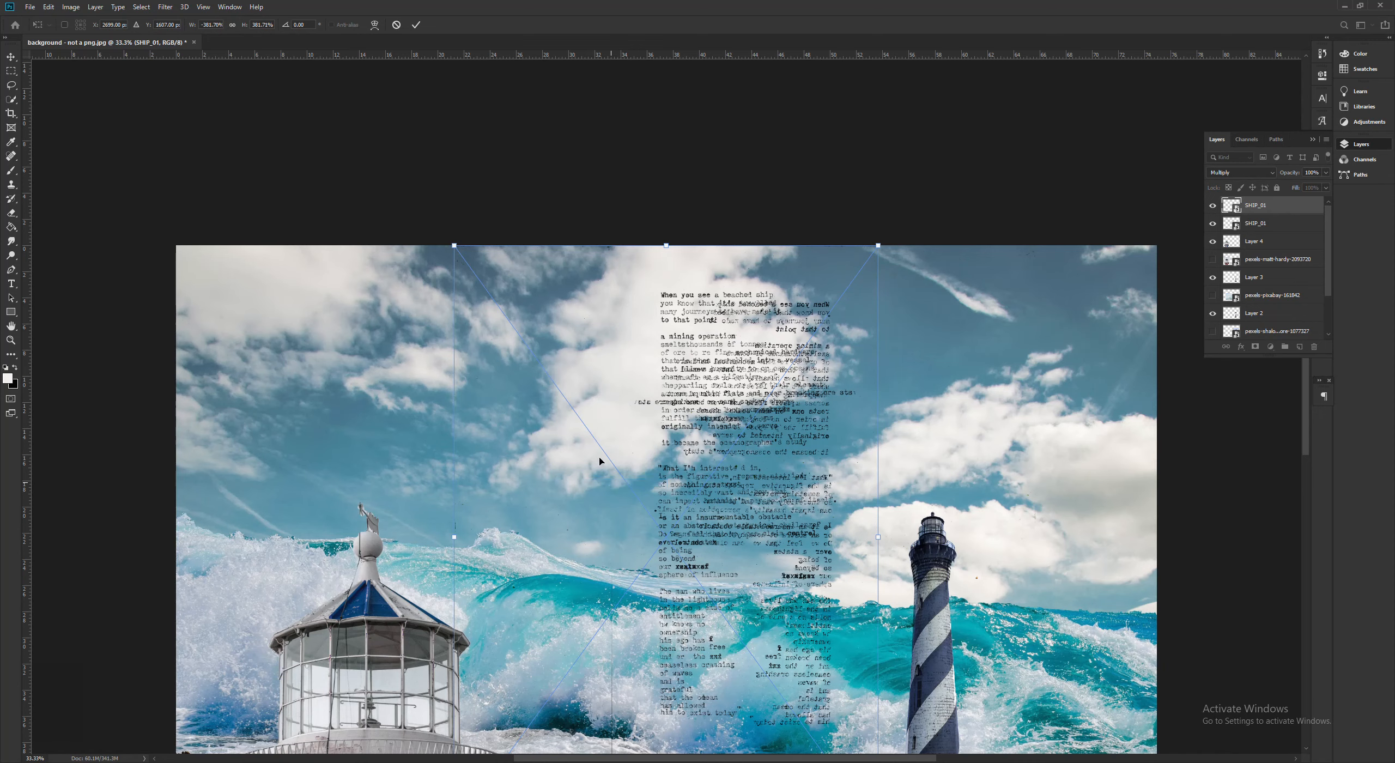
left_click_drag(804, 377, 584, 342)
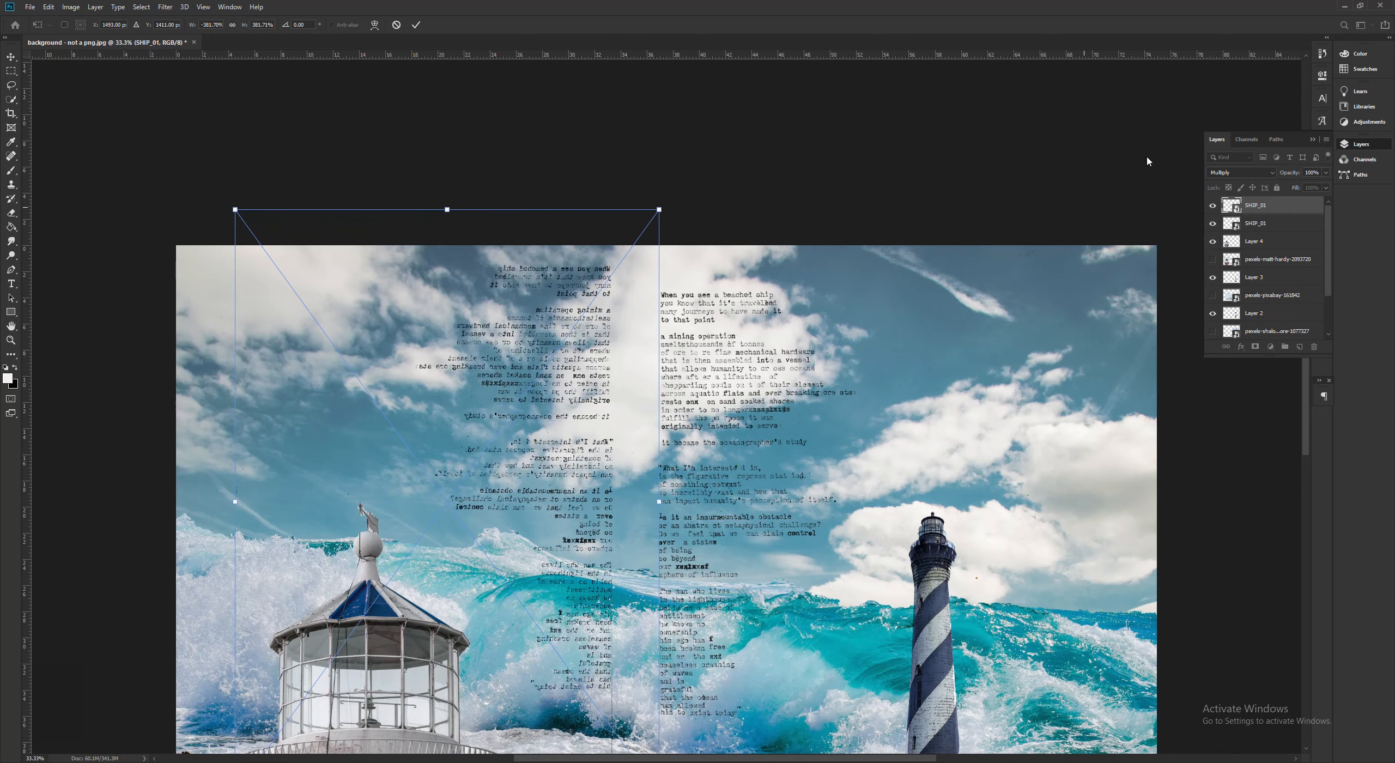
- Set the blending mode of the mirrored text copy to Divide after trying Difference and Exclusion
left_click(1224, 174)
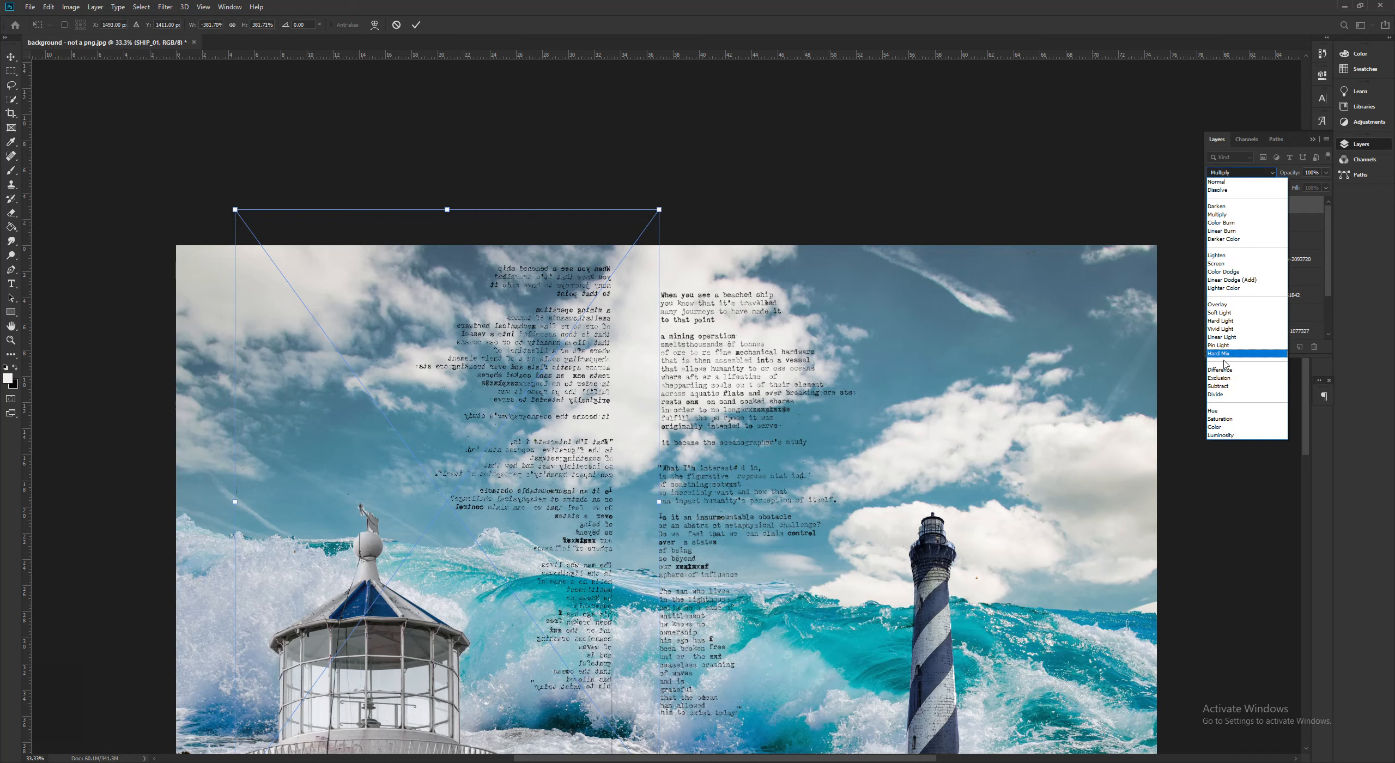
left_click(1226, 370)
left_click(1244, 174)
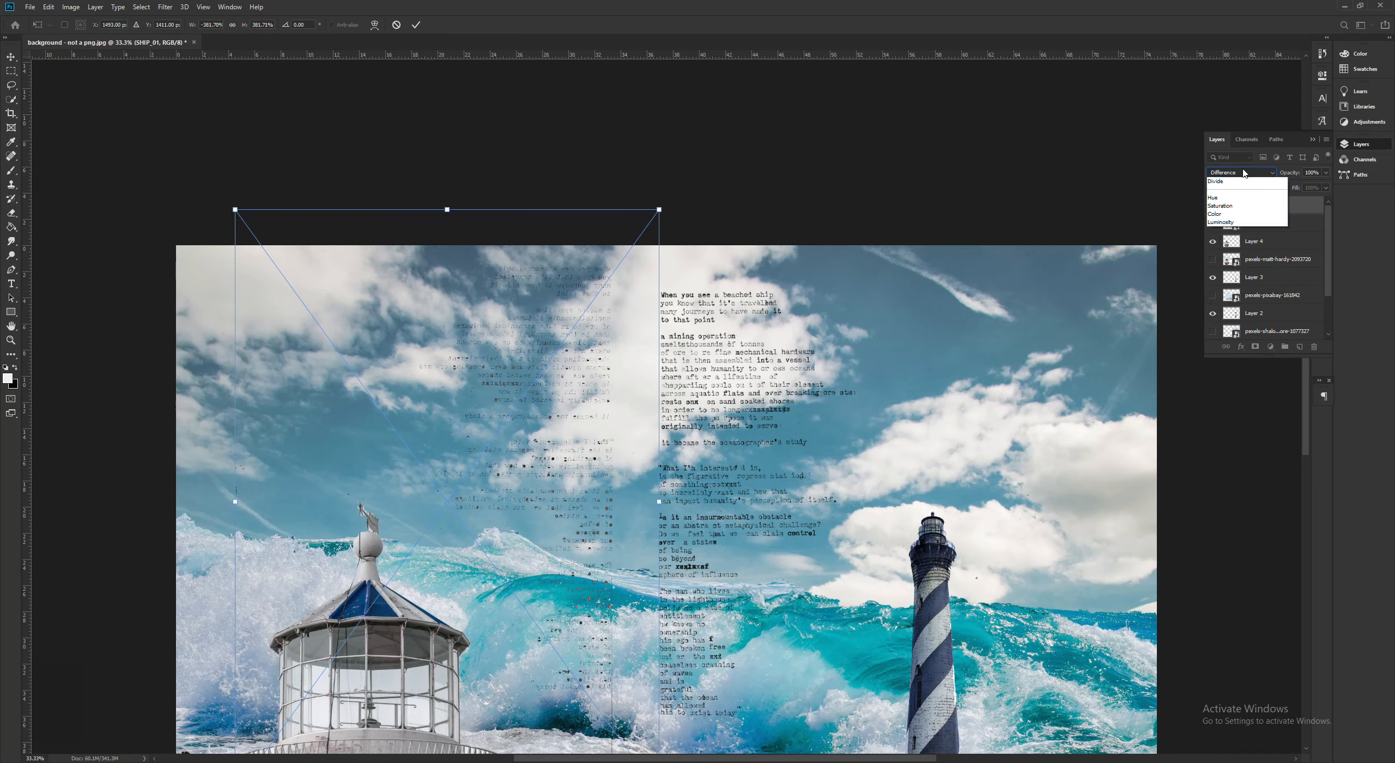
left_click(1241, 378)
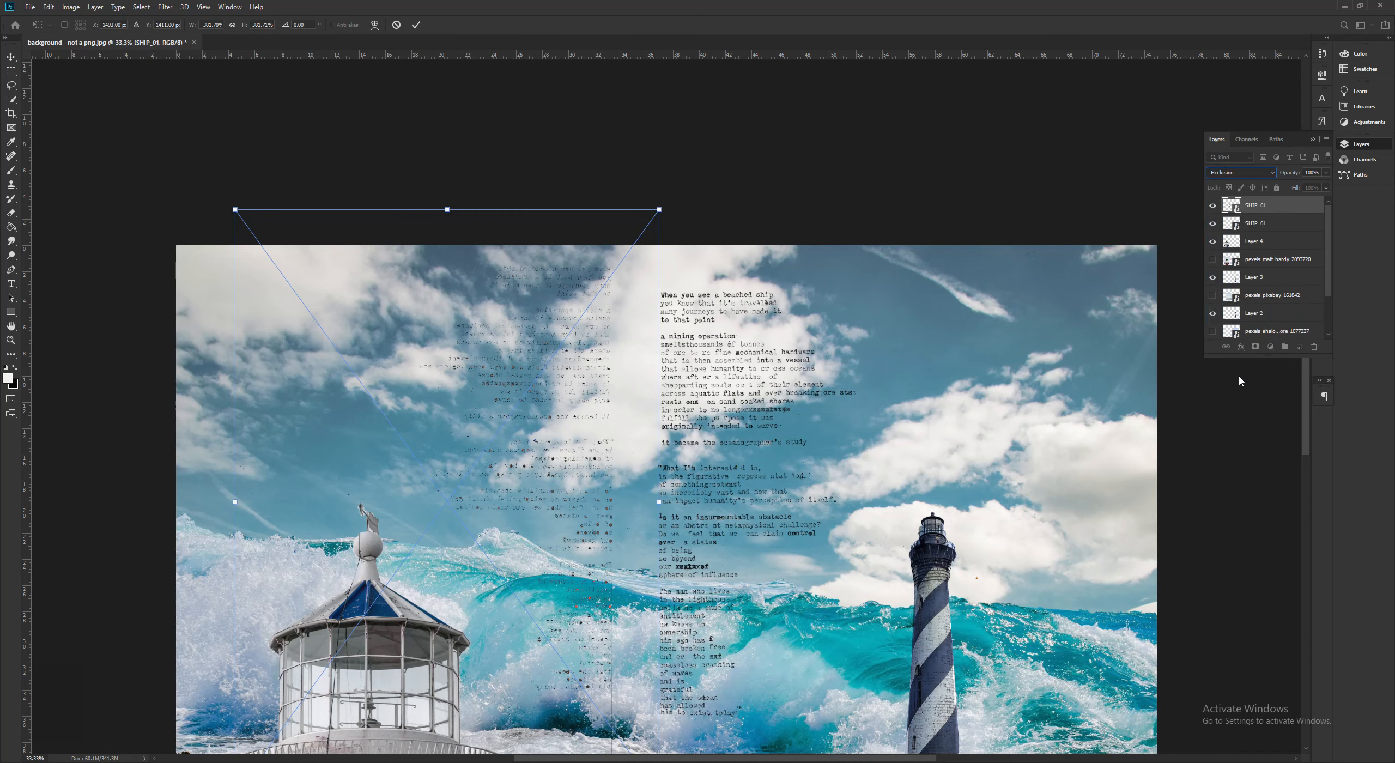
key("Down")
key("Down")
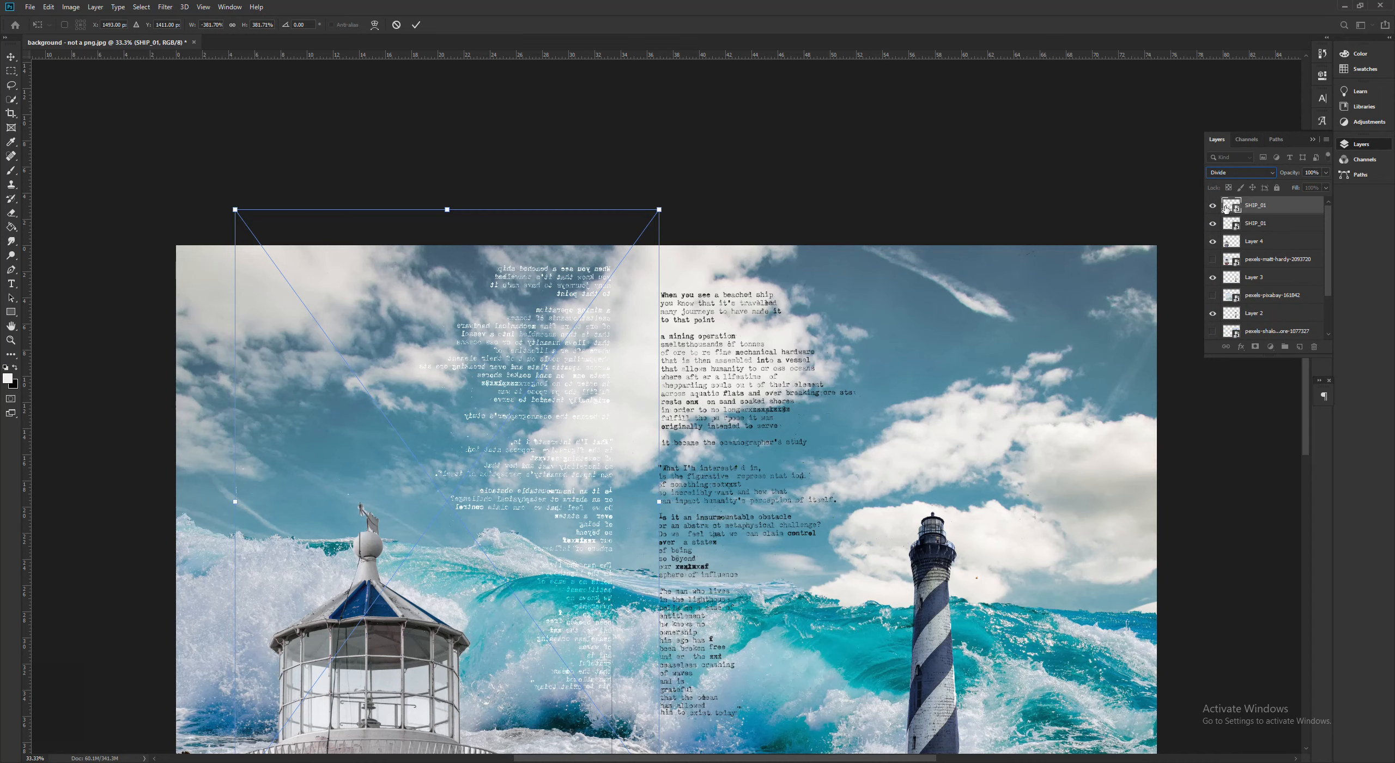
- Align the mirrored text beside the original column, level with its lines, and apply the transformation
left_click_drag(551, 369, 589, 369)
left_click(707, 365)
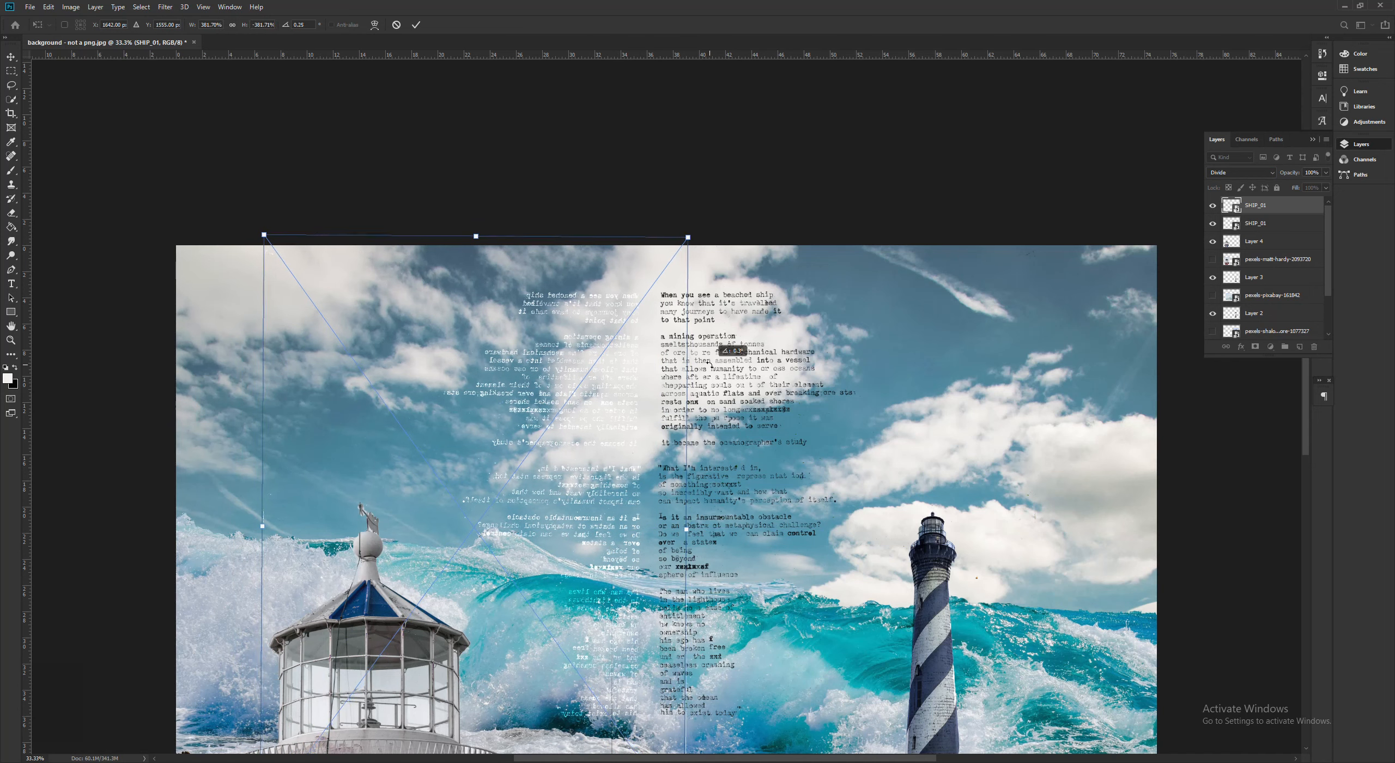
left_click(792, 191)
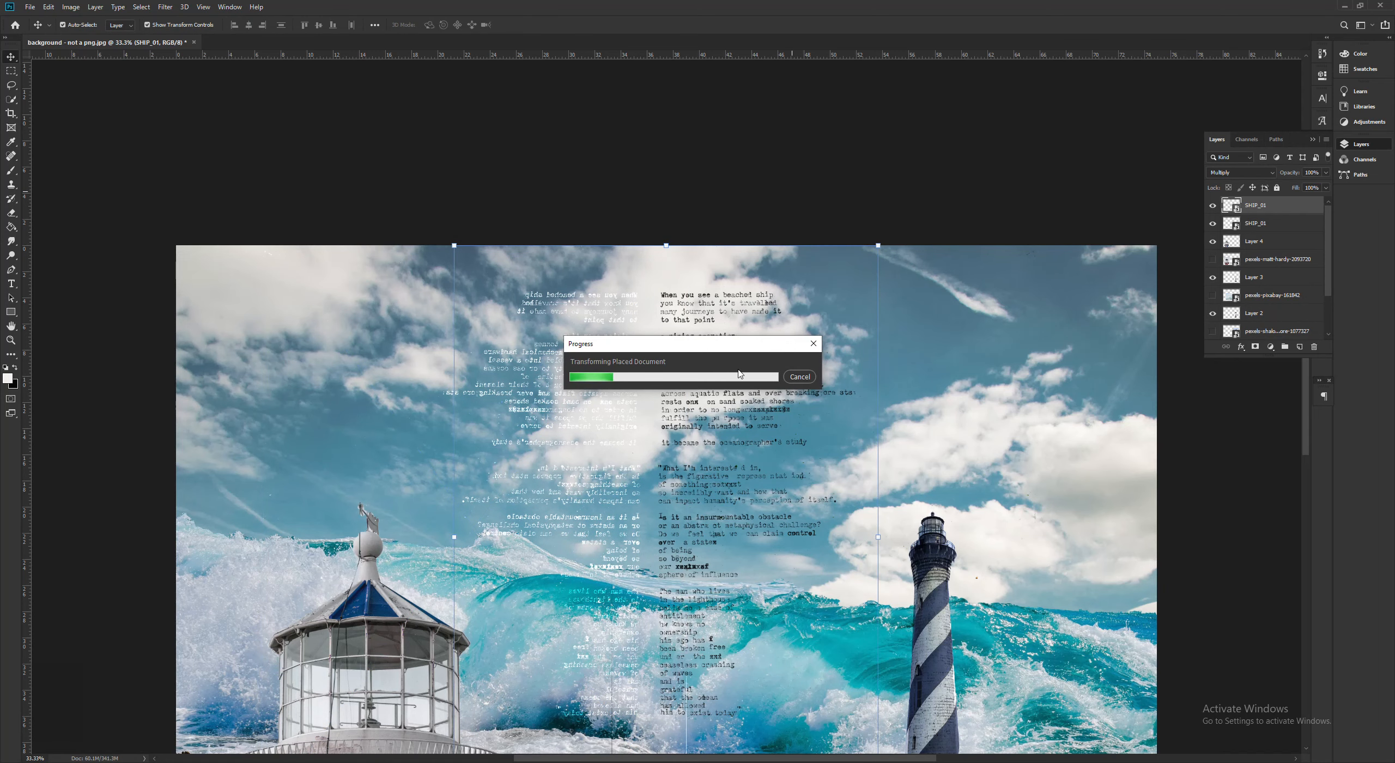
- Examine the stray black and white lines beneath the two text columns up close
scroll(719, 333, "down", 5)
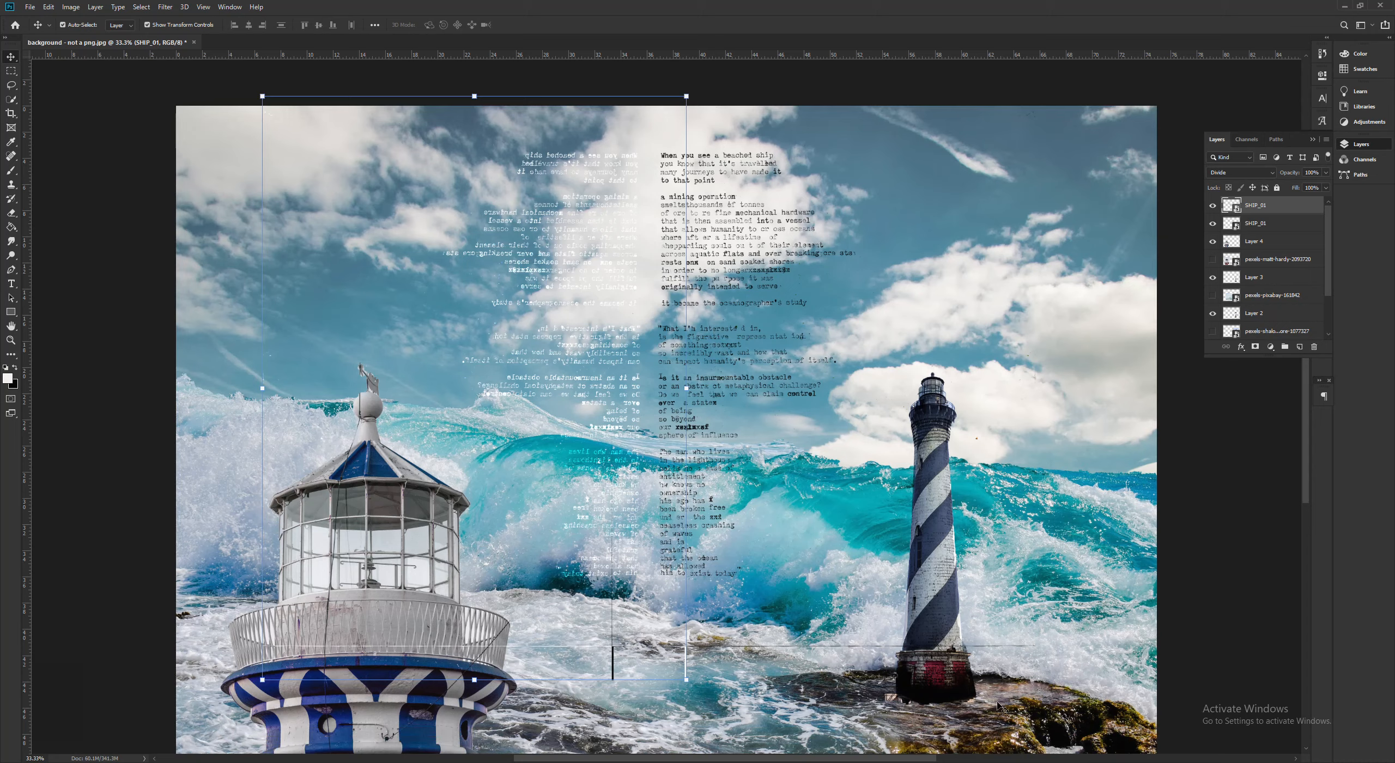
left_click(1176, 493)
left_click(689, 669)
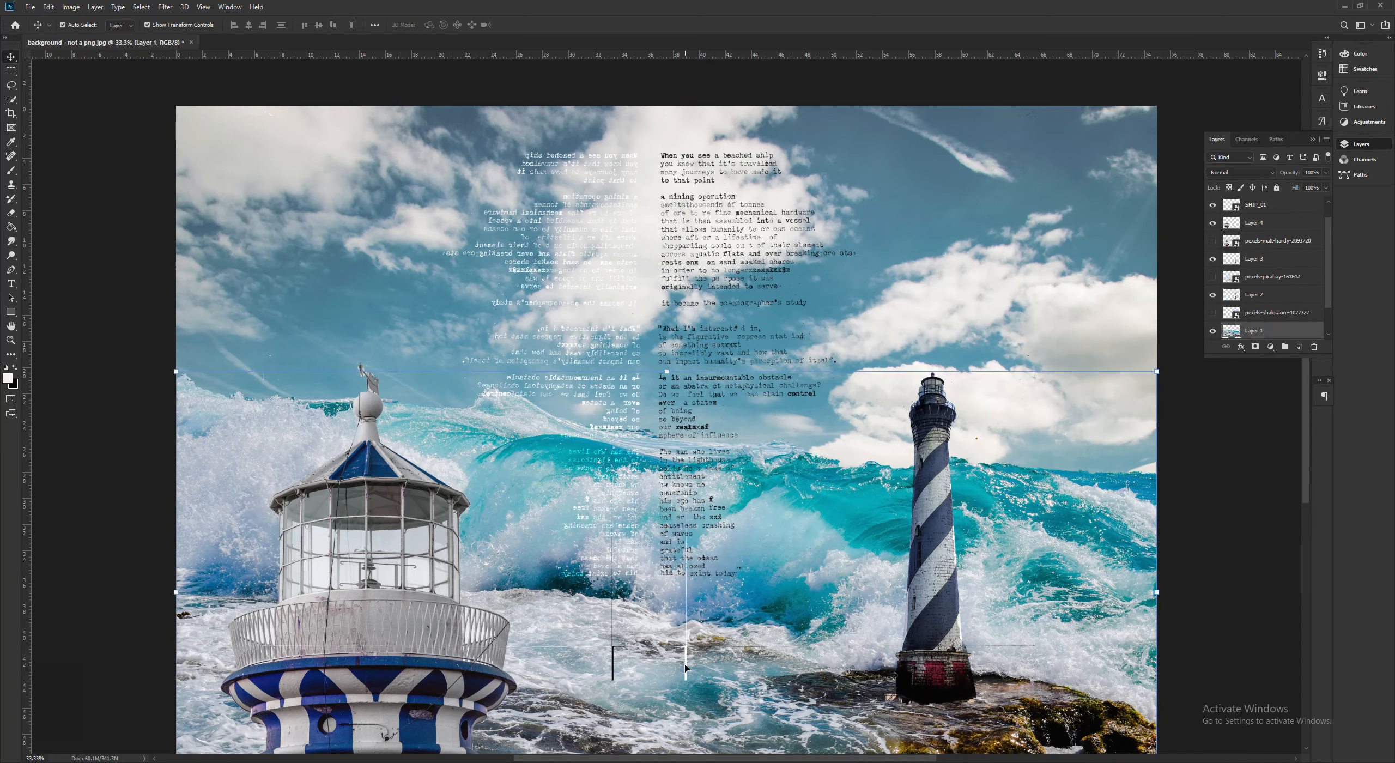
left_click(685, 666)
key("ctrl+plus")
key("ctrl+plus")
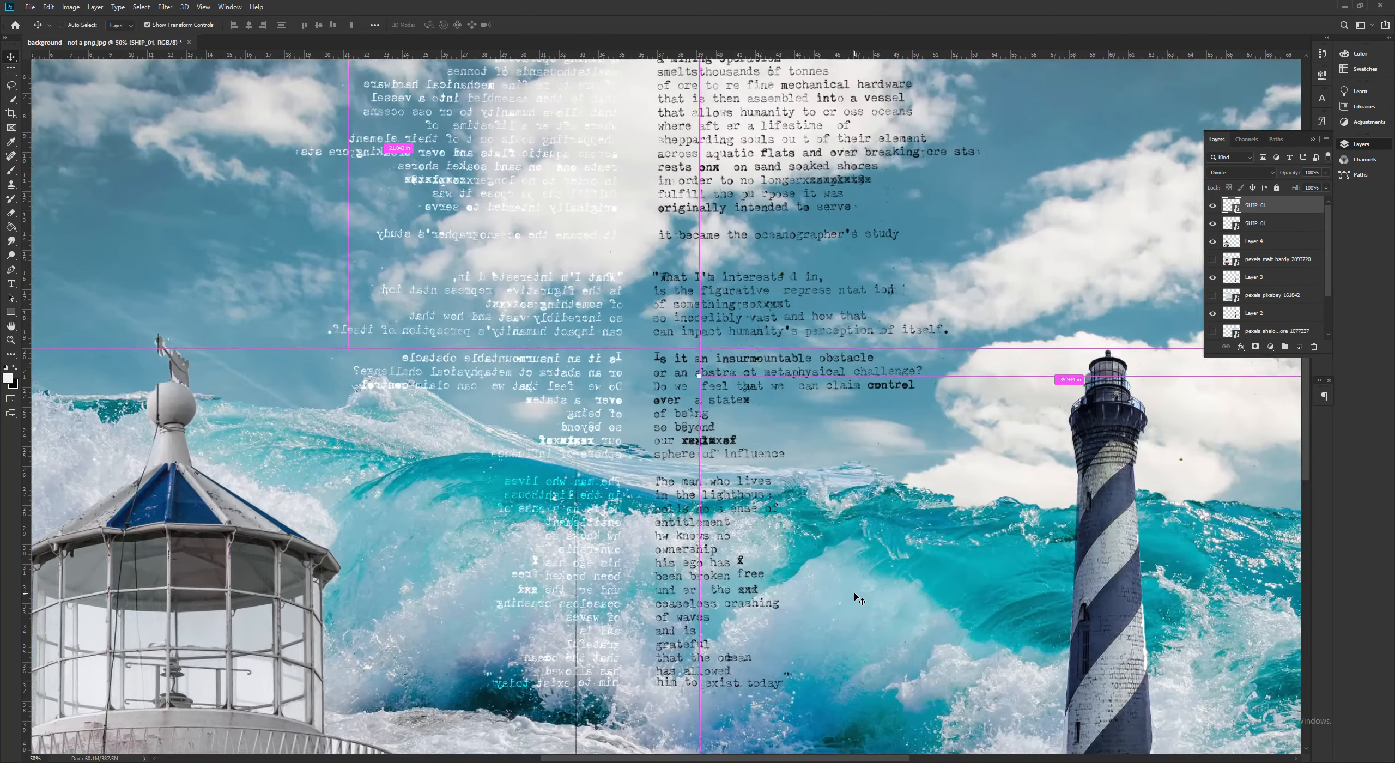
scroll(796, 490, "down", 9)
scroll(596, 508, "down", 2)
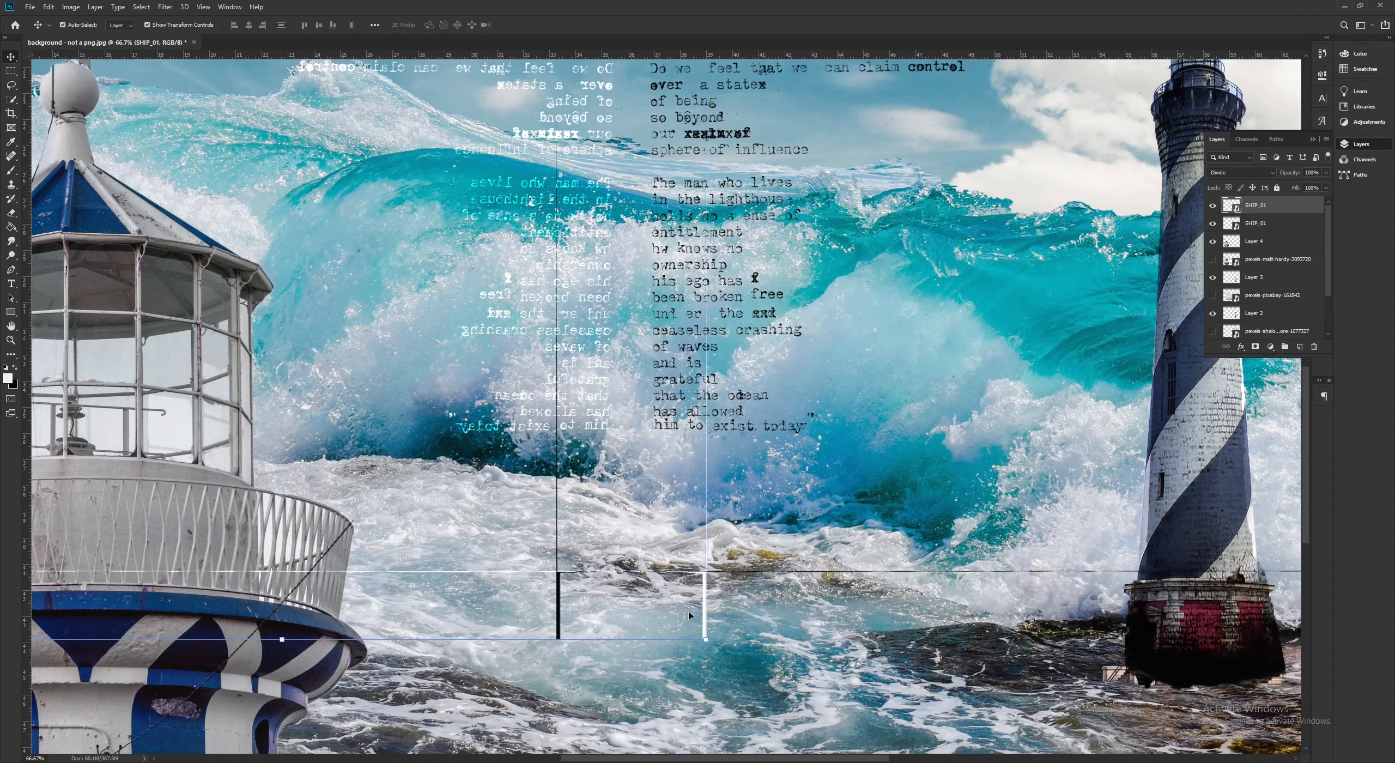
left_click(403, 535)
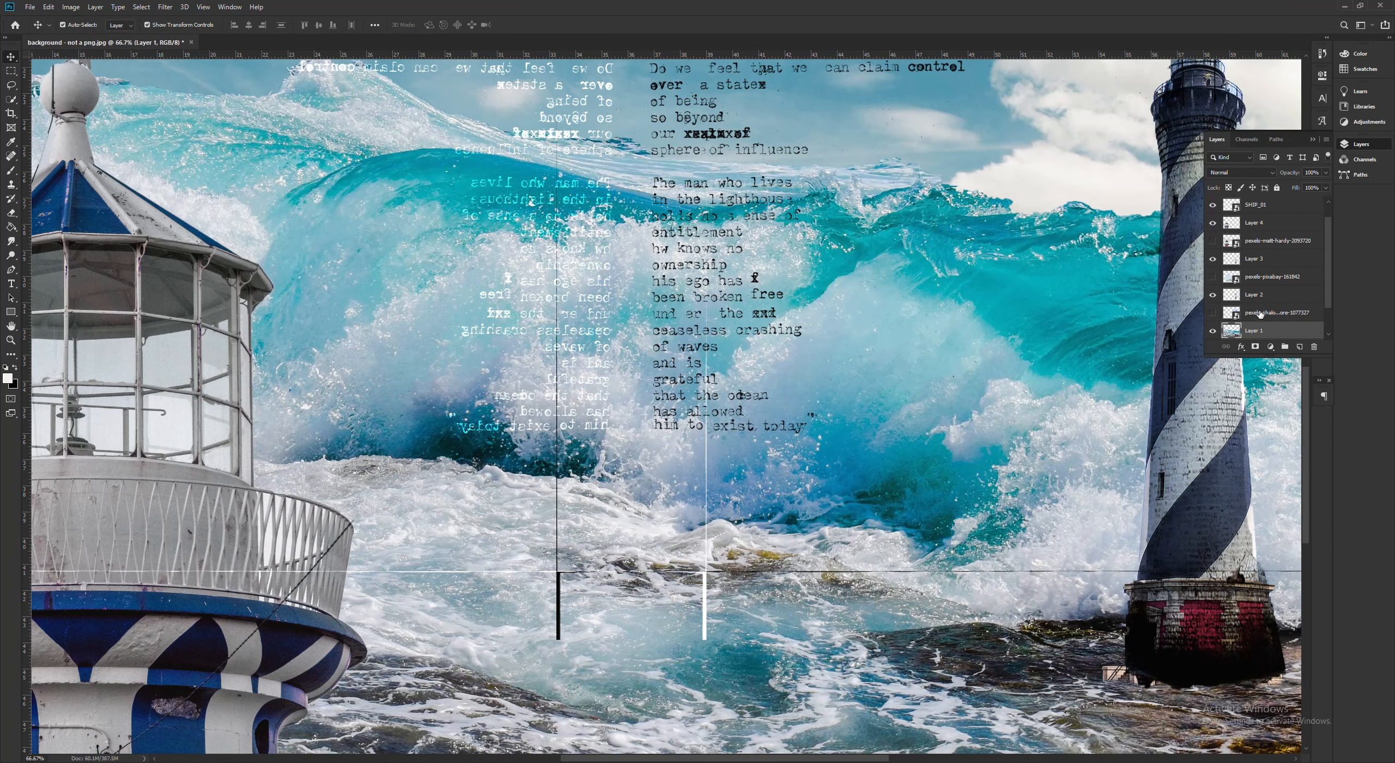
- Rename the mirrored SHIP_01 text layer as ship_inverse
scroll(1248, 316, "up", 1)
left_click(1259, 208)
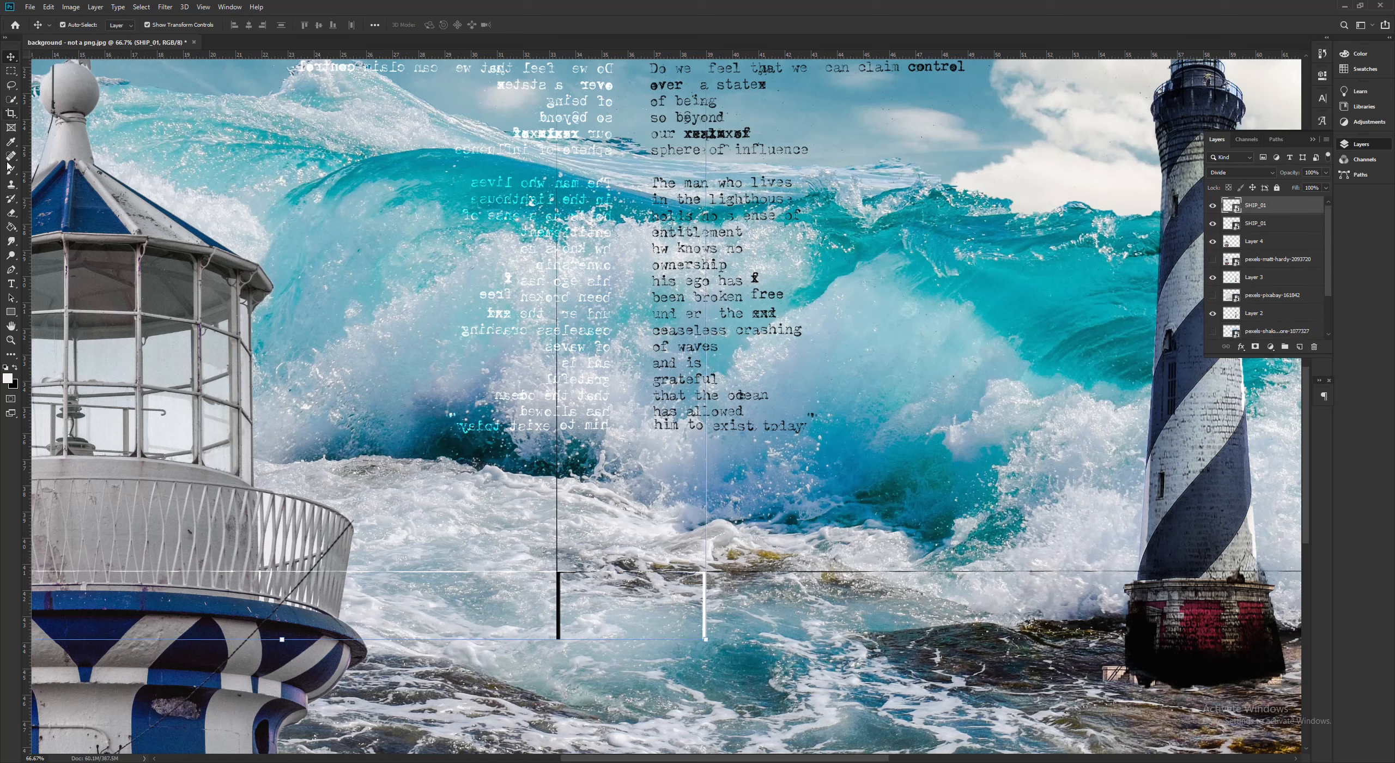
double_click(1264, 206)
type("ship_inverse")
key("Return")
- Rasterize the ship_inverse smart object for the Eraser tool and undo the trial erasing over the mirrored text
left_click(8, 214)
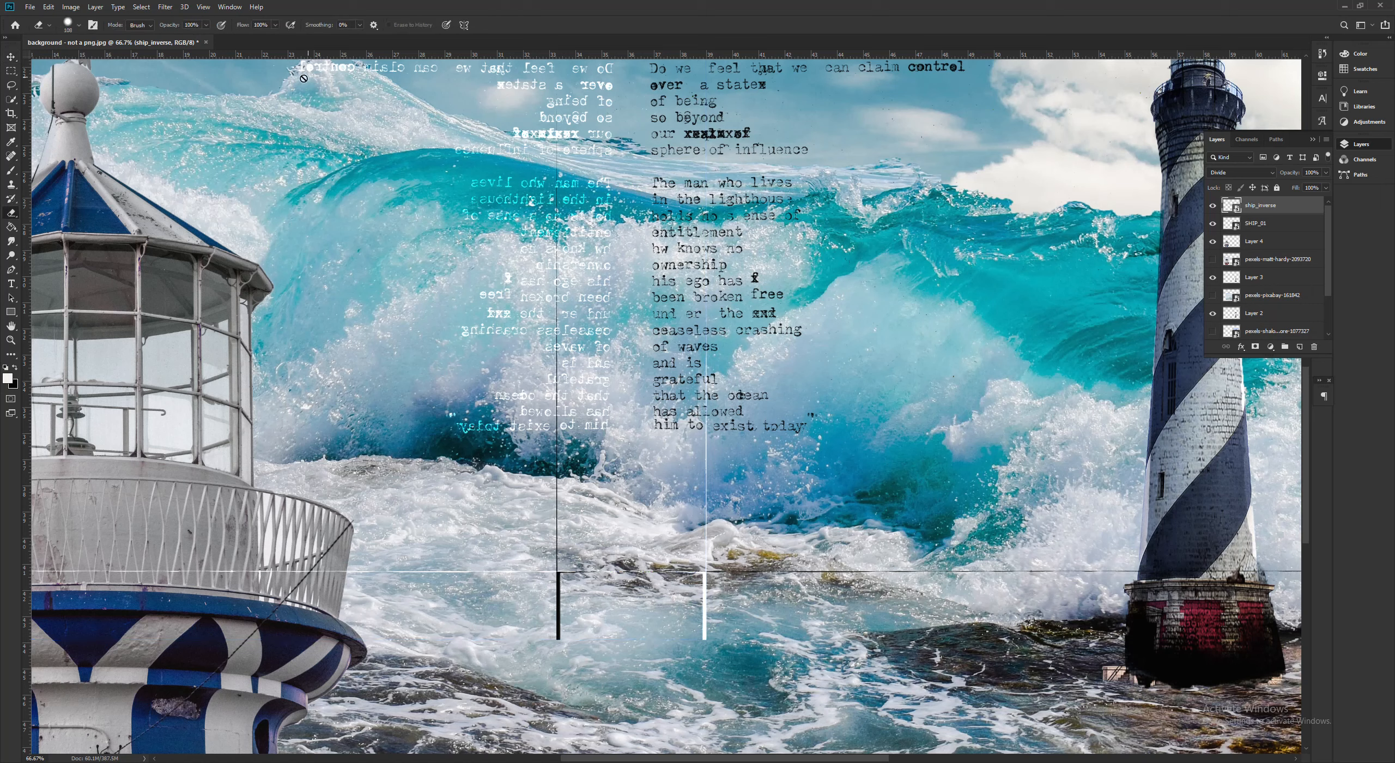
left_click(556, 560)
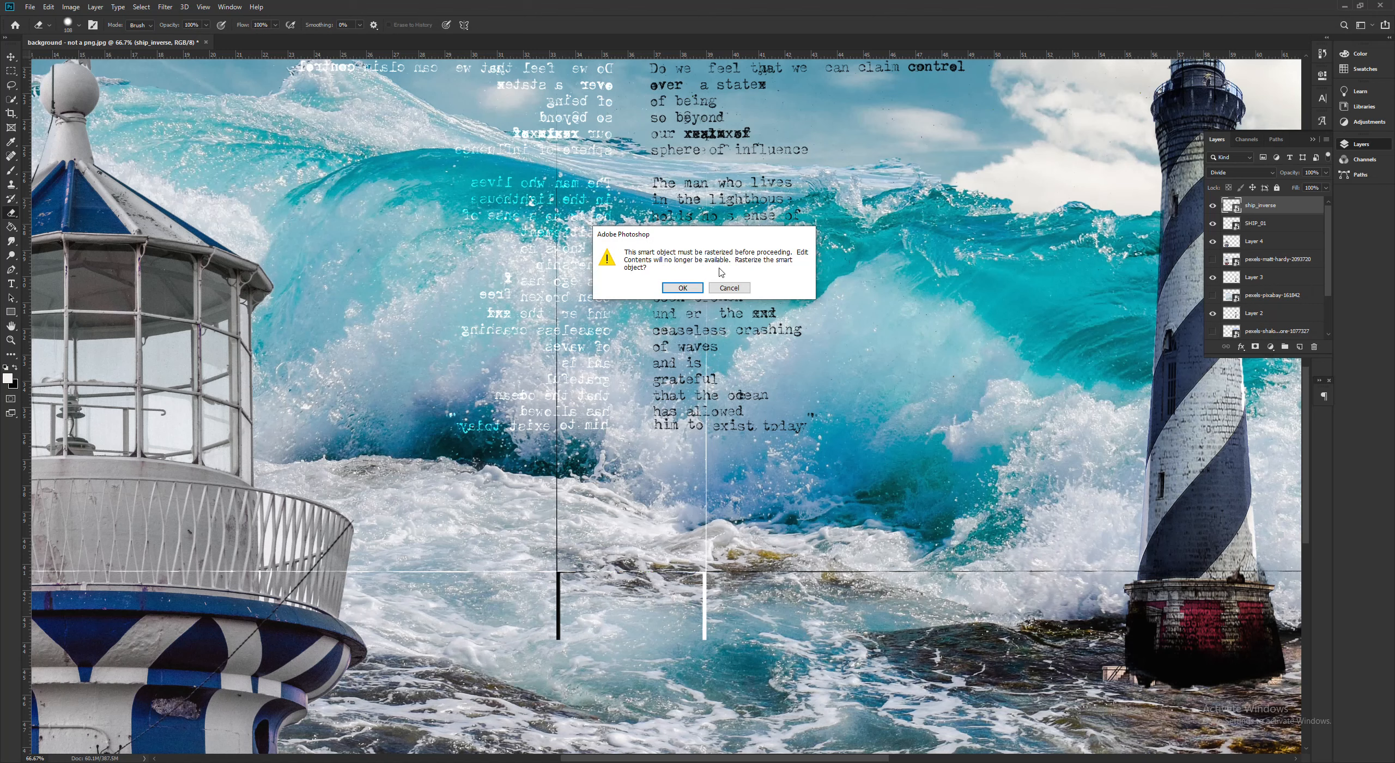
left_click(691, 291)
mouse_move(570, 435)
left_mouse_down()
mouse_move(550, 341)
mouse_move(567, 387)
left_mouse_up()
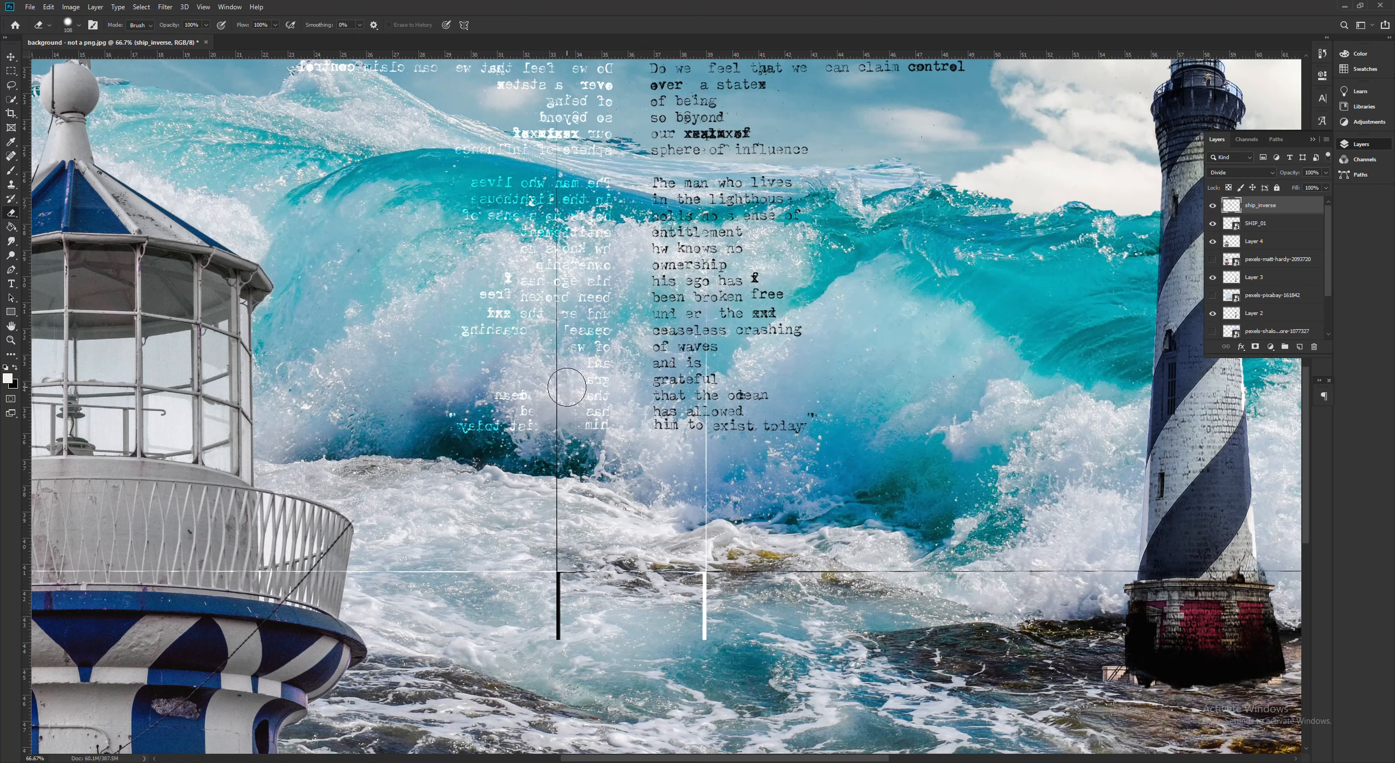
key("ctrl+z")
- Erase the stray white lines below the text on the ship_inverse layer, including the part crossing the large lighthouse
left_click_drag(578, 571, 185, 571)
left_click_drag(690, 567, 733, 412)
mouse_move(709, 308)
left_mouse_down()
mouse_move(720, 430)
mouse_move(706, 639)
left_mouse_up()
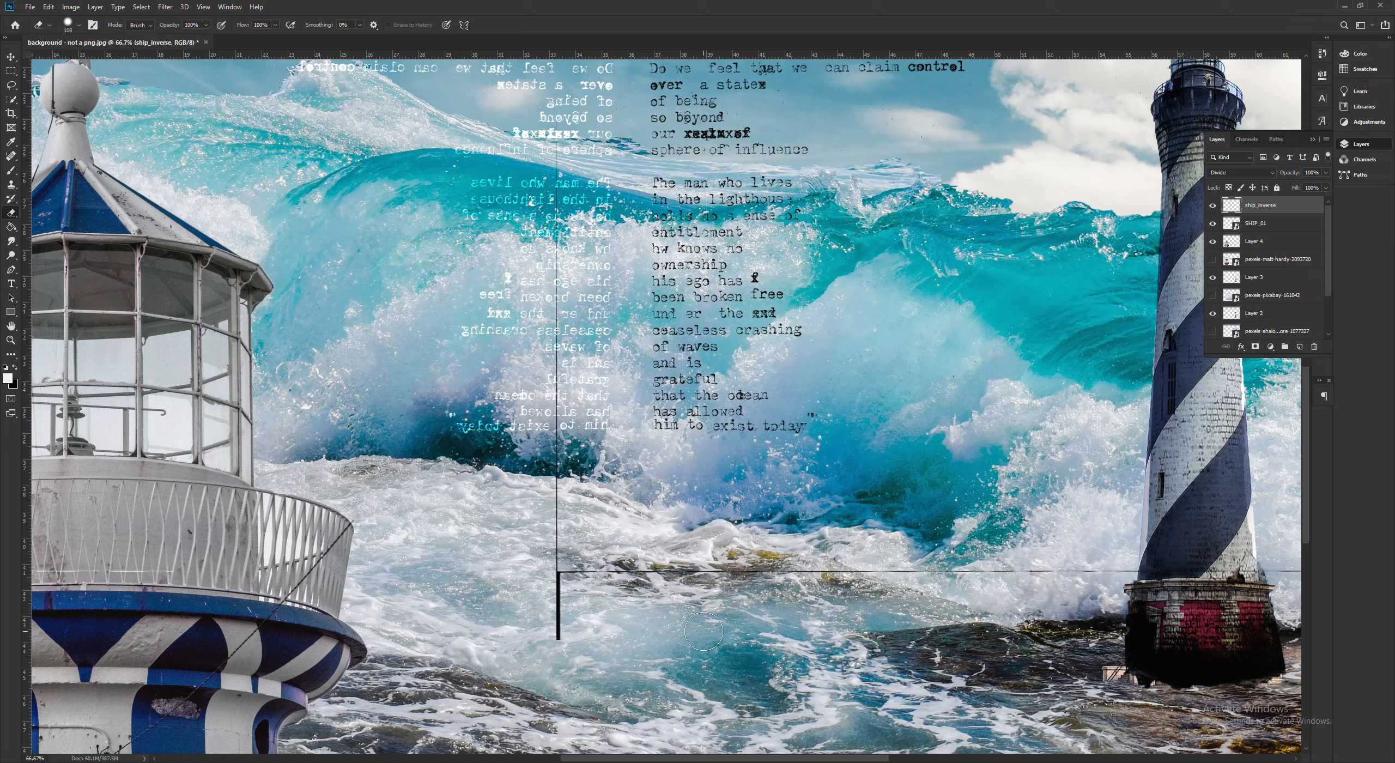
left_click_drag(202, 570, 106, 569)
left_click_drag(597, 758, 440, 757)
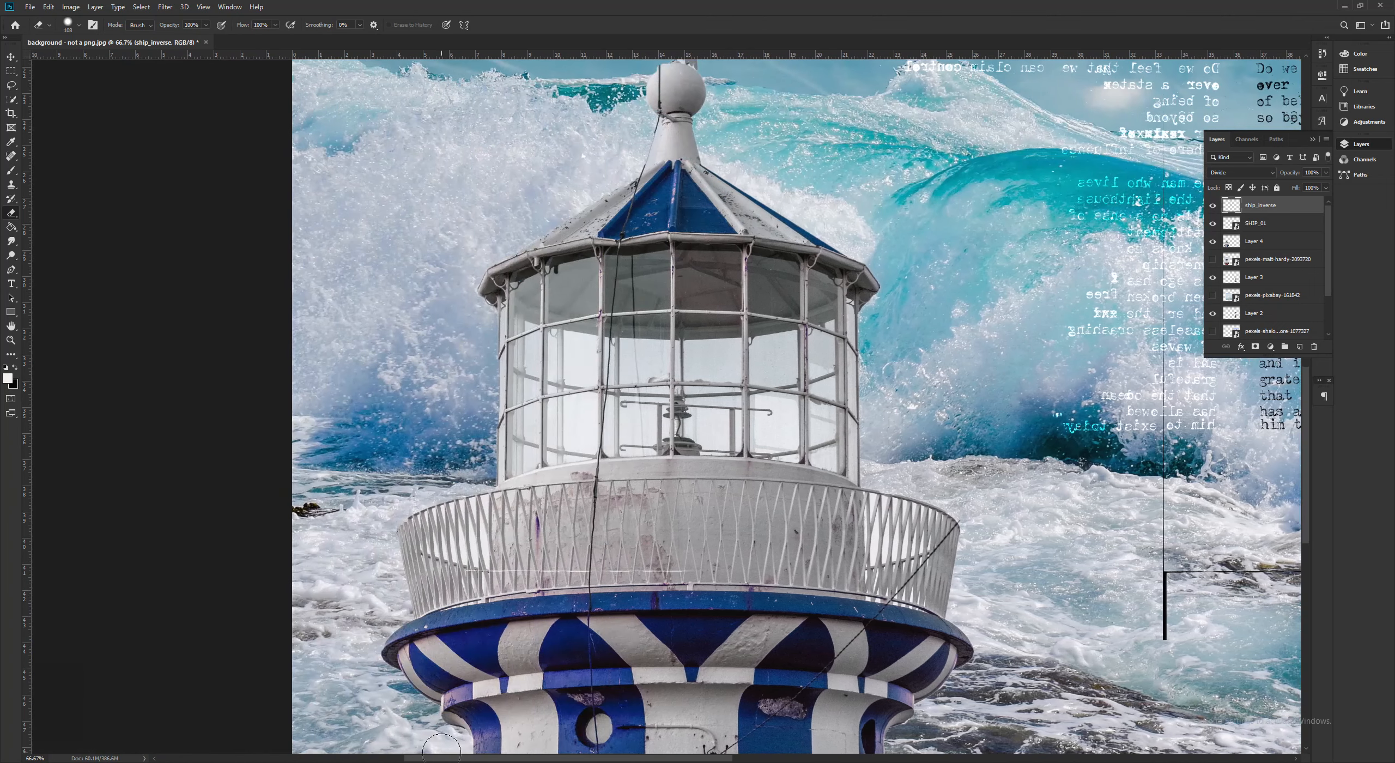
left_click_drag(540, 584, 442, 576)
- Rasterize the SHIP_01 text layer and erase its stray black lines over the waves between the lighthouses
left_click_drag(570, 760, 722, 760)
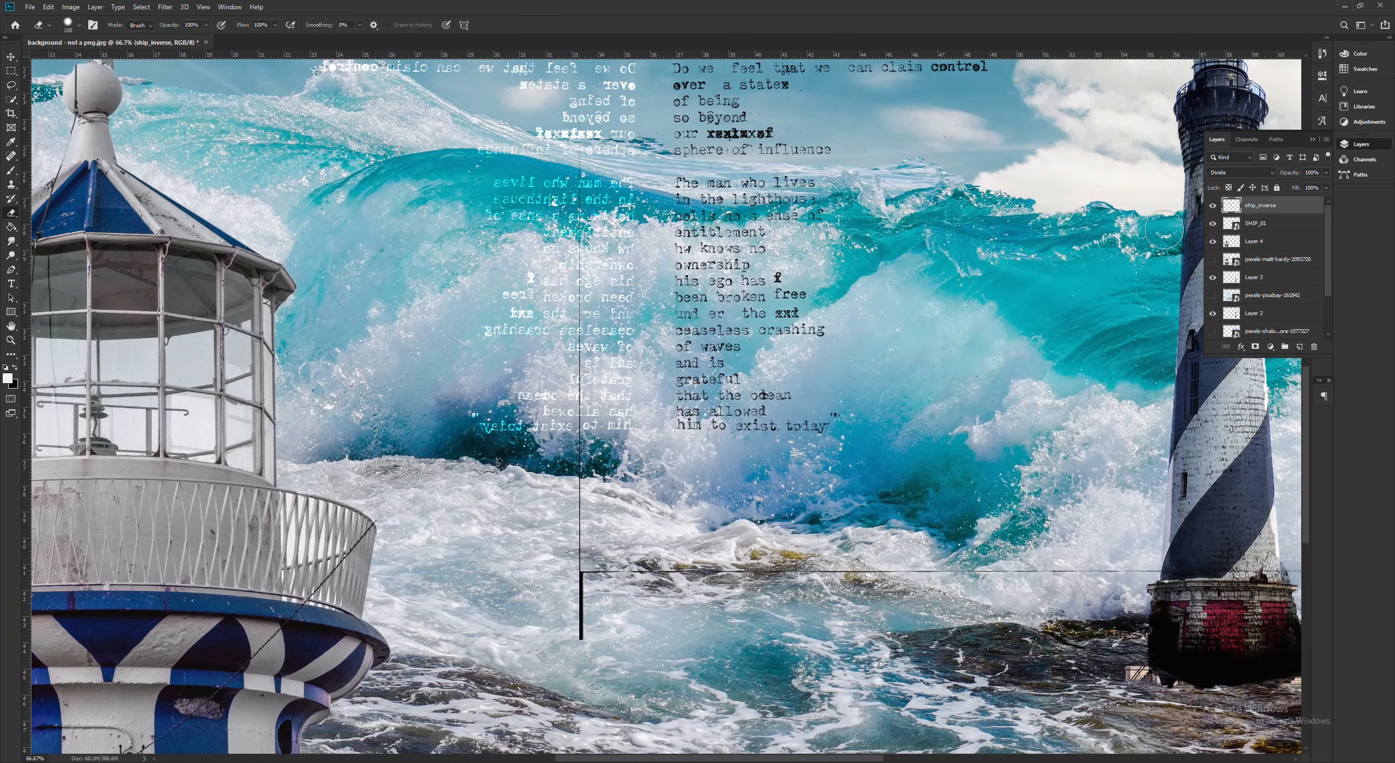
left_click(1273, 224)
left_click(685, 565)
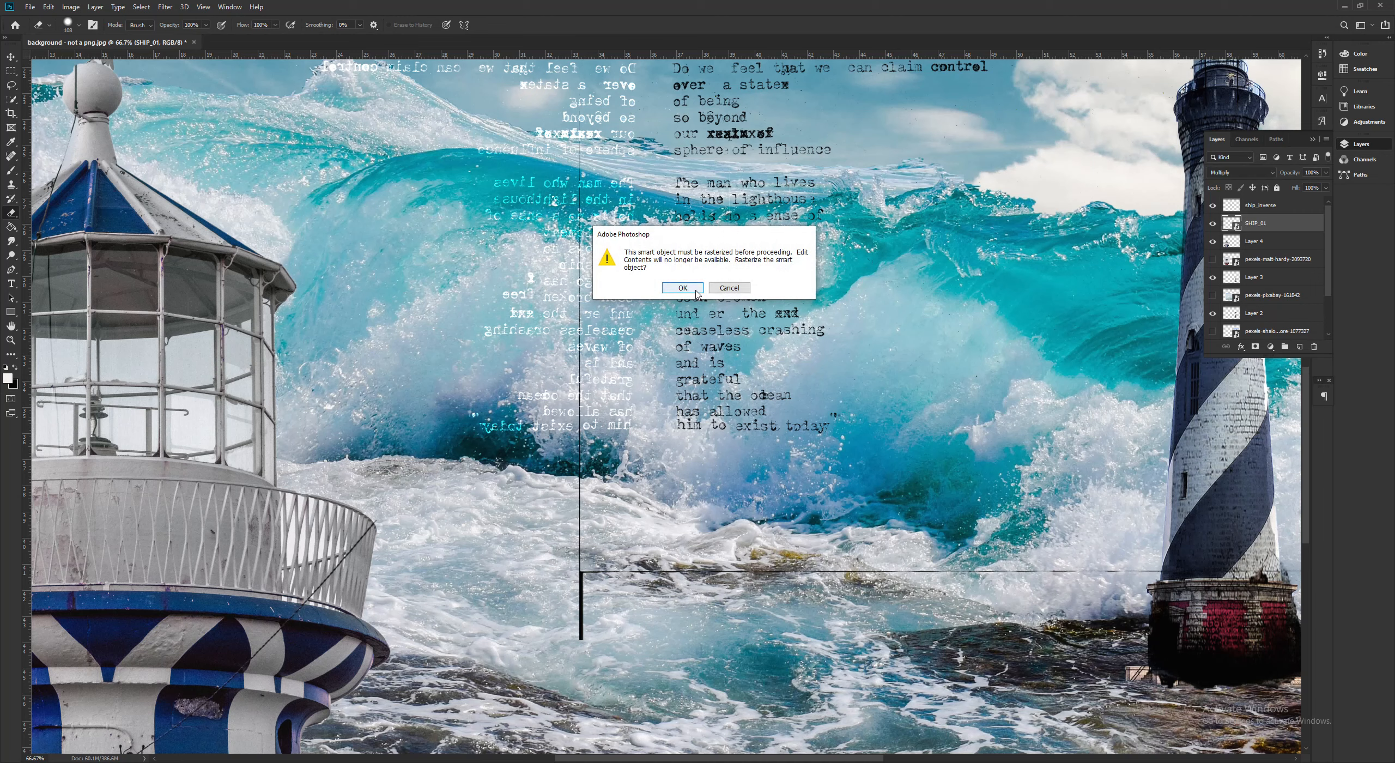
left_click(682, 288)
mouse_move(606, 545)
left_mouse_down()
mouse_move(612, 635)
mouse_move(583, 617)
mouse_move(566, 479)
mouse_move(616, 259)
mouse_move(582, 347)
mouse_move(580, 102)
mouse_move(587, 540)
mouse_move(730, 569)
mouse_move(1054, 571)
left_mouse_up()
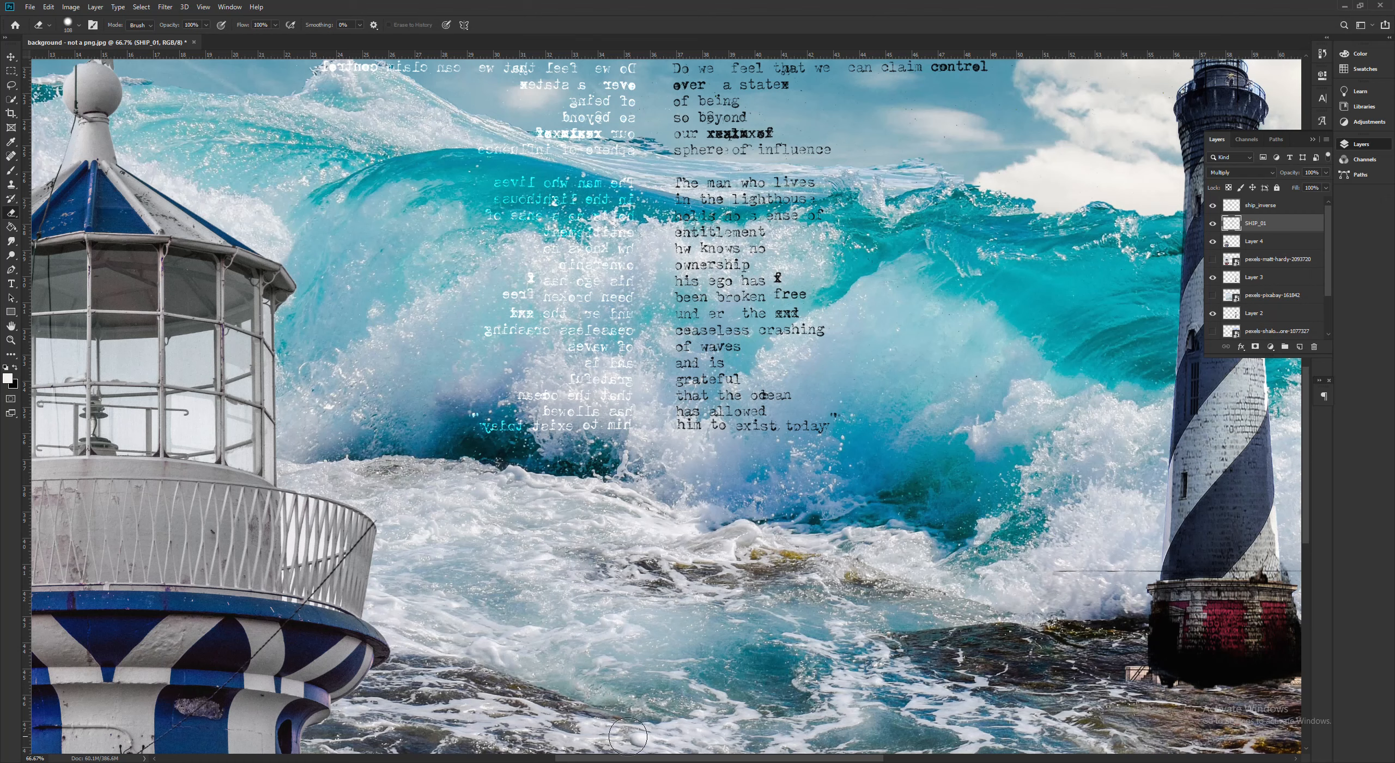
scroll(628, 736, "right", 10)
left_click_drag(553, 576, 799, 575)
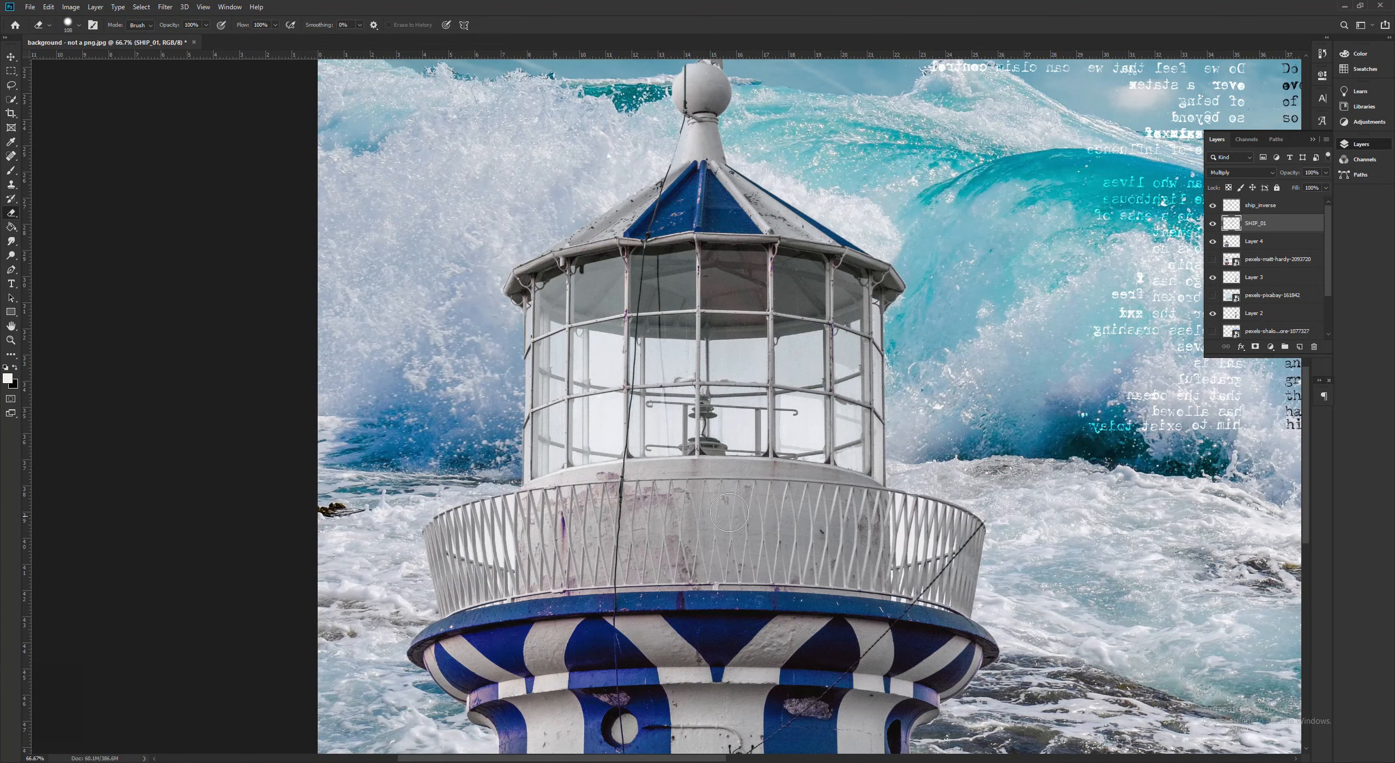
scroll(729, 512, "up", 5)
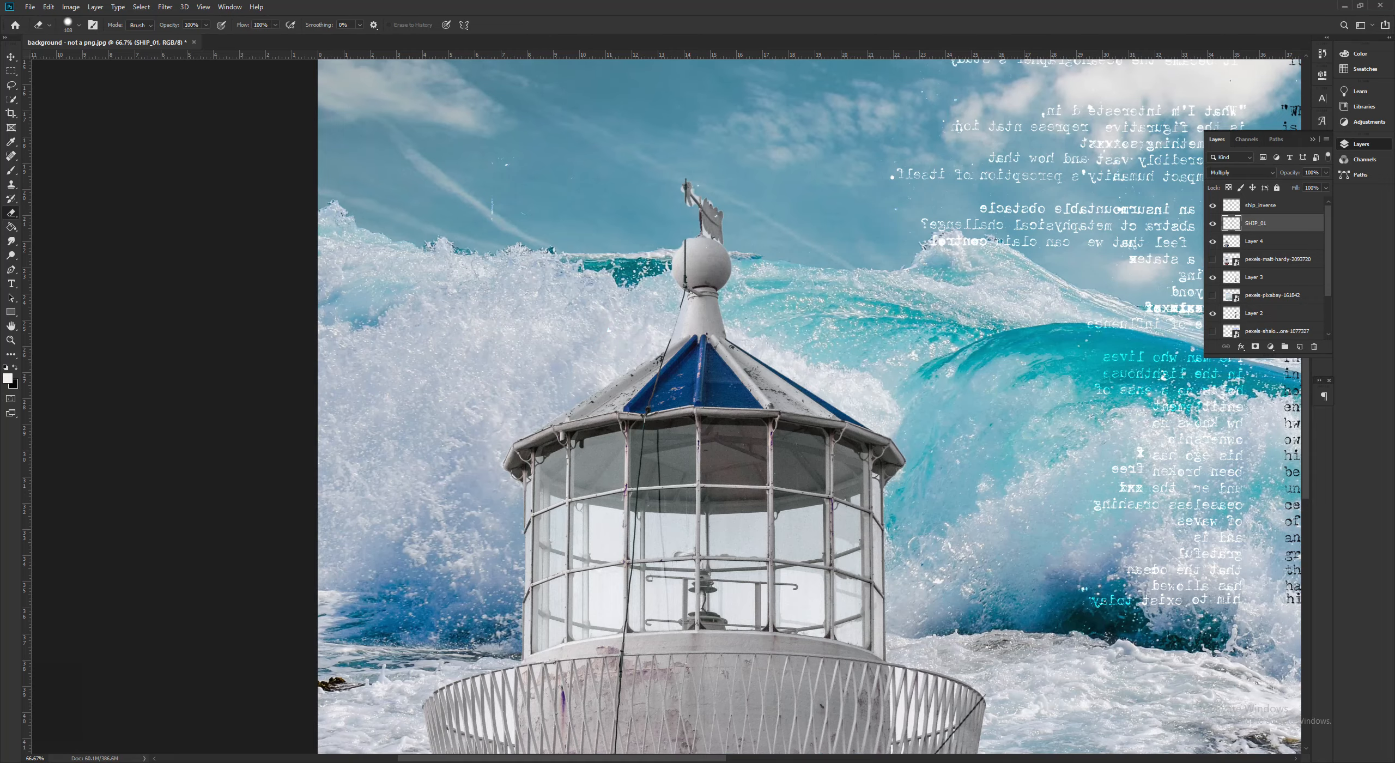
scroll(732, 671, "right", 10)
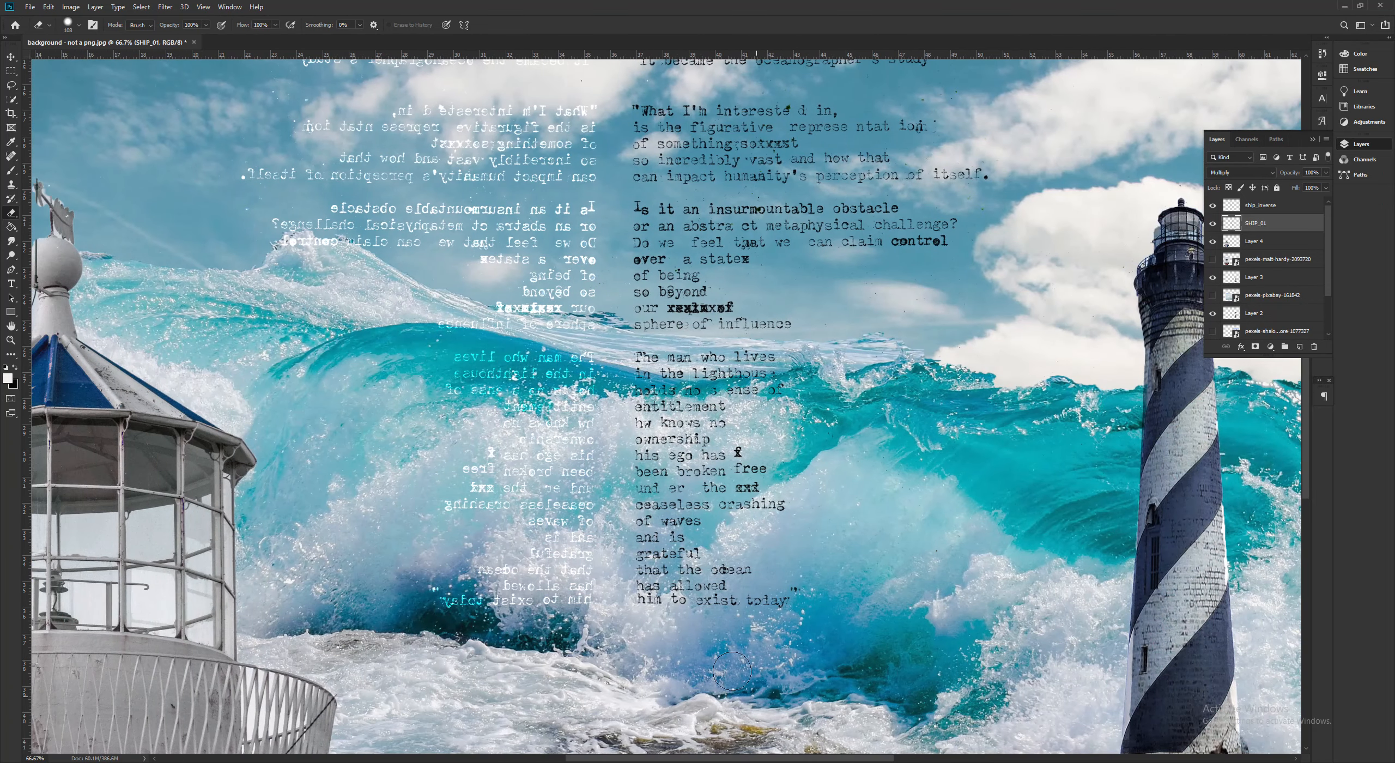
scroll(732, 671, "up", 8)
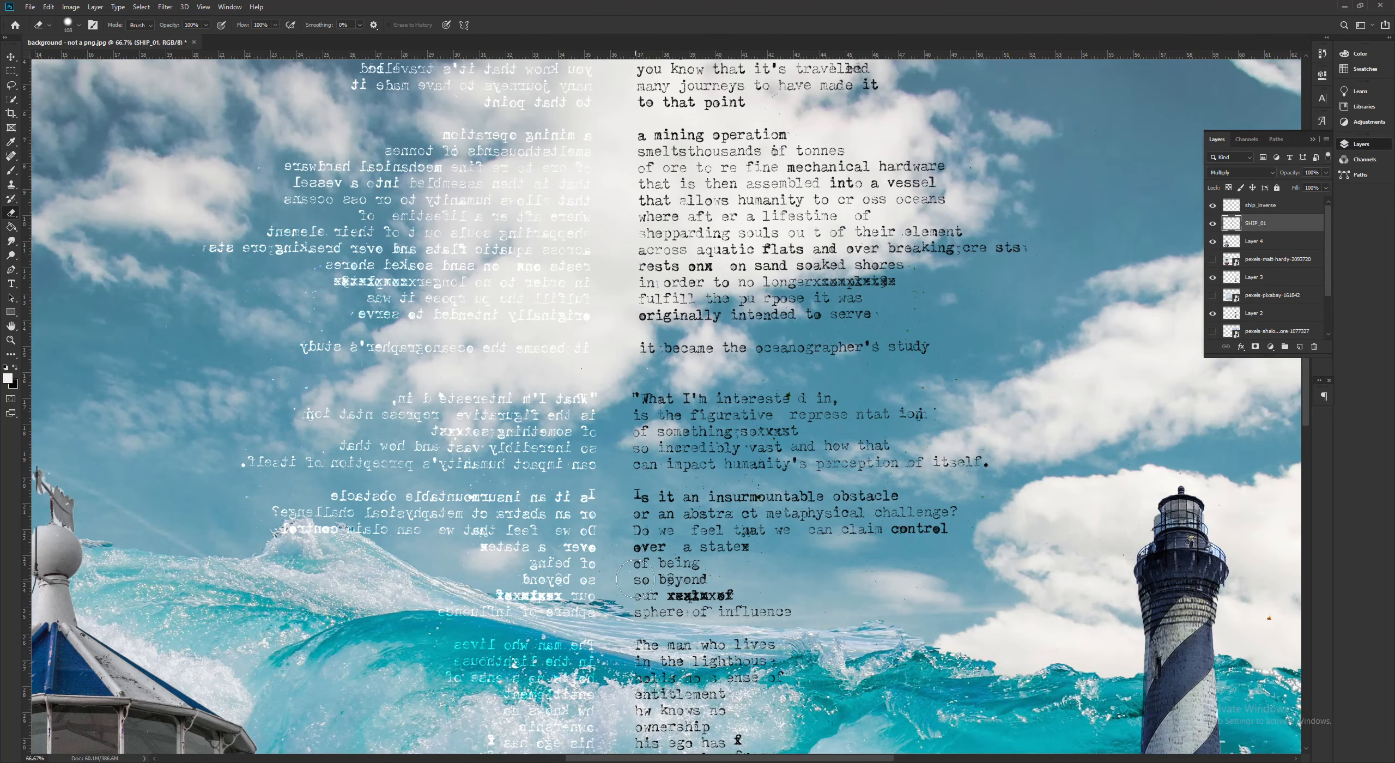
- Inspect the cleaned-up text columns and the whole collage for leftover stray lines, leaving no layer selected
scroll(635, 580, "up", 3)
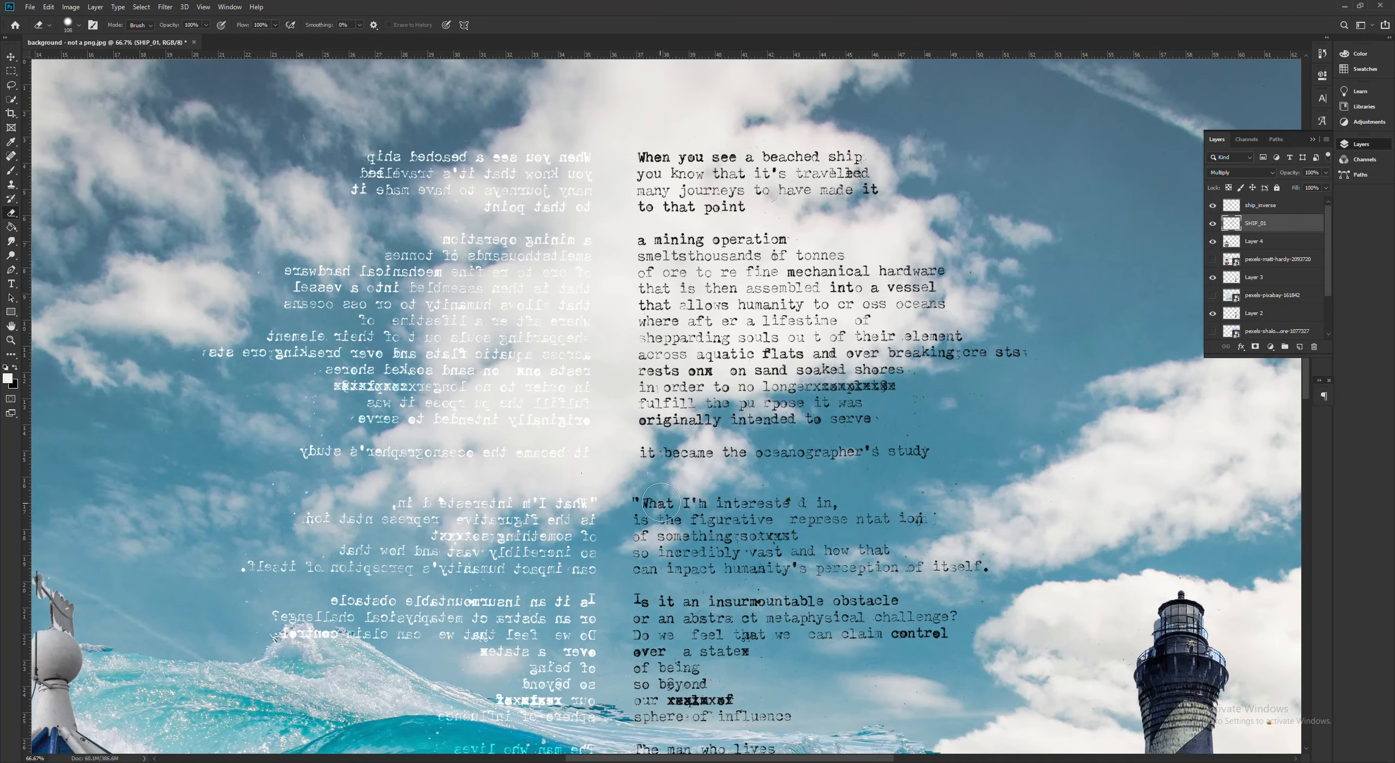
scroll(660, 502, "down", 2)
key("v")
key("ctrl+minus")
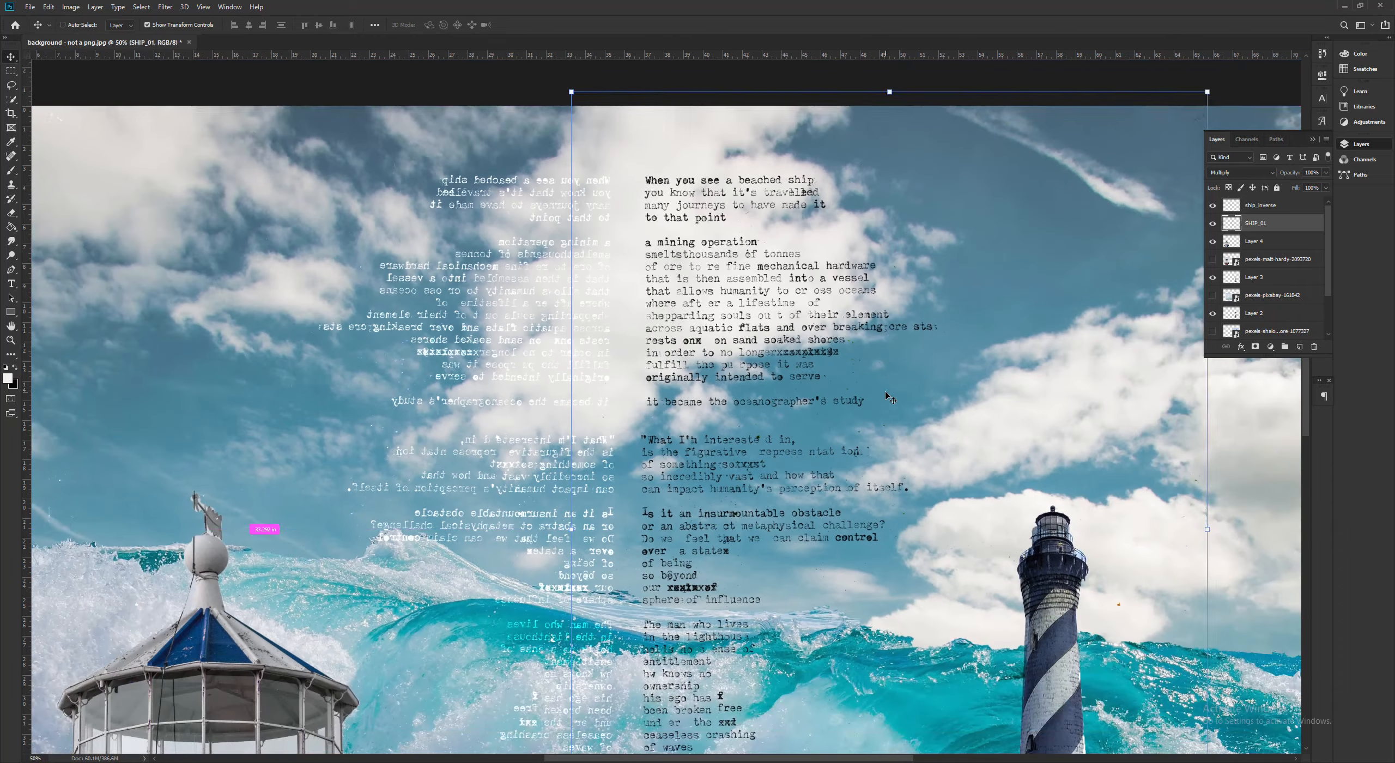
scroll(811, 324, "down", 1)
scroll(811, 325, "down", 3)
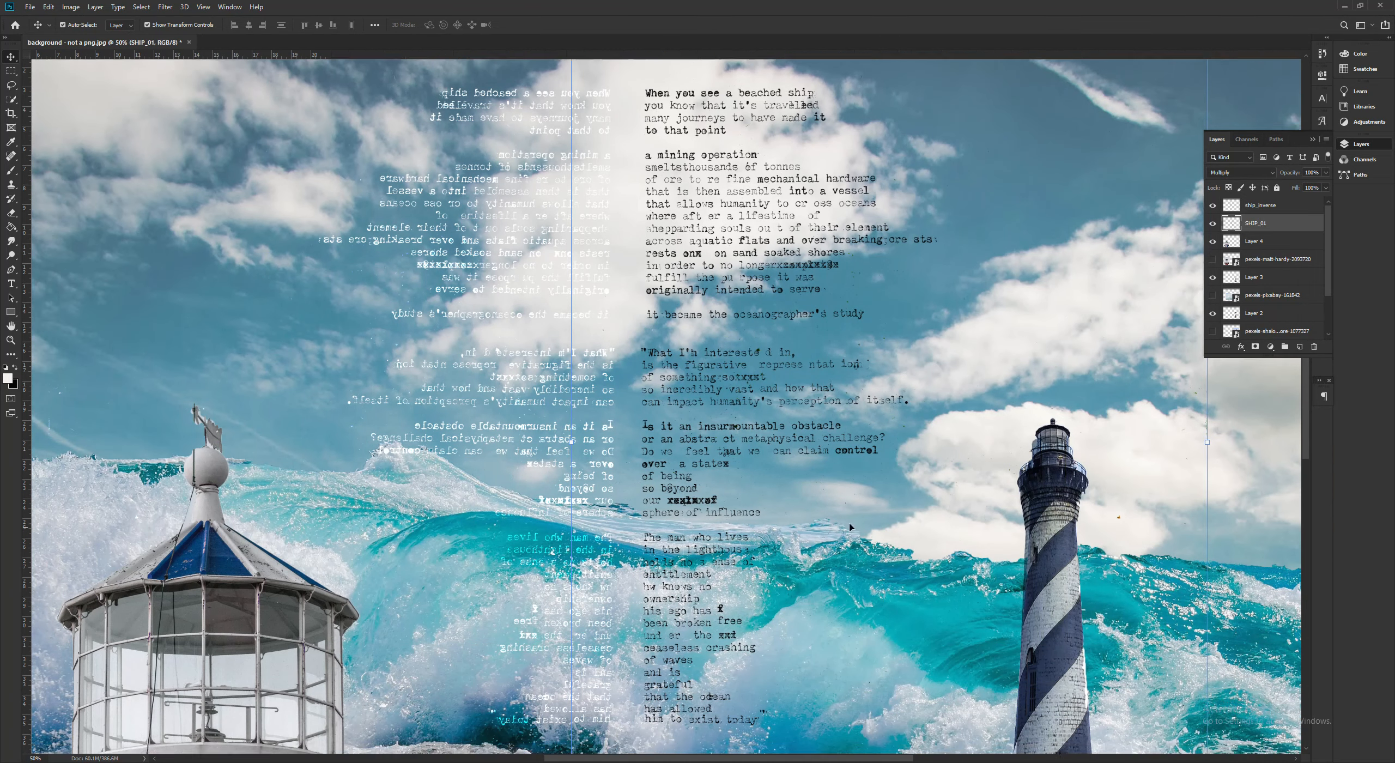
key("ctrl+minus")
key("ctrl+minus")
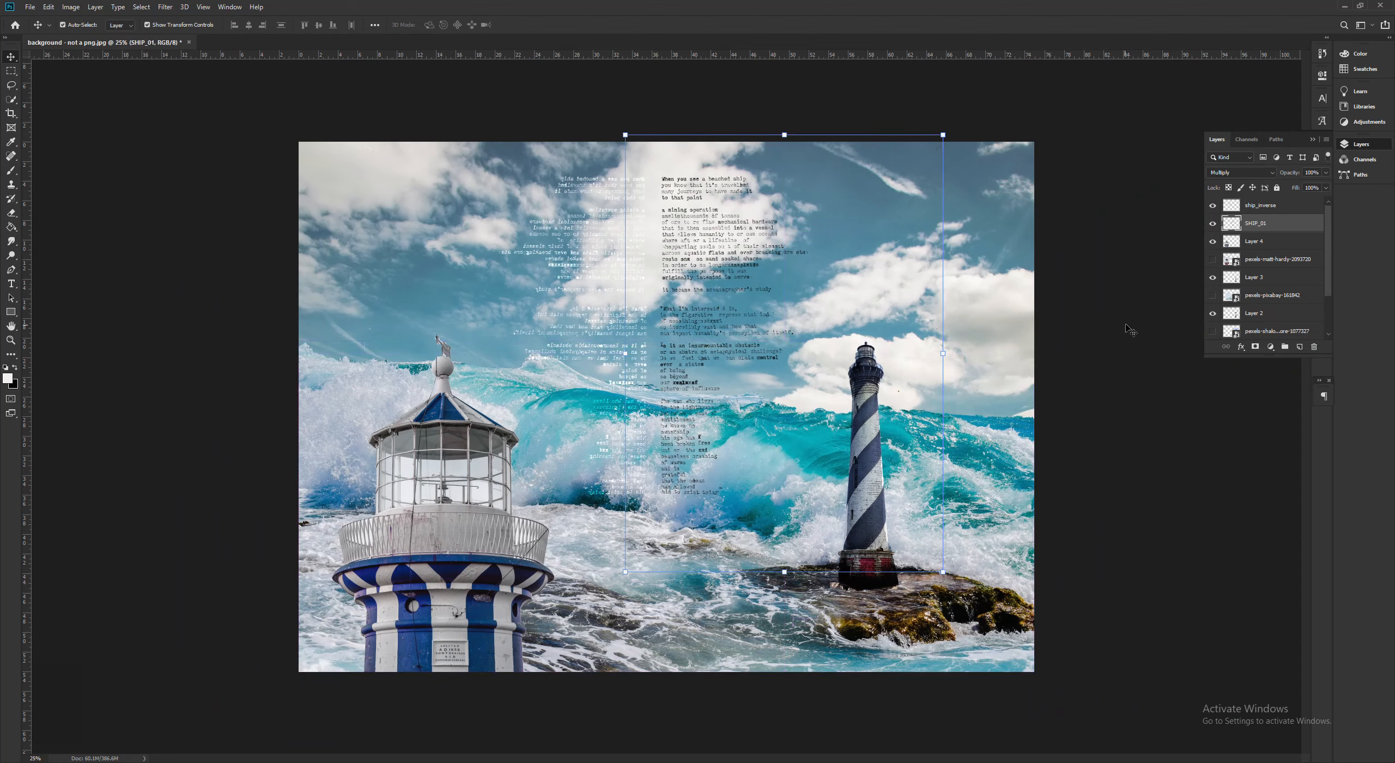
left_click(1126, 325)
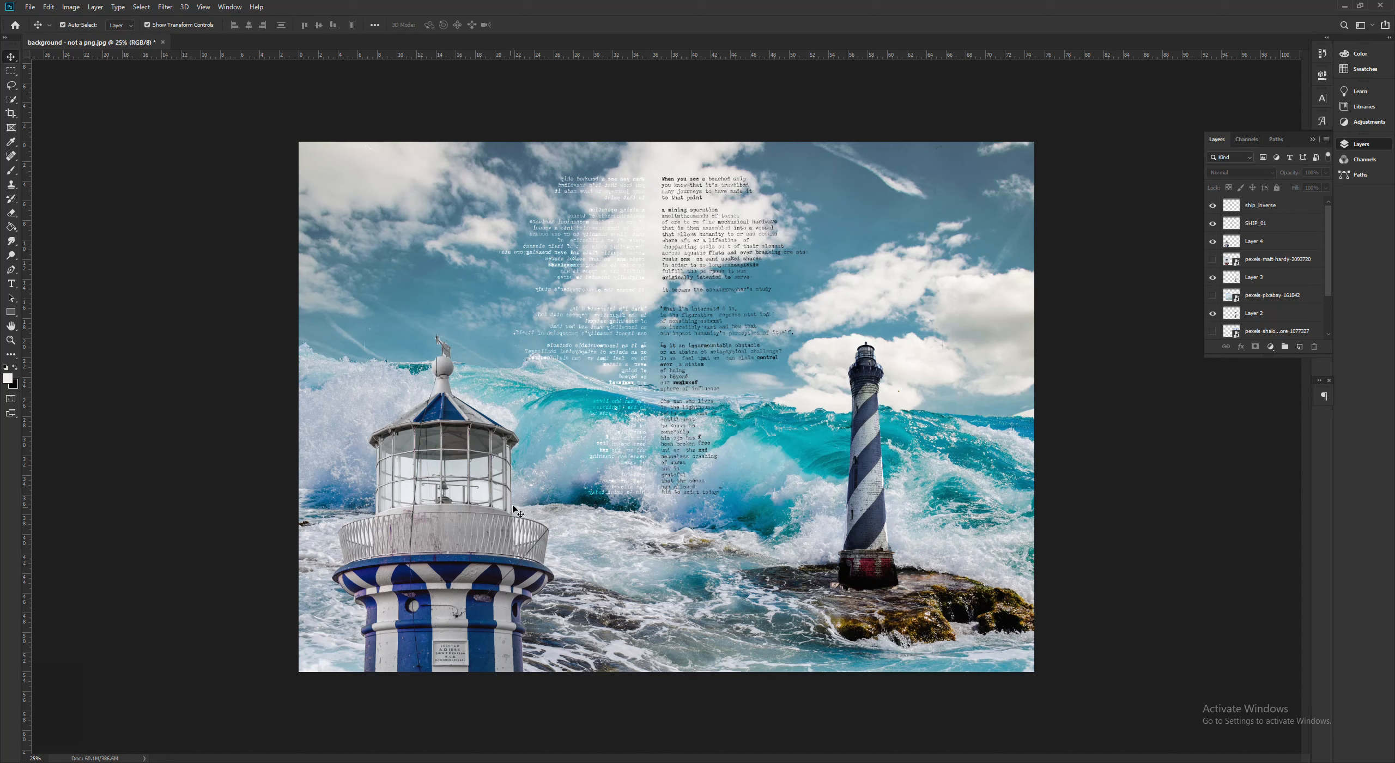
- Save the collage as the Photoshop file lighthouse_collage_02_04_2021 in the lighthouse_digital_collage_2020 folder with Maximize Compatibility on
left_click(30, 7)
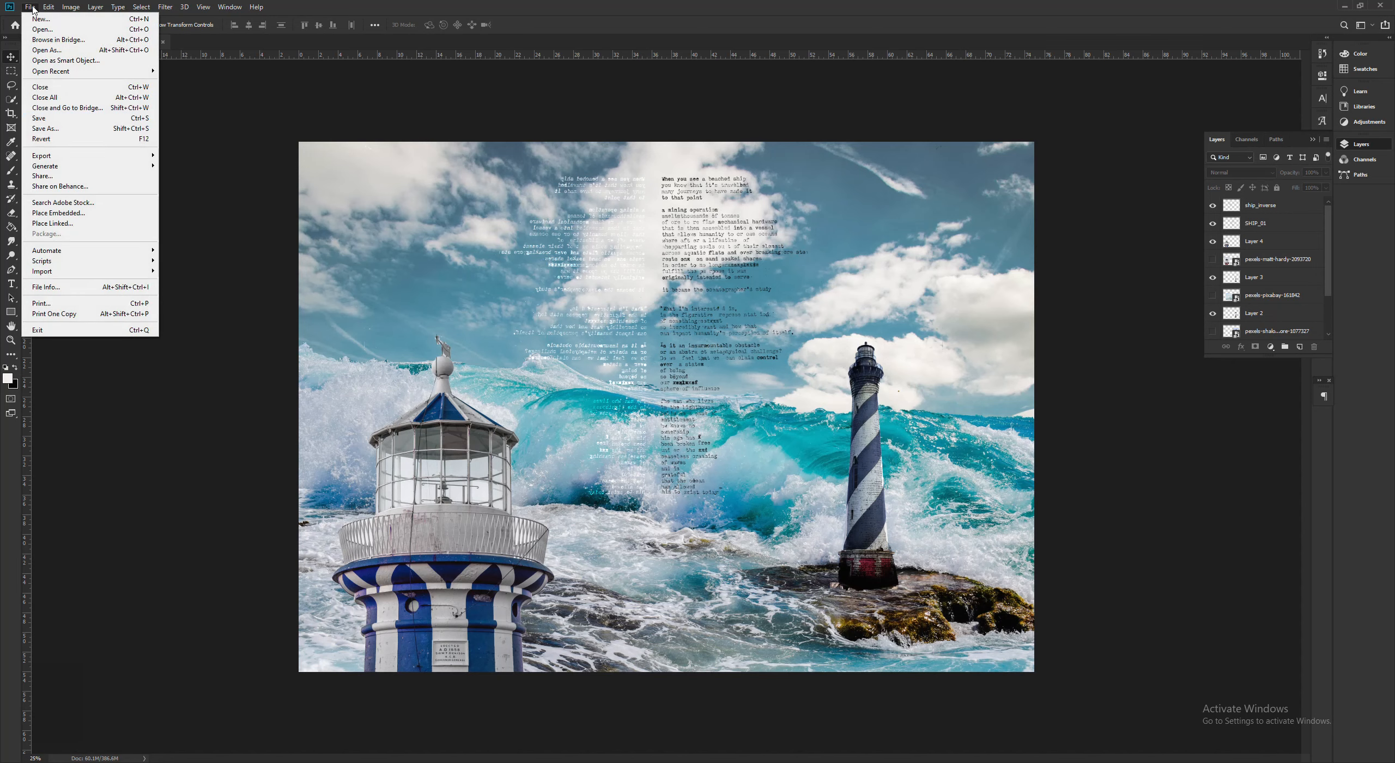
left_click(87, 122)
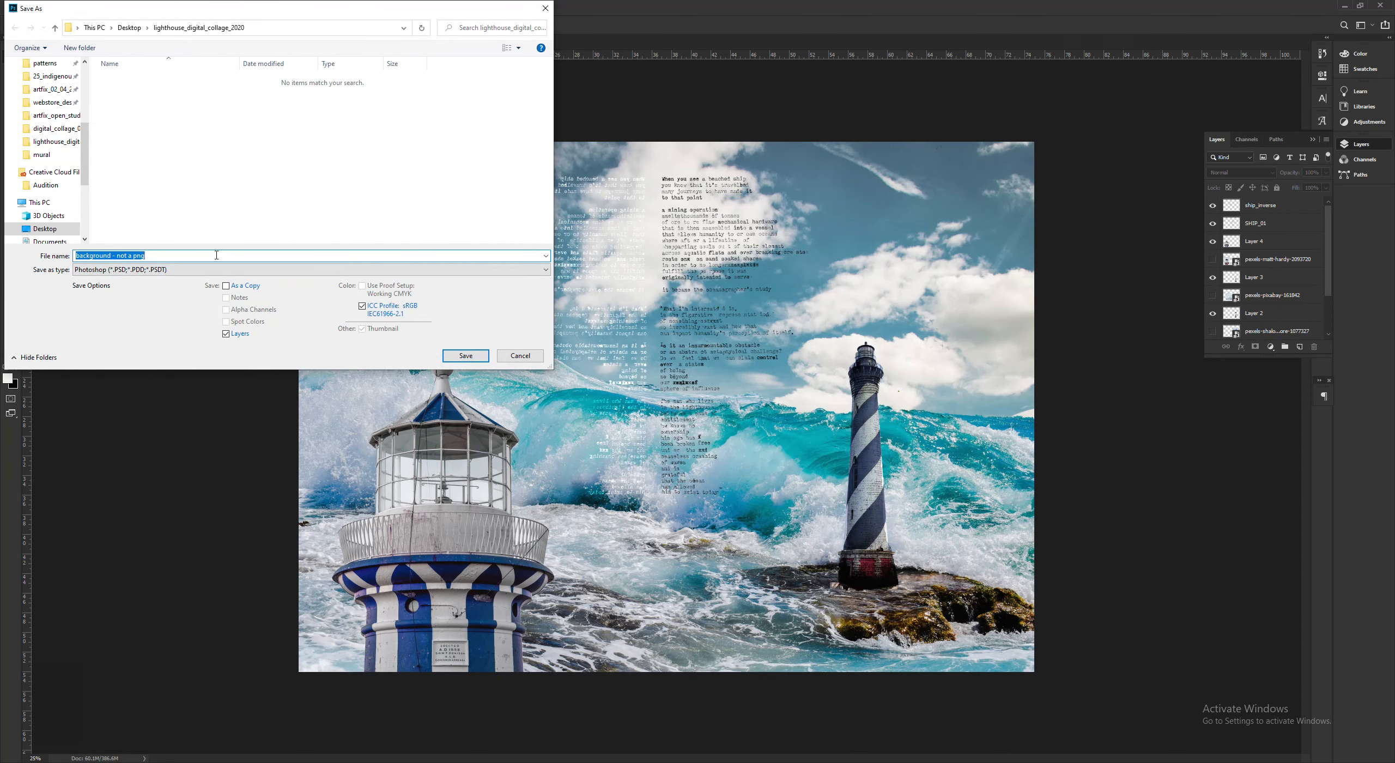
type("lighthouse_collage_02_04_2021")
key("Return")
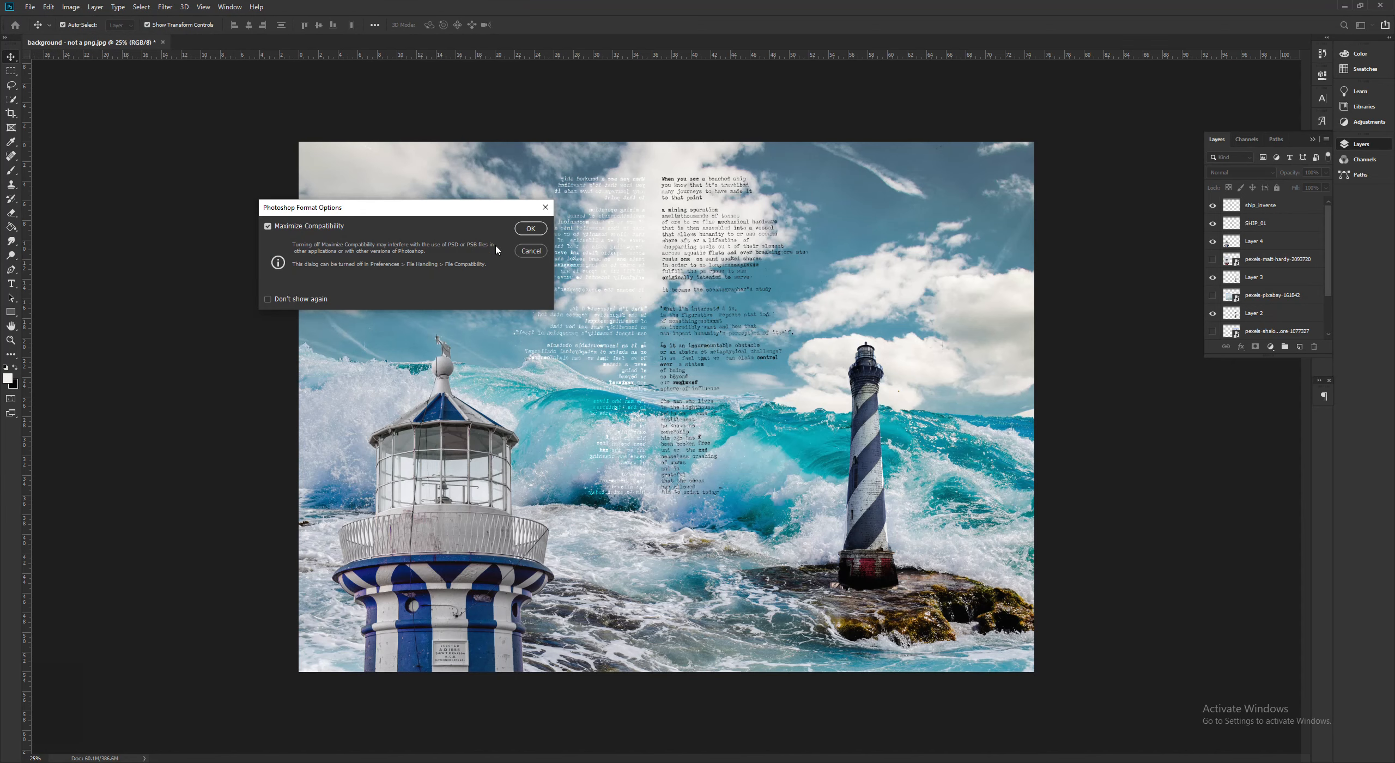
left_click(536, 231)
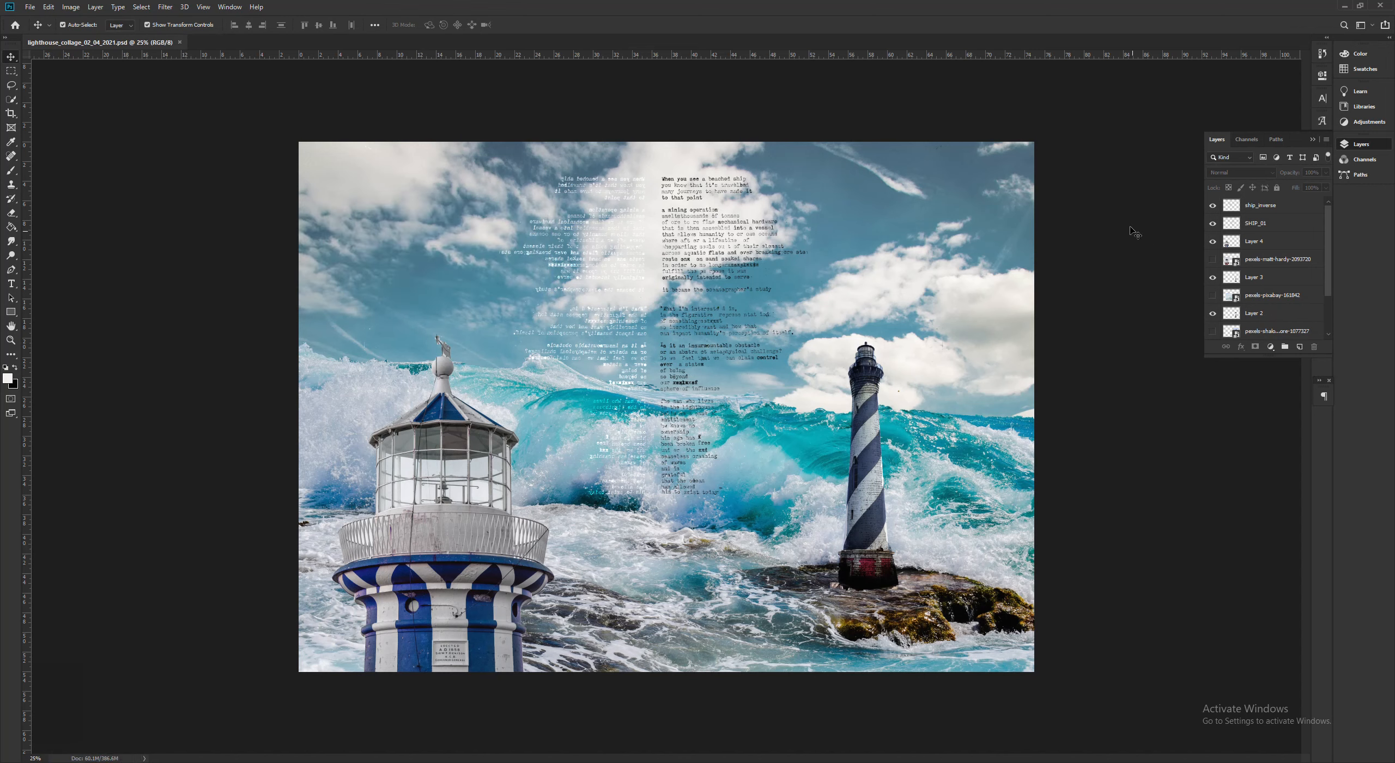
left_click(1213, 259)
left_click(1213, 296)
key("ctrl+s")
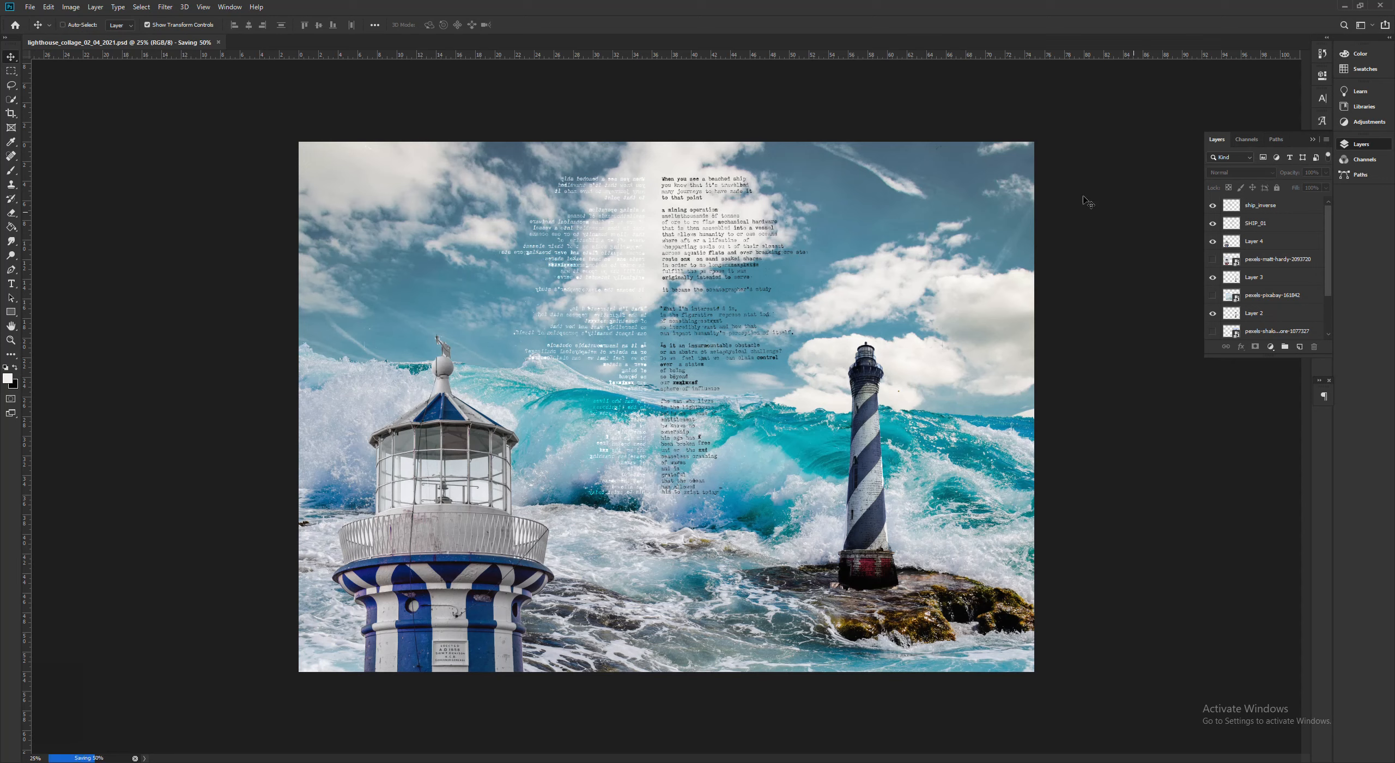
- Start saving another version of the collage and choose JPEG as its file format
left_click(28, 7)
left_click(77, 129)
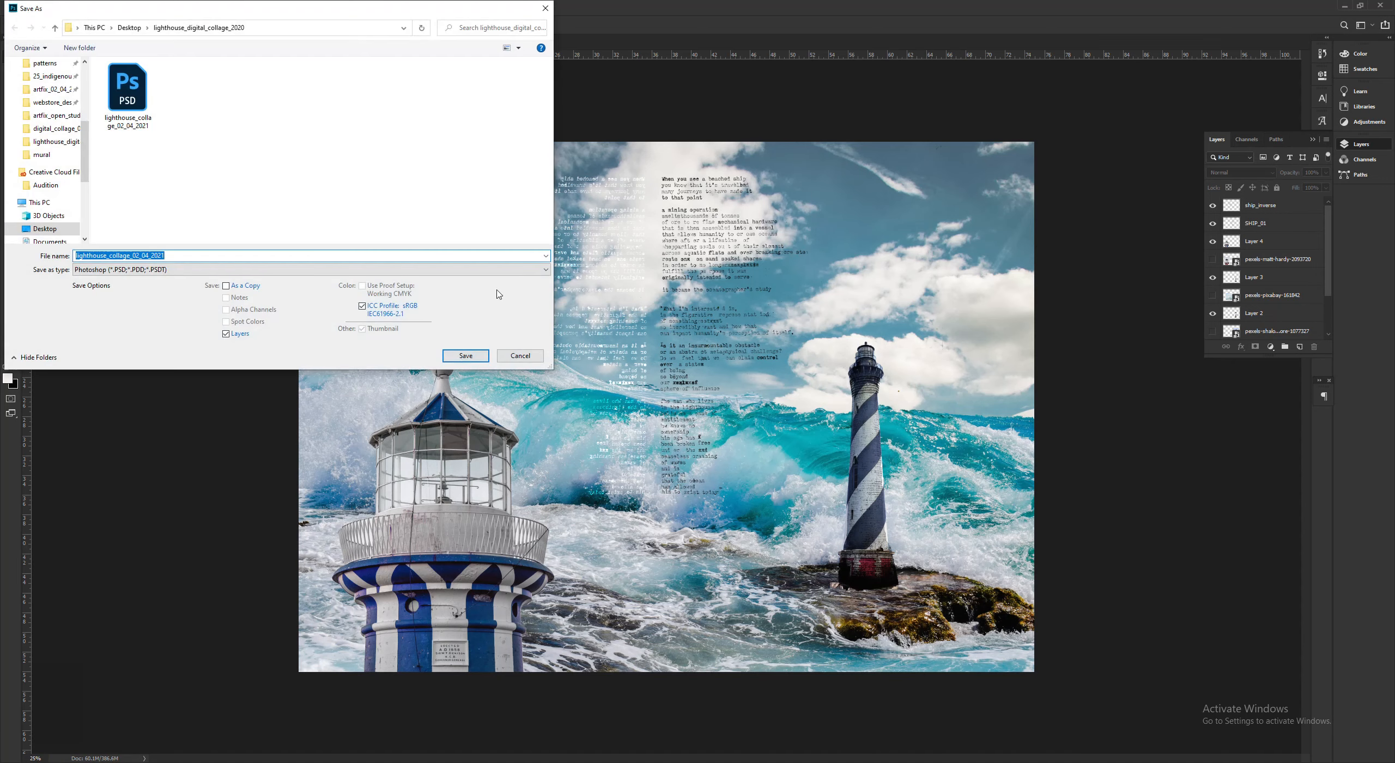
left_click(303, 269)
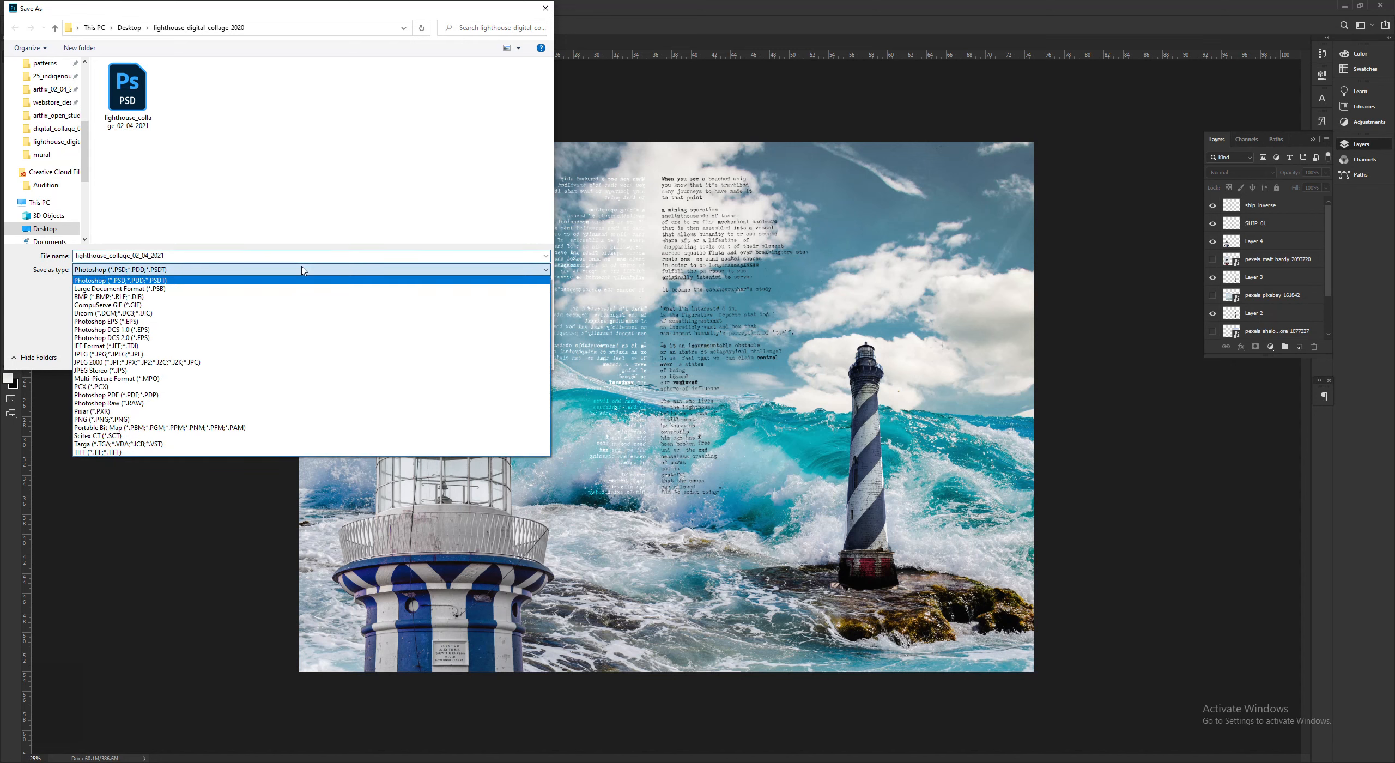
left_click(157, 355)
- Save the JPEG as lighthouse_collage_02_04_2021 with quality 12 (Maximum) and the Baseline ("Standard") format option
double_click(180, 255)
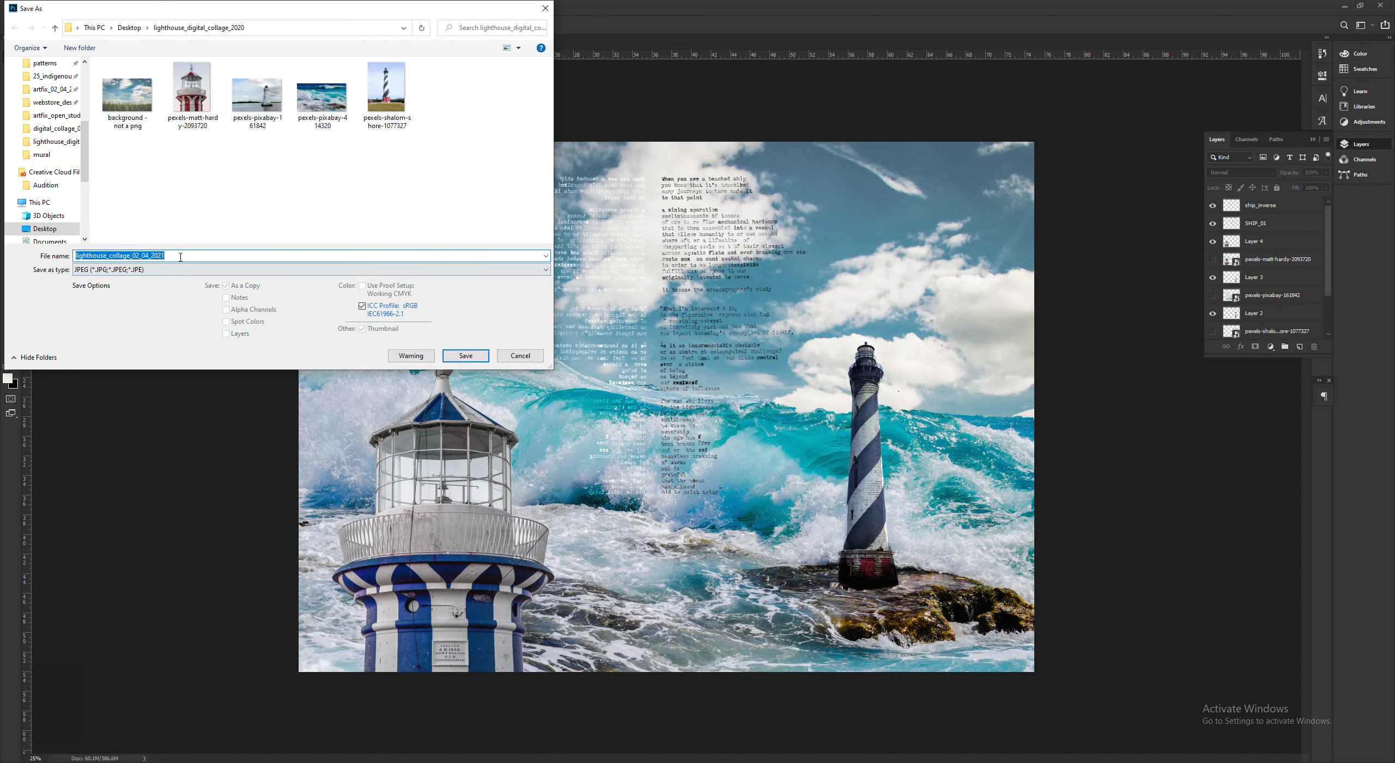
left_click(180, 256)
left_click_drag(75, 254, 282, 262)
left_click(266, 254)
mouse_move(172, 255)
left_mouse_down()
mouse_move(75, 262)
mouse_move(187, 253)
left_mouse_up()
left_click_drag(140, 251, 197, 256)
left_click(198, 257)
left_click_drag(181, 255, 77, 256)
left_click(188, 257)
left_click(466, 356)
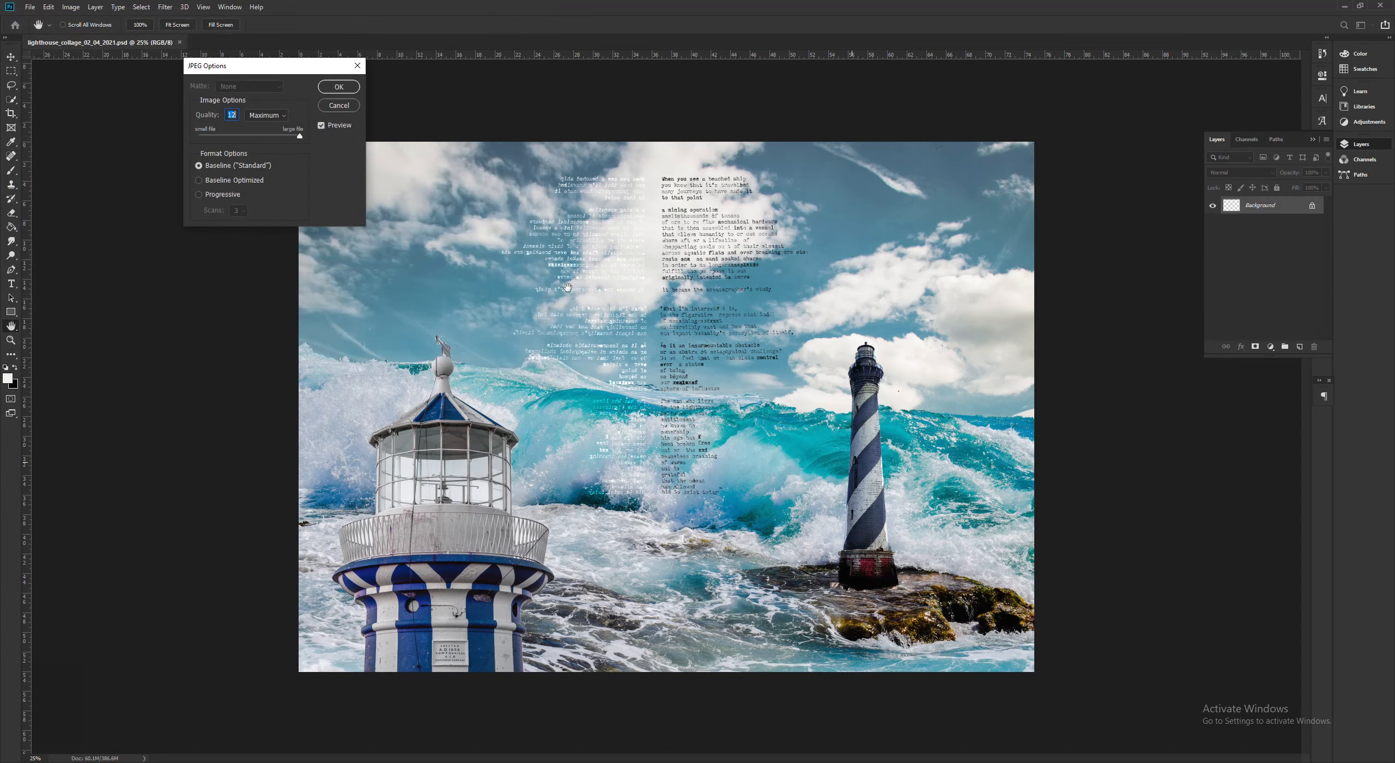
left_click(347, 90)
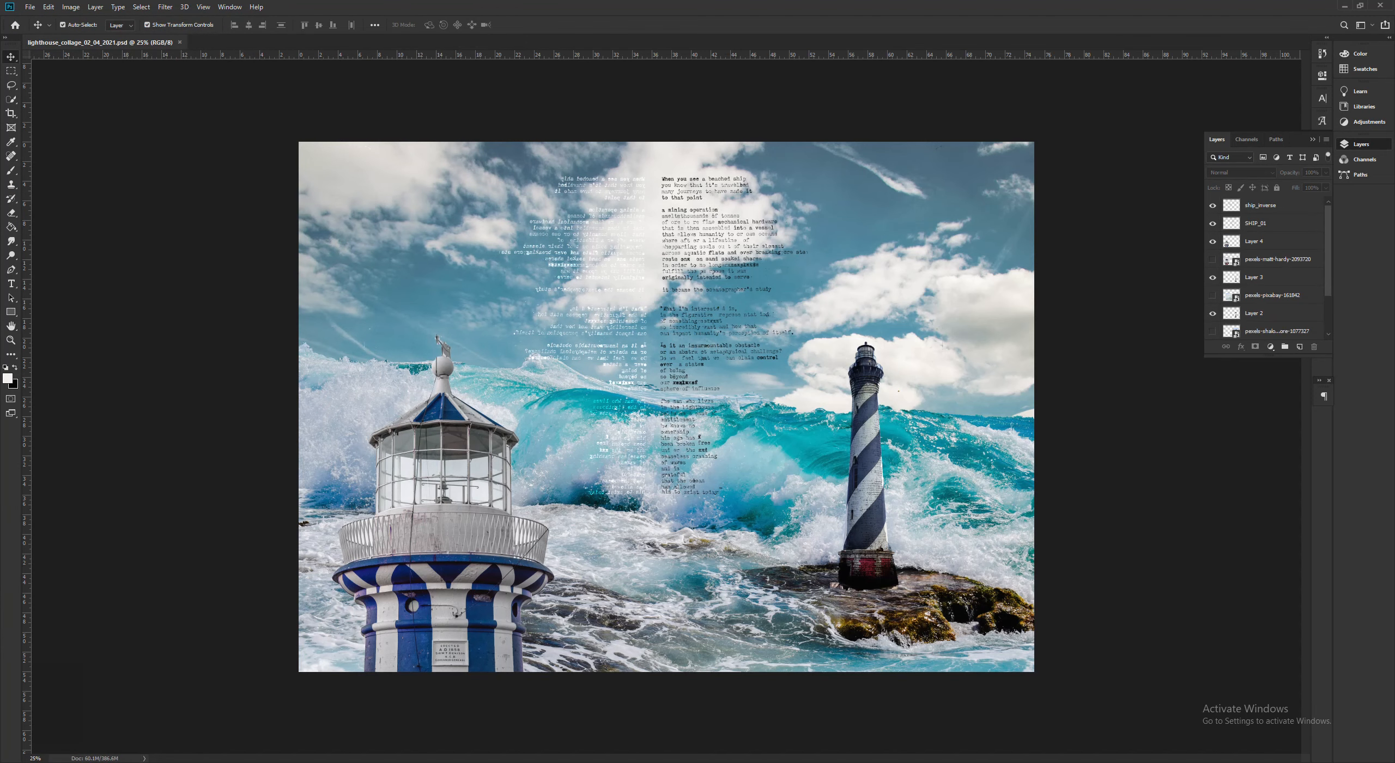
- Switch to the project folder and open lighthouse_collage_02_04_2021.jpg in Photos to view the exported collage
key("alt+Tab")
left_click(885, 441)
left_click(888, 287)
double_click(887, 288)
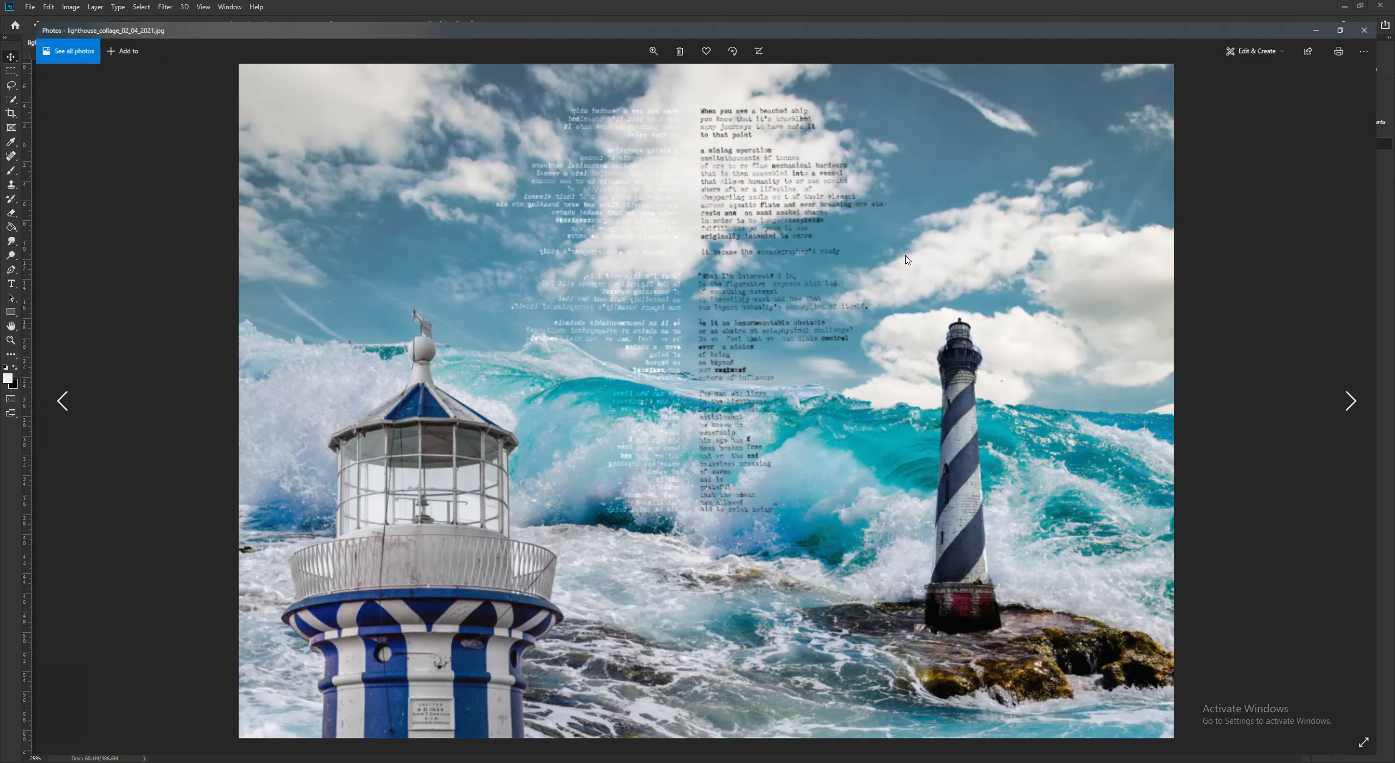